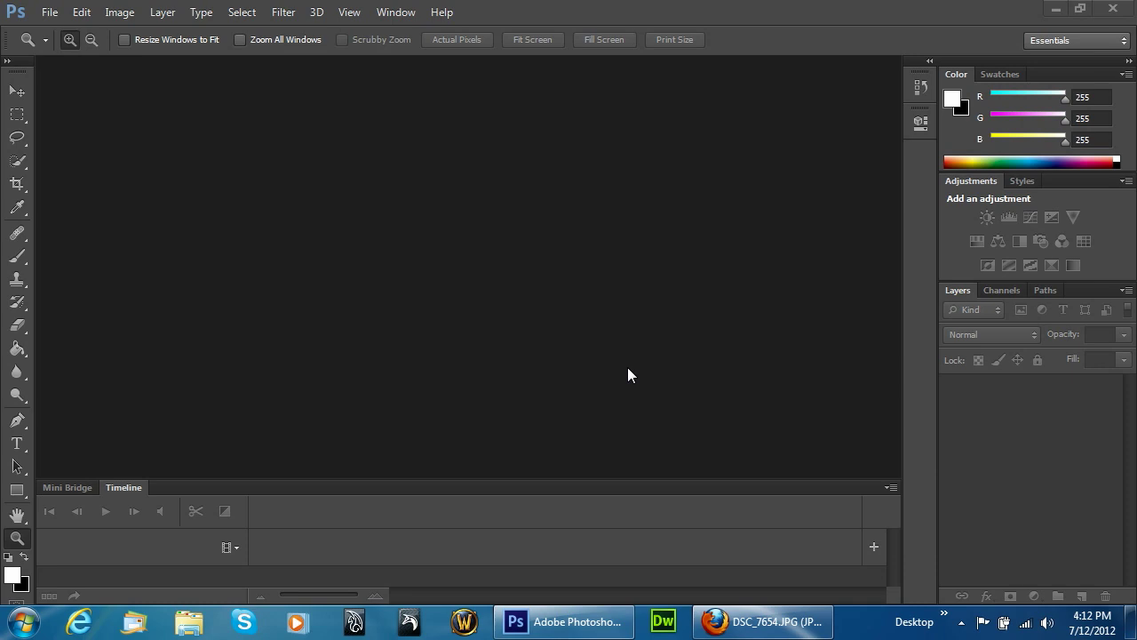
# Create a new document 1280 by 720 pixels at 300 pixels/inch in RGB colour with a white background.
pyautogui.click(51, 13)
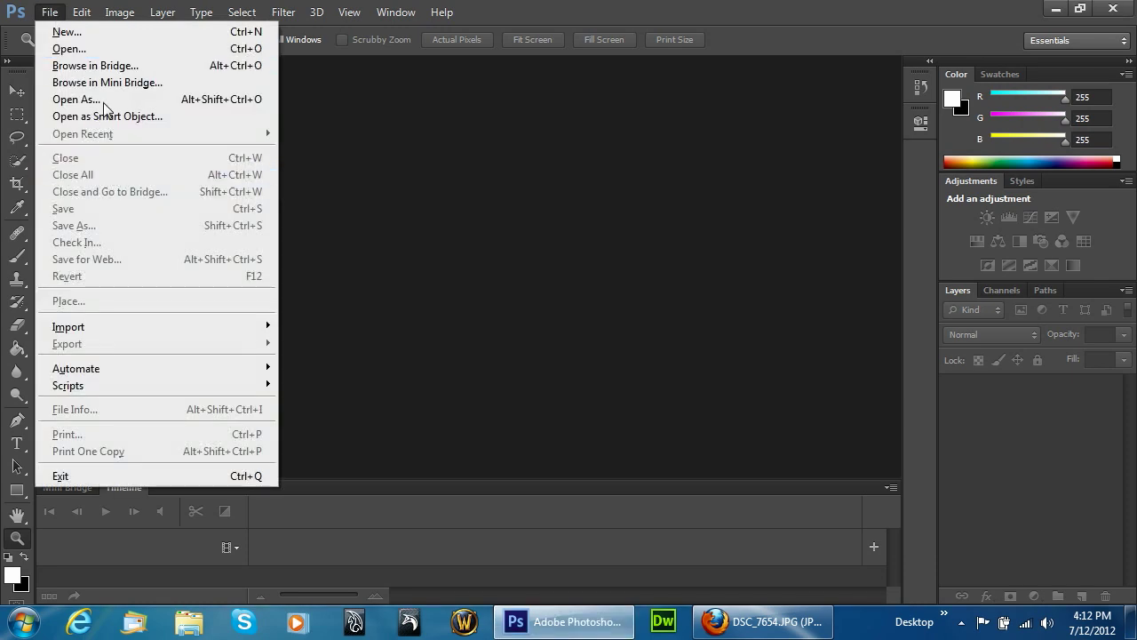
pyautogui.click(84, 32)
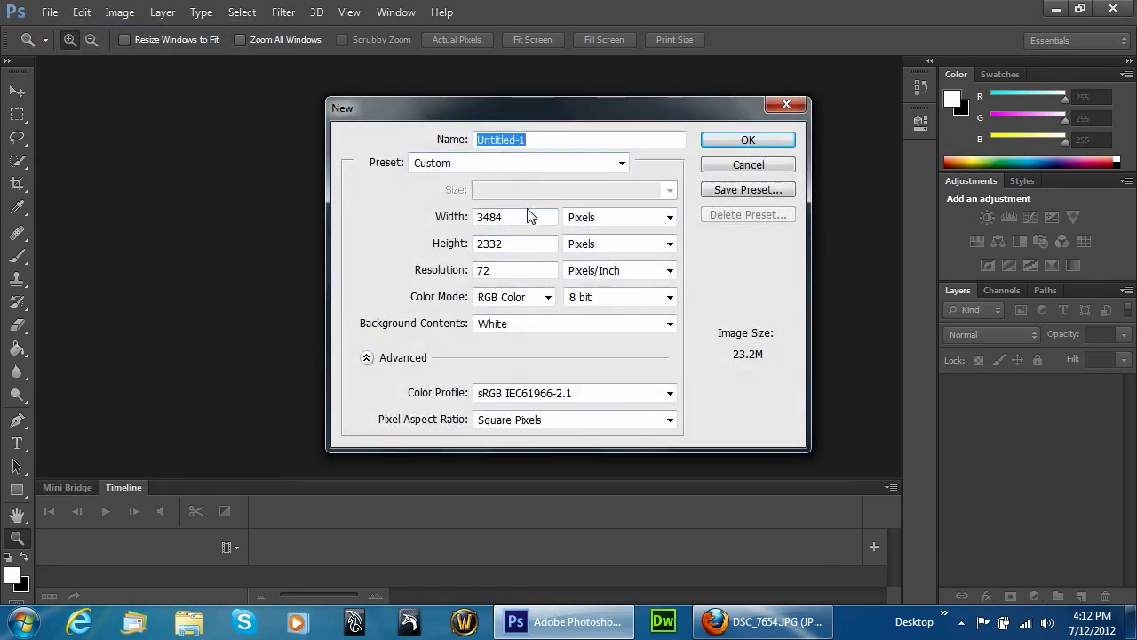
pyautogui.doubleClick(528, 216)
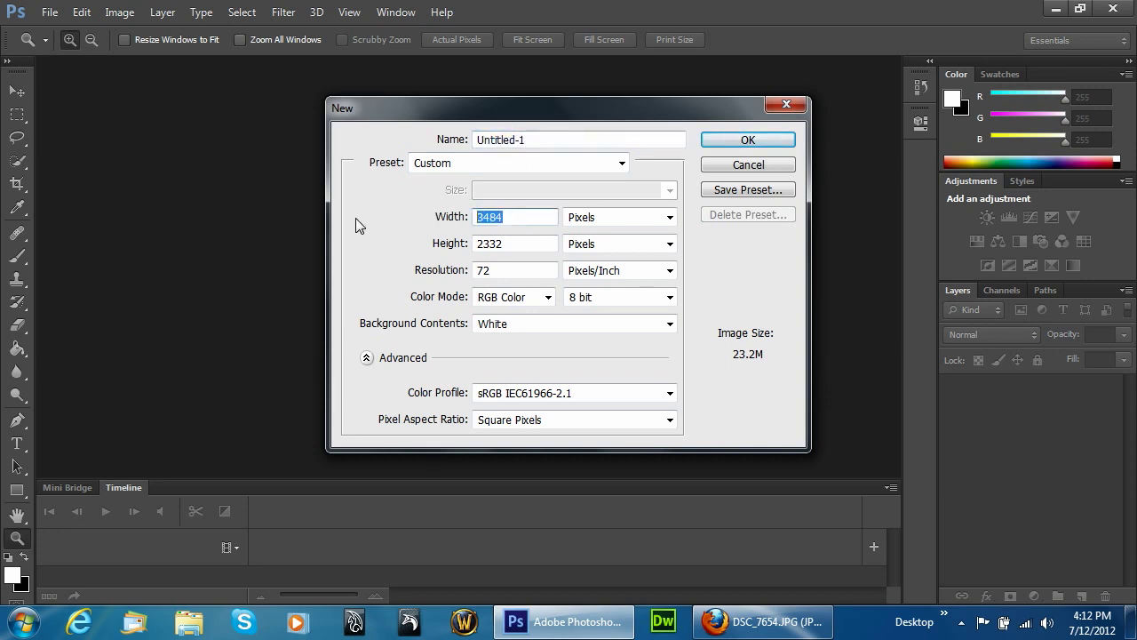
pyautogui.write('1280')
pyautogui.press('Tab')
pyautogui.press('Tab')
pyautogui.write('7')
pyautogui.press('Tab')
pyautogui.press('Tab')
pyautogui.write('300')
pyautogui.press('Tab')
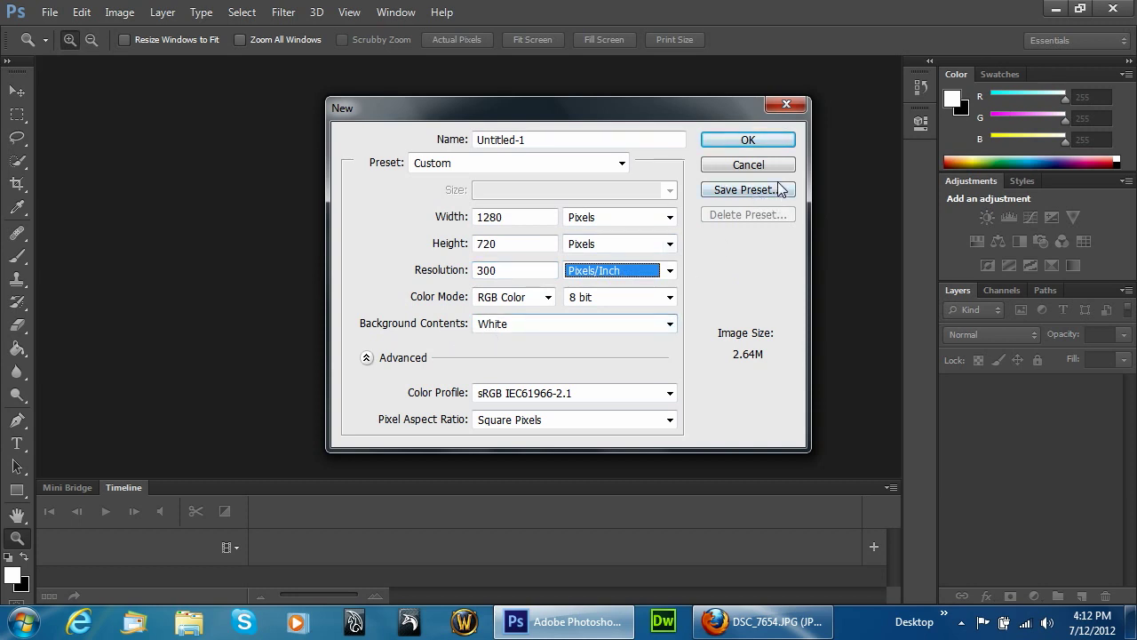
pyautogui.click(721, 140)
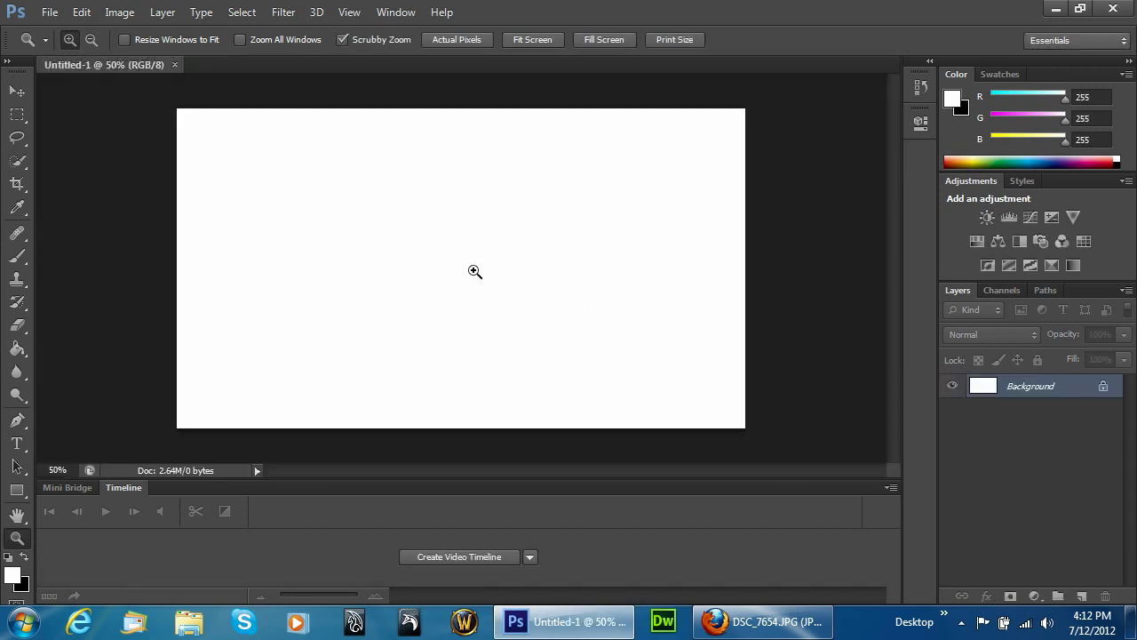
# Convert the locked Background into a regular layer and enable a Gradient Overlay in its layer style.
pyautogui.doubleClick(1063, 397)
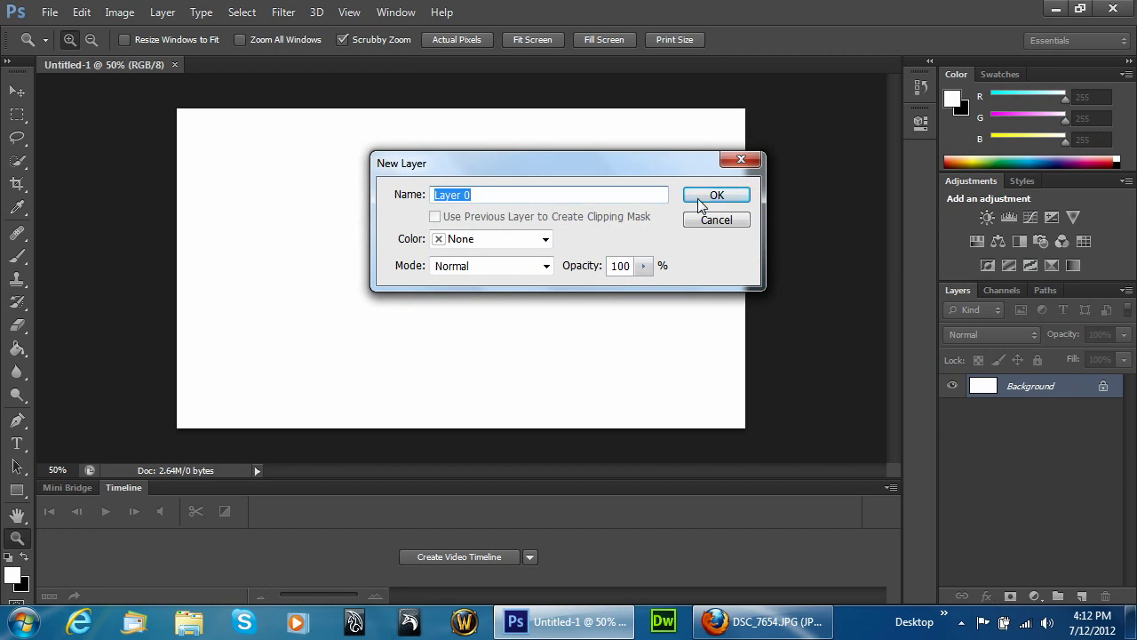
pyautogui.click(693, 193)
pyautogui.doubleClick(1071, 395)
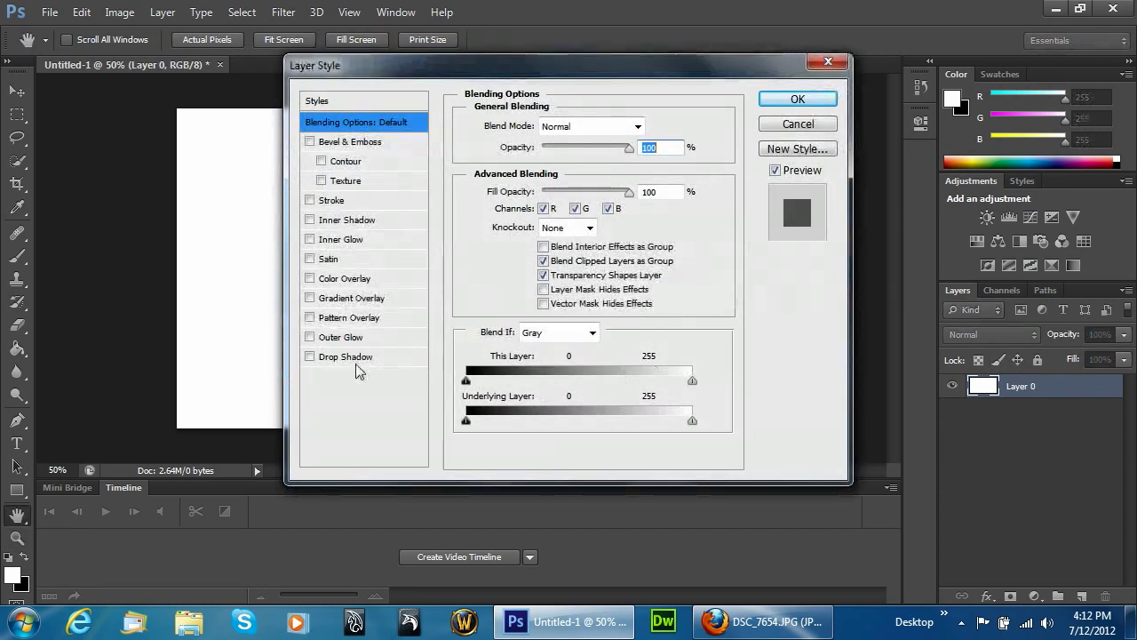
pyautogui.click(352, 298)
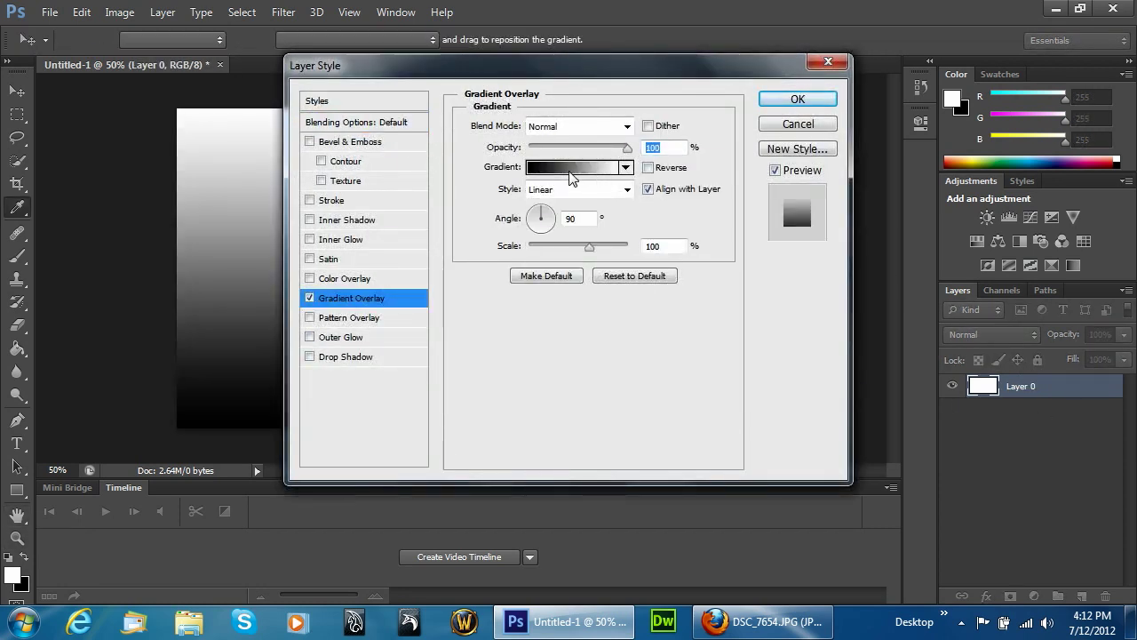
# Change the black starting stop of the overlay's gradient to the medium blue 2888ab.
pyautogui.click(577, 169)
pyautogui.click(398, 368)
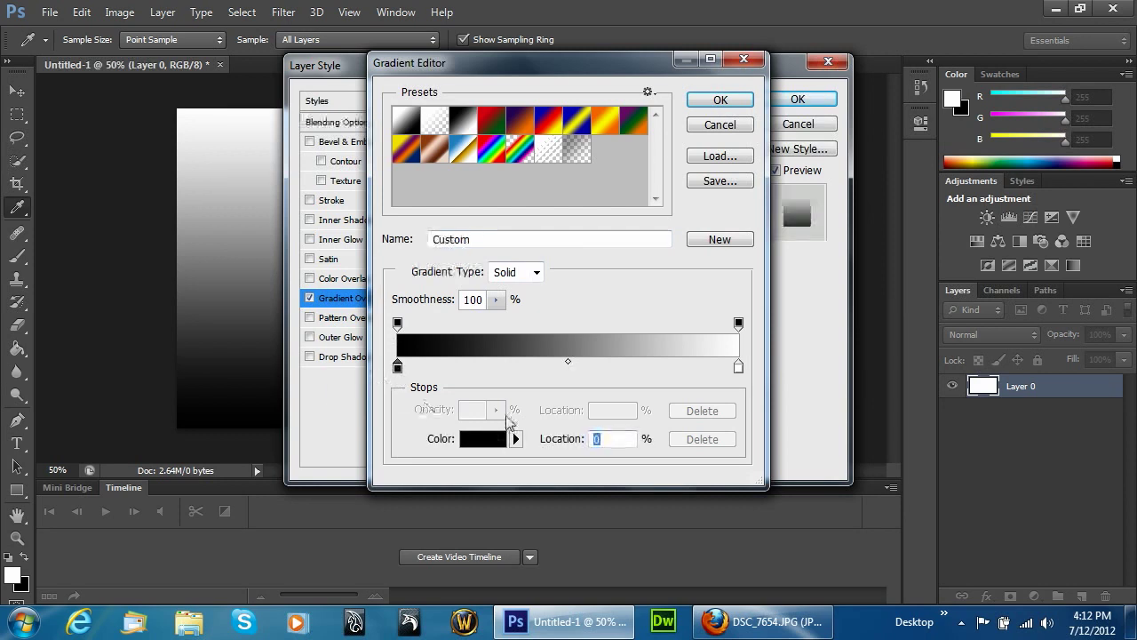
pyautogui.click(480, 439)
pyautogui.moveTo(579, 186); pyautogui.dragTo(579, 249)
pyautogui.moveTo(480, 192); pyautogui.dragTo(503, 221)
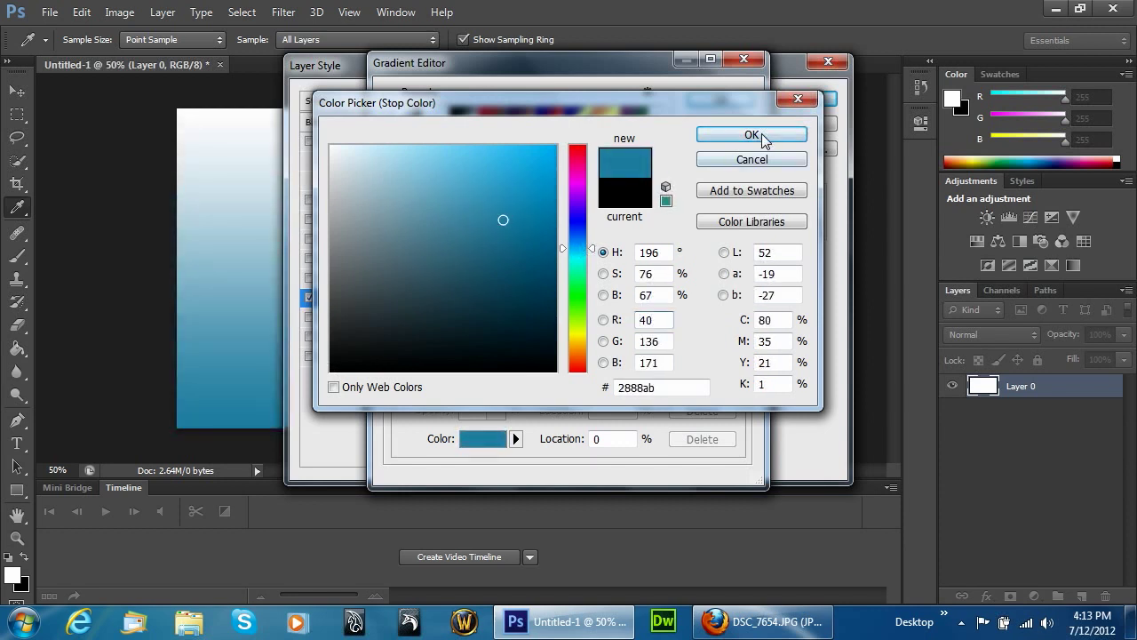
pyautogui.click(752, 134)
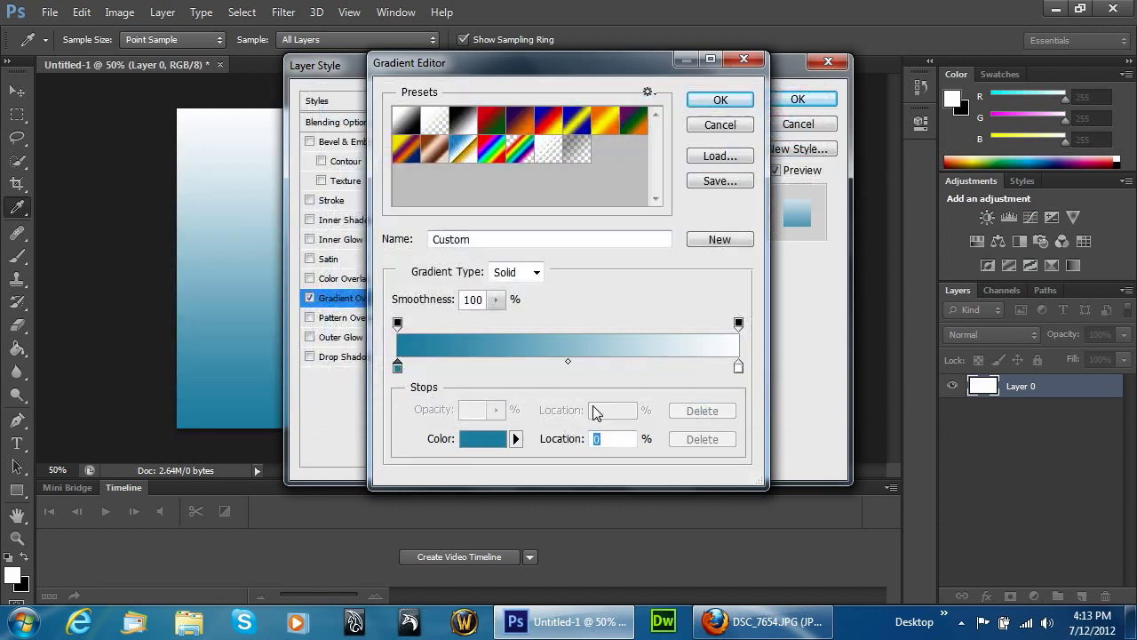
# Change the gradient's white end stop to the light blue aae2ee and accept the edited gradient.
pyautogui.click(738, 366)
pyautogui.click(480, 444)
pyautogui.moveTo(577, 245); pyautogui.dragTo(583, 254)
pyautogui.moveTo(393, 157)
pyautogui.mouseDown()
pyautogui.moveTo(424, 160)
pyautogui.moveTo(395, 160)
pyautogui.mouseUp()
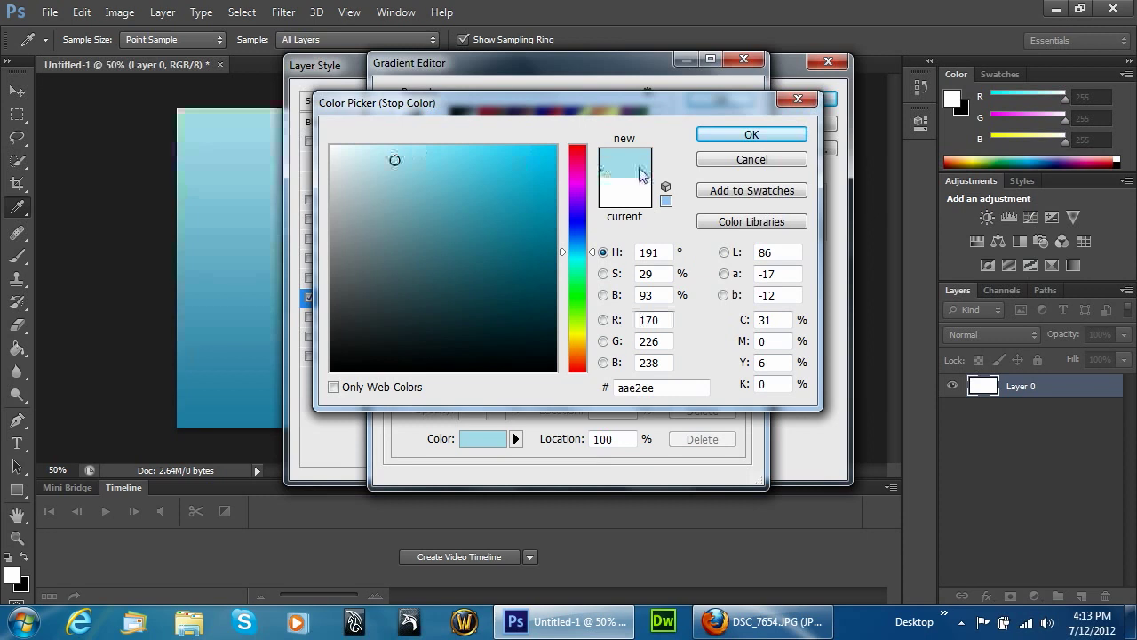
pyautogui.click(752, 134)
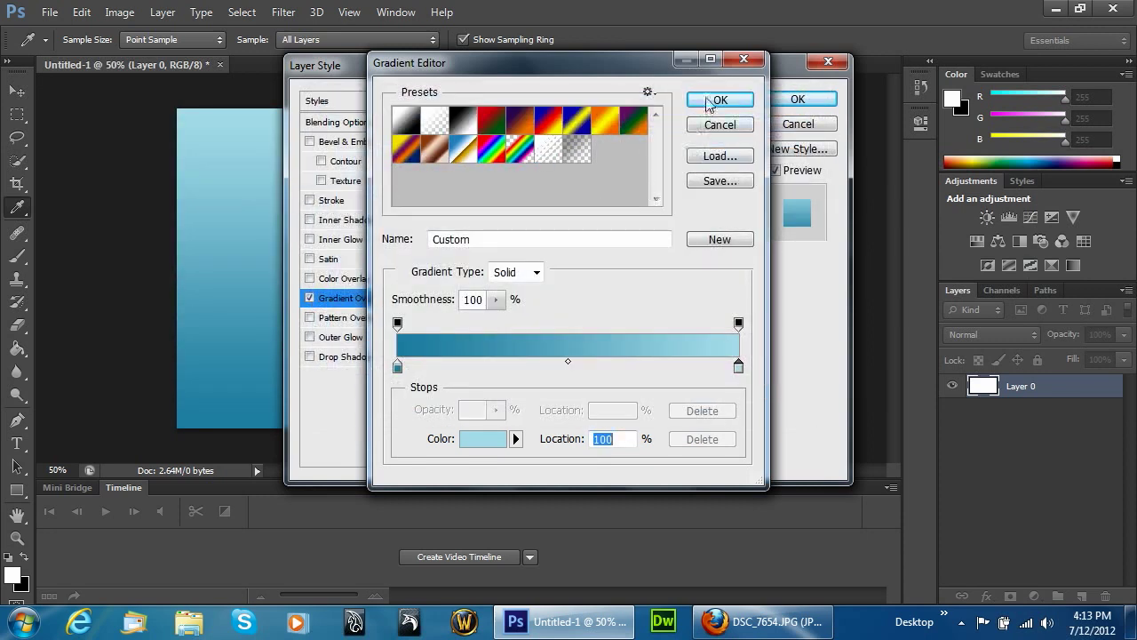
pyautogui.click(719, 101)
# Set the gradient overlay's scale to 150%, with Reverse turned on and Align with Layer turned off.
pyautogui.moveTo(638, 74); pyautogui.dragTo(949, 84)
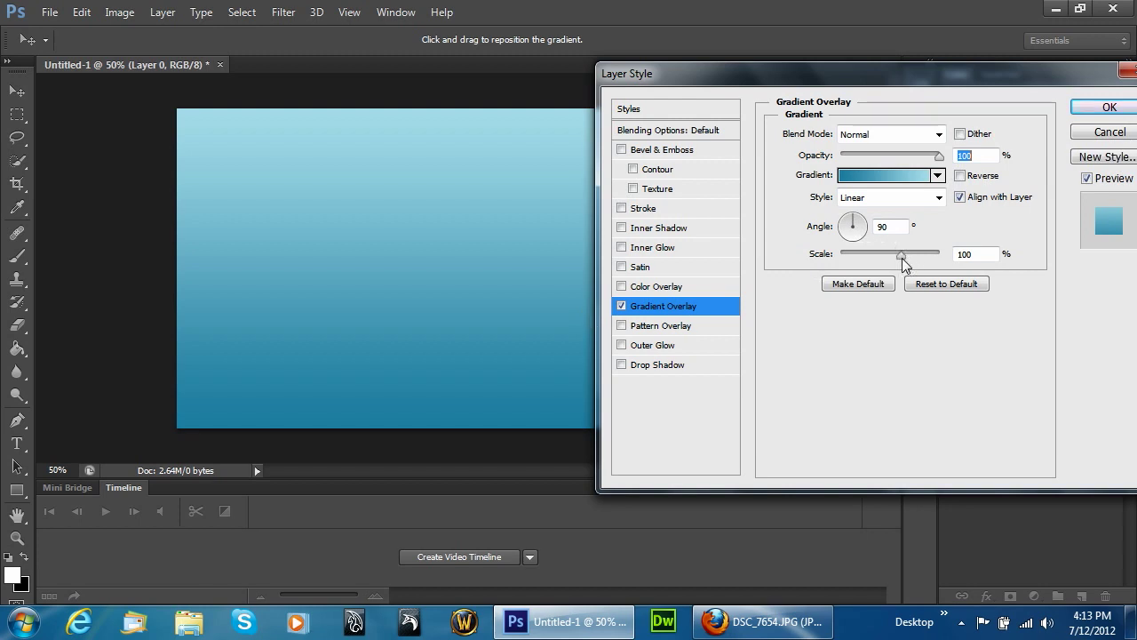
pyautogui.moveTo(902, 258); pyautogui.dragTo(981, 258)
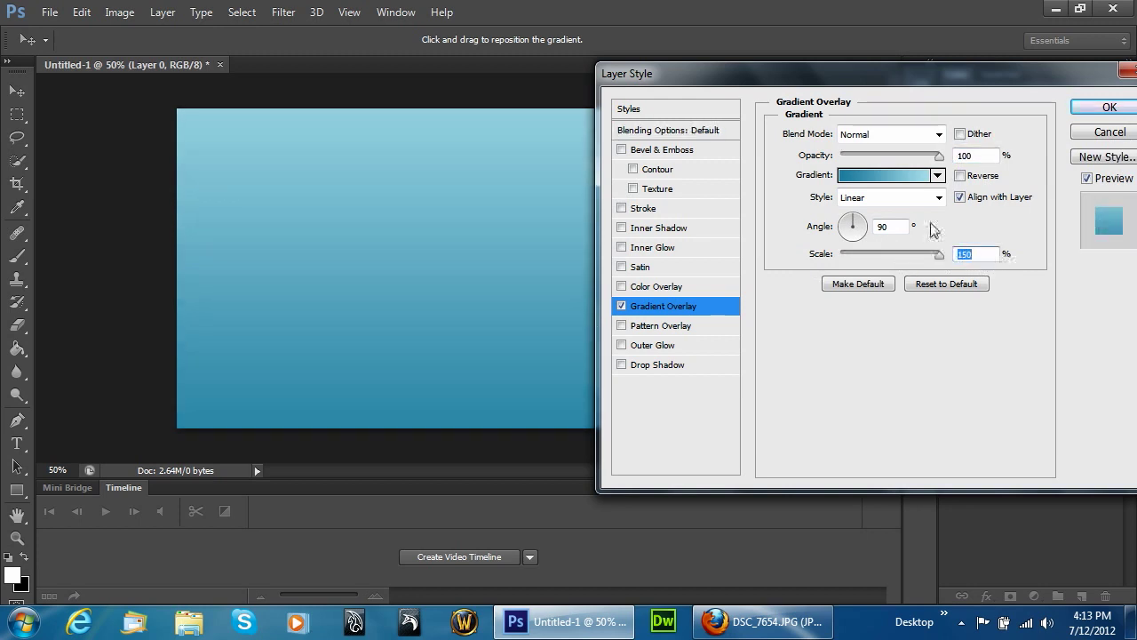
pyautogui.click(960, 175)
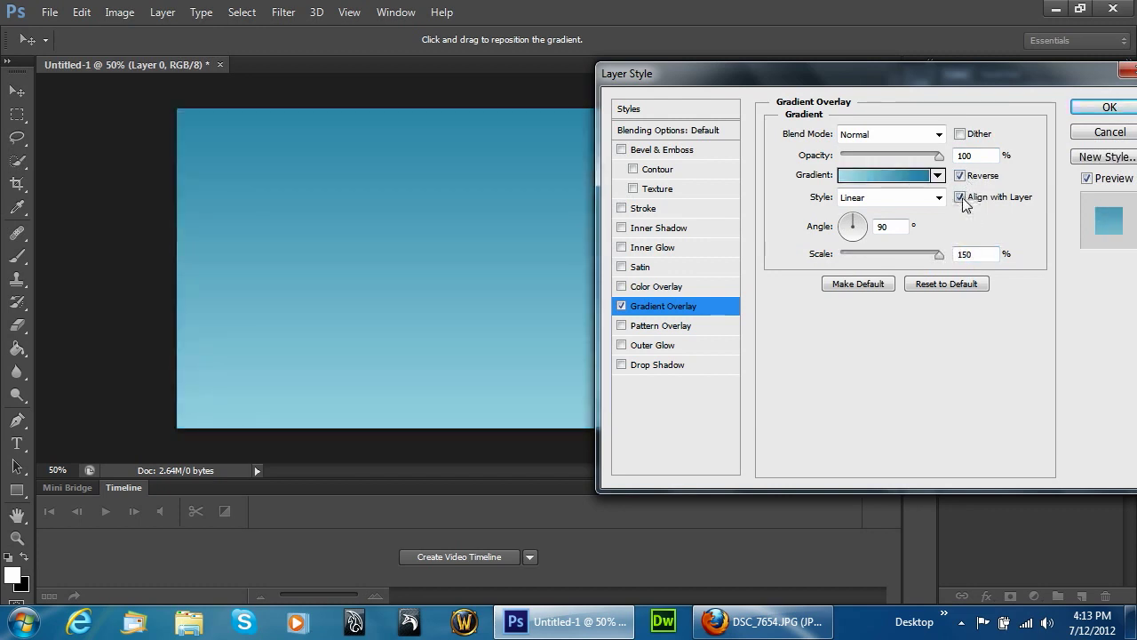
pyautogui.click(960, 197)
# Switch the gradient overlay's style to Radial.
pyautogui.click(938, 176)
pyautogui.click(938, 176)
pyautogui.click(939, 197)
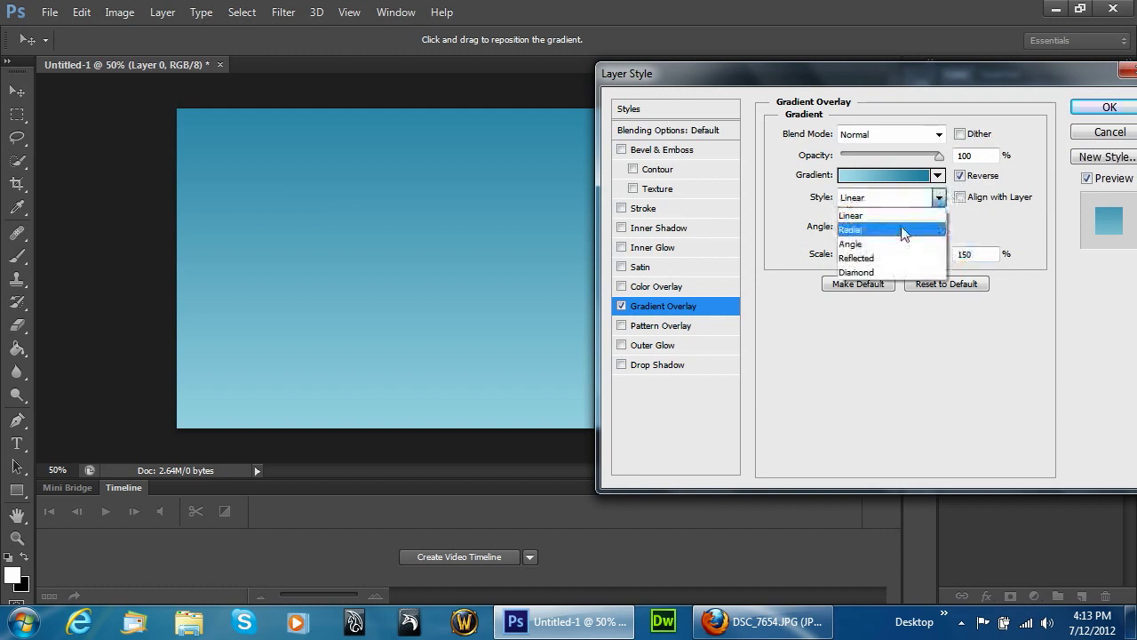
pyautogui.click(900, 230)
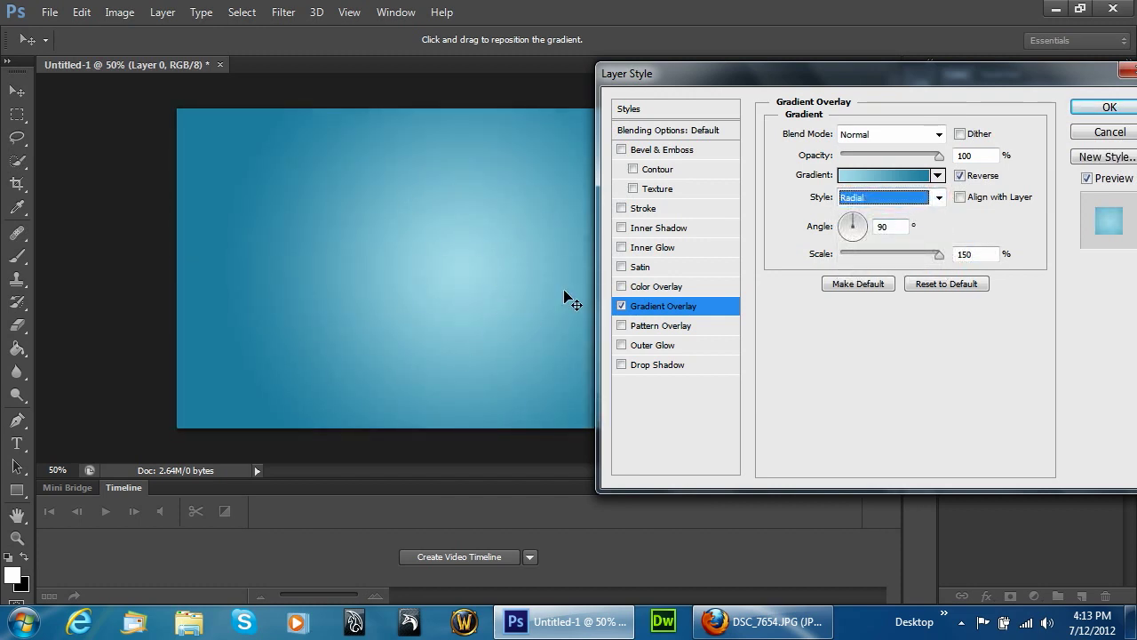
# Set the gradient overlay's angle to 125° and apply the layer style.
pyautogui.click(847, 231)
pyautogui.click(846, 231)
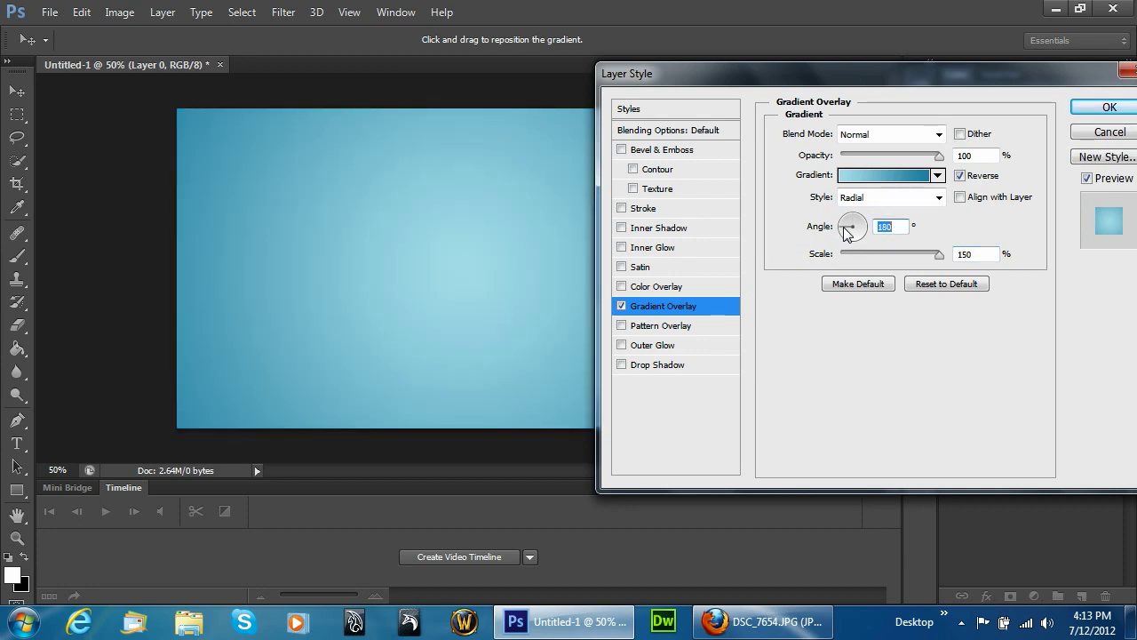
pyautogui.moveTo(671, 86); pyautogui.dragTo(703, 78)
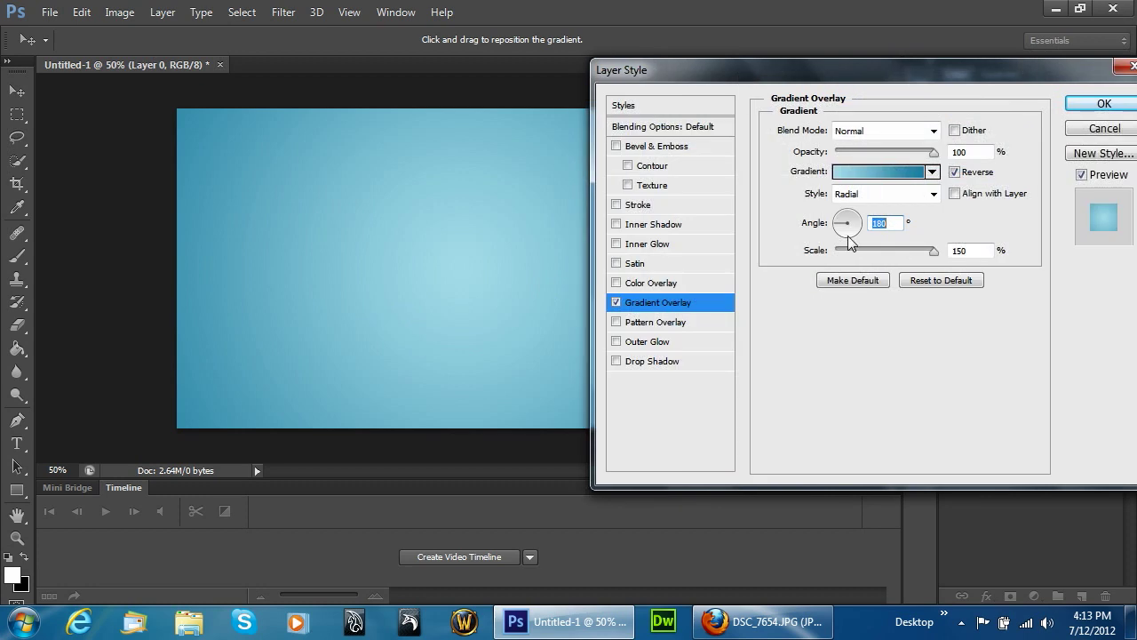
pyautogui.click(848, 216)
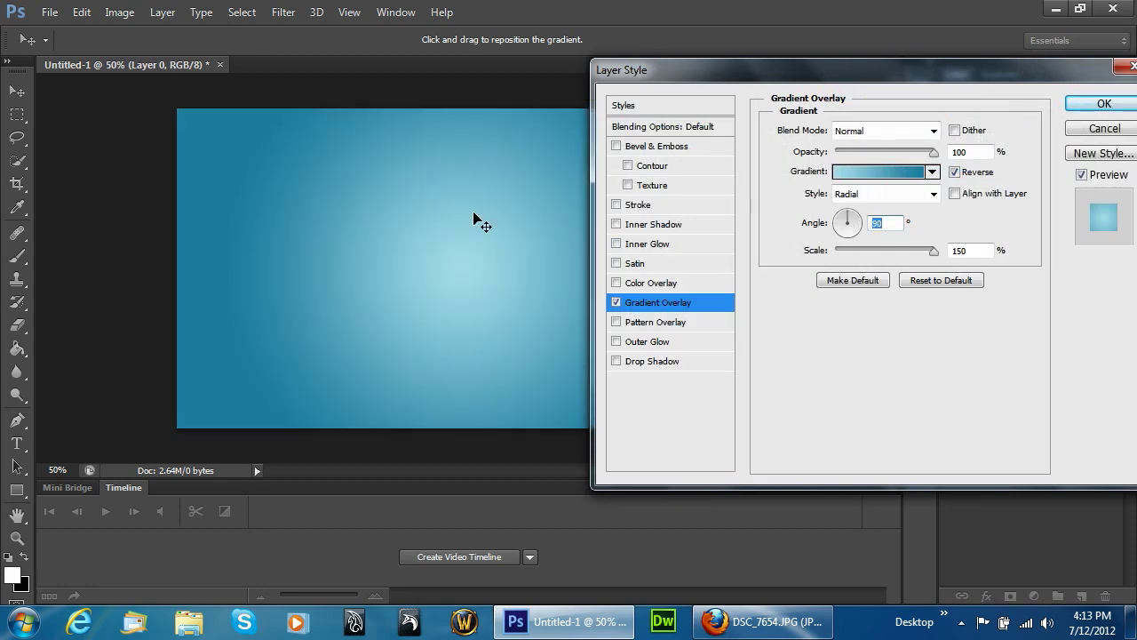
pyautogui.moveTo(848, 238); pyautogui.dragTo(844, 223)
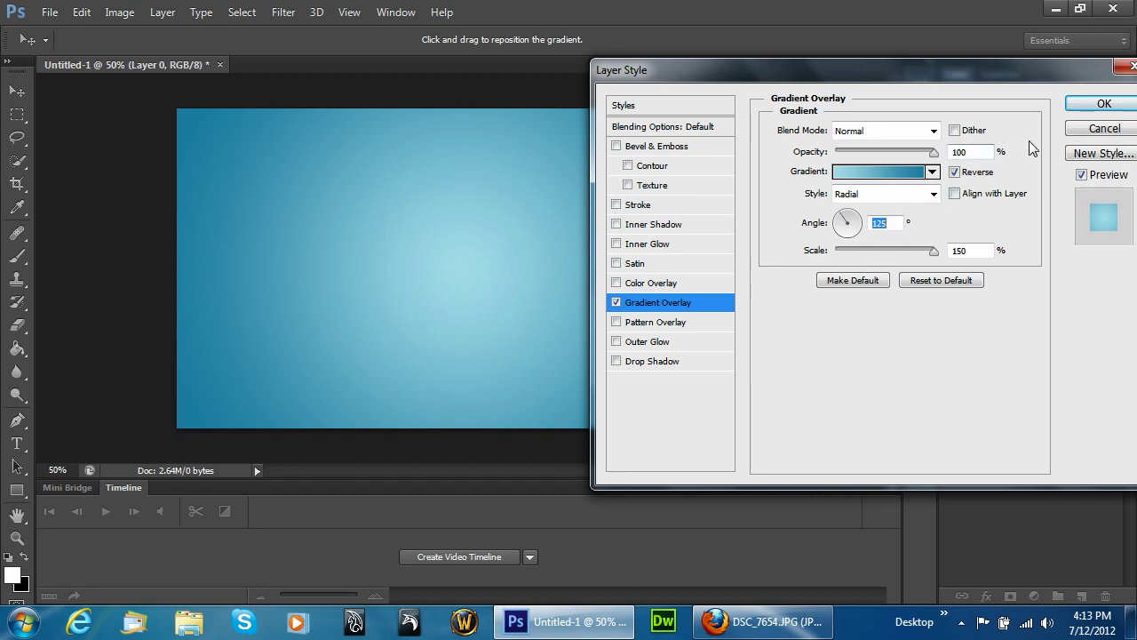
pyautogui.click(1104, 105)
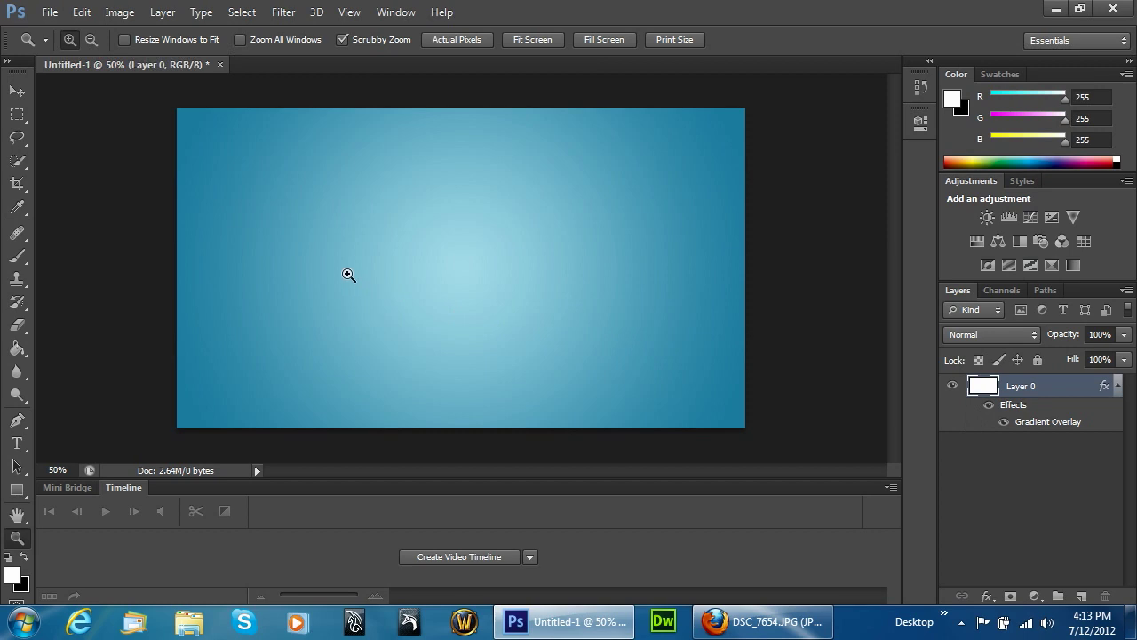
# Add a new layer and draw a black-filled circle shape about 258 px wide, slightly left of and below the canvas centre.
pyautogui.click(1082, 597)
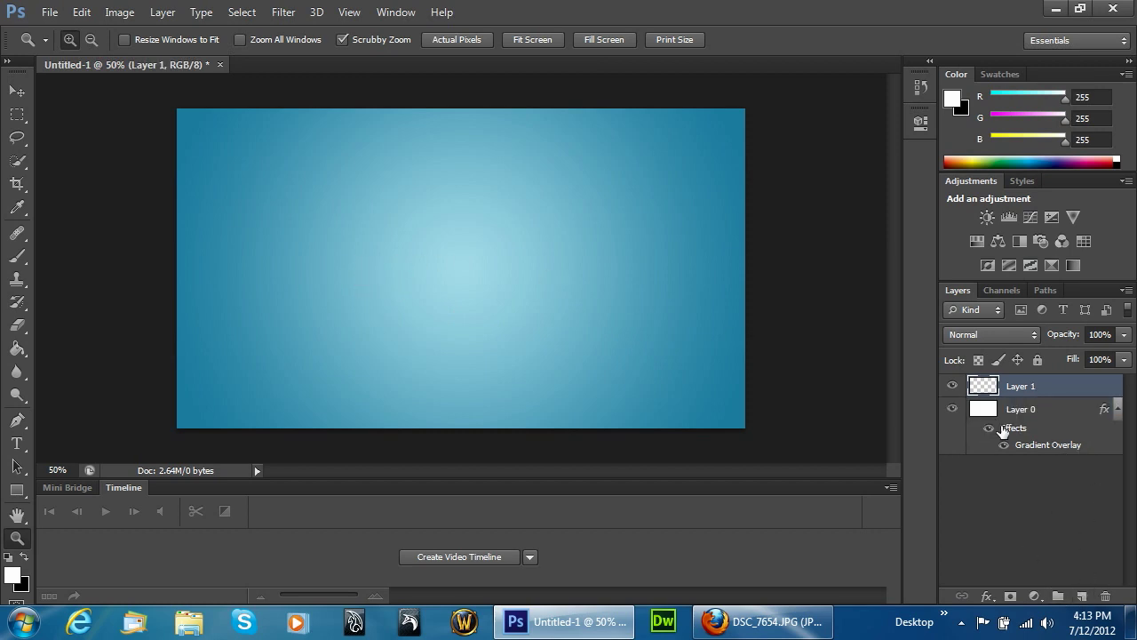
pyautogui.click(16, 395)
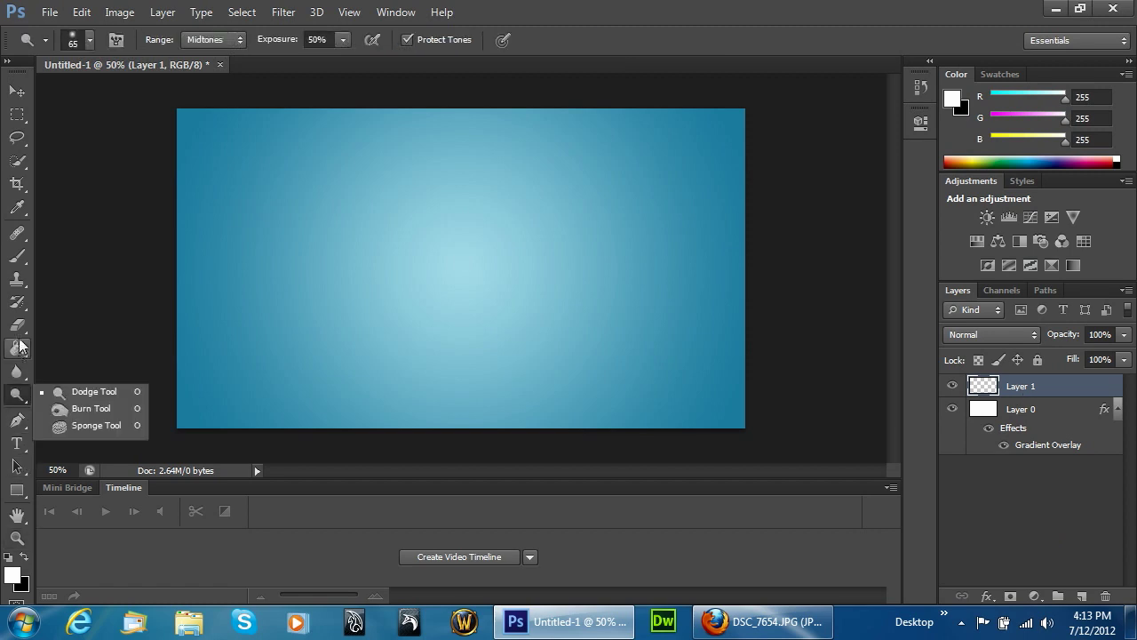
pyautogui.click(24, 495)
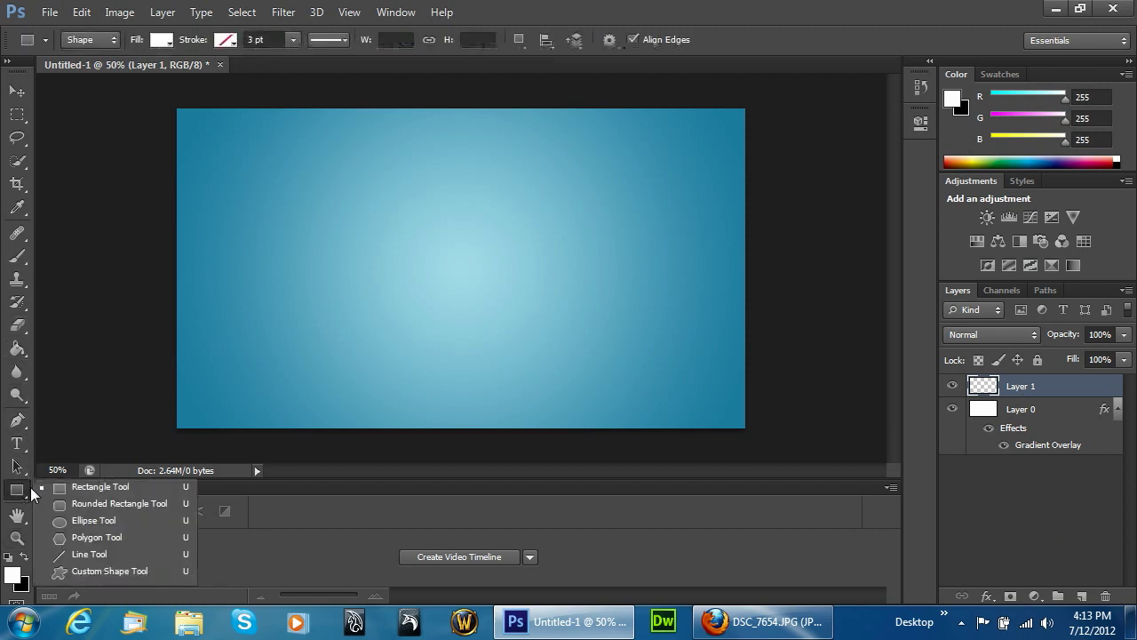
pyautogui.click(95, 522)
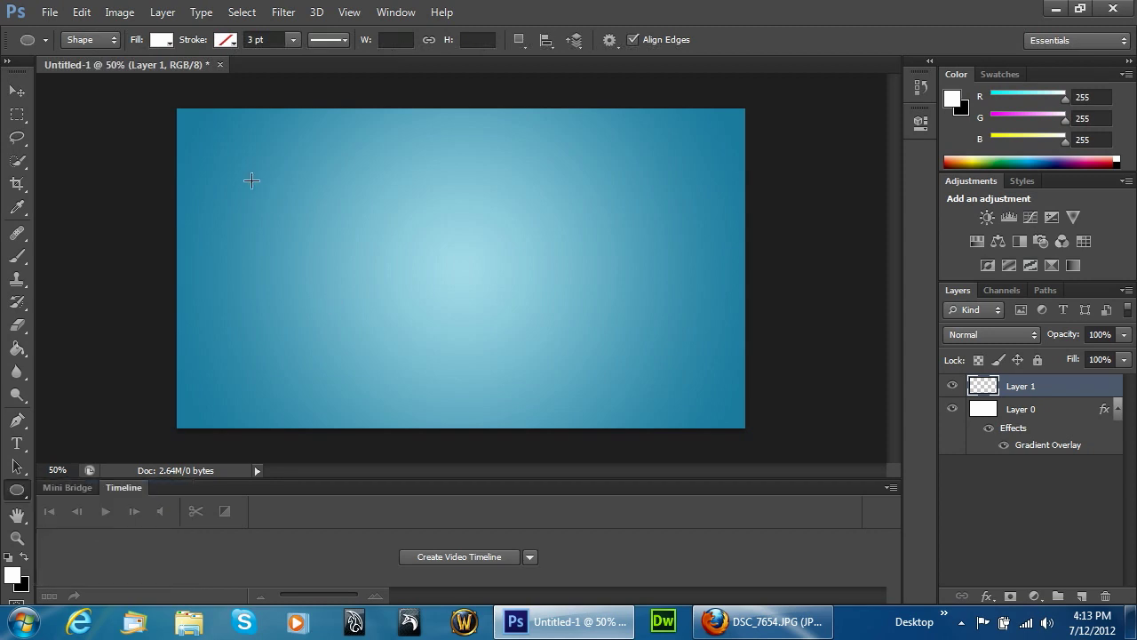
pyautogui.press('d')
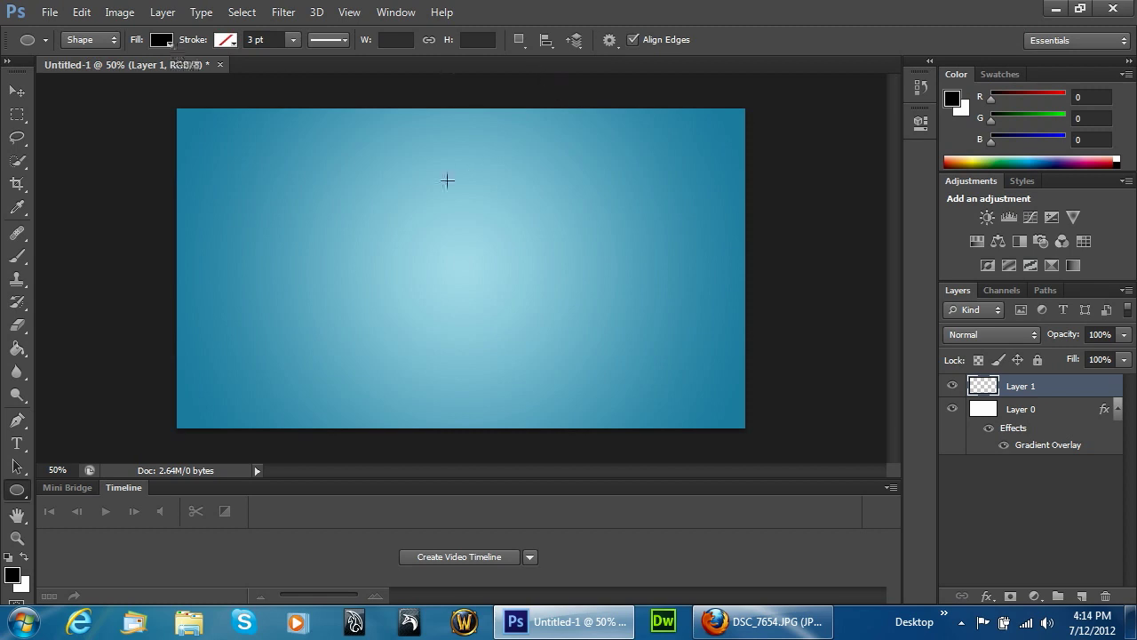
pyautogui.moveTo(302, 233); pyautogui.dragTo(421, 345)
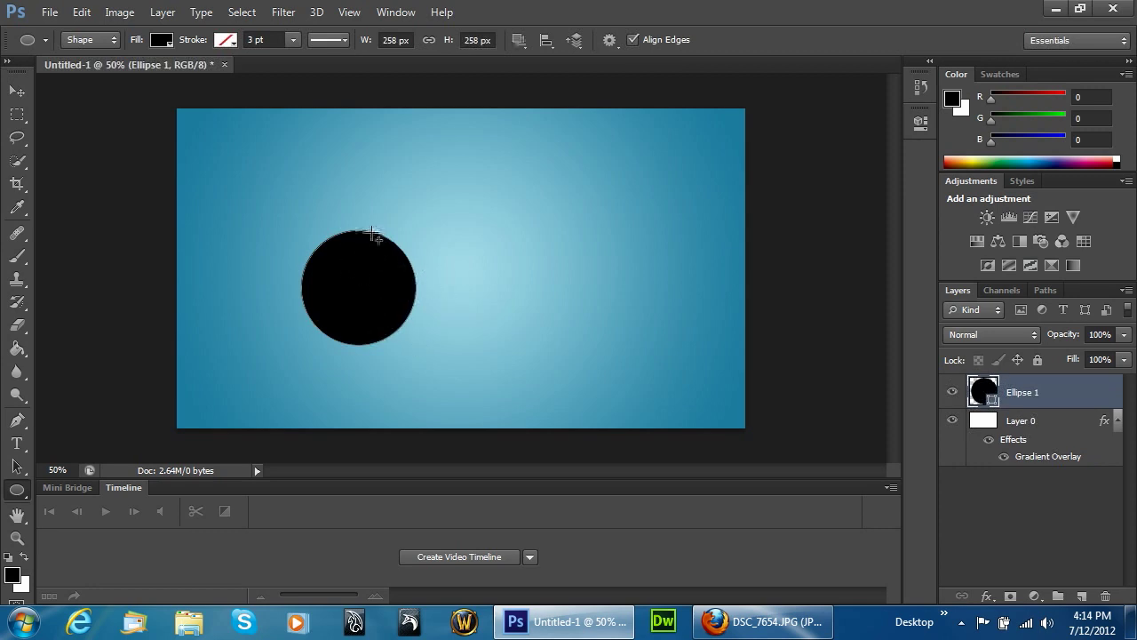
# Add two large overlapping circles beside the first and two small ones above the joints, forming one cloud shape about 636 by 342 px.
pyautogui.moveTo(371, 231); pyautogui.dragTo(501, 360)
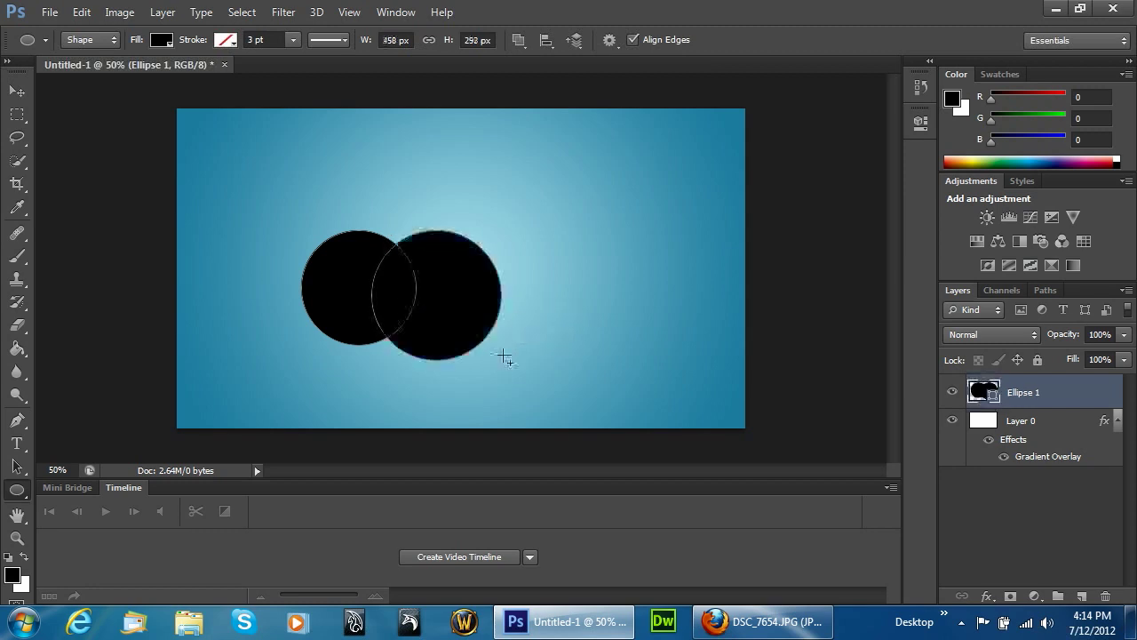
pyautogui.moveTo(471, 243); pyautogui.dragTo(582, 396)
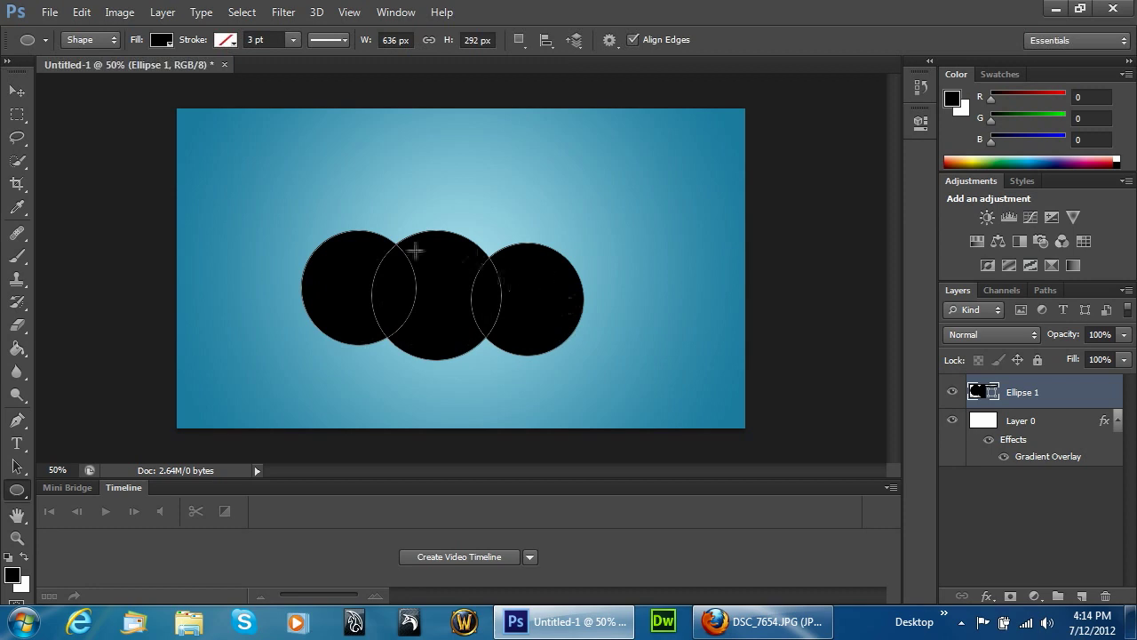
pyautogui.moveTo(361, 217); pyautogui.dragTo(417, 267)
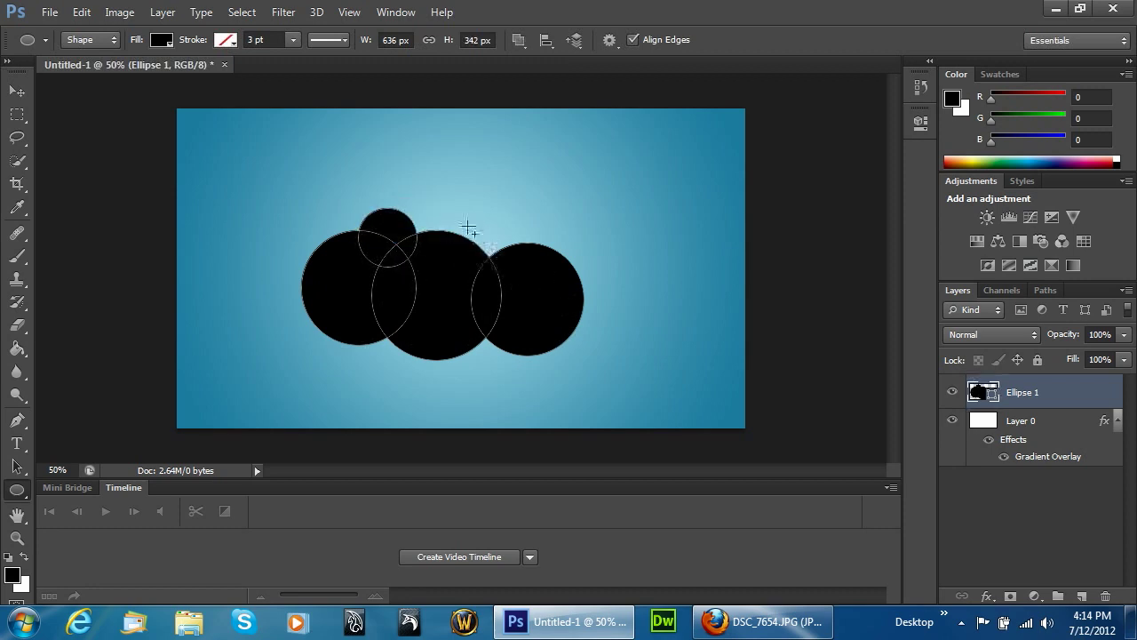
pyautogui.moveTo(461, 225); pyautogui.dragTo(514, 277)
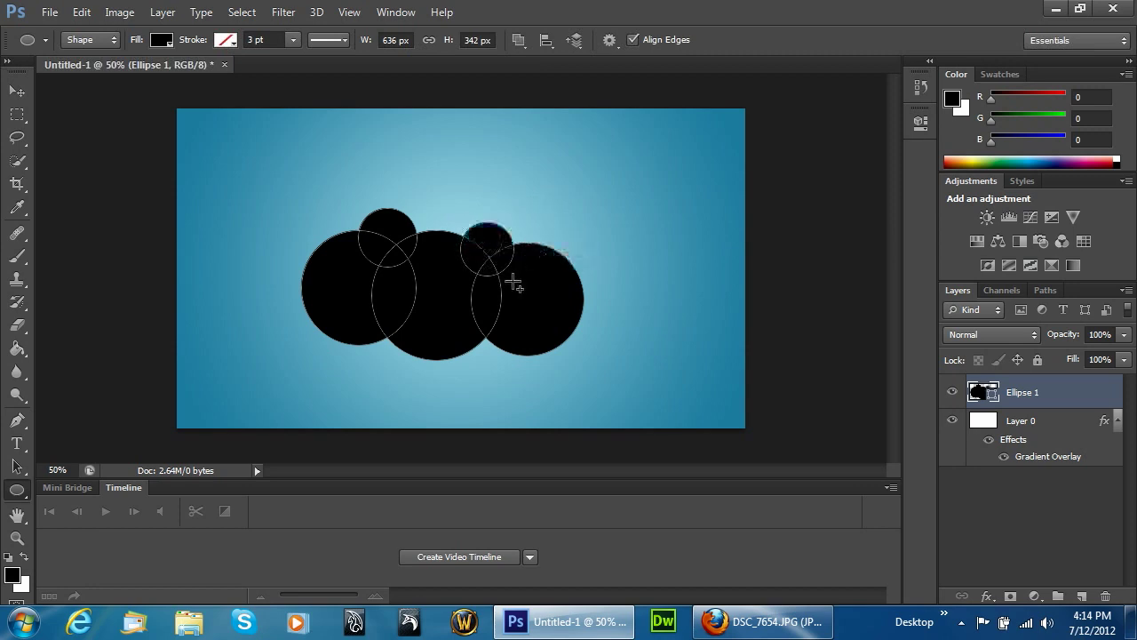
pyautogui.click(1061, 424)
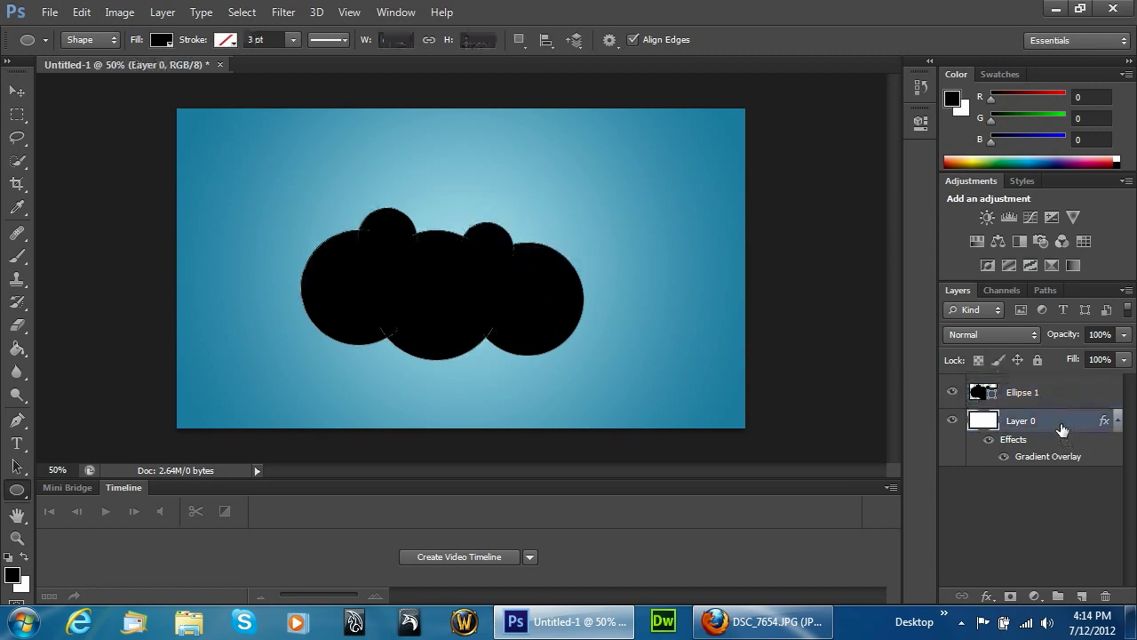
pyautogui.click(1030, 394)
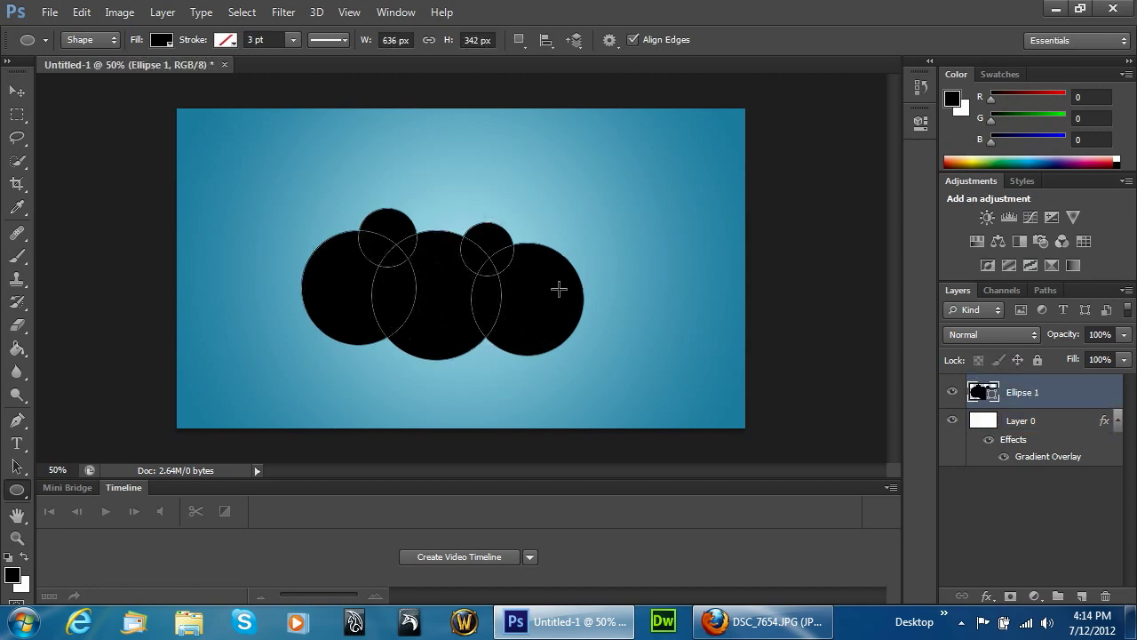
# Undo the last small circle and draw a larger one above the joint between the middle and right circles of the cloud.
pyautogui.hotkey('ctrl', 'z')
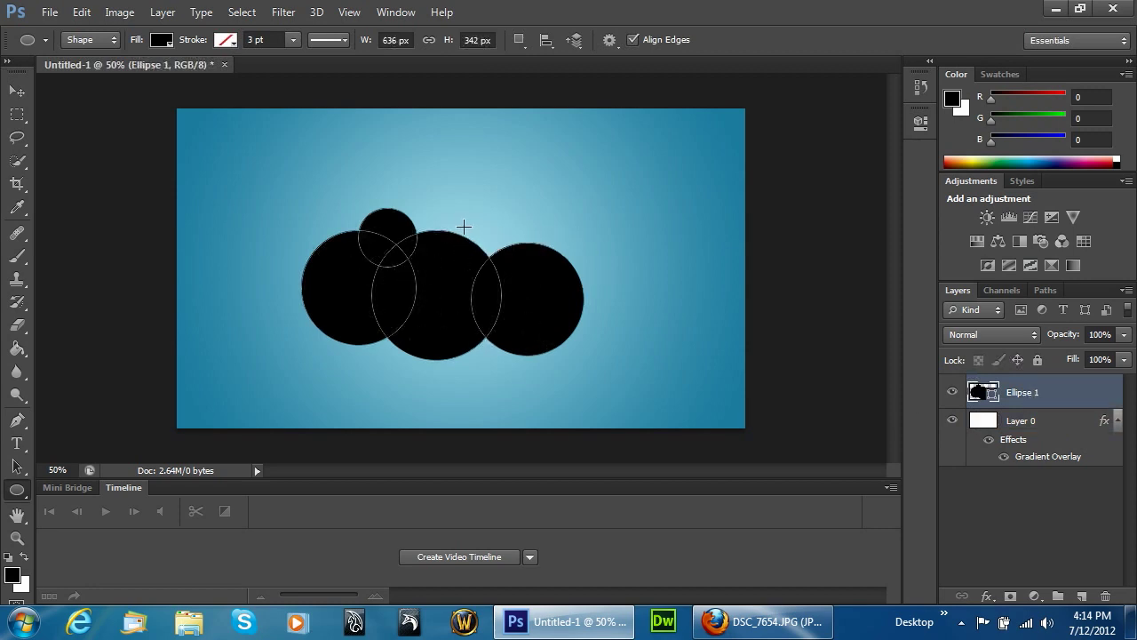
pyautogui.moveTo(451, 215); pyautogui.dragTo(528, 293)
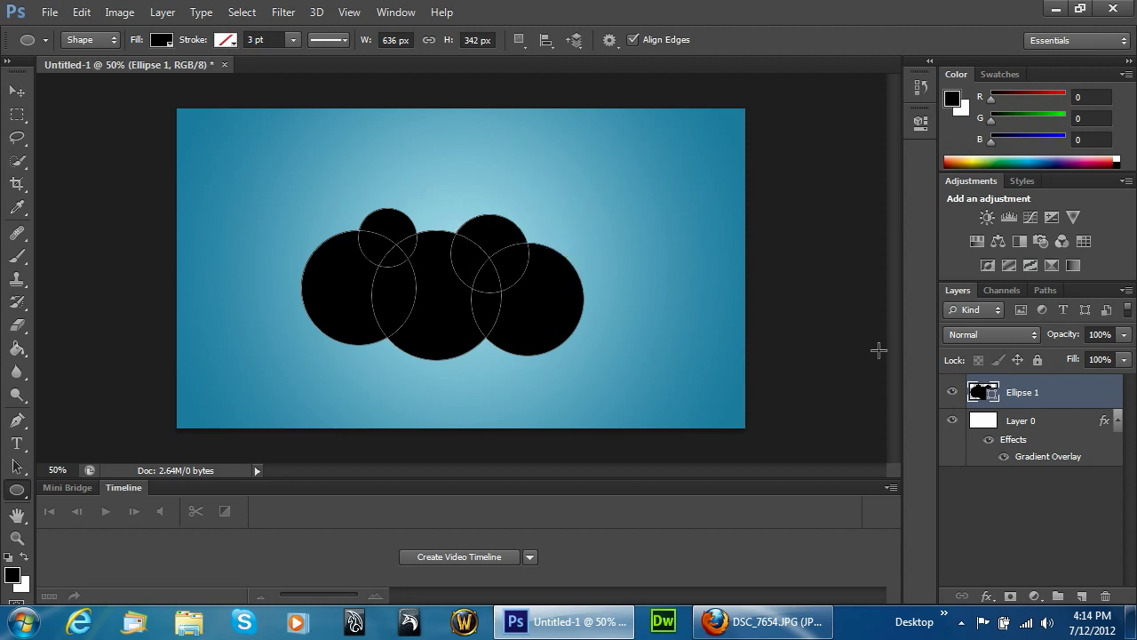
pyautogui.click(1035, 431)
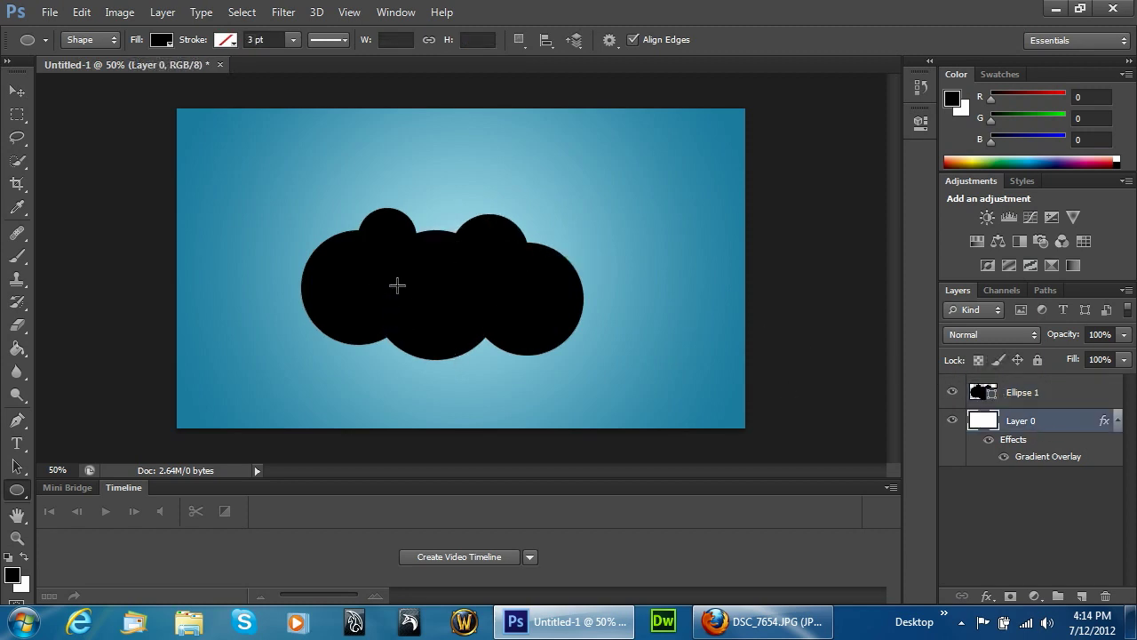
# Add a white Color Overlay to the Ellipse 1 cloud layer.
pyautogui.click(1036, 395)
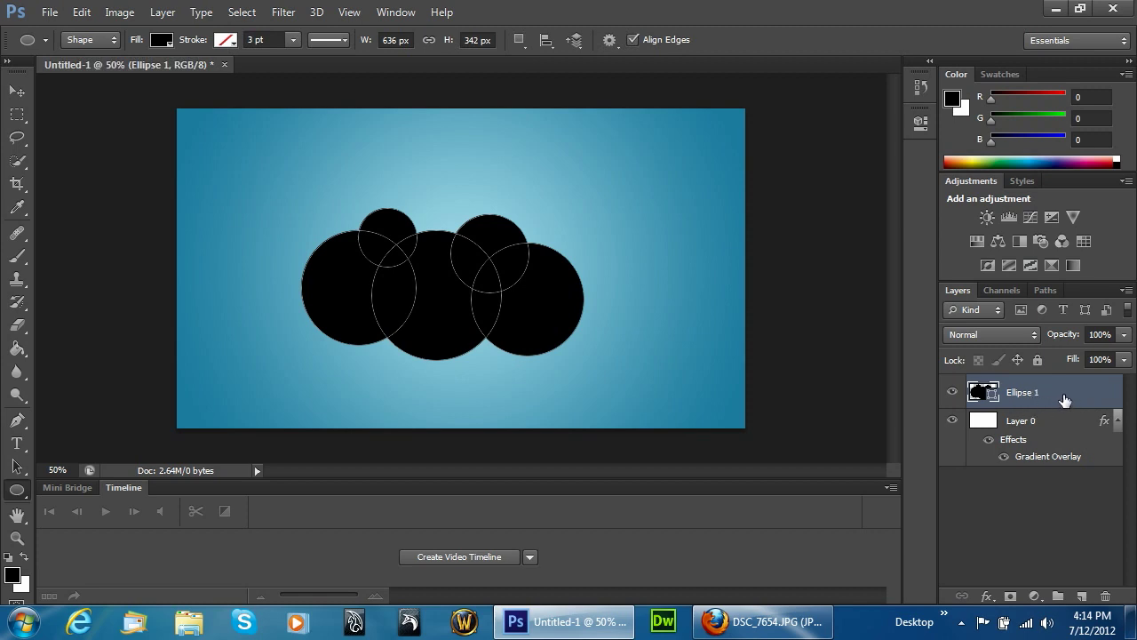
pyautogui.doubleClick(1059, 397)
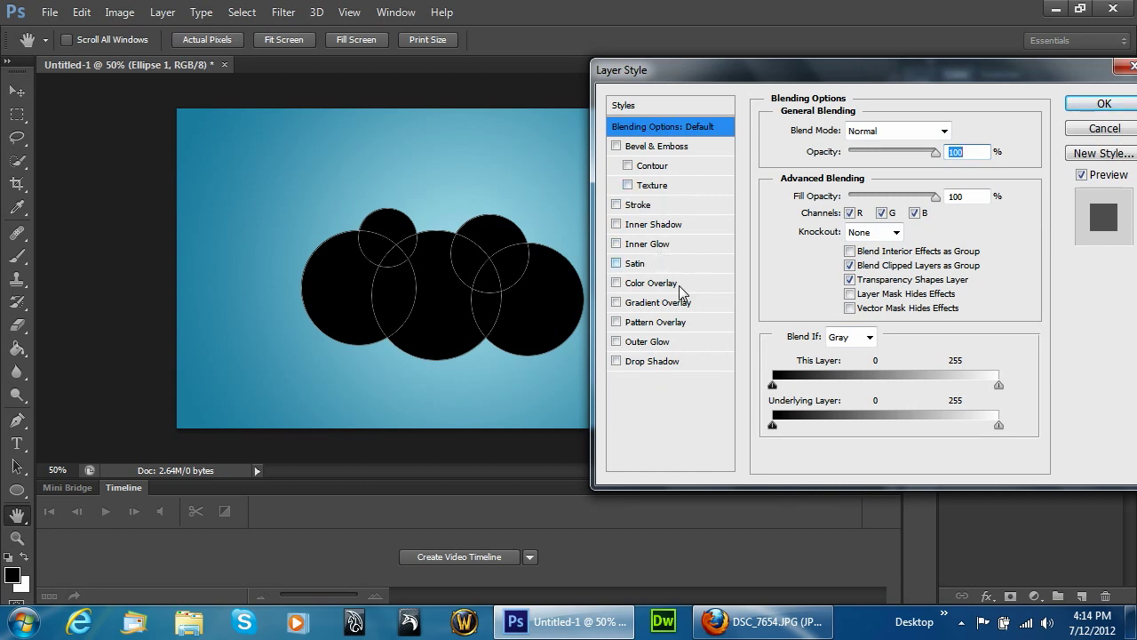
pyautogui.click(656, 284)
pyautogui.click(959, 131)
pyautogui.moveTo(417, 178); pyautogui.dragTo(264, 106)
pyautogui.click(751, 134)
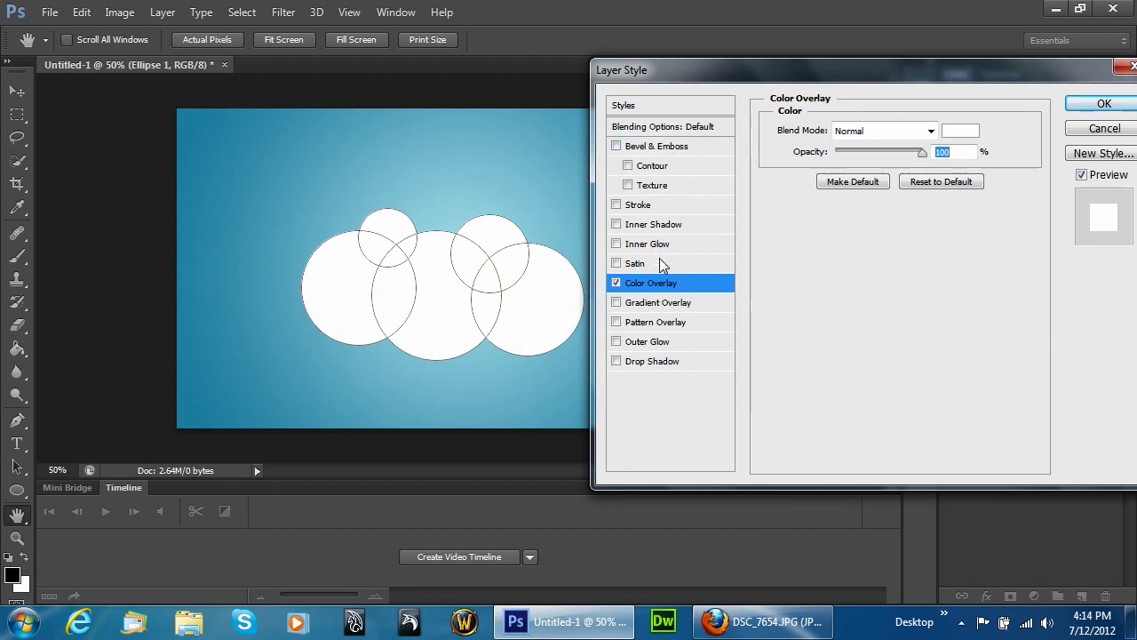
# Add a Drop Shadow to the cloud and set its colour to teal #1a878e.
pyautogui.click(653, 361)
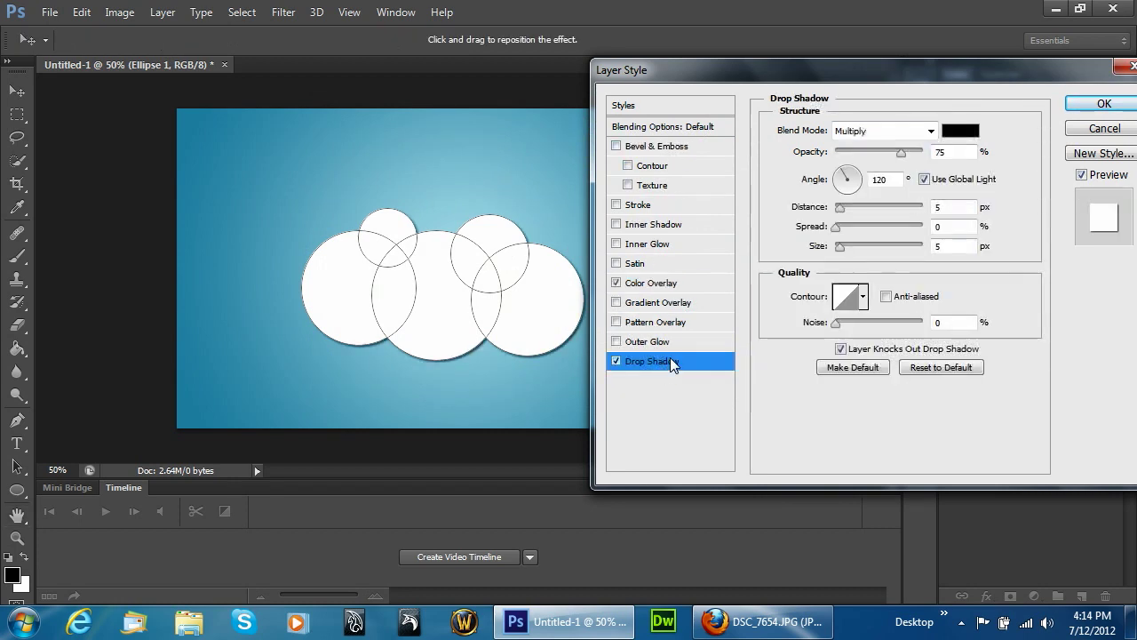
pyautogui.click(961, 131)
pyautogui.moveTo(577, 241); pyautogui.dragTo(579, 255)
pyautogui.moveTo(504, 229); pyautogui.dragTo(514, 245)
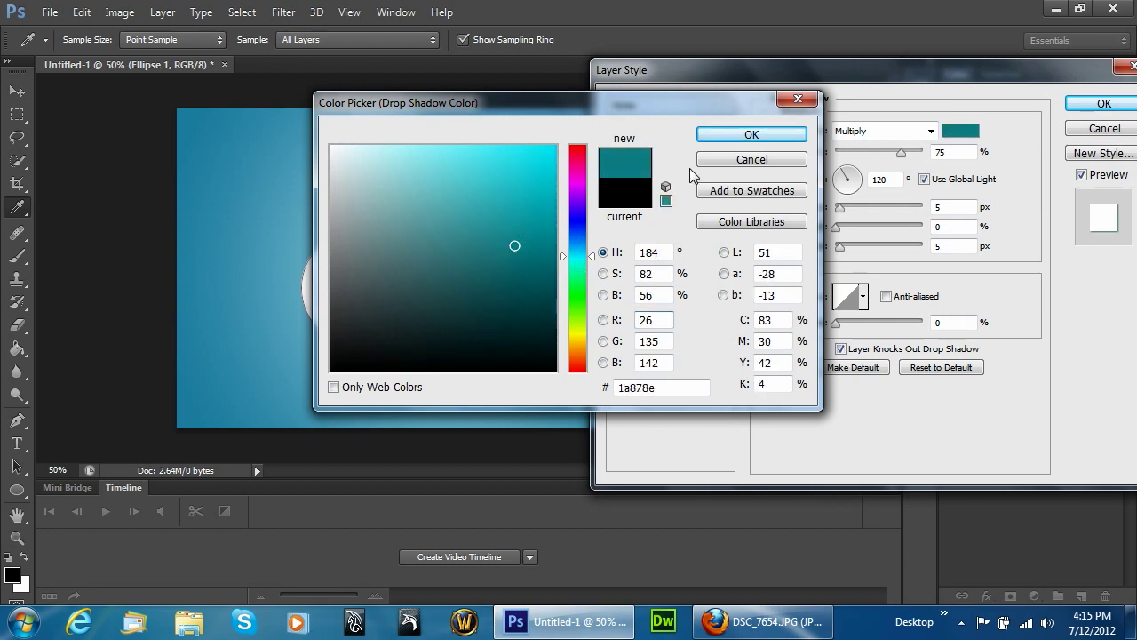
pyautogui.click(769, 136)
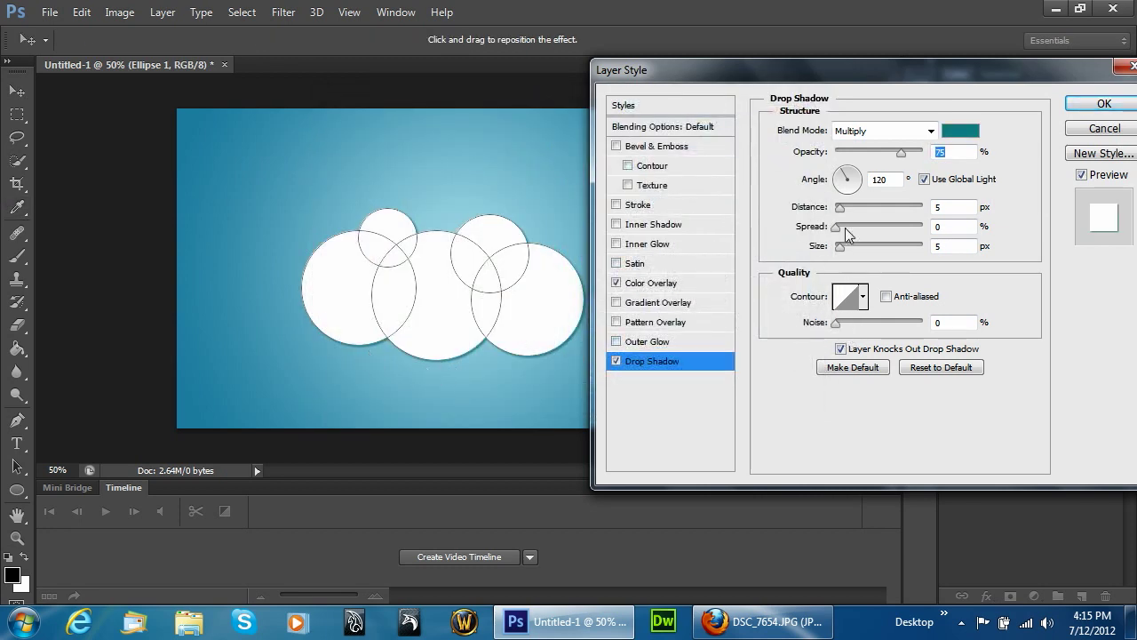
# Set the drop shadow's angle to 90°, its distance to 20 px and its size to 18 px.
pyautogui.moveTo(839, 207); pyautogui.dragTo(850, 176)
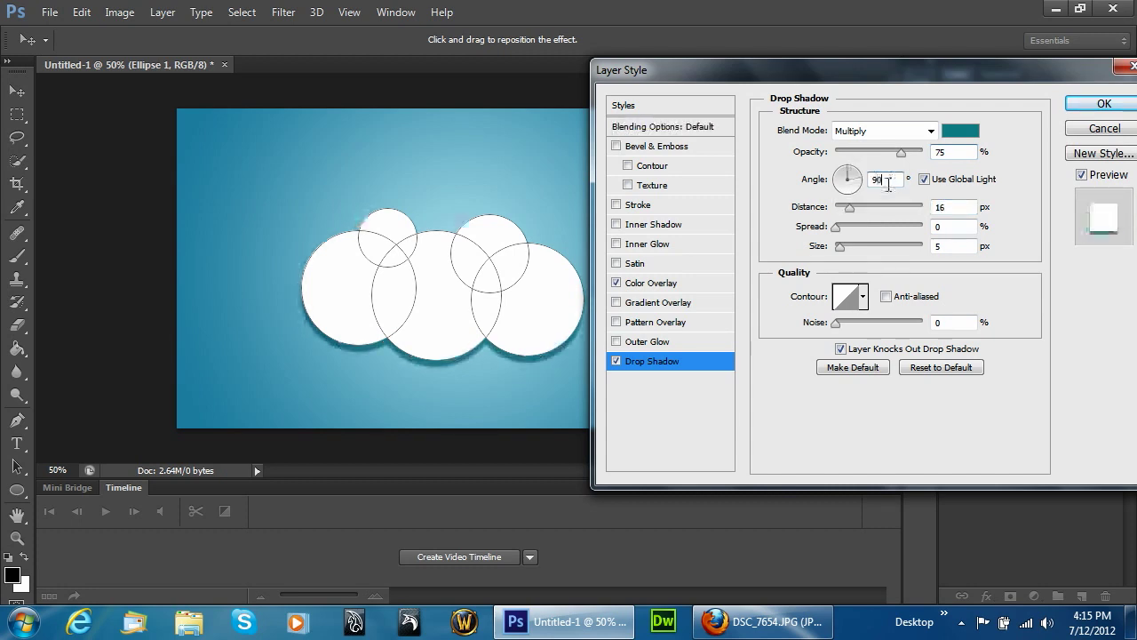
pyautogui.moveTo(850, 207); pyautogui.dragTo(855, 215)
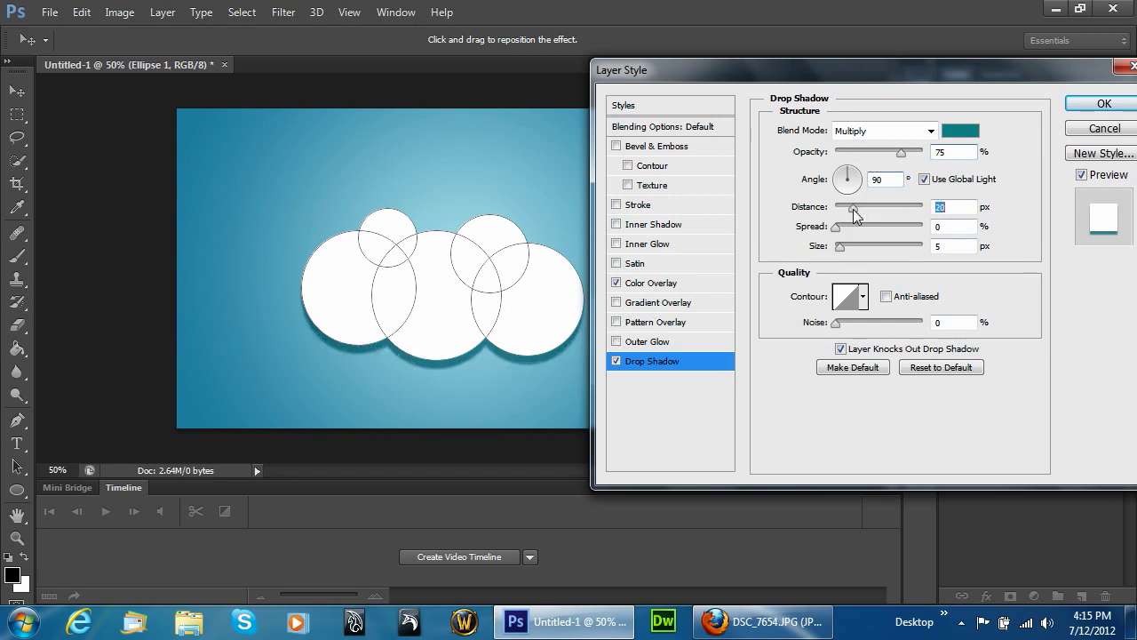
pyautogui.click(841, 247)
pyautogui.moveTo(841, 248); pyautogui.dragTo(849, 248)
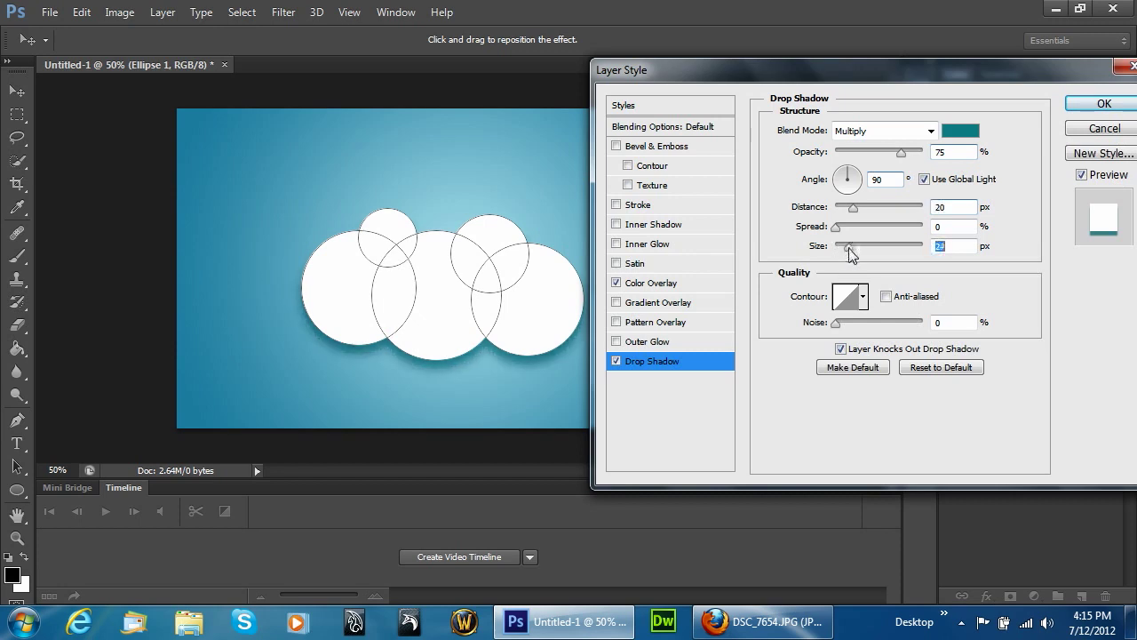
pyautogui.hotkey('shift', 'Down')
# Try several contour presets on the drop shadow and return to the linear contour.
pyautogui.click(863, 299)
pyautogui.click(763, 366)
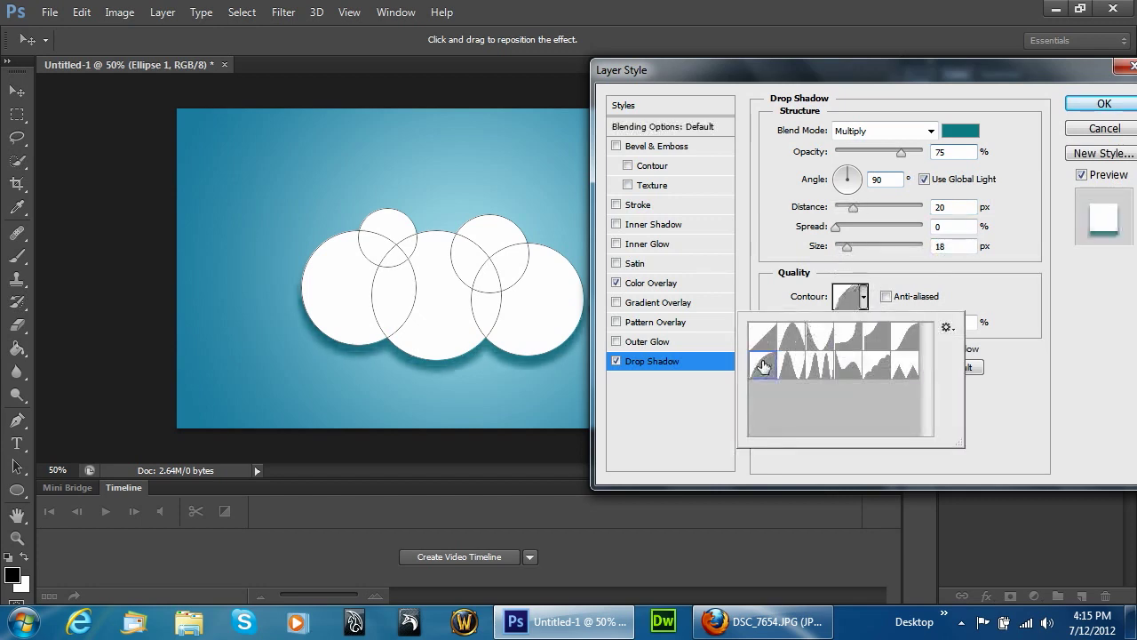
pyautogui.click(790, 337)
pyautogui.click(820, 336)
pyautogui.click(848, 337)
pyautogui.click(876, 336)
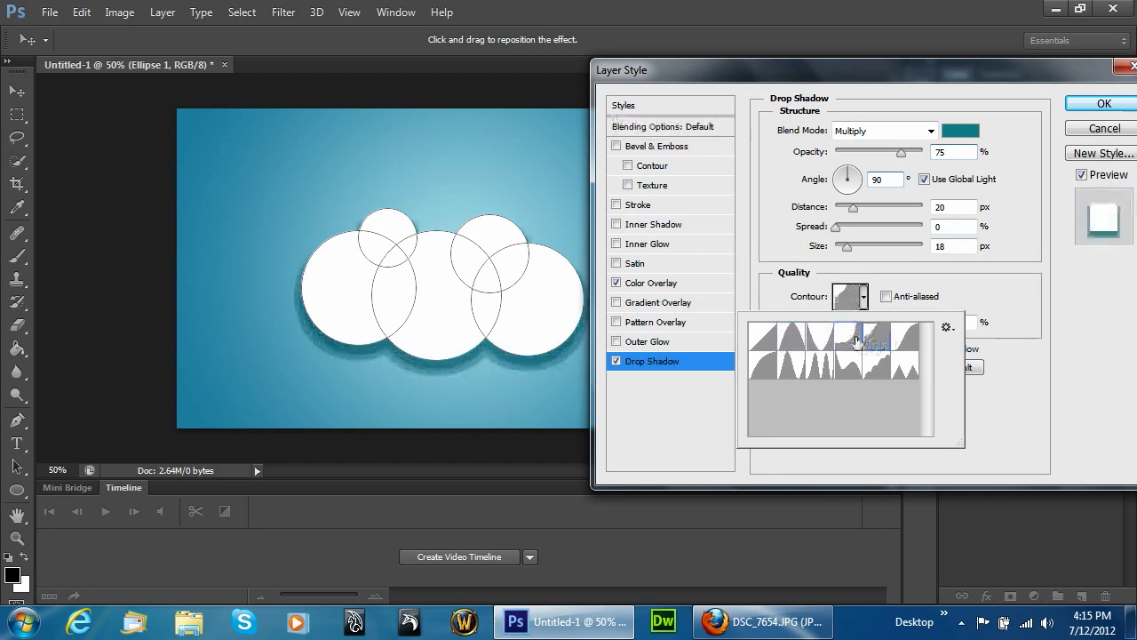
pyautogui.click(762, 337)
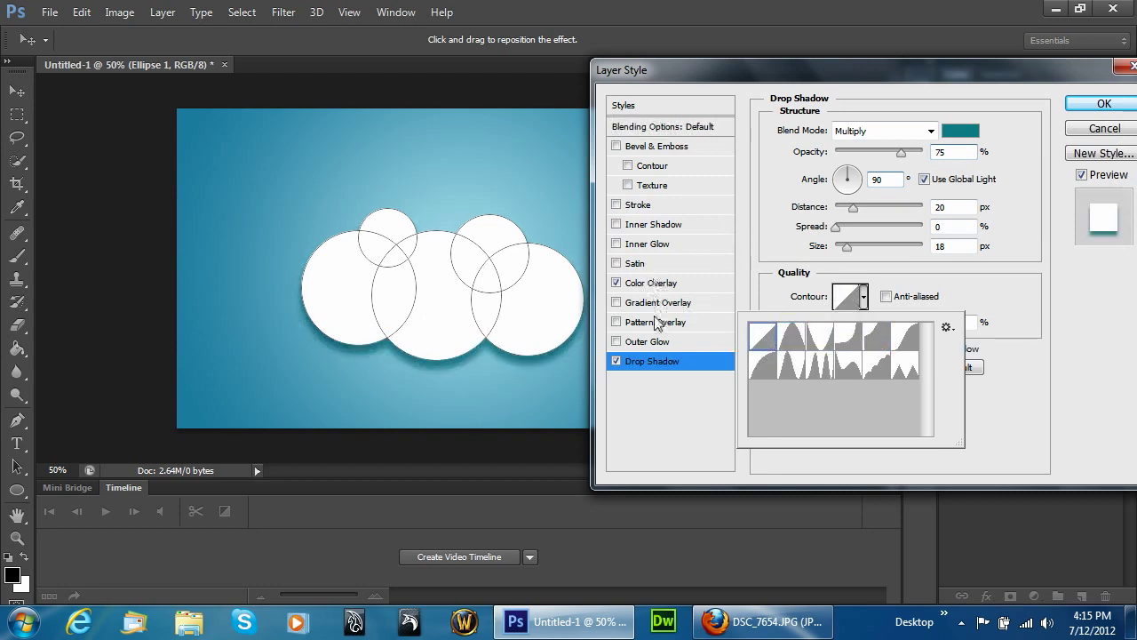
# Add a Bevel & Emboss effect to the cloud with the inner bevel's size set to 29 px.
pyautogui.click(662, 147)
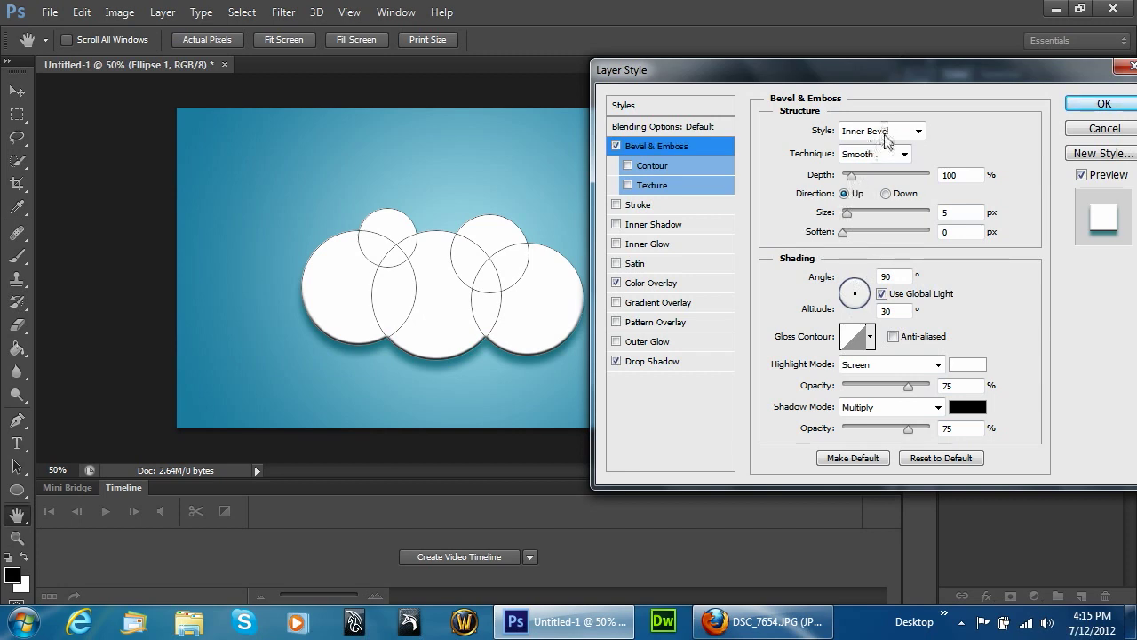
pyautogui.moveTo(847, 214); pyautogui.dragTo(858, 217)
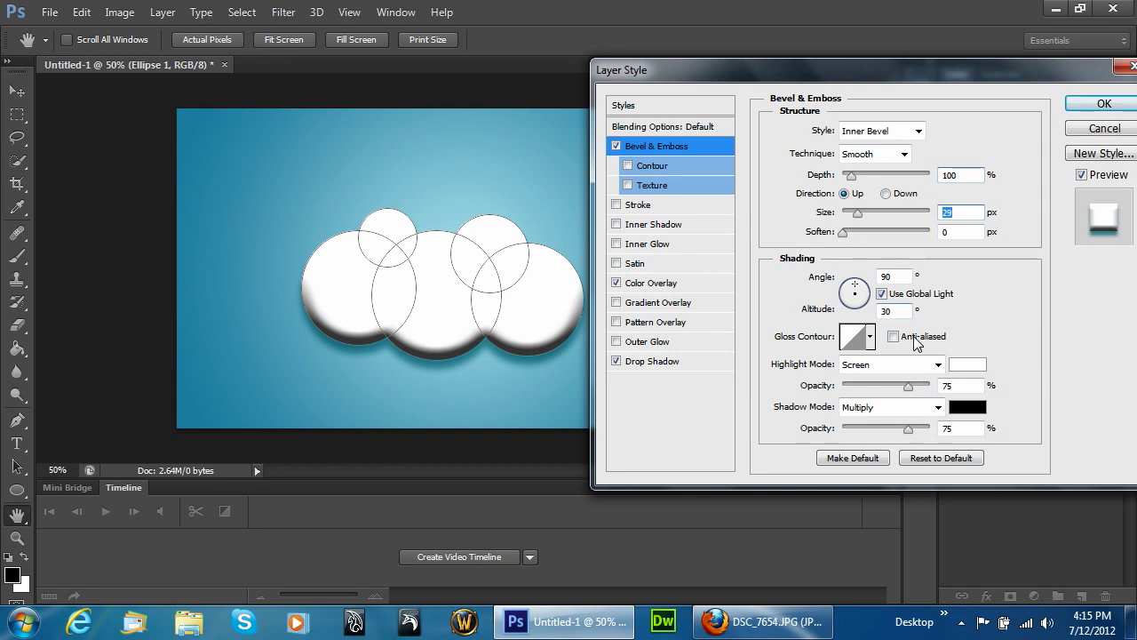
# Set the bevel's highlight colour to black #000000.
pyautogui.click(968, 365)
pyautogui.click(559, 371)
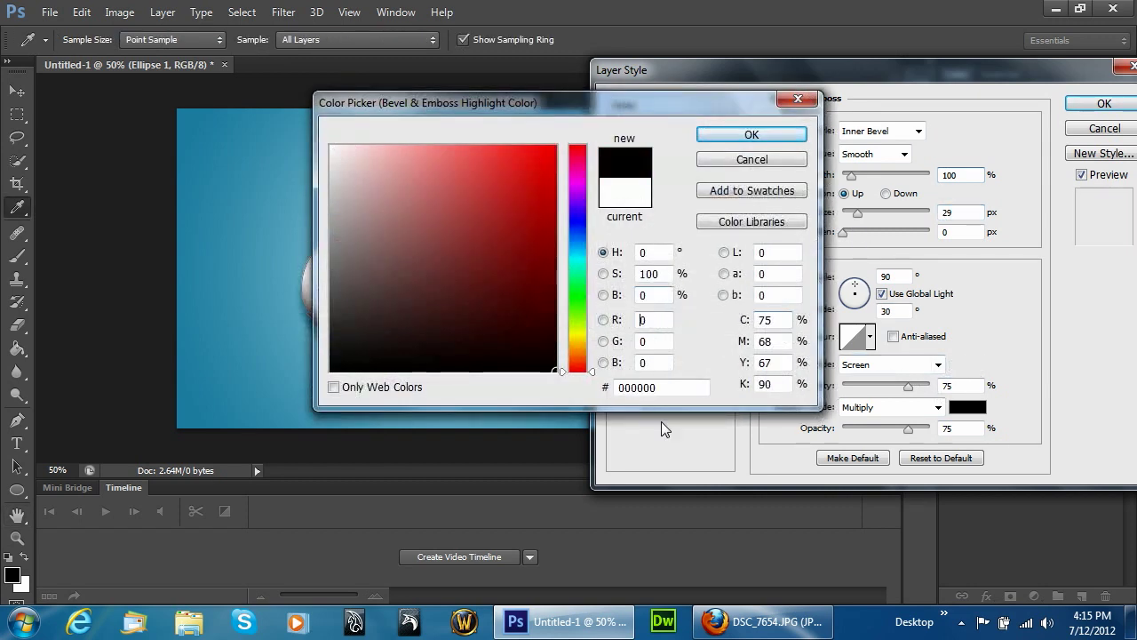
pyautogui.click(751, 134)
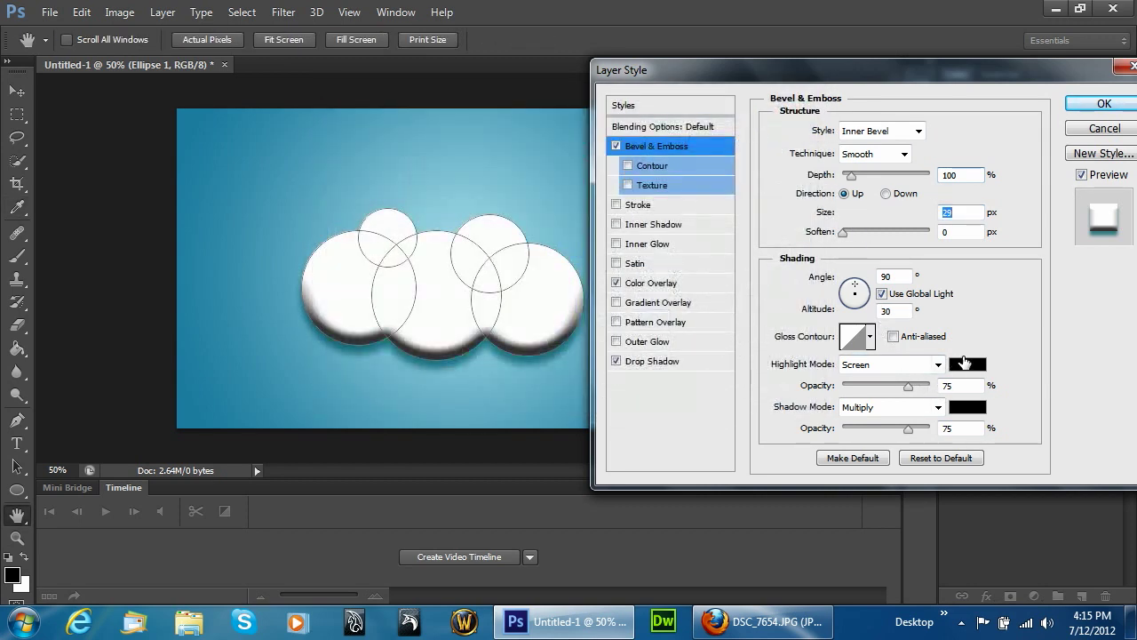
# Set the bevel's highlight colour to blue #347eb1.
pyautogui.click(968, 364)
pyautogui.moveTo(583, 241); pyautogui.dragTo(490, 214)
pyautogui.click(517, 240)
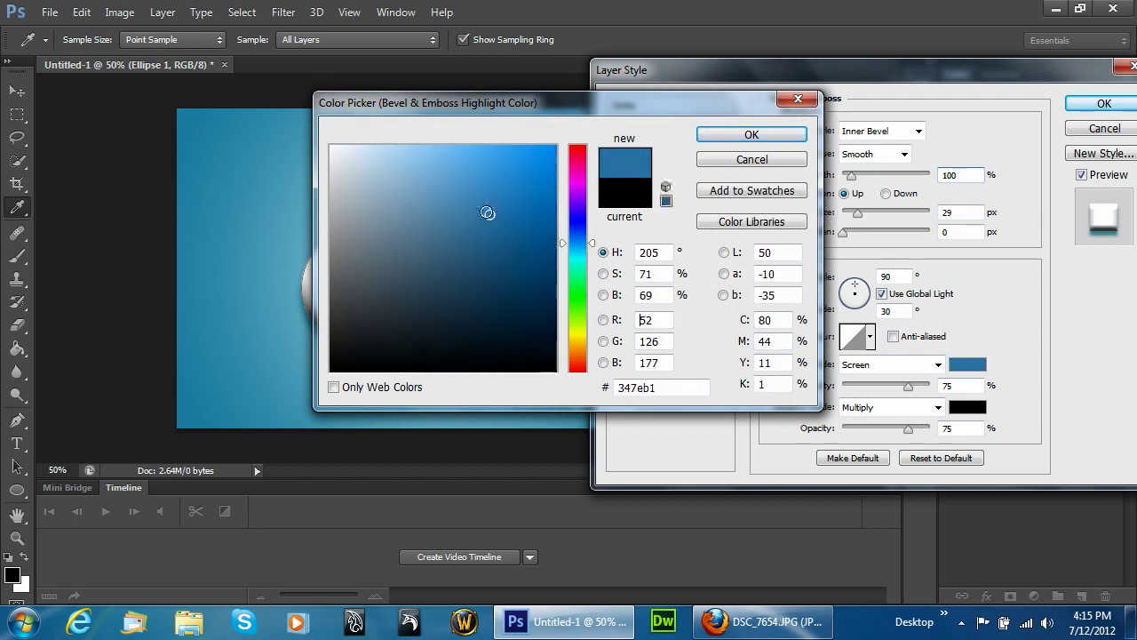
pyautogui.click(722, 142)
# Set the bevel's shadow colour to a medium blue with a hue of 199°.
pyautogui.click(963, 409)
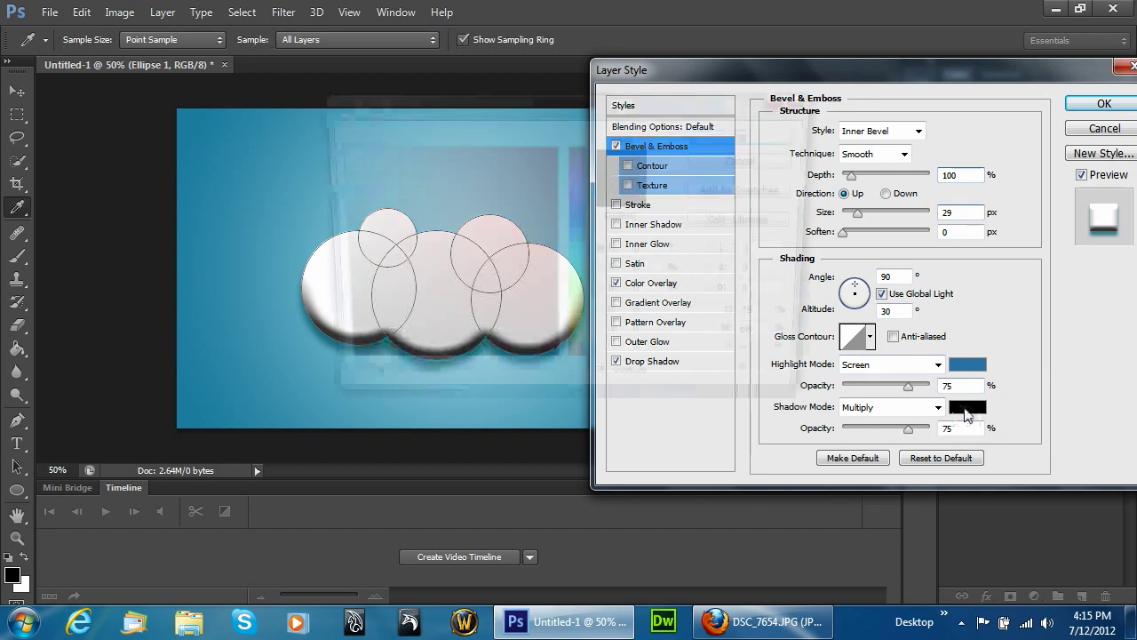
pyautogui.click(583, 255)
pyautogui.moveTo(584, 254); pyautogui.dragTo(586, 251)
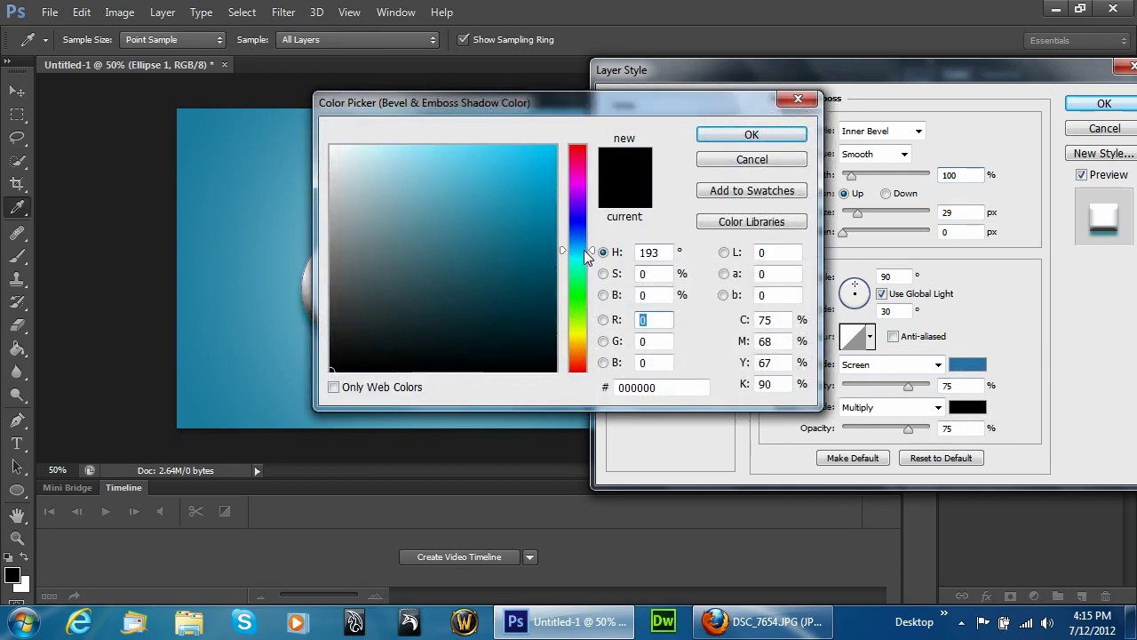
pyautogui.click(524, 220)
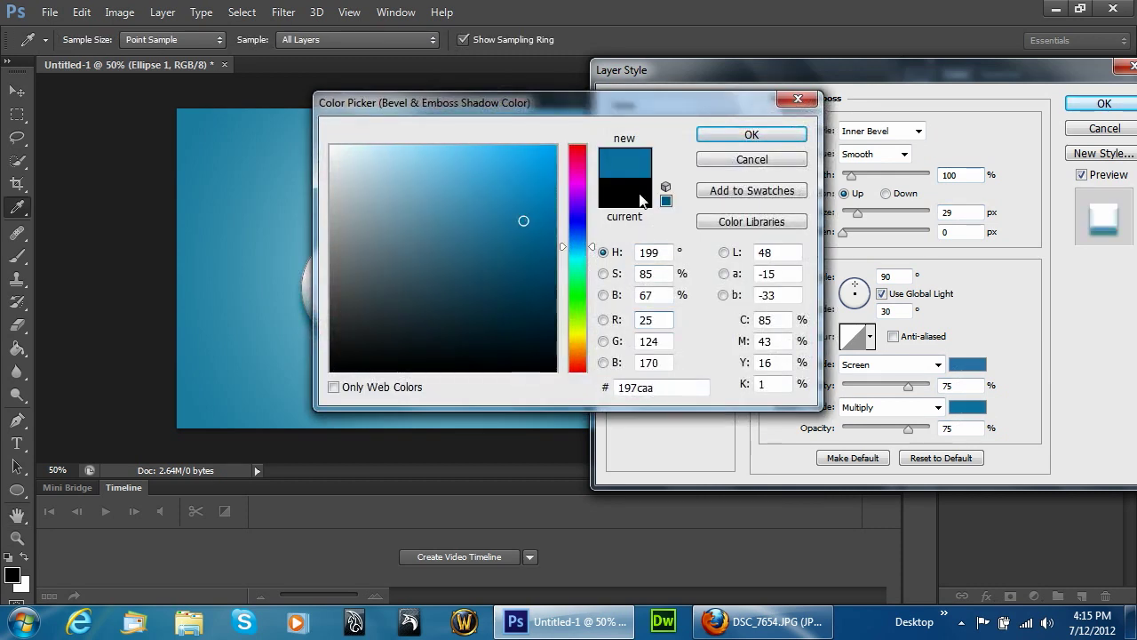
pyautogui.moveTo(524, 221)
pyautogui.mouseDown()
pyautogui.moveTo(535, 230)
pyautogui.moveTo(507, 195)
pyautogui.moveTo(525, 203)
pyautogui.mouseUp()
pyautogui.click(741, 135)
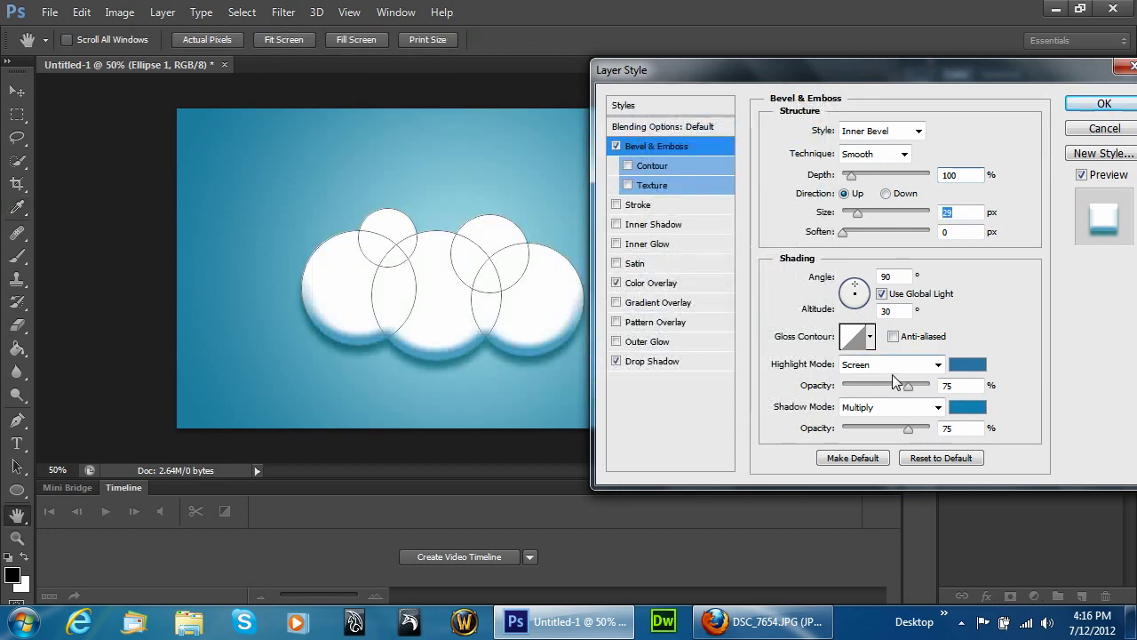
# Try the Subtract blend mode for the bevel's highlight, and settle on Color Dodge.
pyautogui.click(924, 366)
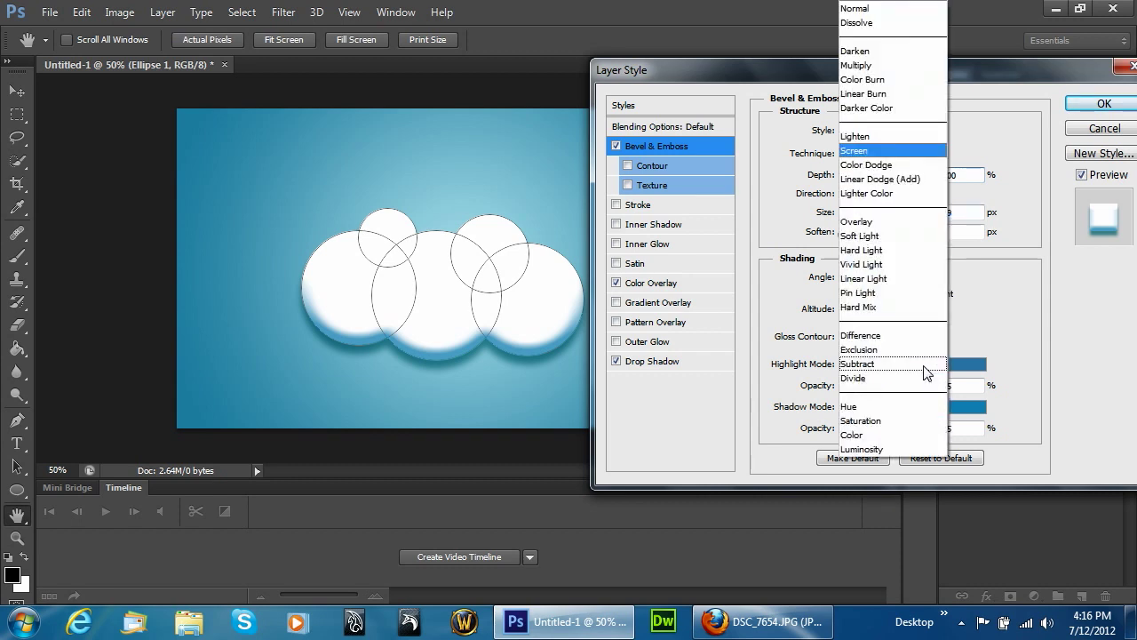
pyautogui.click(924, 366)
pyautogui.click(926, 369)
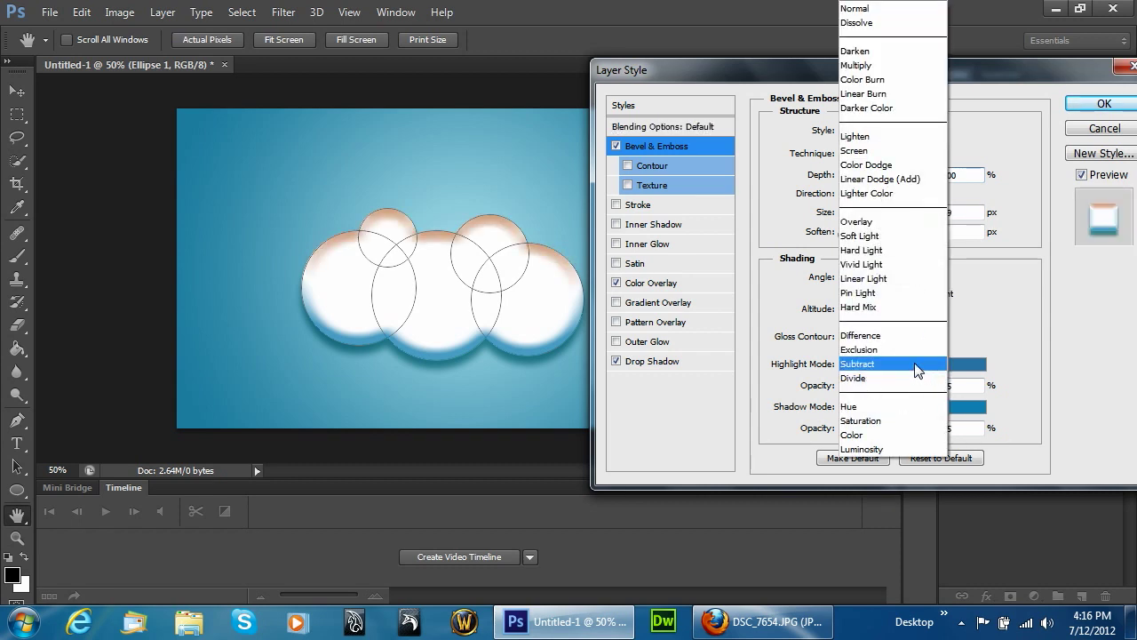
pyautogui.click(887, 165)
# Try Color Dodge for the bevel's shadow, and settle on Normal mode with 45% opacity.
pyautogui.click(920, 408)
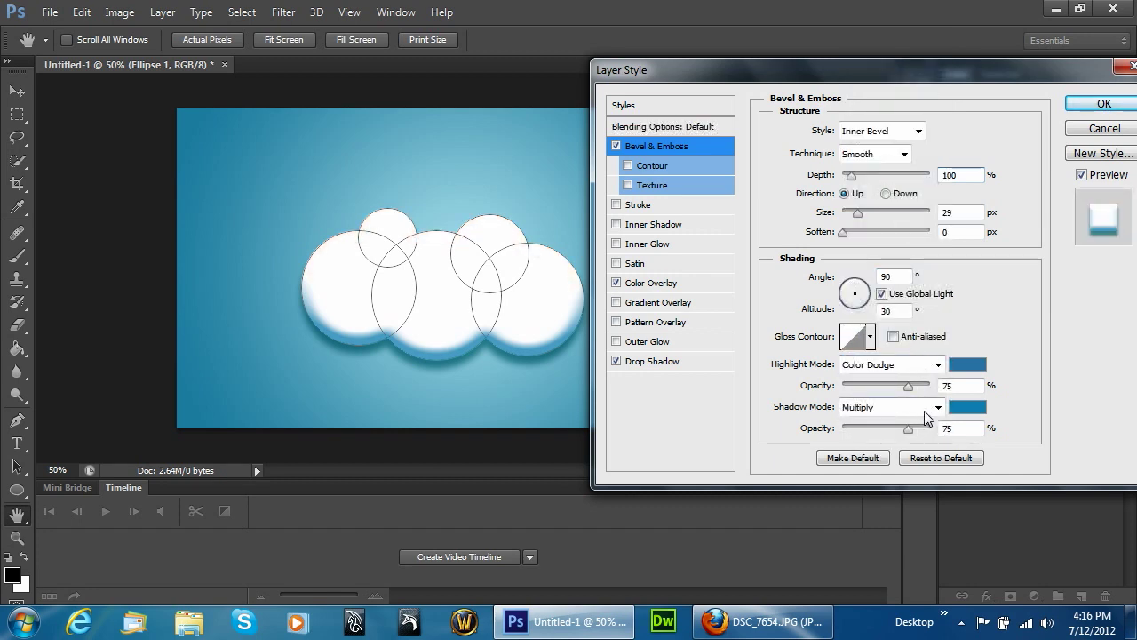
pyautogui.click(874, 167)
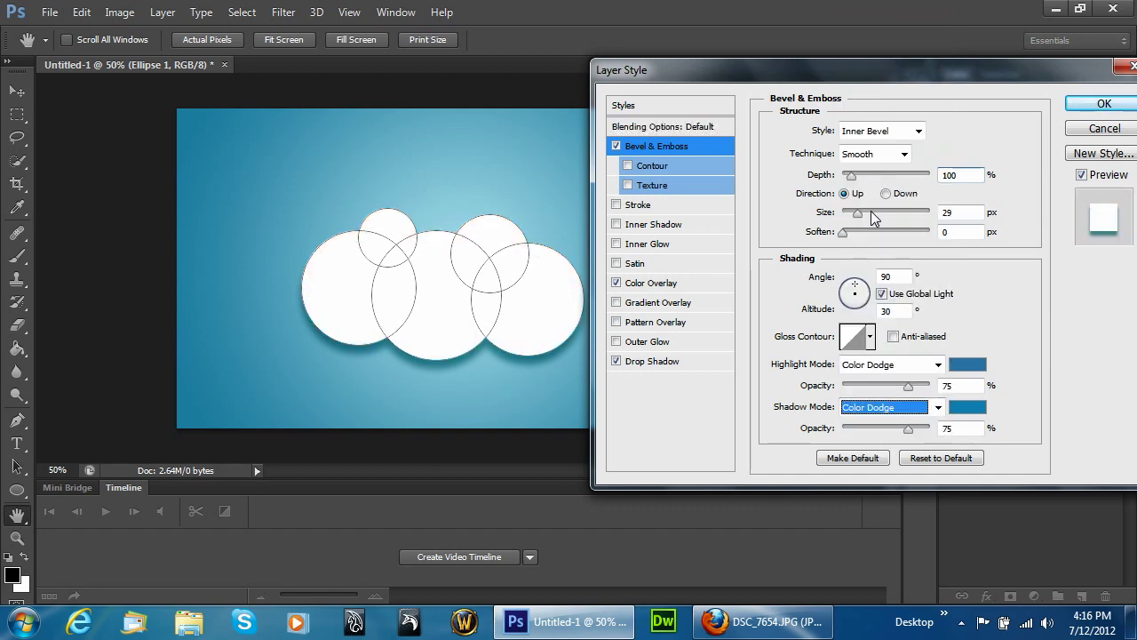
pyautogui.click(897, 406)
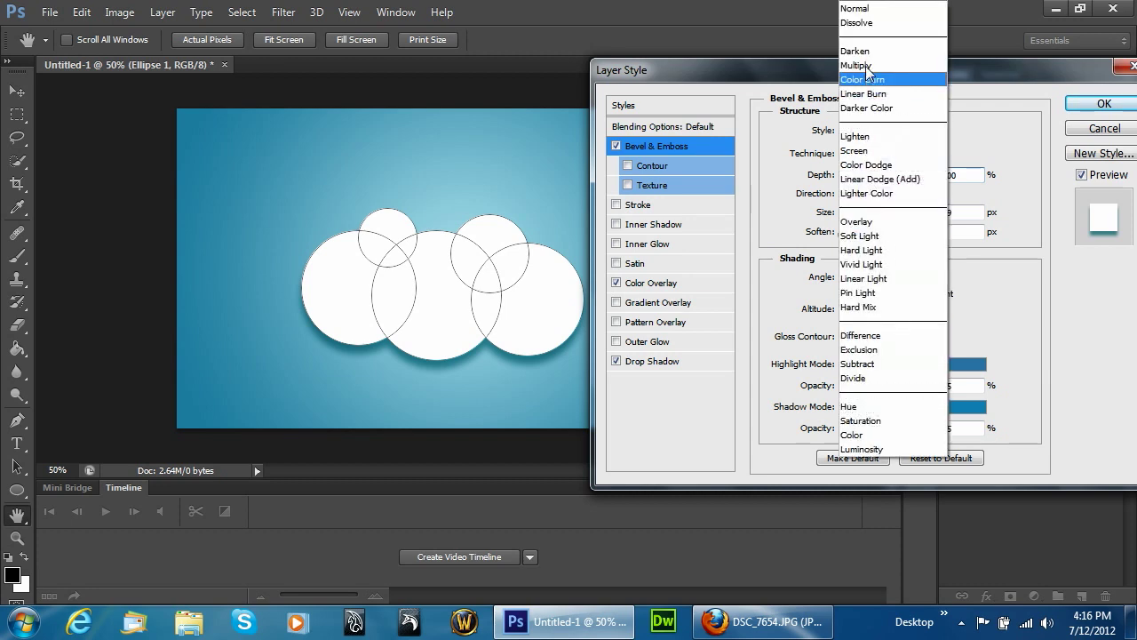
pyautogui.click(858, 9)
pyautogui.moveTo(908, 429); pyautogui.dragTo(883, 429)
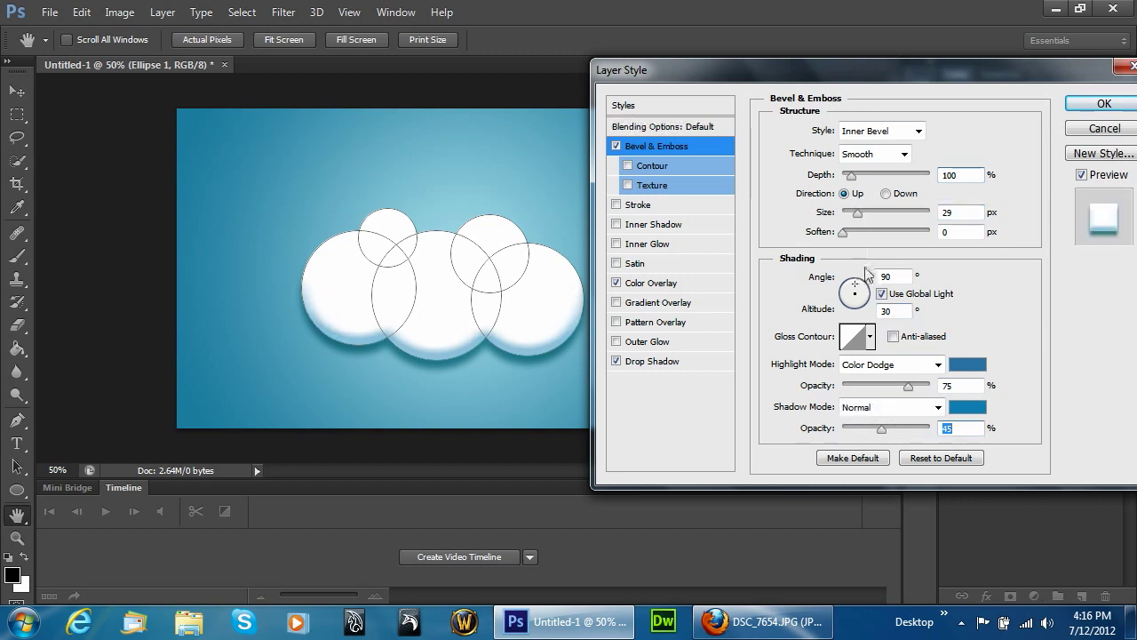
# Turn off global light for the bevel and set its light angle to 122° with an altitude of 21°.
pyautogui.moveTo(852, 290); pyautogui.dragTo(857, 290)
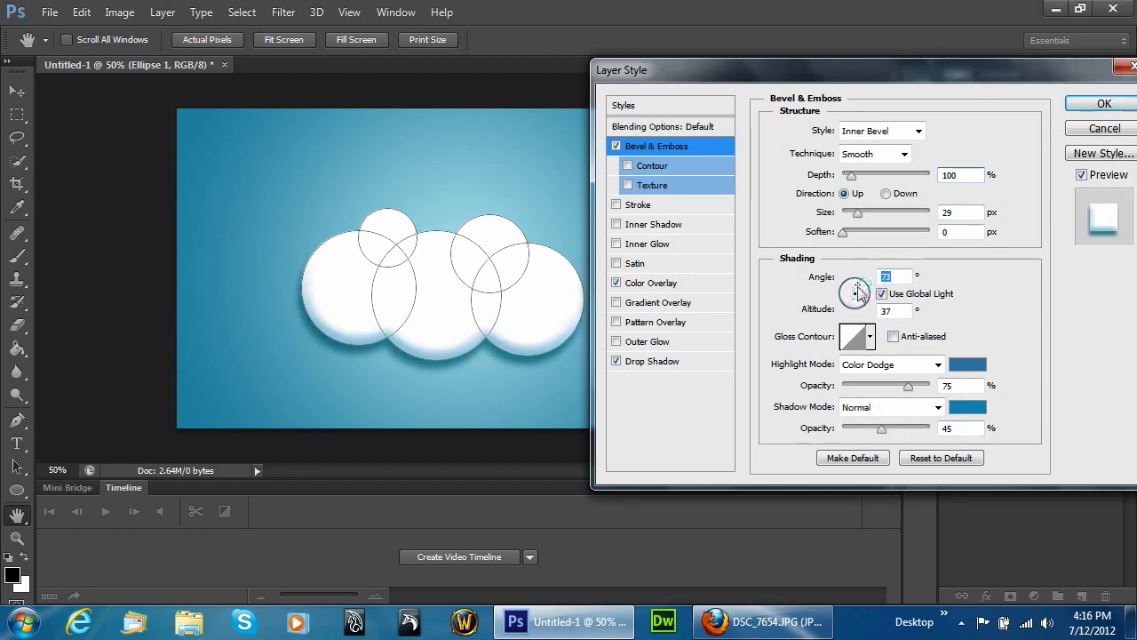
pyautogui.click(881, 294)
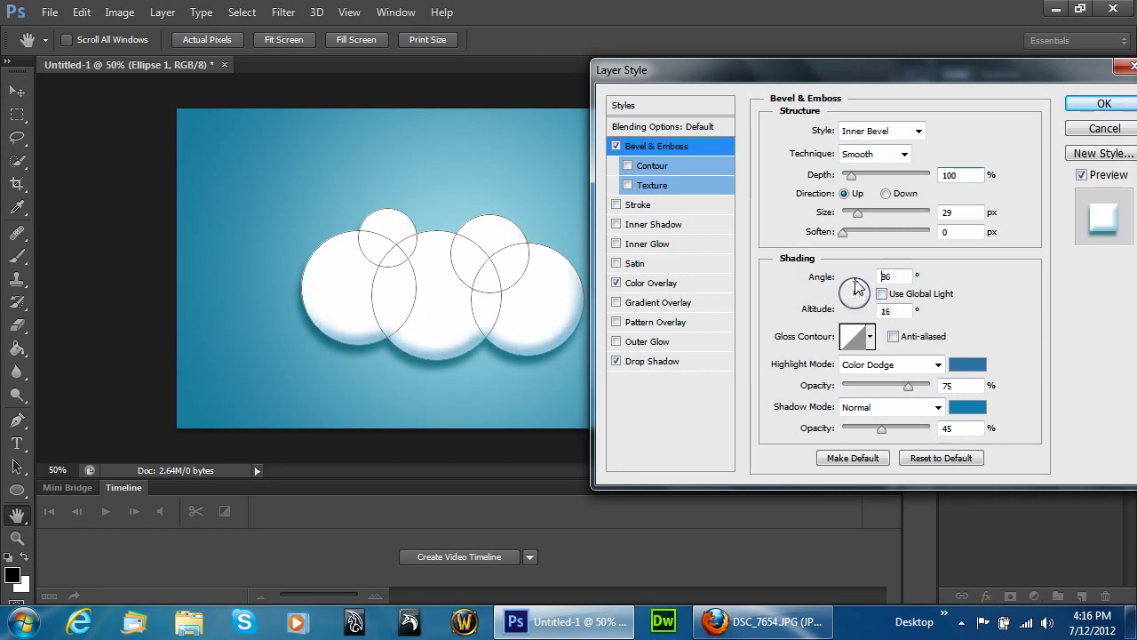
pyautogui.click(858, 286)
pyautogui.moveTo(853, 289); pyautogui.dragTo(849, 286)
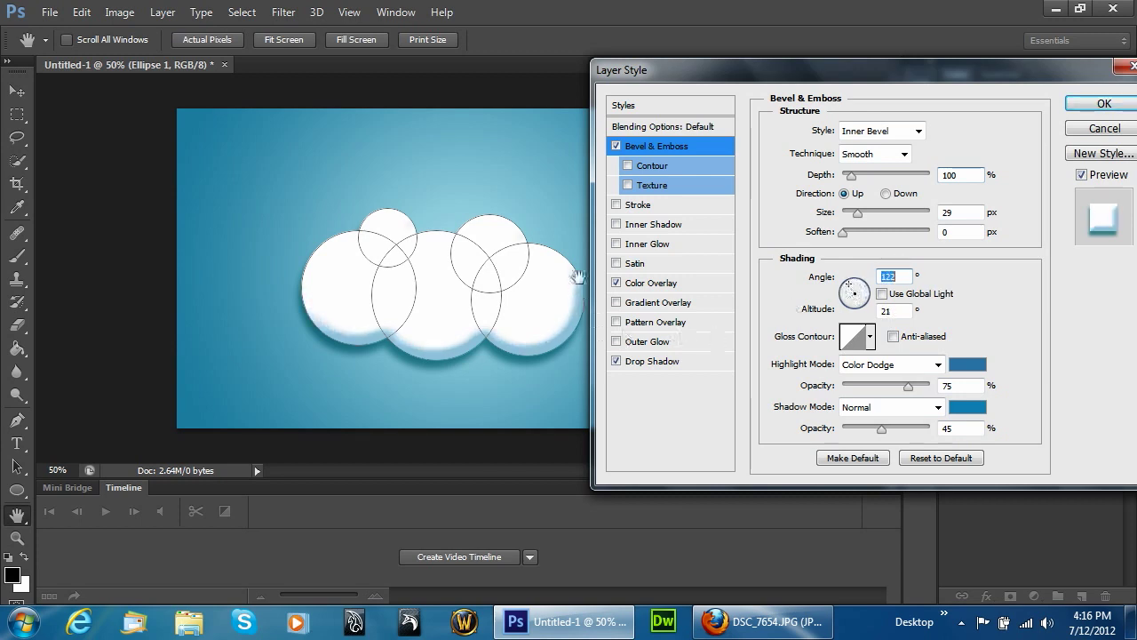
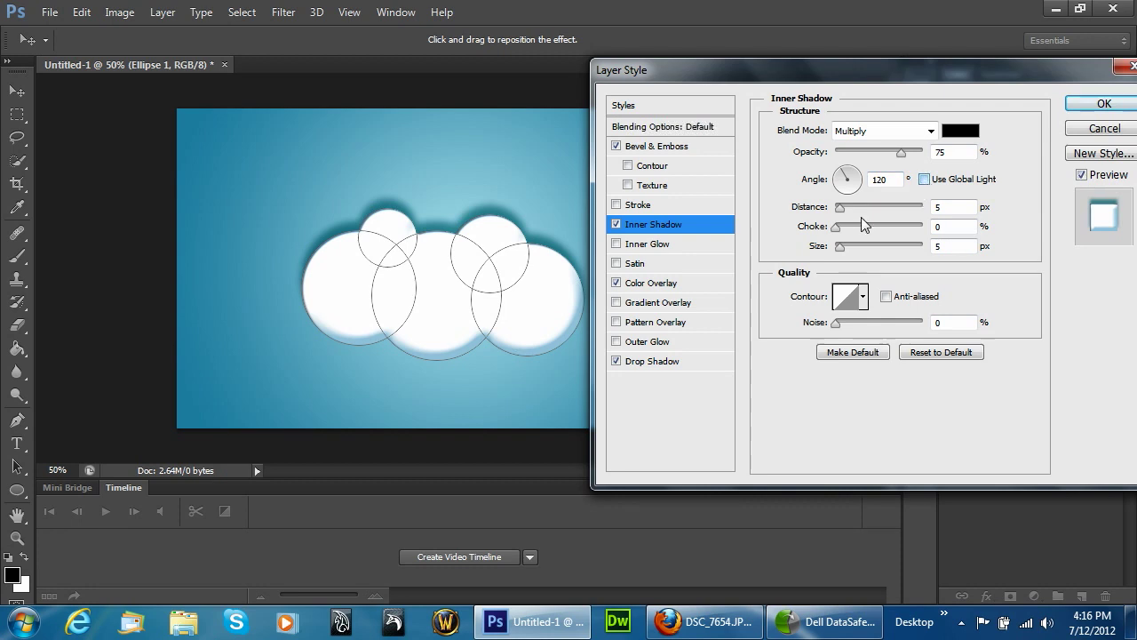
# Turn off global light for the cloud's drop shadow so that it uses its own 120° angle.
pyautogui.click(665, 284)
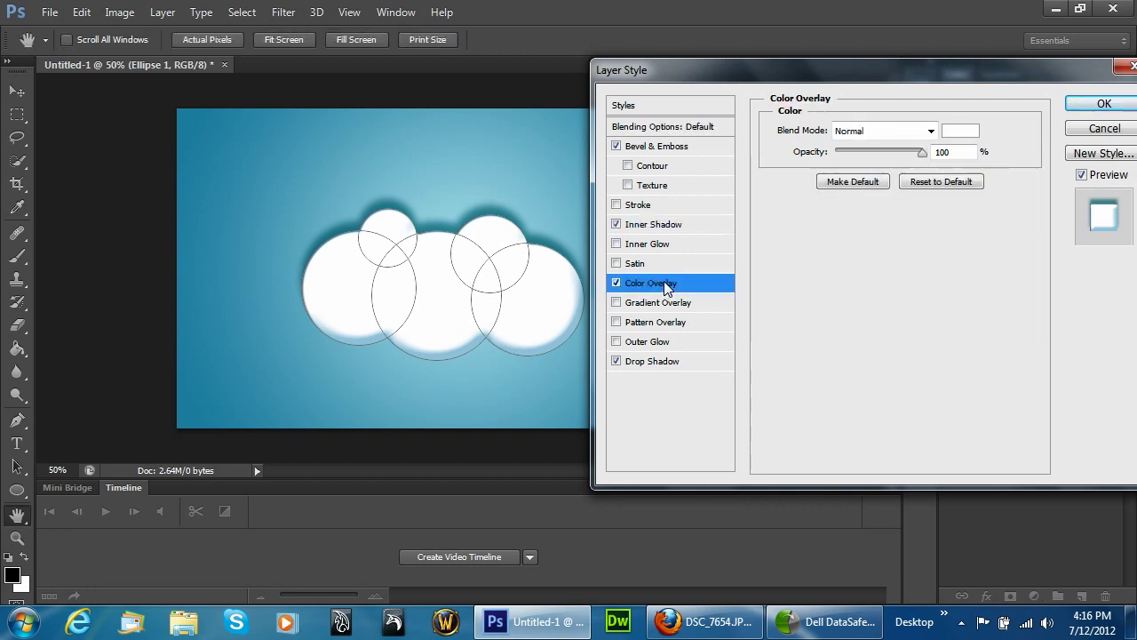
pyautogui.click(652, 364)
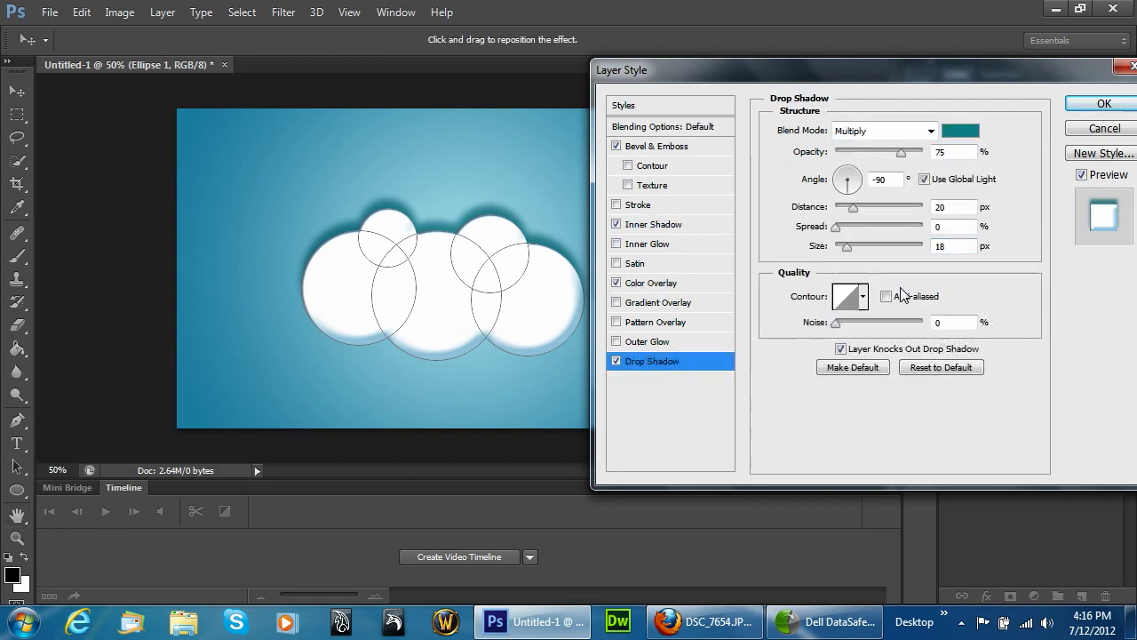
pyautogui.click(924, 180)
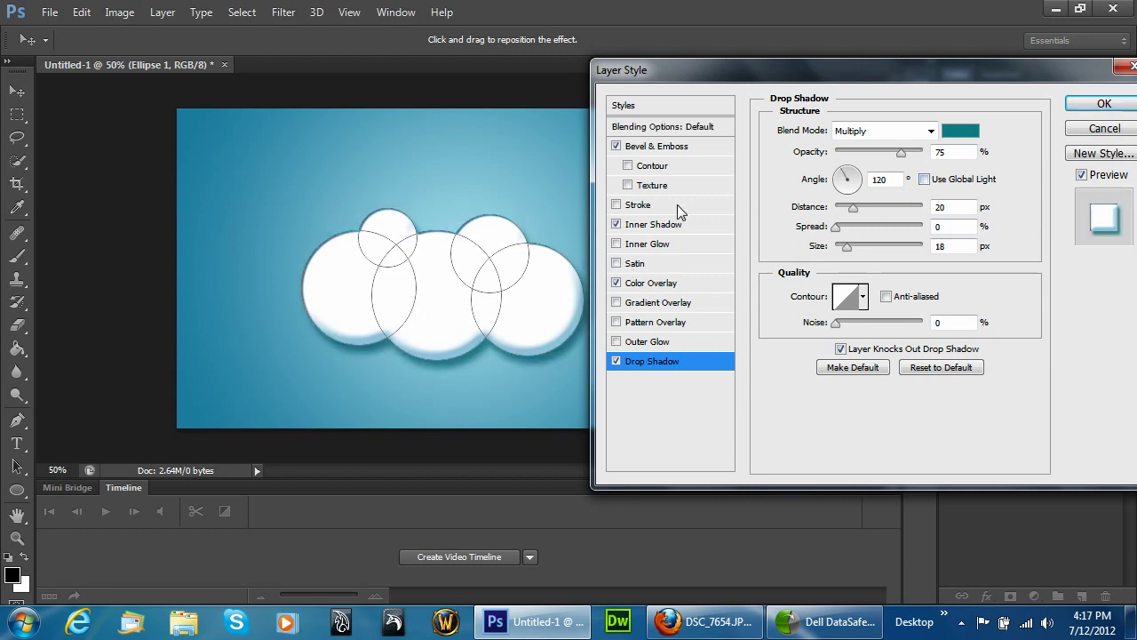
# Set the inner shadow's distance to 18 px, its angle to 93° and its size to 18 px.
pyautogui.click(656, 228)
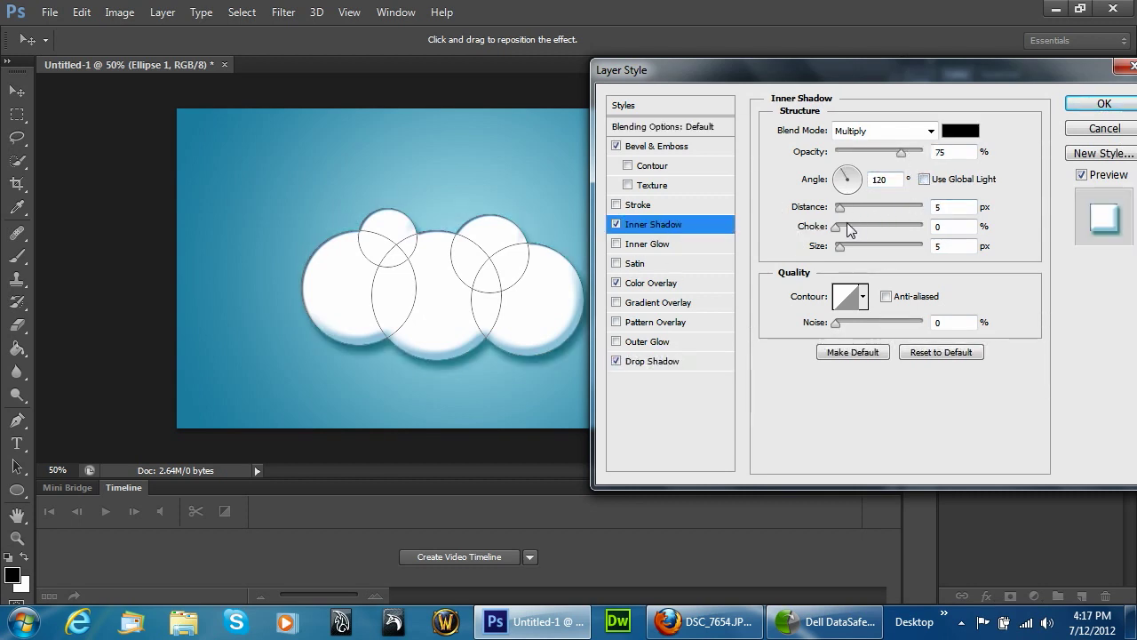
pyautogui.moveTo(839, 207); pyautogui.dragTo(850, 187)
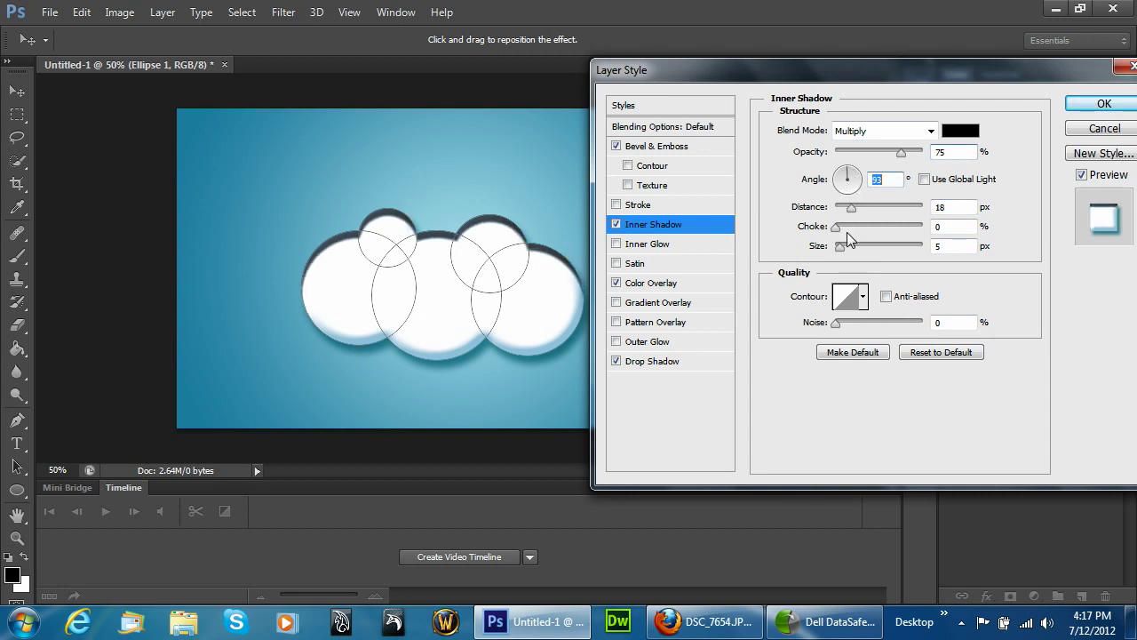
pyautogui.moveTo(841, 247); pyautogui.dragTo(846, 247)
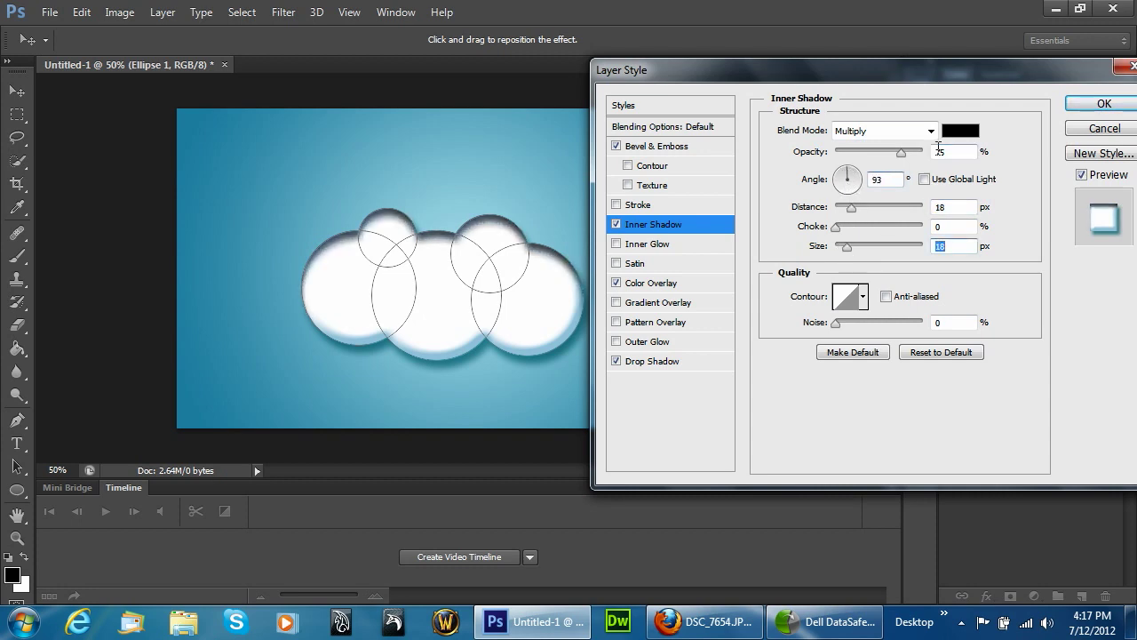
# Change the inner shadow's colour to a light blue with a hue of 199°.
pyautogui.click(961, 130)
pyautogui.click(581, 241)
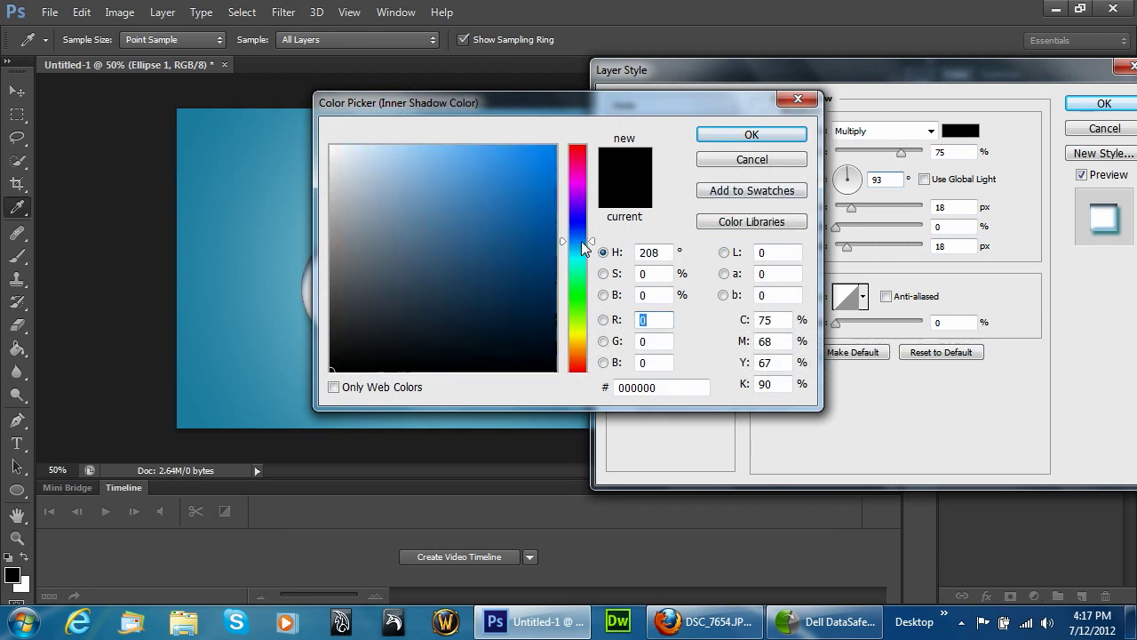
pyautogui.moveTo(470, 103); pyautogui.dragTo(714, 109)
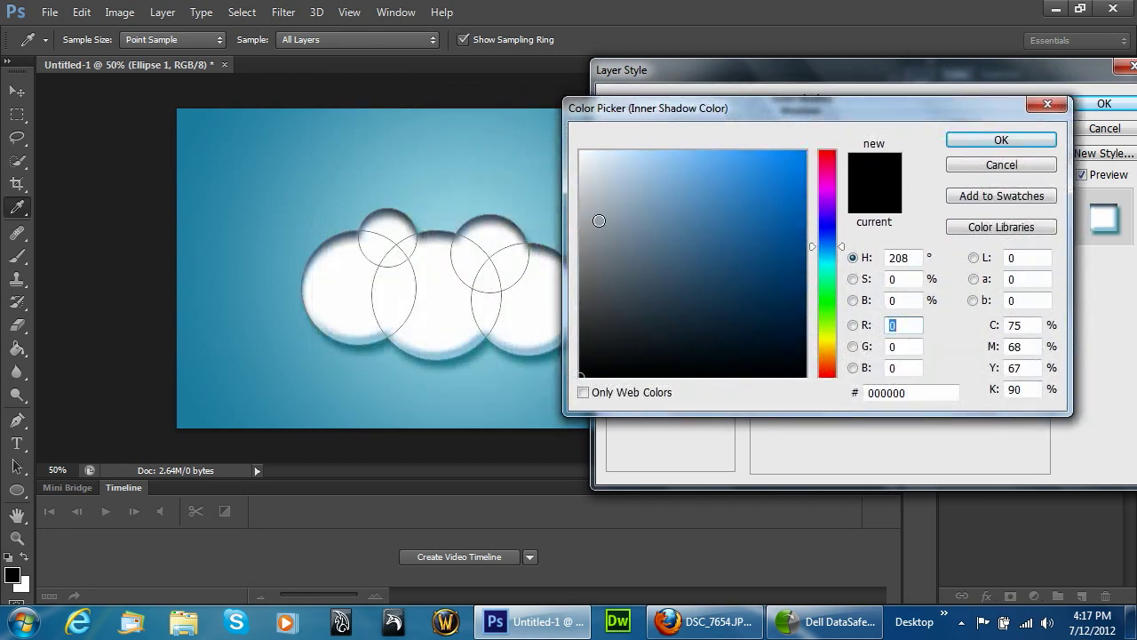
pyautogui.click(821, 253)
pyautogui.moveTo(697, 180); pyautogui.dragTo(667, 171)
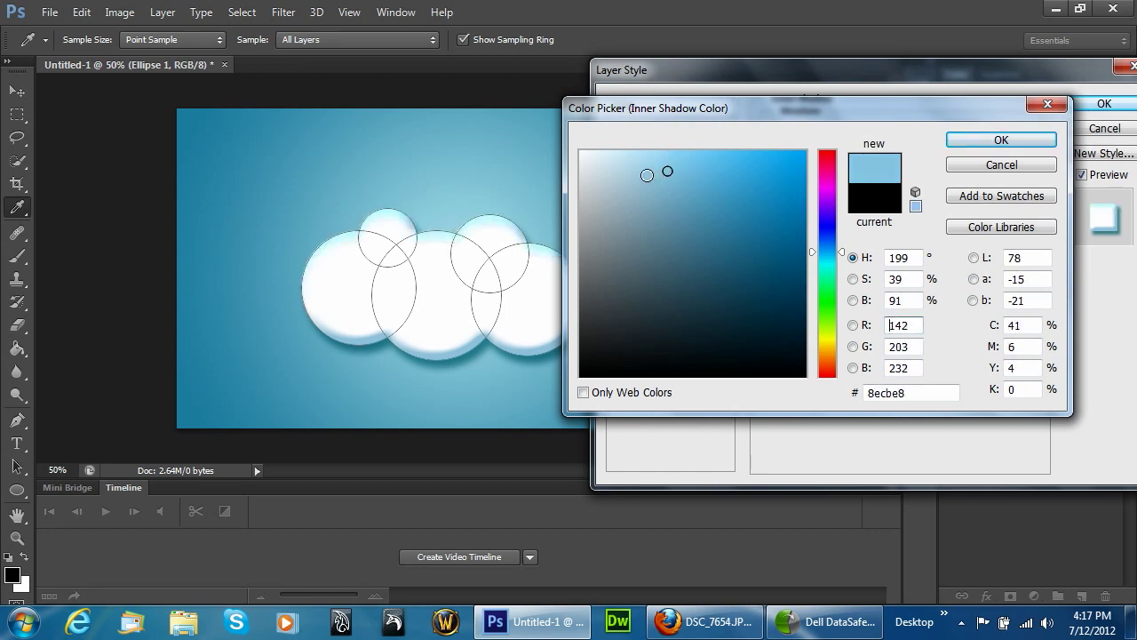
pyautogui.moveTo(666, 171); pyautogui.dragTo(661, 175)
pyautogui.click(1001, 140)
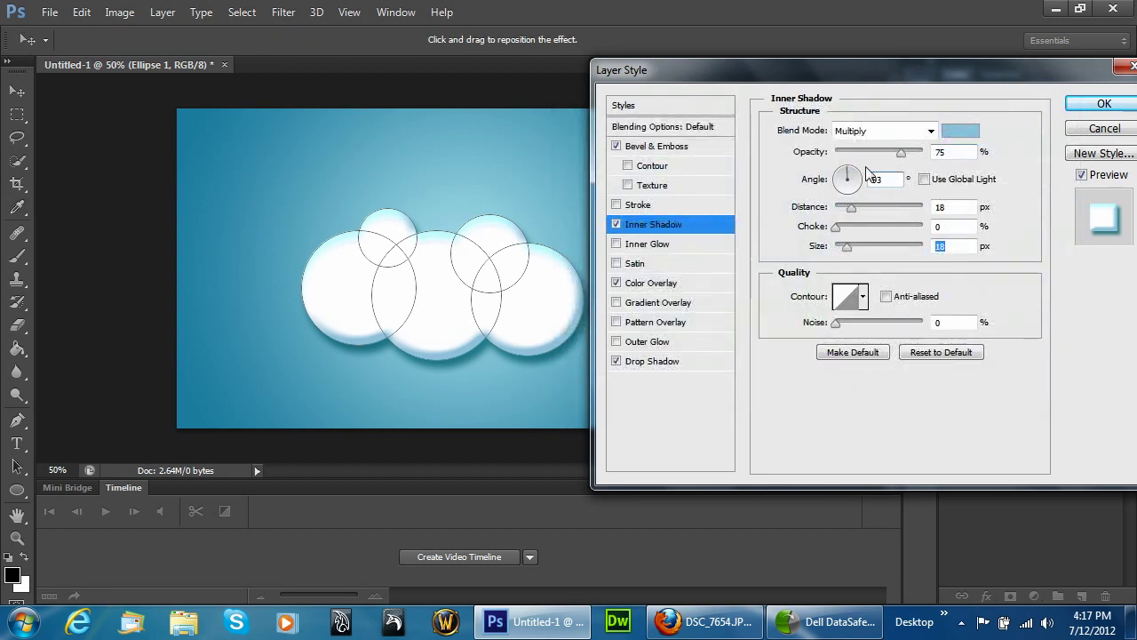
# Give the inner shadow a rounded, convex contour, a size of 21 px and an opacity of 67%.
pyautogui.click(863, 297)
pyautogui.click(766, 364)
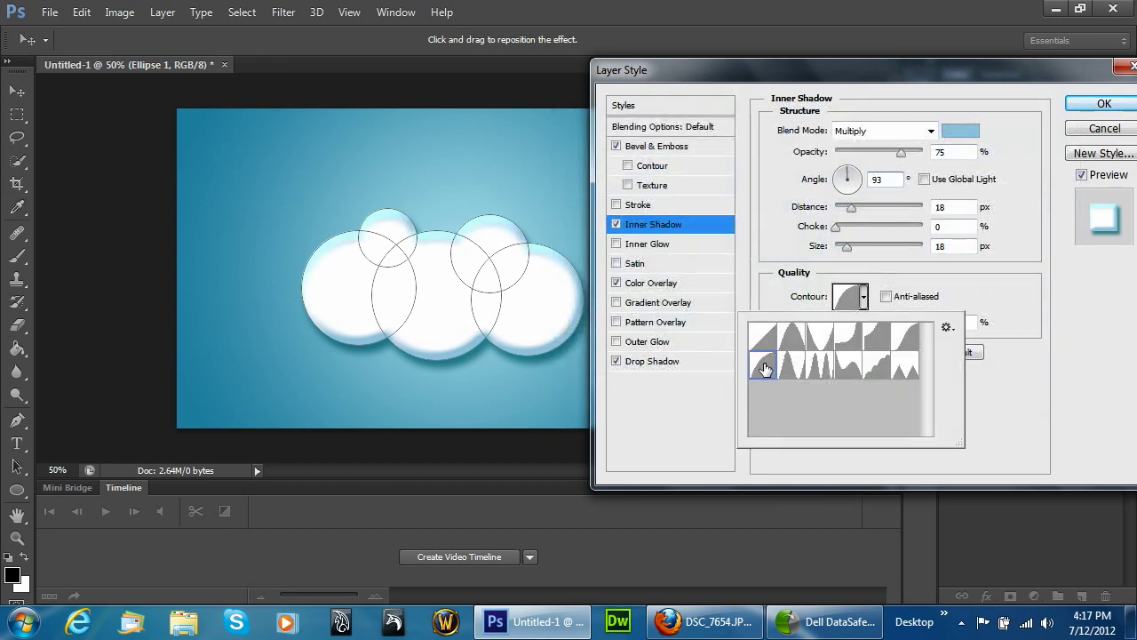
pyautogui.click(1004, 289)
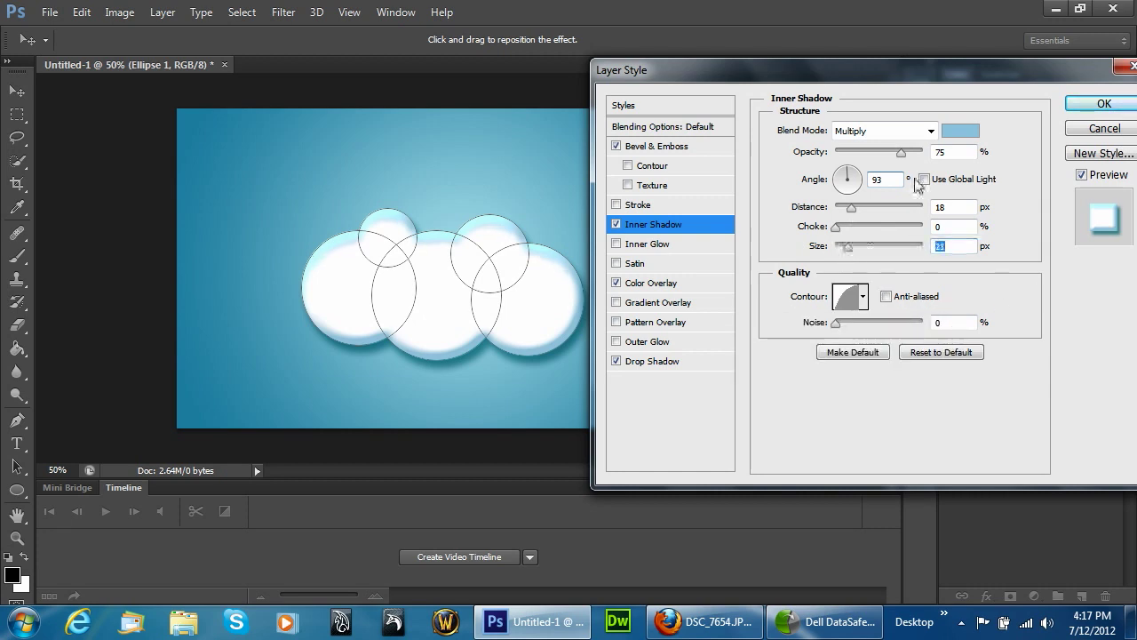
pyautogui.moveTo(901, 152); pyautogui.dragTo(894, 156)
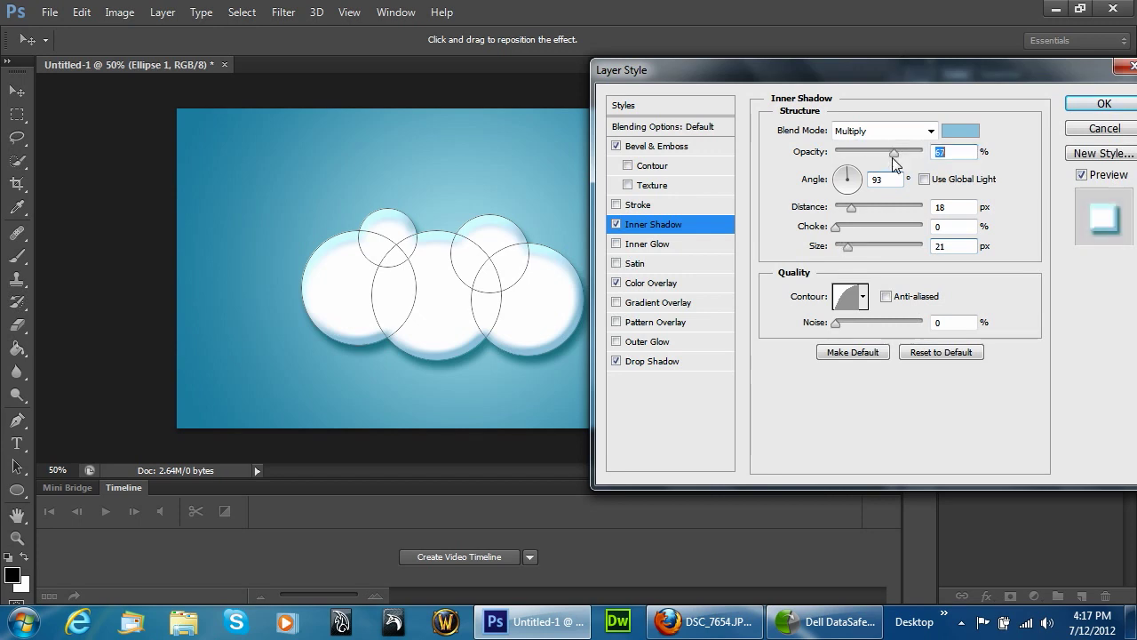
# Refine the bevel with 49% shadow opacity, 16 px soften, 27 px size and a 95° light angle at 26° altitude, and apply the layer style.
pyautogui.click(657, 149)
pyautogui.moveTo(880, 432); pyautogui.dragTo(885, 431)
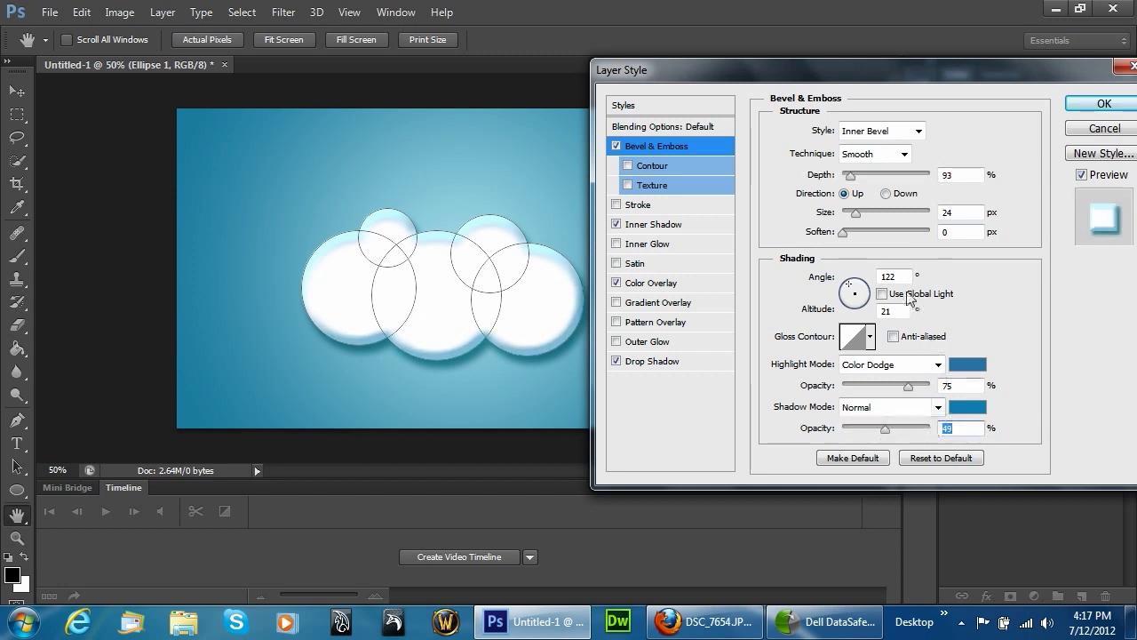
pyautogui.moveTo(842, 238); pyautogui.dragTo(984, 233)
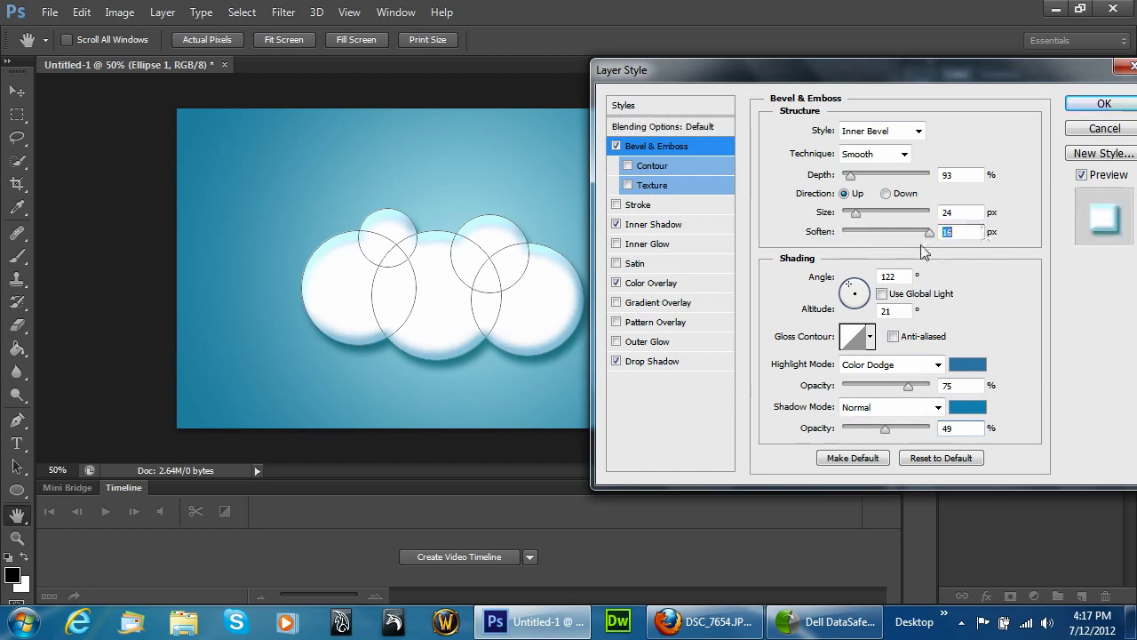
pyautogui.moveTo(855, 218); pyautogui.dragTo(858, 221)
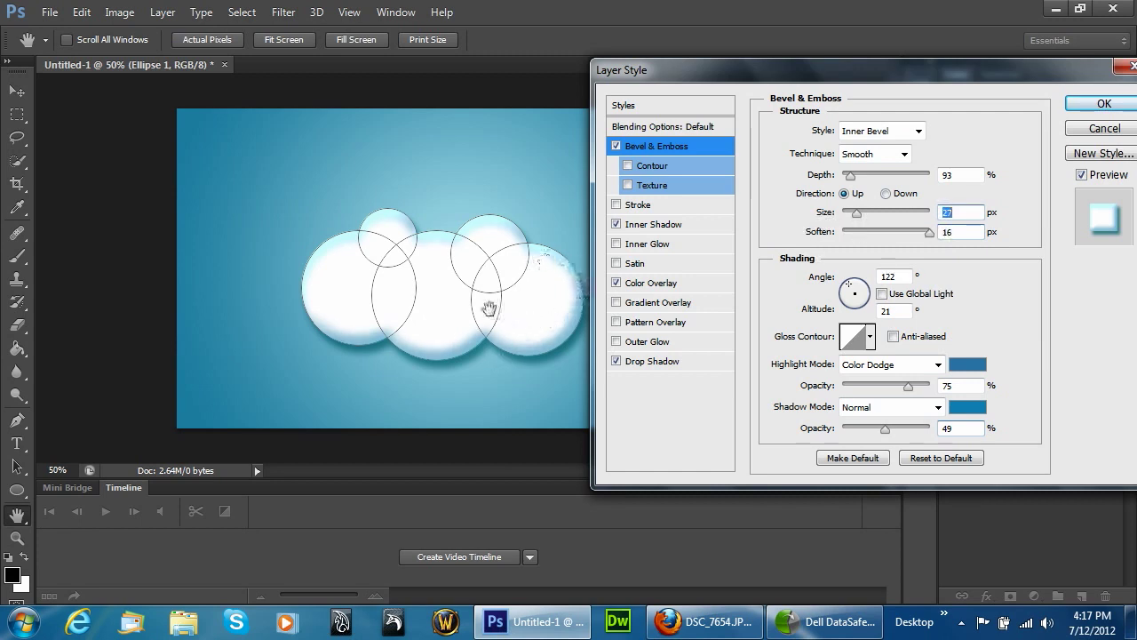
pyautogui.click(854, 289)
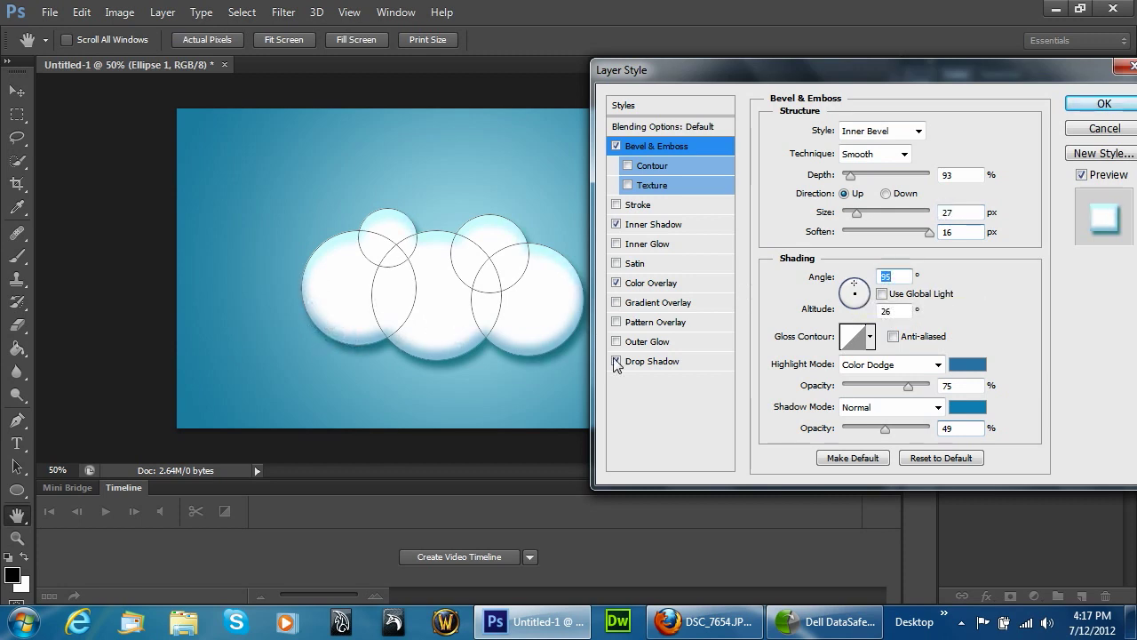
pyautogui.click(1100, 105)
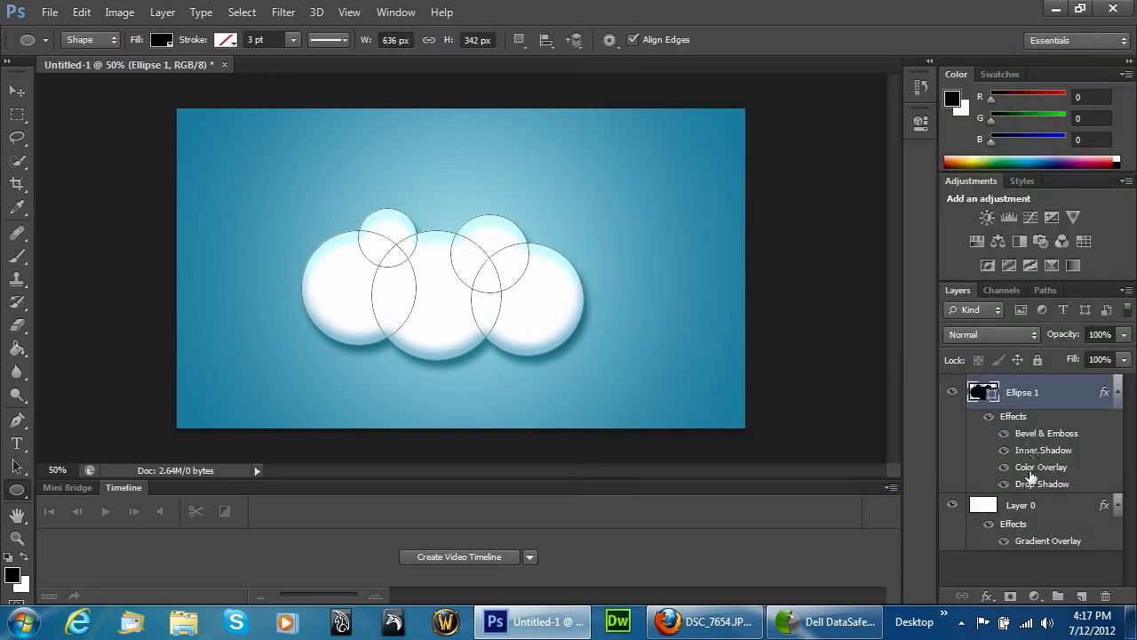
# Select the background layer, and close the running Dell DataSafe program.
pyautogui.click(1031, 521)
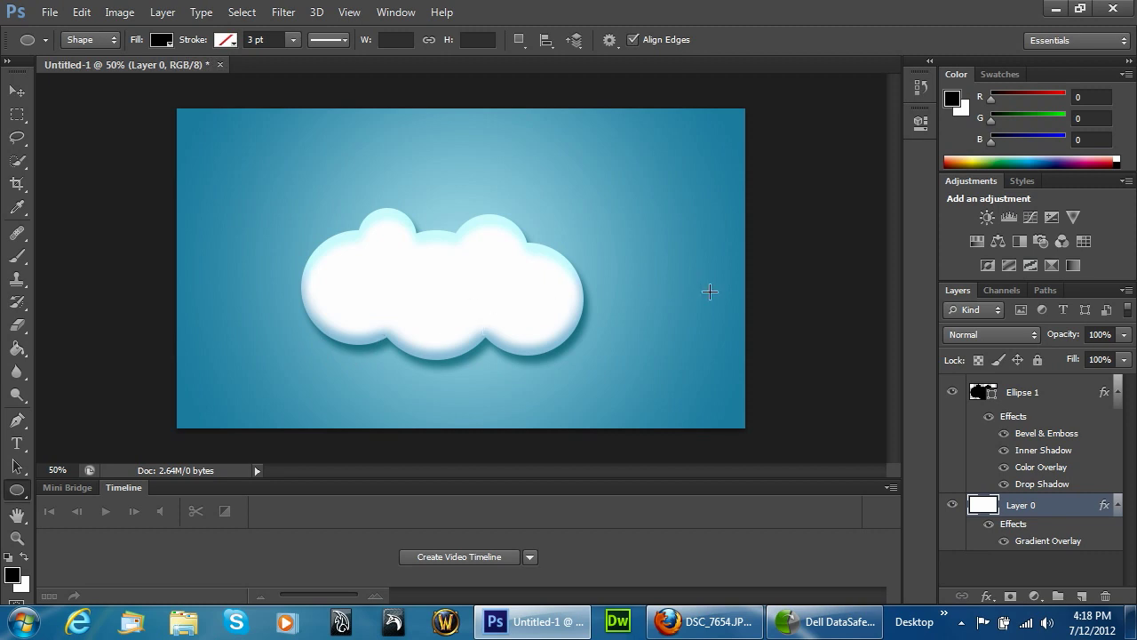
pyautogui.rightClick(806, 611)
pyautogui.click(789, 576)
pyautogui.click(609, 366)
# Switch to the Elliptical Marquee tool and duplicate the cloud layer Ellipse 1.
pyautogui.click(991, 401)
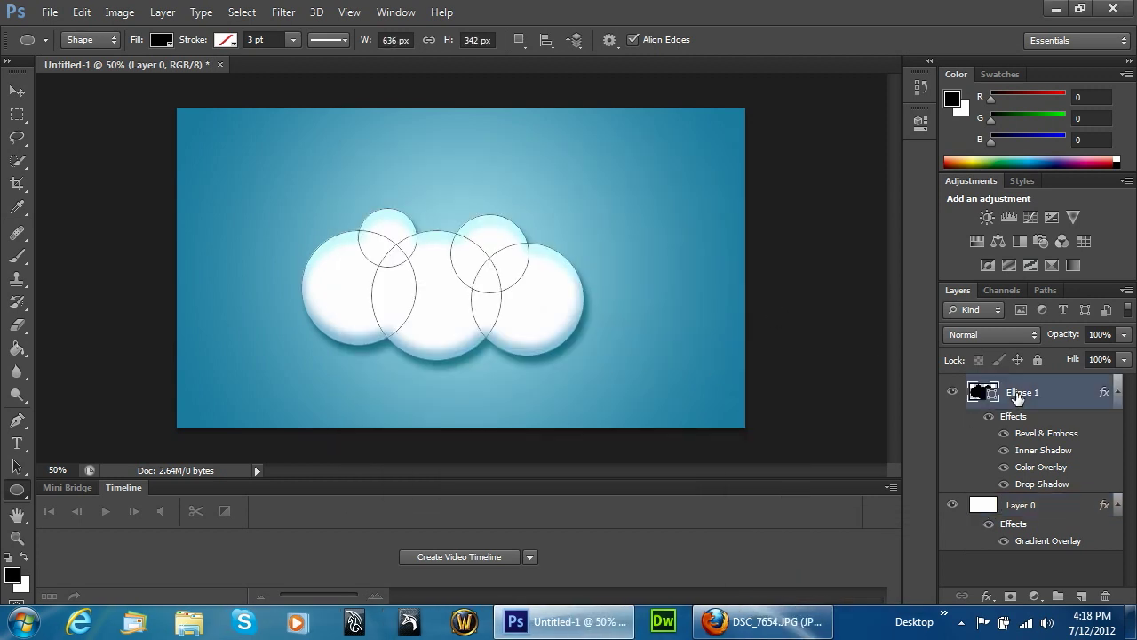
pyautogui.click(18, 115)
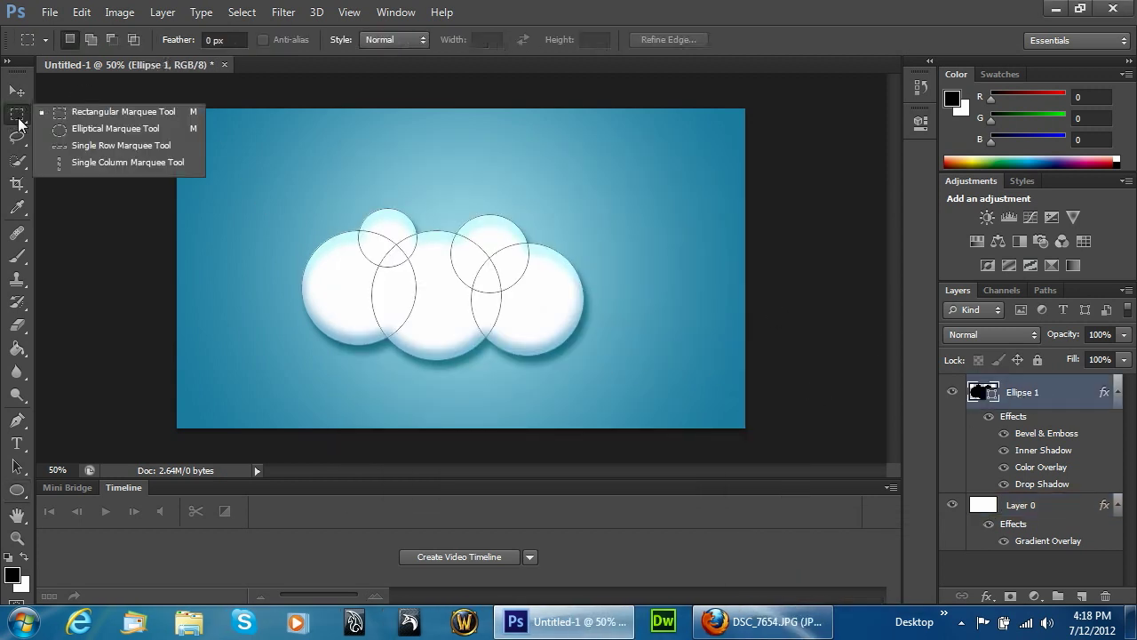
pyautogui.click(95, 130)
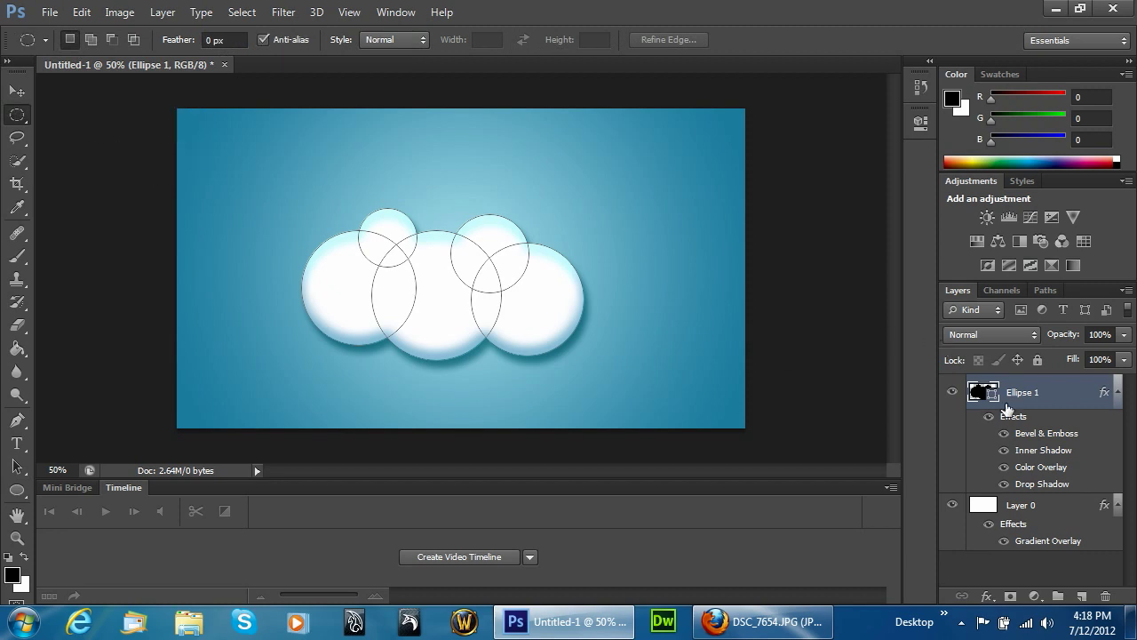
pyautogui.moveTo(1064, 397); pyautogui.dragTo(1082, 596)
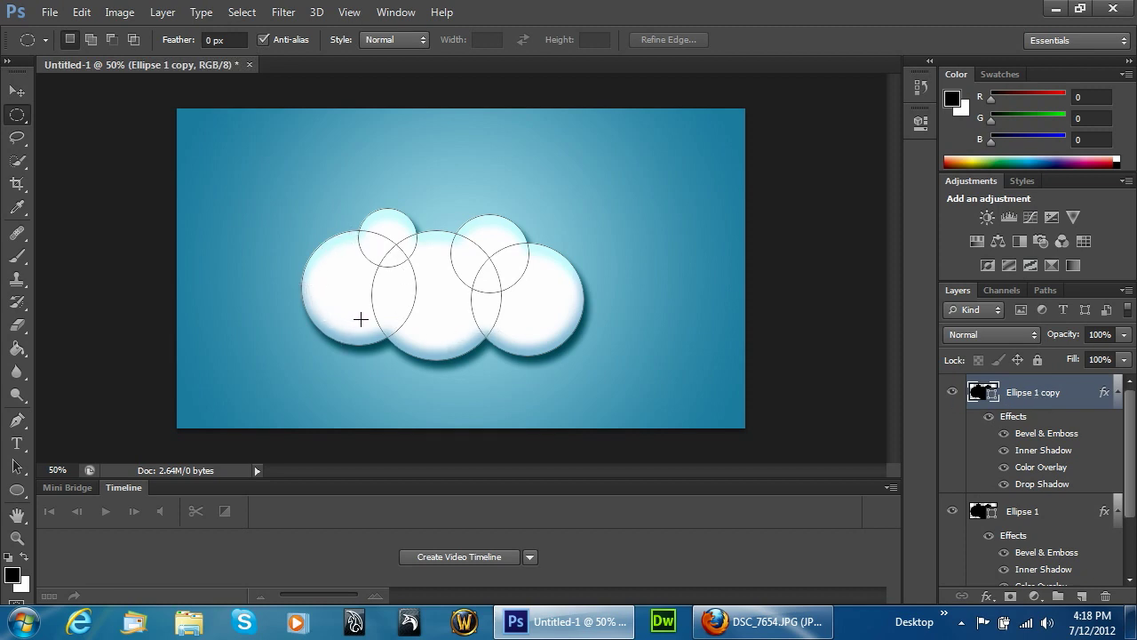
# Draw a circular selection just inside the cloud's left circle and add a layer mask to the copy that reveals only that selection.
pyautogui.moveTo(354, 288); pyautogui.dragTo(370, 308)
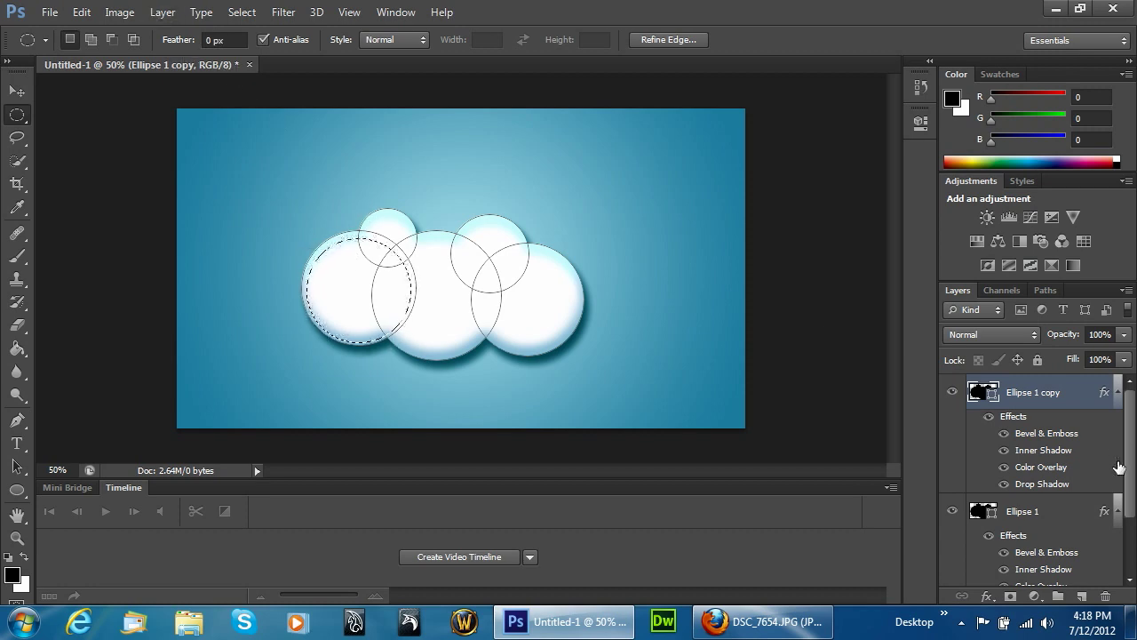
pyautogui.click(162, 12)
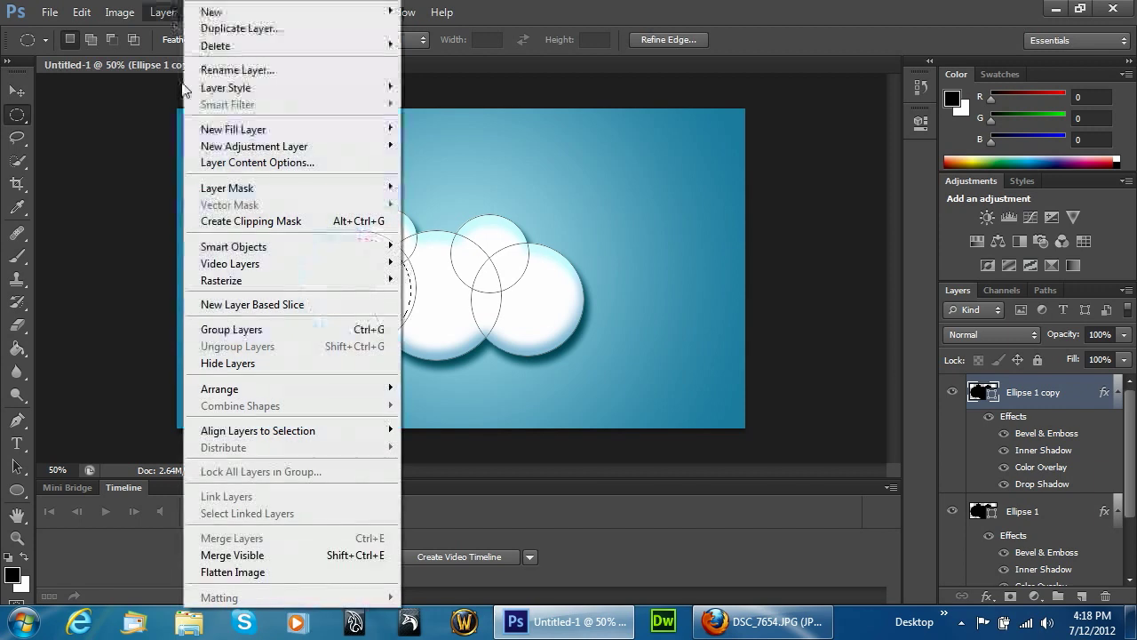
pyautogui.moveTo(284, 189)
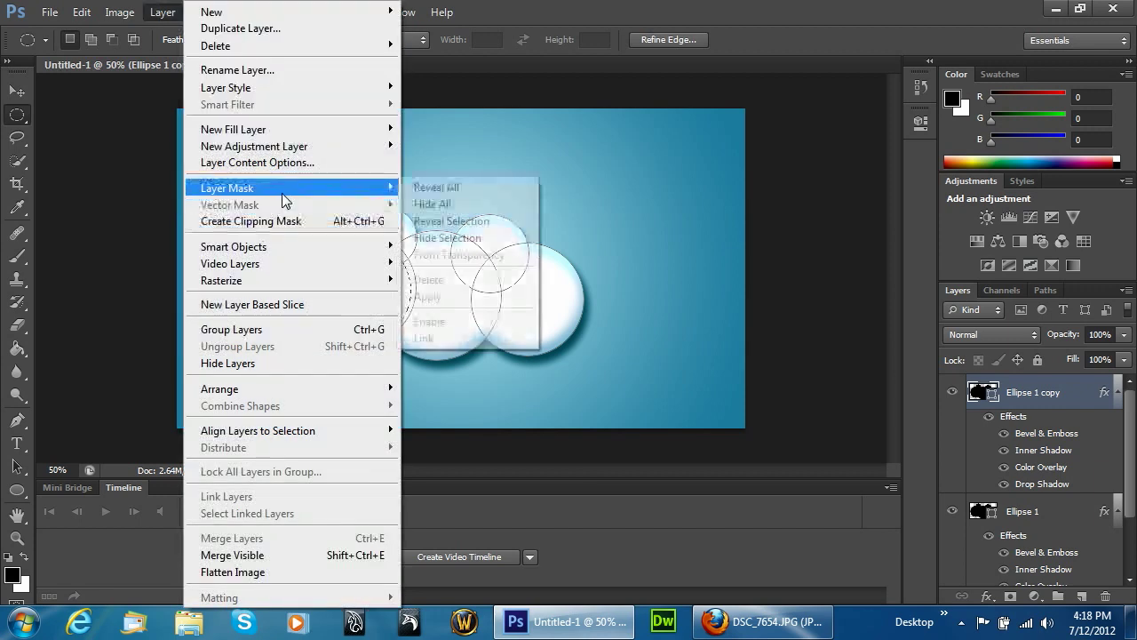
pyautogui.click(481, 223)
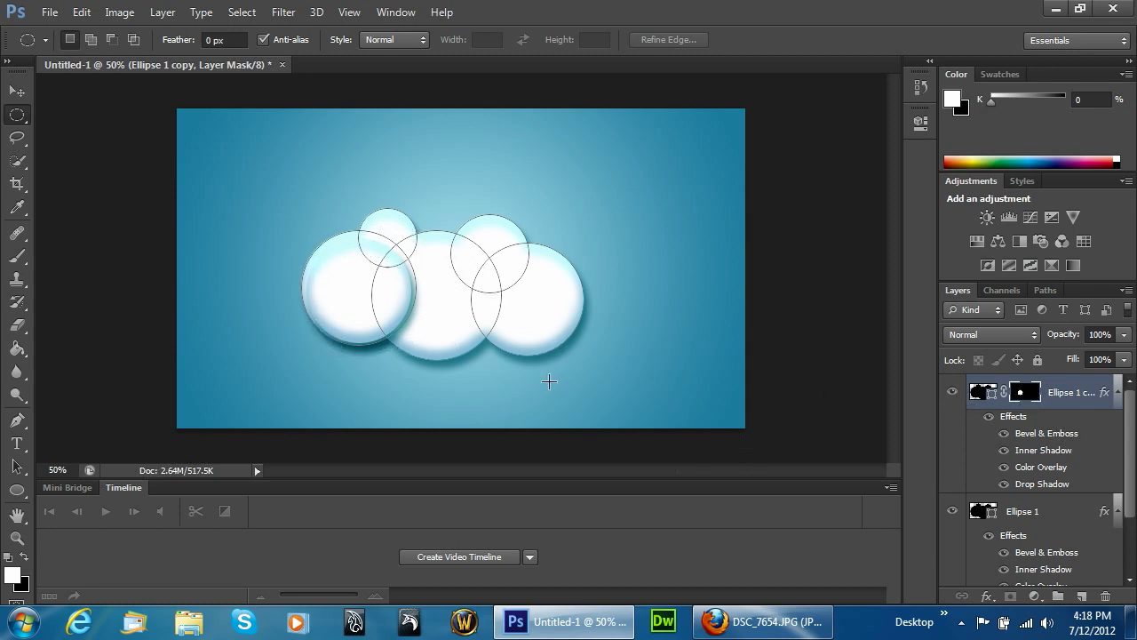
# Hide the masked cloud copy and make another duplicate of the Ellipse 1 layer, with the layers' effect lists collapsed.
pyautogui.click(1116, 392)
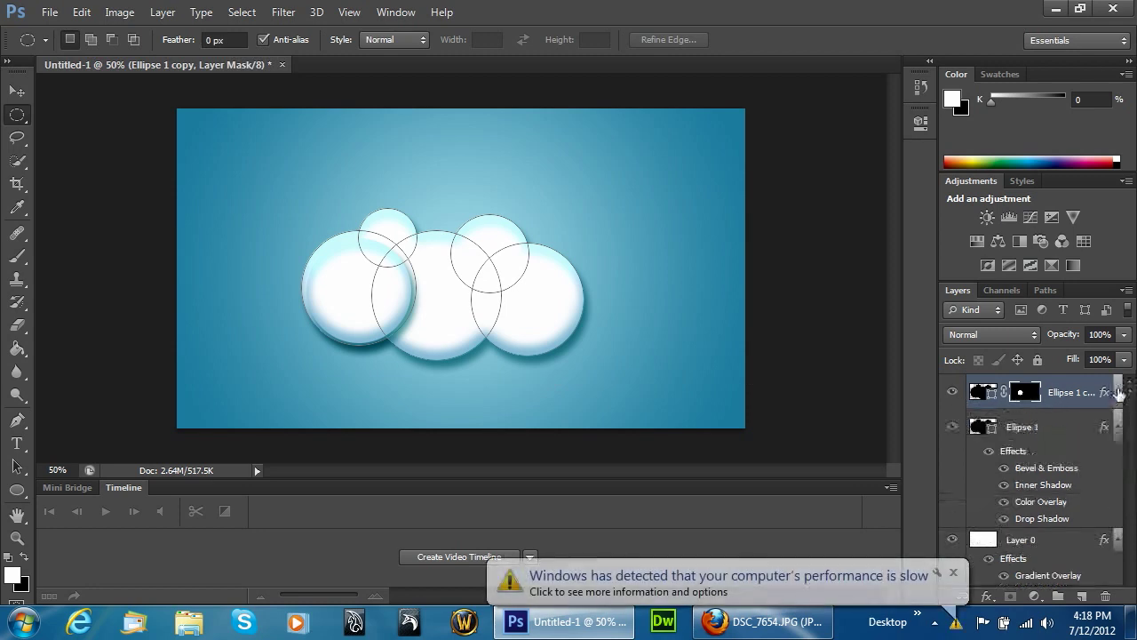
pyautogui.click(953, 395)
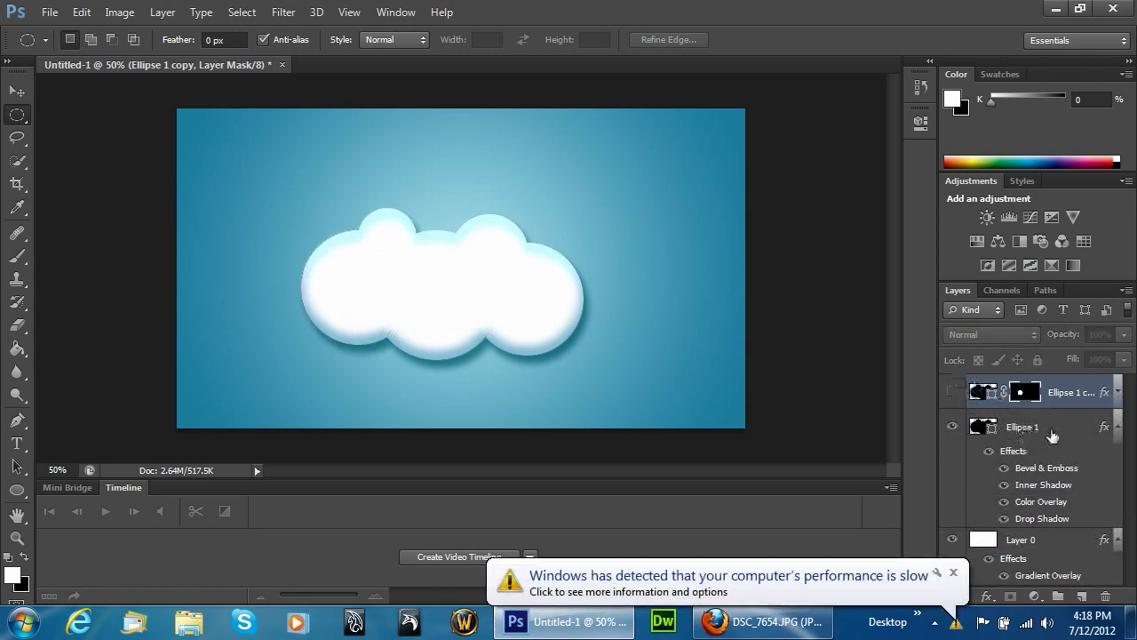
pyautogui.click(1099, 441)
pyautogui.moveTo(1100, 443); pyautogui.dragTo(1081, 596)
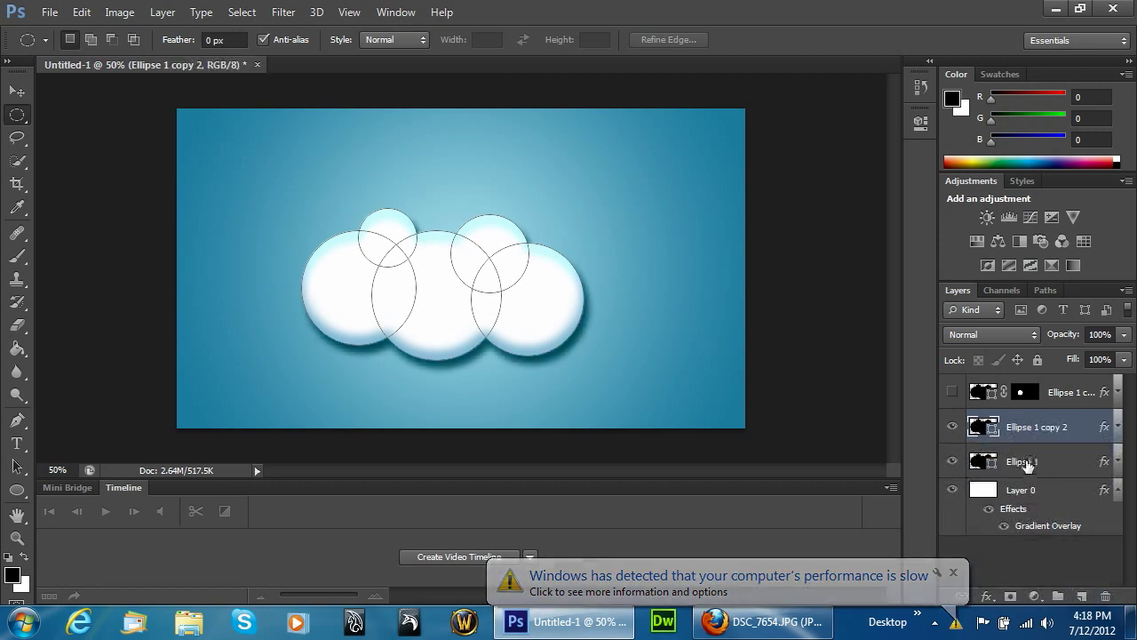
# Rename the original Ellipse 1 layer to main-cloud.
pyautogui.click(1023, 464)
pyautogui.doubleClick(1022, 463)
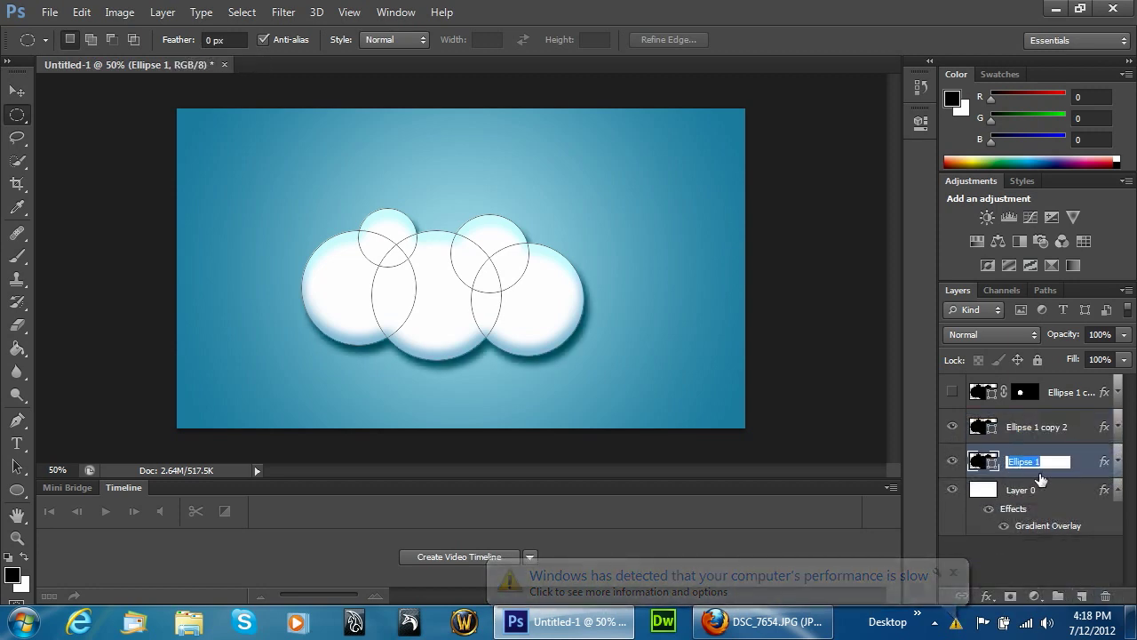
pyautogui.write('c')
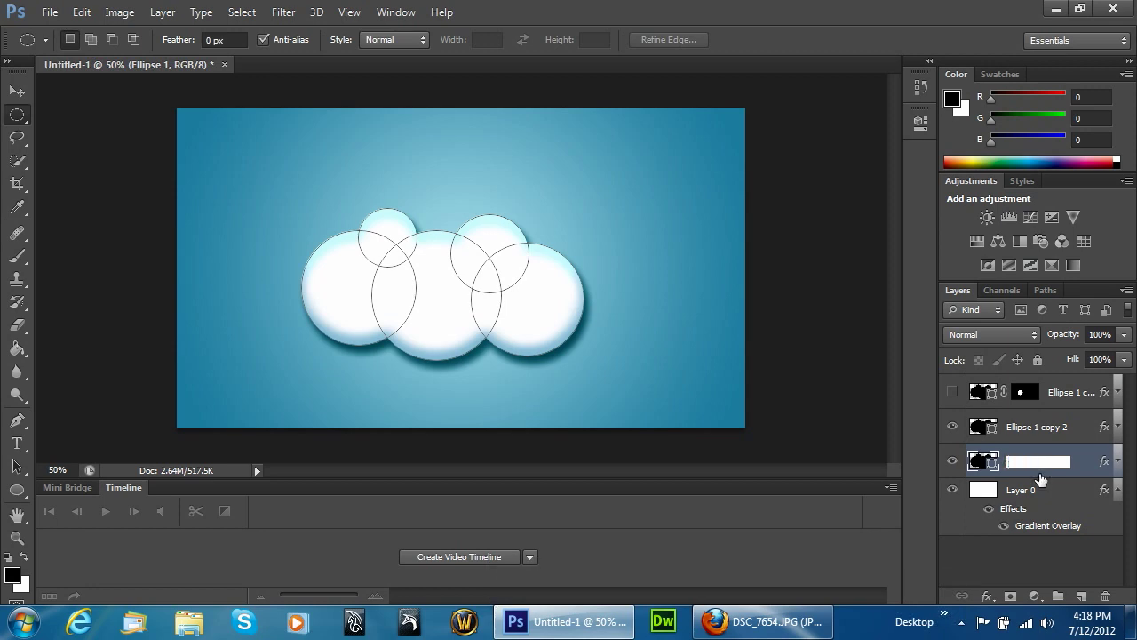
pyautogui.write('ain-cloud')
pyautogui.press('Return')
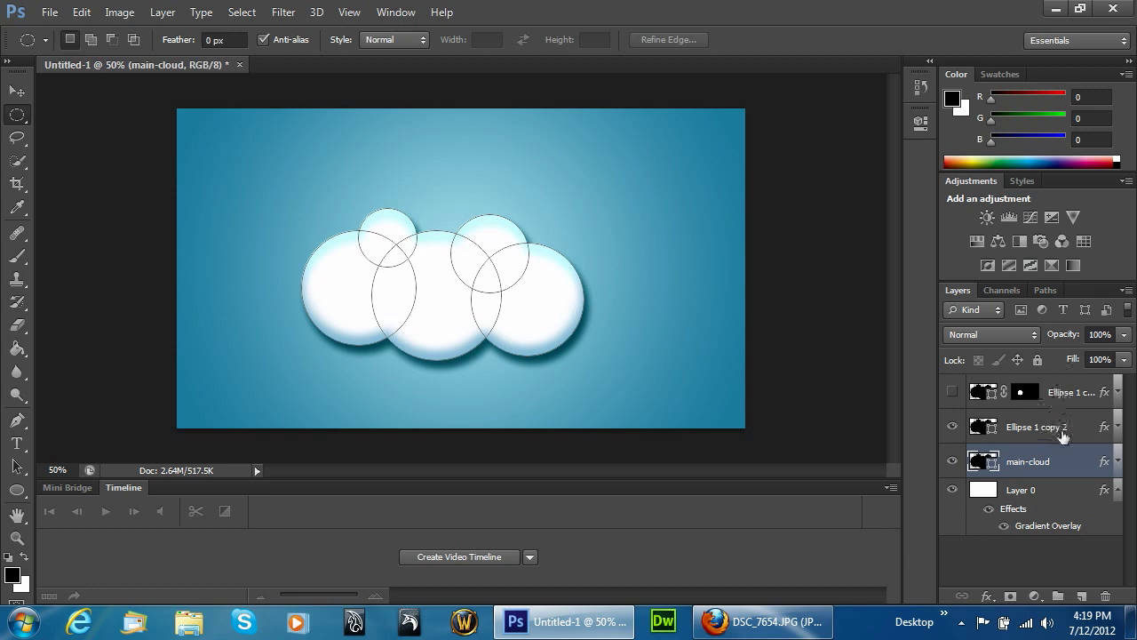
# Mask the Ellipse 1 copy 2 layer to reveal only a circular selection just inside the cloud's middle circle, and hide that layer.
pyautogui.click(1059, 432)
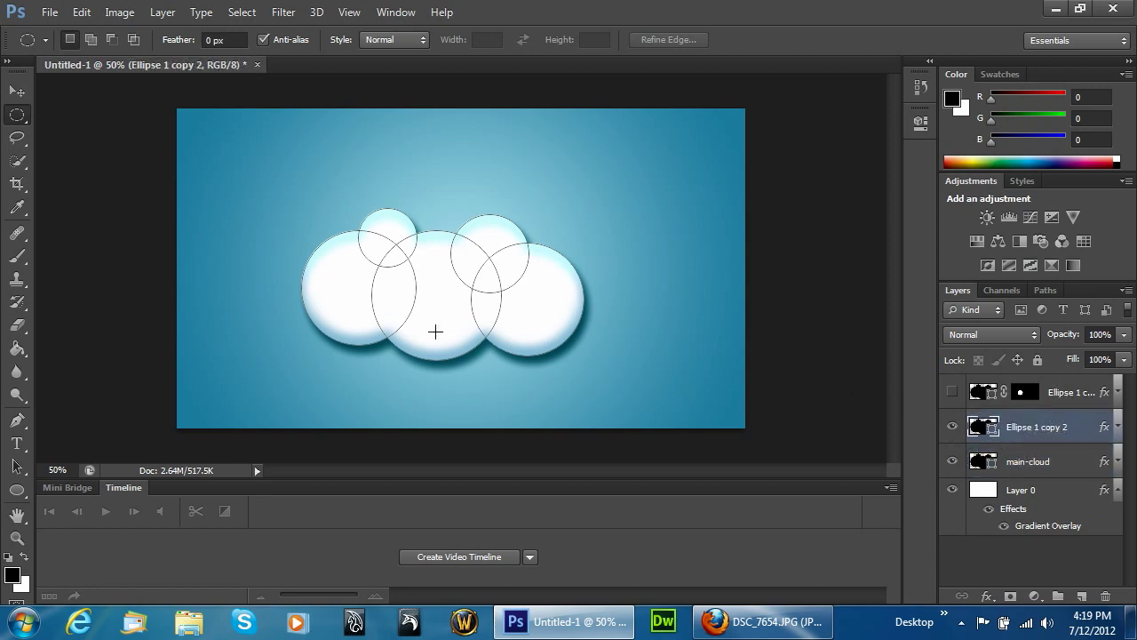
pyautogui.moveTo(444, 309)
pyautogui.mouseDown()
pyautogui.moveTo(519, 365)
pyautogui.moveTo(434, 324)
pyautogui.mouseUp()
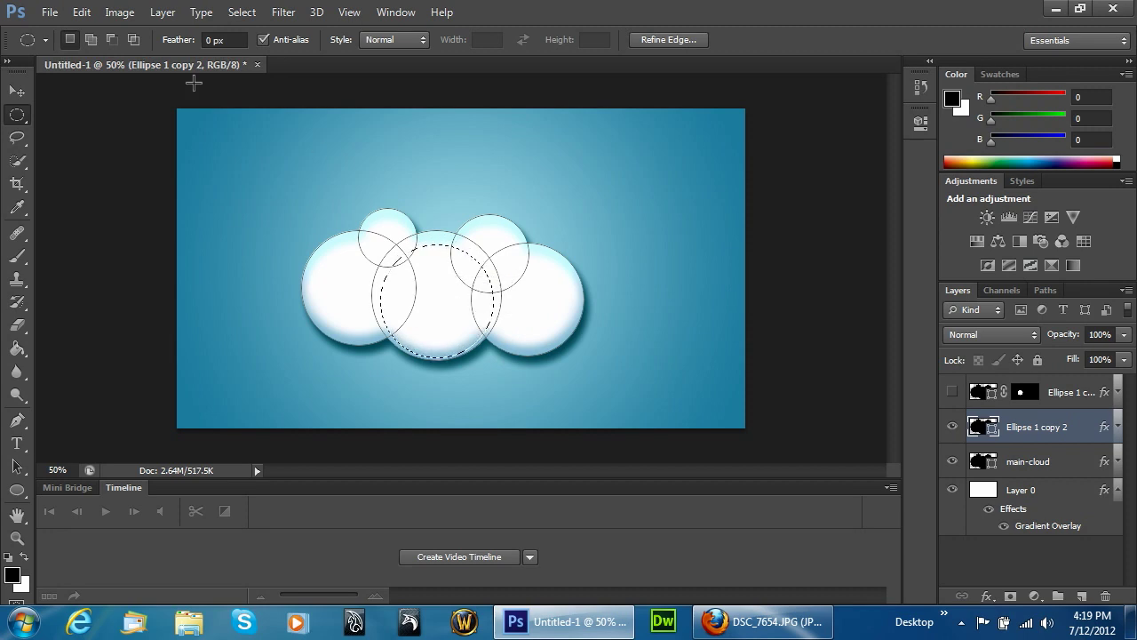
pyautogui.click(161, 12)
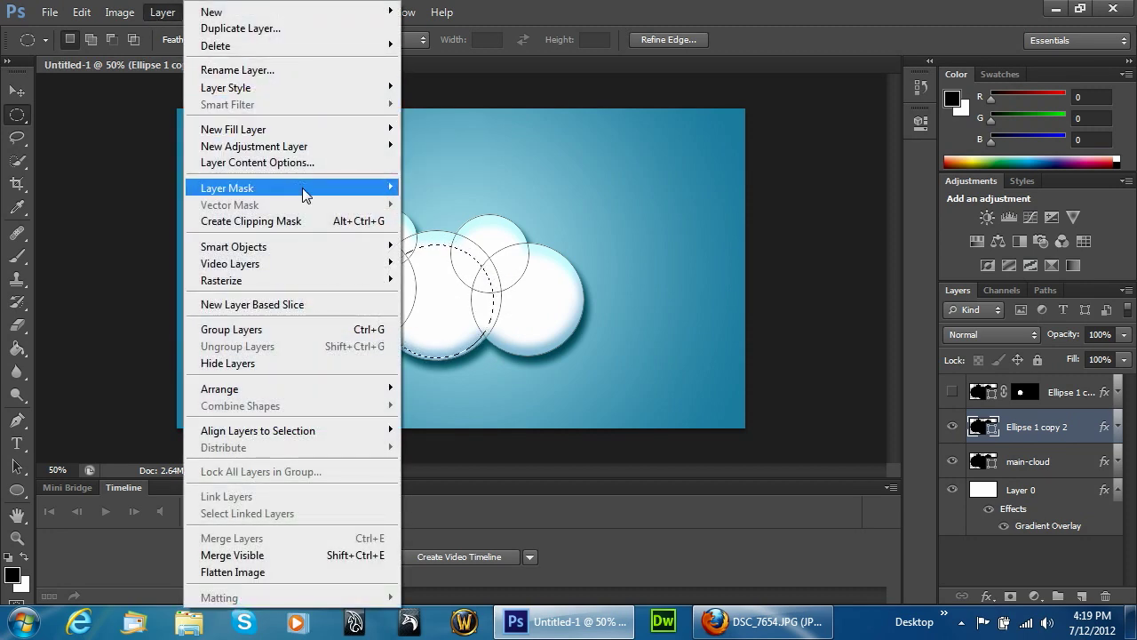
pyautogui.moveTo(302, 187)
pyautogui.click(476, 219)
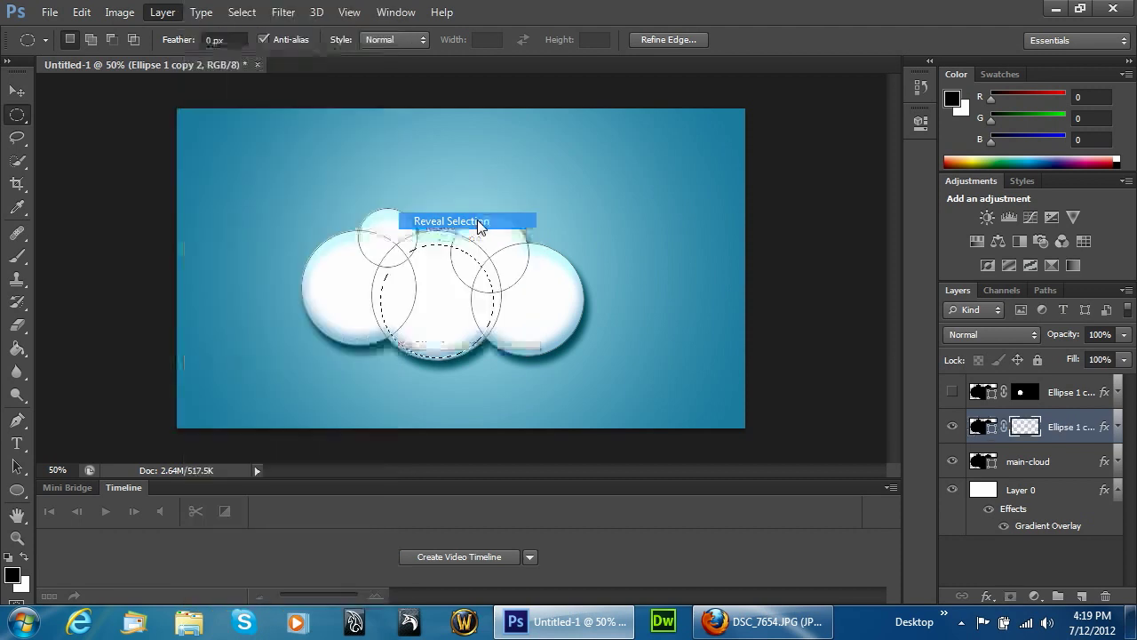
pyautogui.click(952, 427)
# Duplicate main-cloud, mask the copy to reveal only a circular selection inside the cloud's large right circle, and hide it.
pyautogui.moveTo(1048, 464); pyautogui.dragTo(1081, 595)
pyautogui.moveTo(526, 297); pyautogui.dragTo(546, 330)
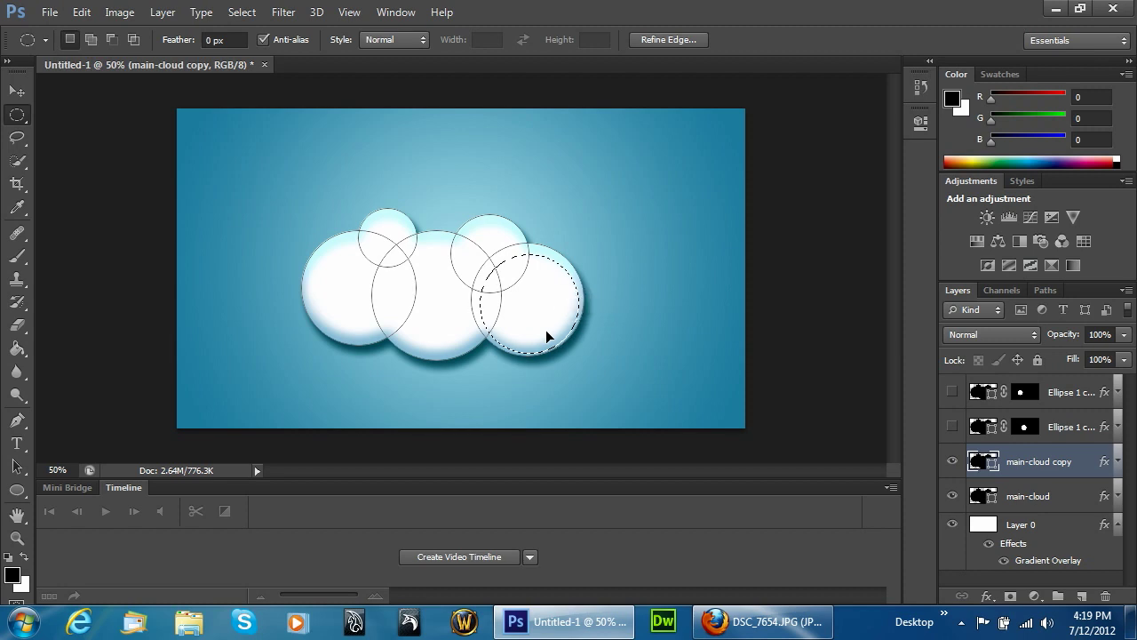
pyautogui.click(162, 12)
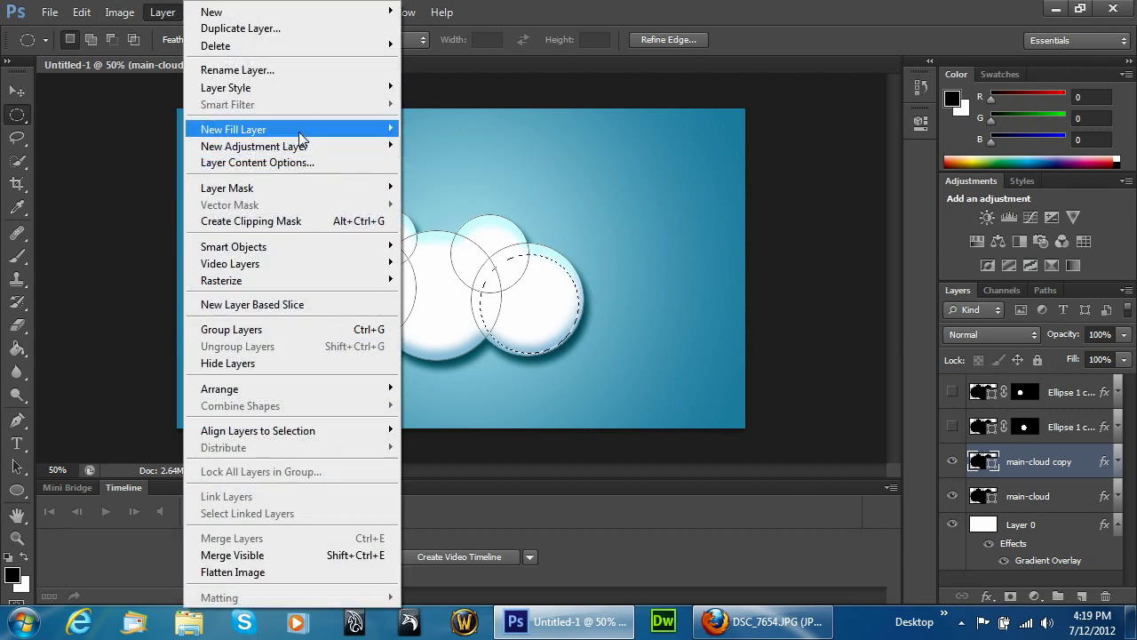
pyautogui.moveTo(299, 183)
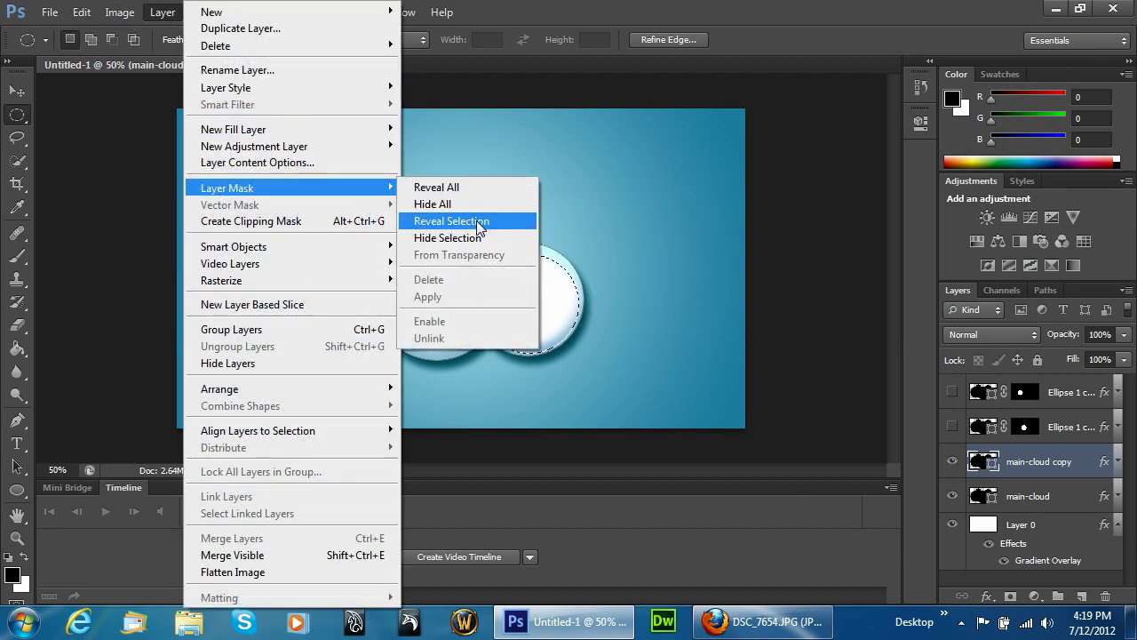
pyautogui.click(476, 220)
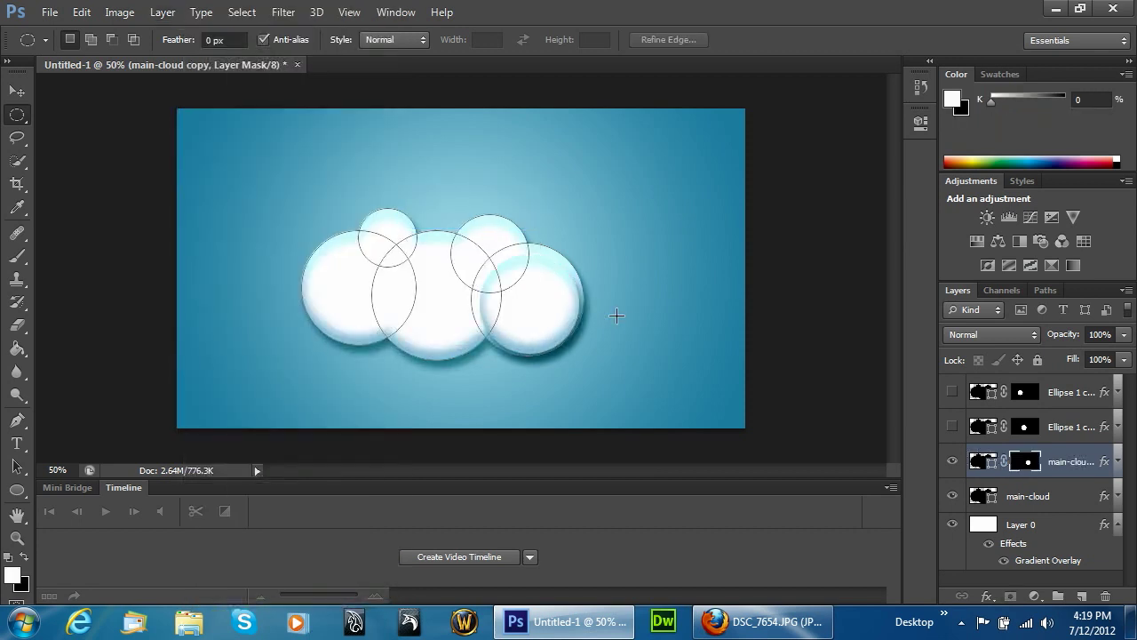
pyautogui.click(953, 464)
# Duplicate main-cloud again, mask the copy to reveal only a circular selection around the small upper-right circle, and hide it.
pyautogui.click(1065, 503)
pyautogui.hotkey('ctrl', 'j')
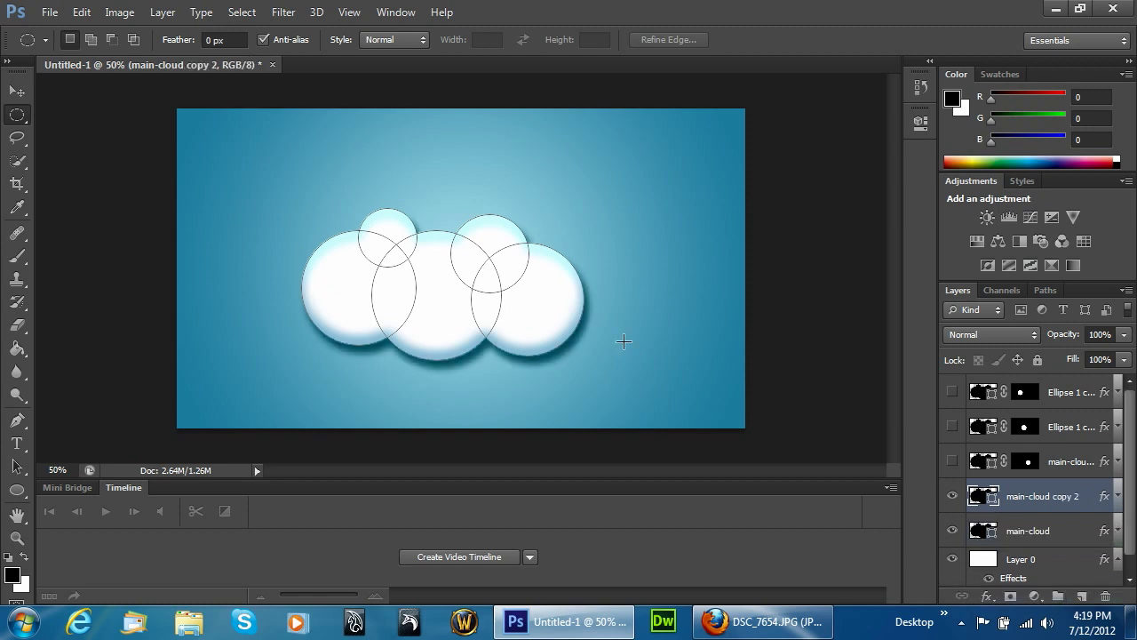
pyautogui.moveTo(486, 254)
pyautogui.mouseDown()
pyautogui.moveTo(532, 307)
pyautogui.moveTo(496, 267)
pyautogui.moveTo(496, 248)
pyautogui.mouseUp()
pyautogui.click(168, 15)
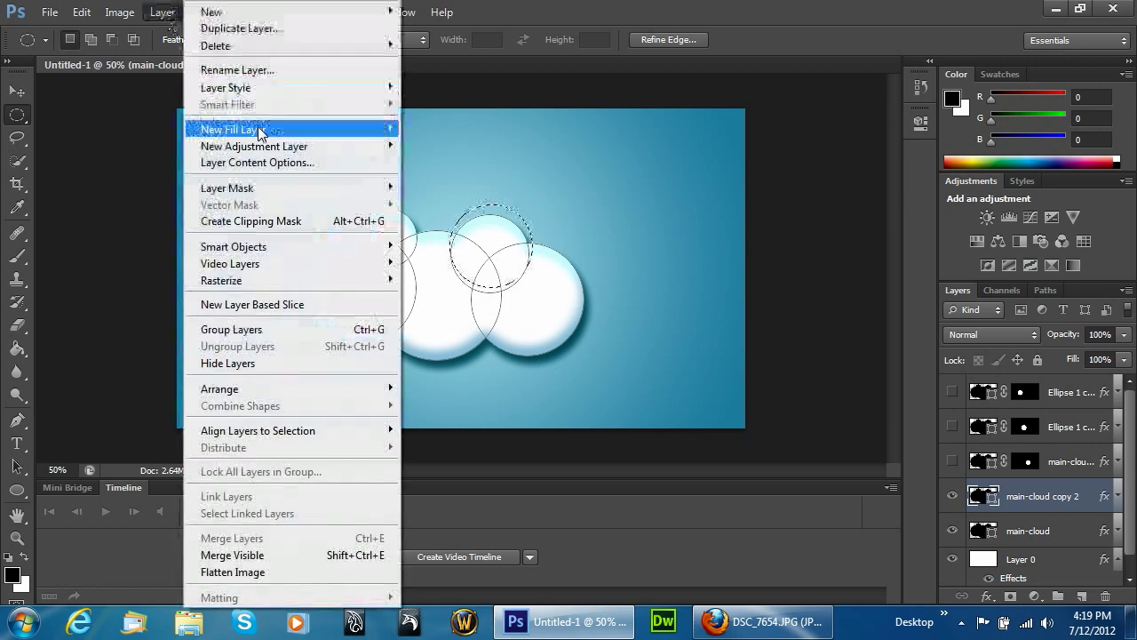
pyautogui.moveTo(340, 179)
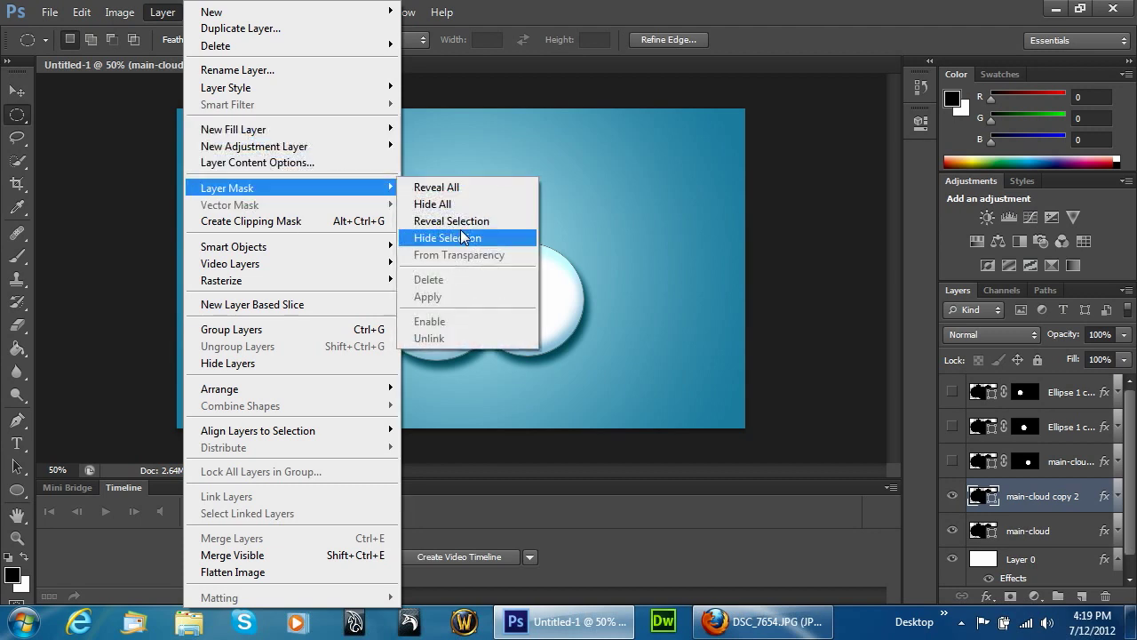
pyautogui.click(449, 238)
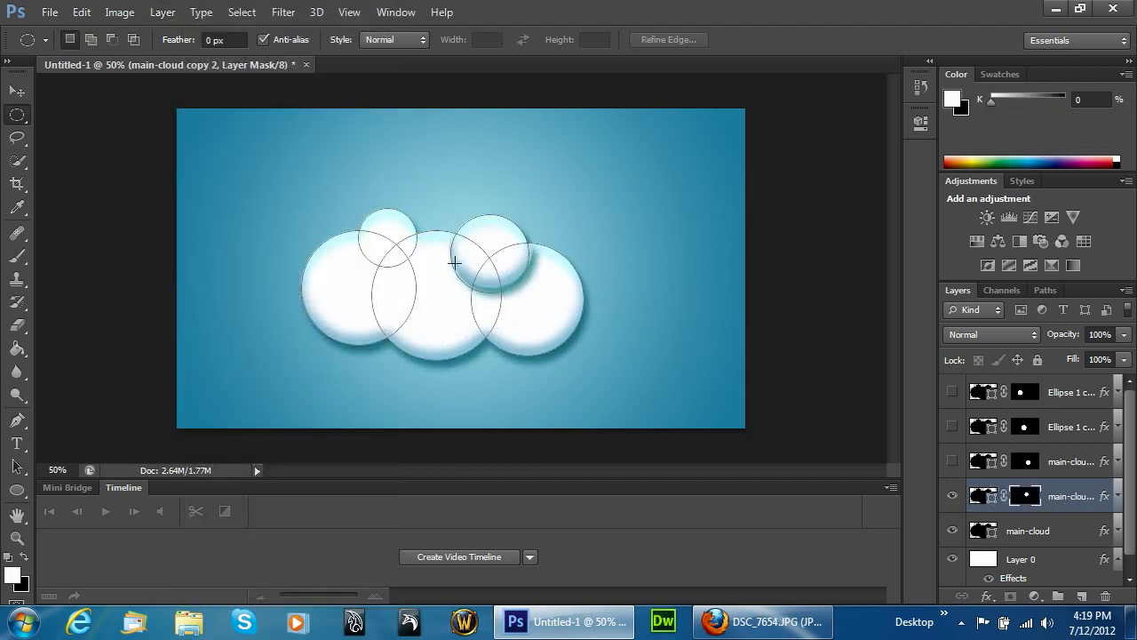
pyautogui.click(952, 496)
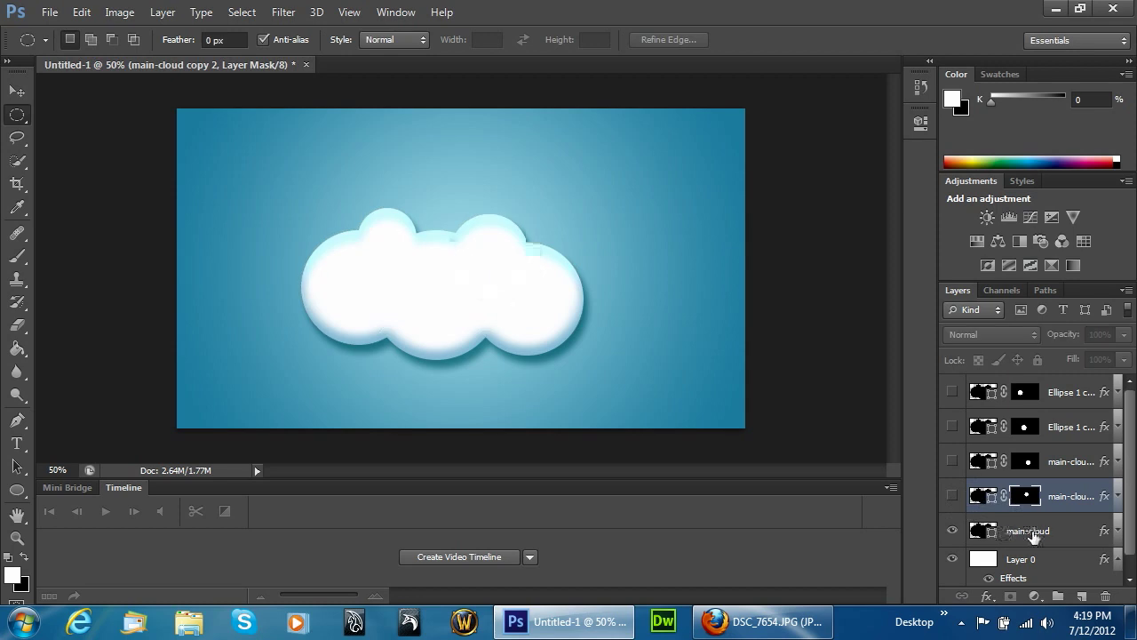
# Duplicate main-cloud once more and mask the copy to reveal only a circular selection around the cloud's small upper-left circle.
pyautogui.click(1069, 530)
pyautogui.moveTo(1068, 530); pyautogui.dragTo(1082, 596)
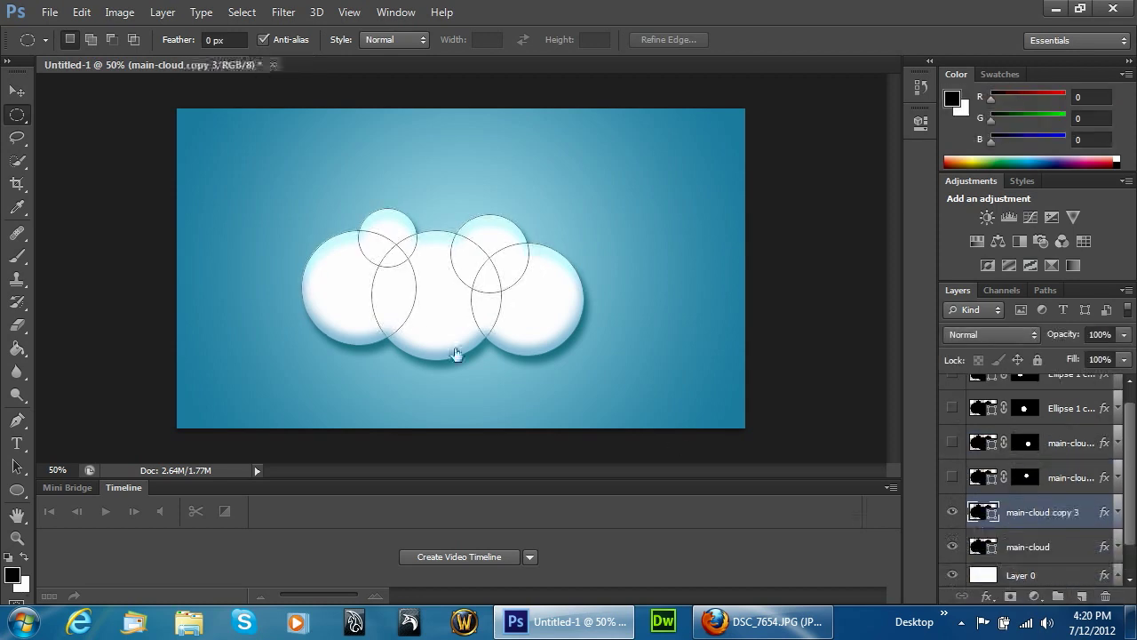
pyautogui.moveTo(388, 243)
pyautogui.mouseDown()
pyautogui.moveTo(432, 292)
pyautogui.moveTo(388, 236)
pyautogui.moveTo(395, 251)
pyautogui.mouseUp()
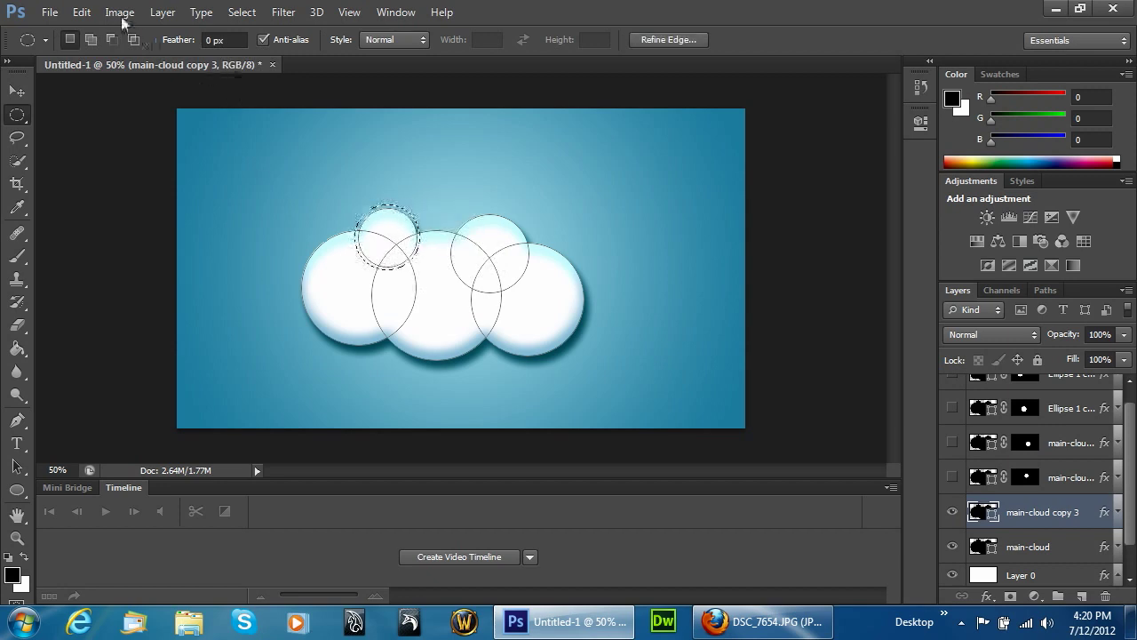
pyautogui.click(162, 12)
pyautogui.moveTo(305, 188)
pyautogui.click(455, 223)
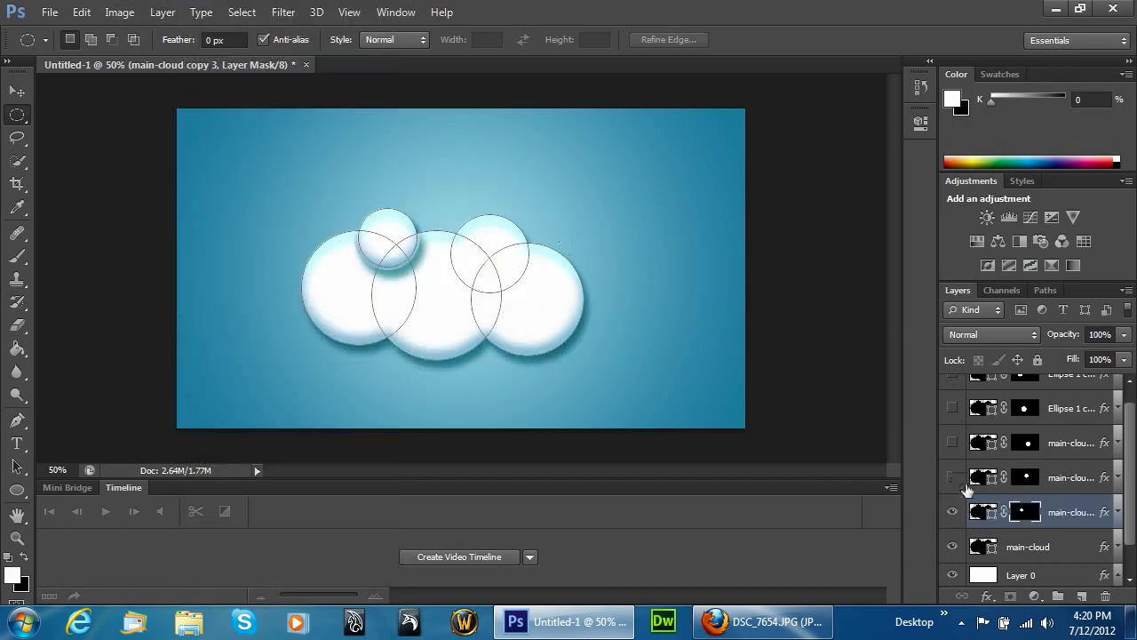
# Make all five masked cloud copies visible and hide the main-cloud layer.
pyautogui.moveTo(952, 477); pyautogui.dragTo(951, 413)
pyautogui.scroll(1, 955, 422)
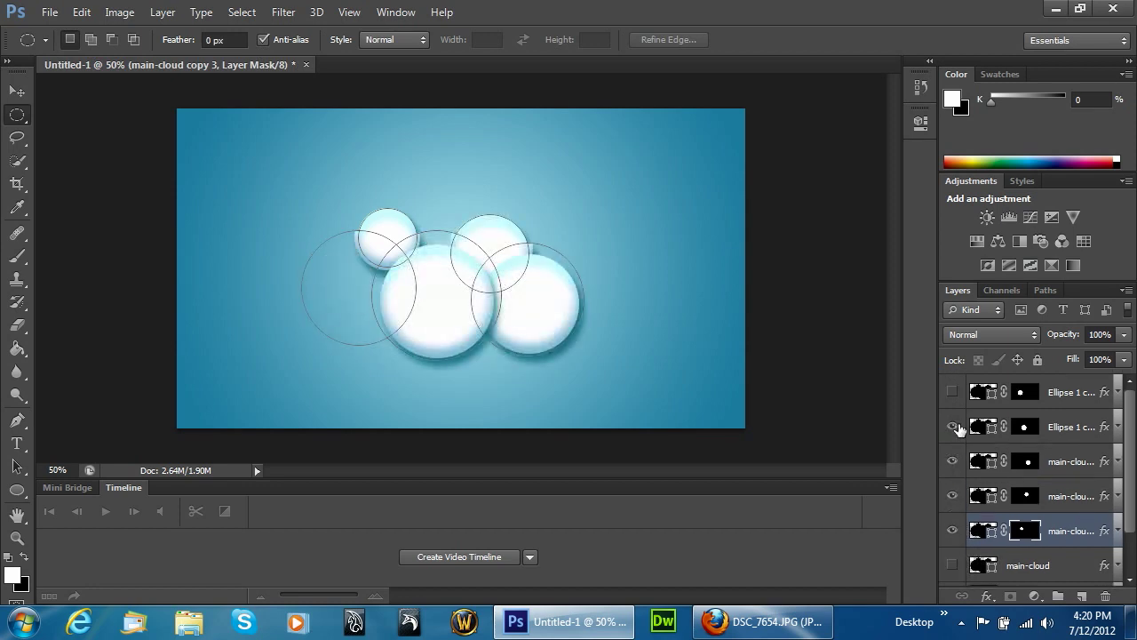
pyautogui.click(953, 393)
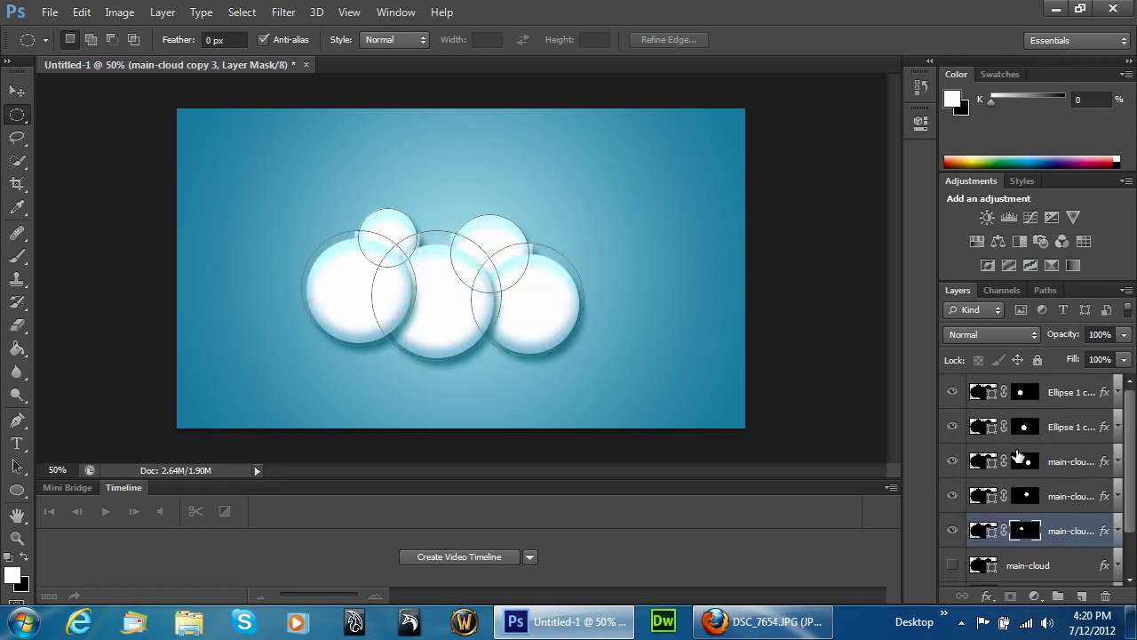
# Try to merge the five masked cloud copies directly into one layer, and undo the merge.
pyautogui.click(1052, 428)
pyautogui.scroll(-3, 1131, 507)
pyautogui.scroll(3, 1028, 463)
pyautogui.click(1062, 400)
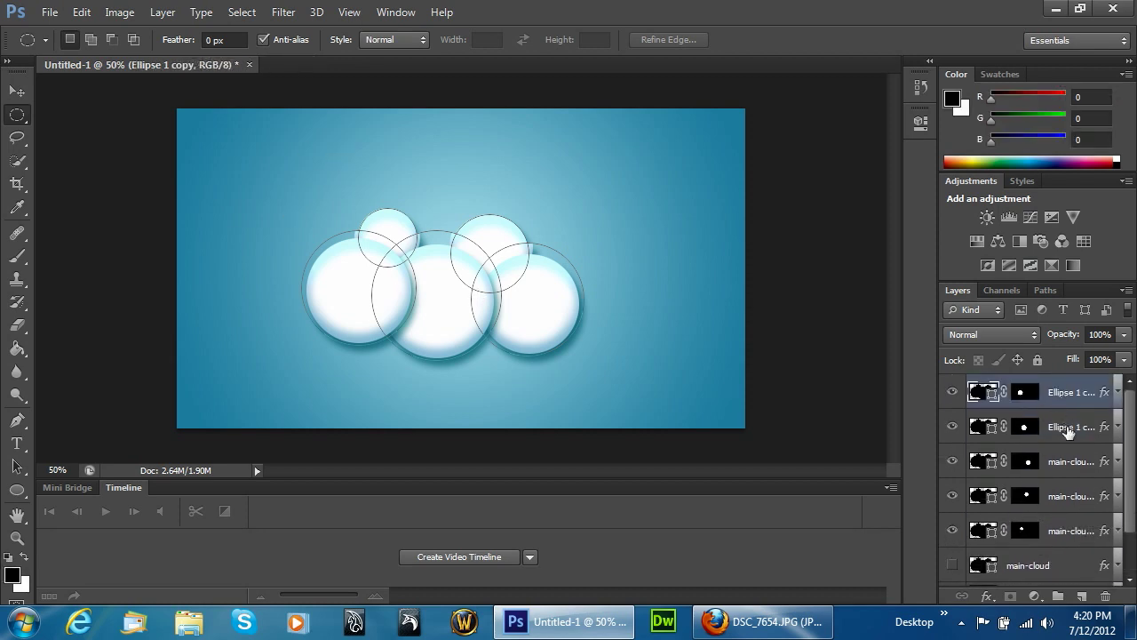
pyautogui.keyDown('shift'); pyautogui.click(1067, 519); pyautogui.keyUp('shift')
pyautogui.hotkey('ctrl', 'e')
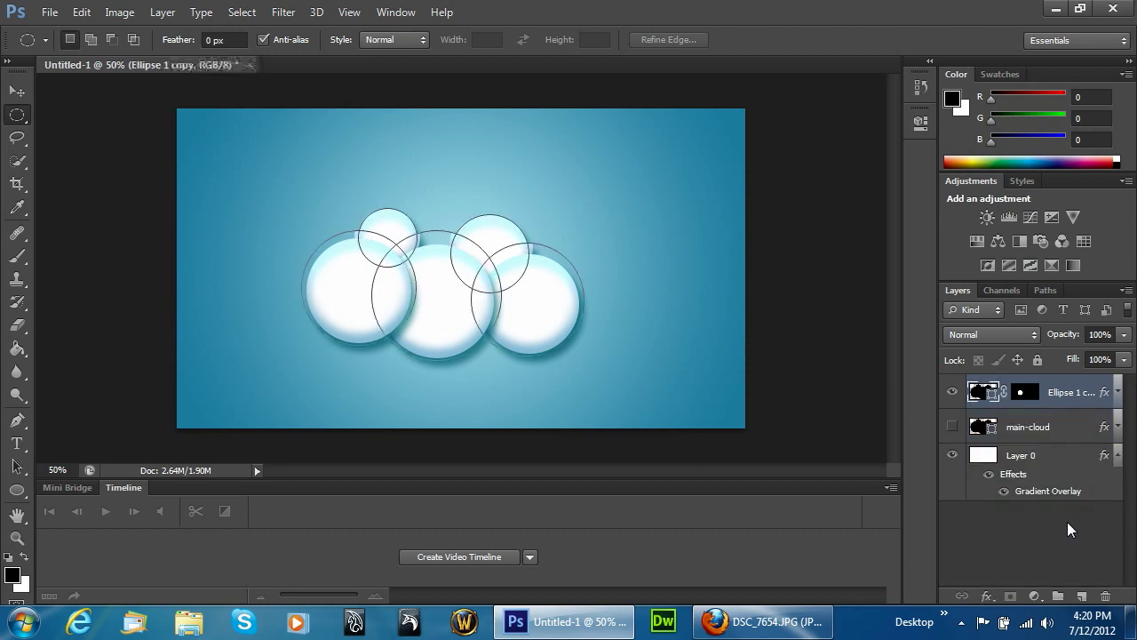
pyautogui.hotkey('ctrl', 'z')
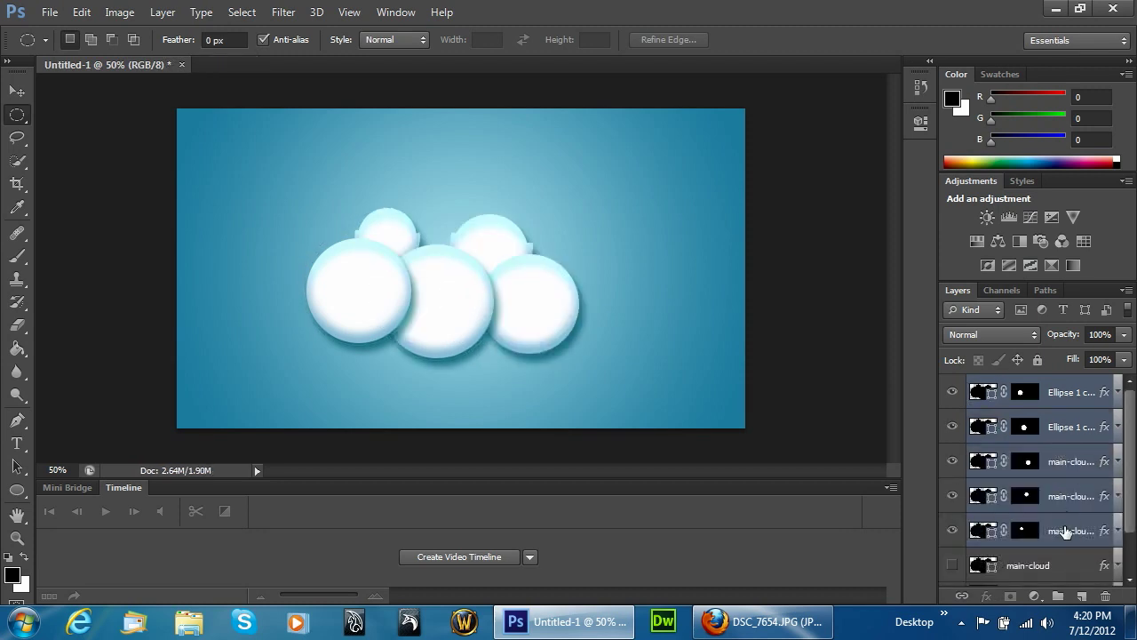
# Add a new empty layer above the five masked cloud copies and merge them all into it.
pyautogui.click(1084, 595)
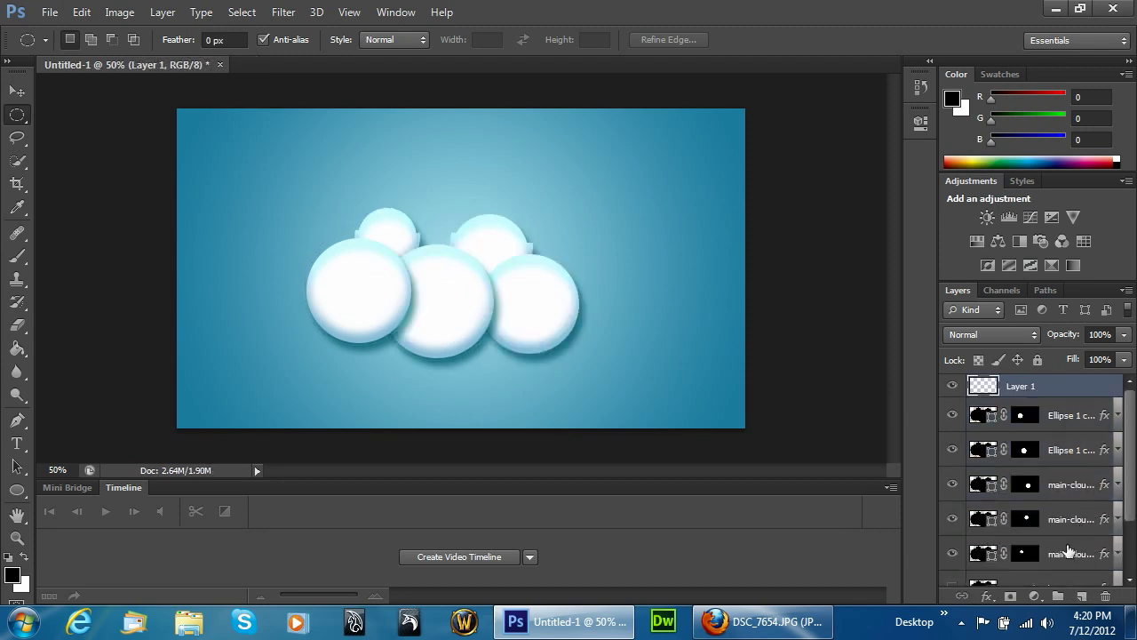
pyautogui.keyDown('shift'); pyautogui.click(1067, 553); pyautogui.keyUp('shift')
pyautogui.hotkey('ctrl', 'e')
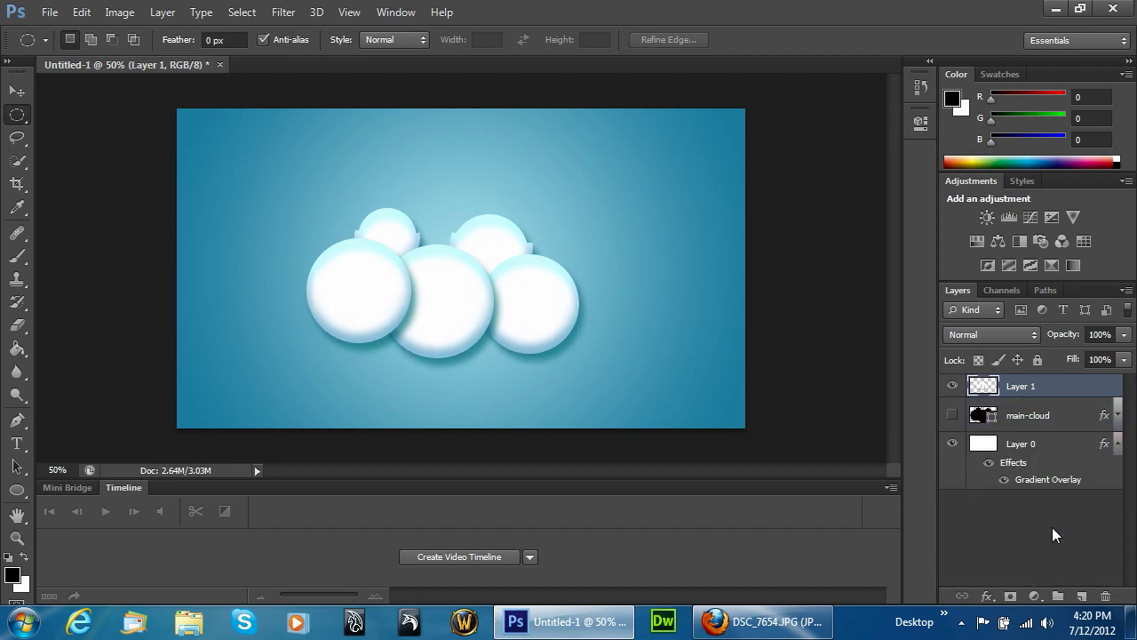
# Check the merged Layer 1 by toggling its visibility, and show the main-cloud layer beneath it.
pyautogui.click(952, 388)
pyautogui.click(951, 387)
pyautogui.click(952, 416)
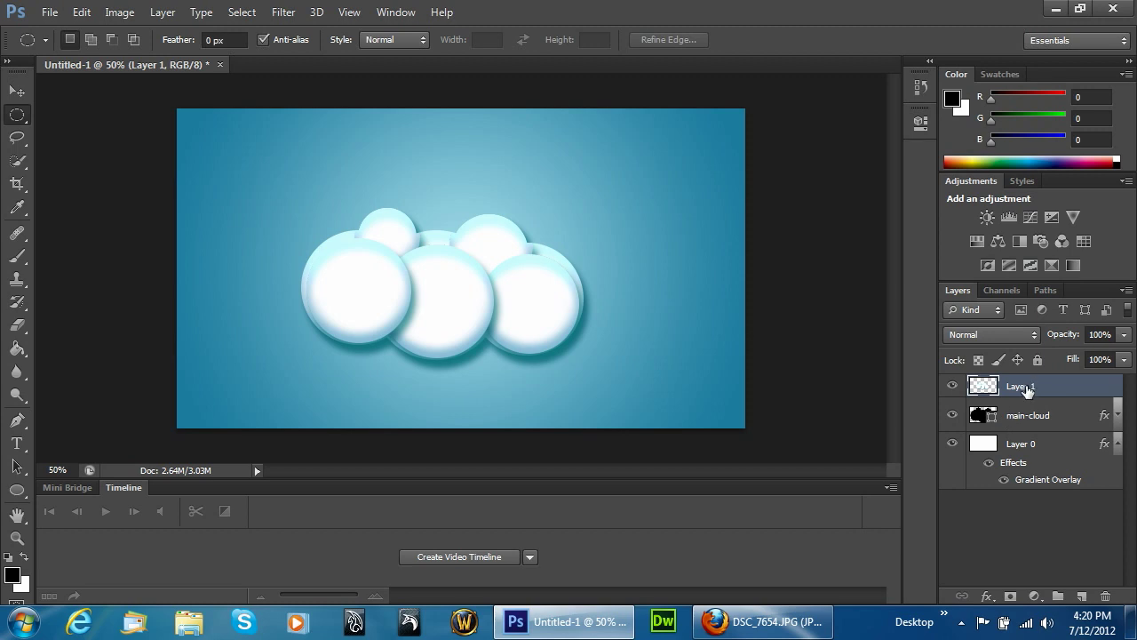
# Apply a Gaussian Blur with a radius of about 14 pixels to Layer 1.
pyautogui.click(282, 13)
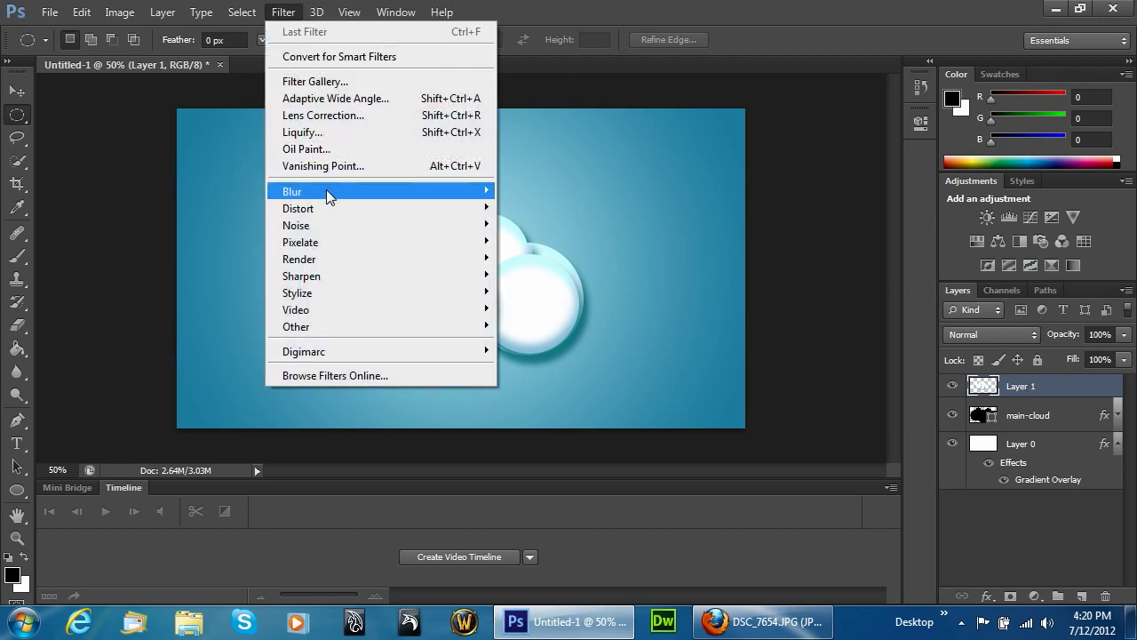
pyautogui.moveTo(326, 189)
pyautogui.click(546, 316)
pyautogui.moveTo(575, 104); pyautogui.dragTo(787, 53)
pyautogui.moveTo(665, 324); pyautogui.dragTo(717, 329)
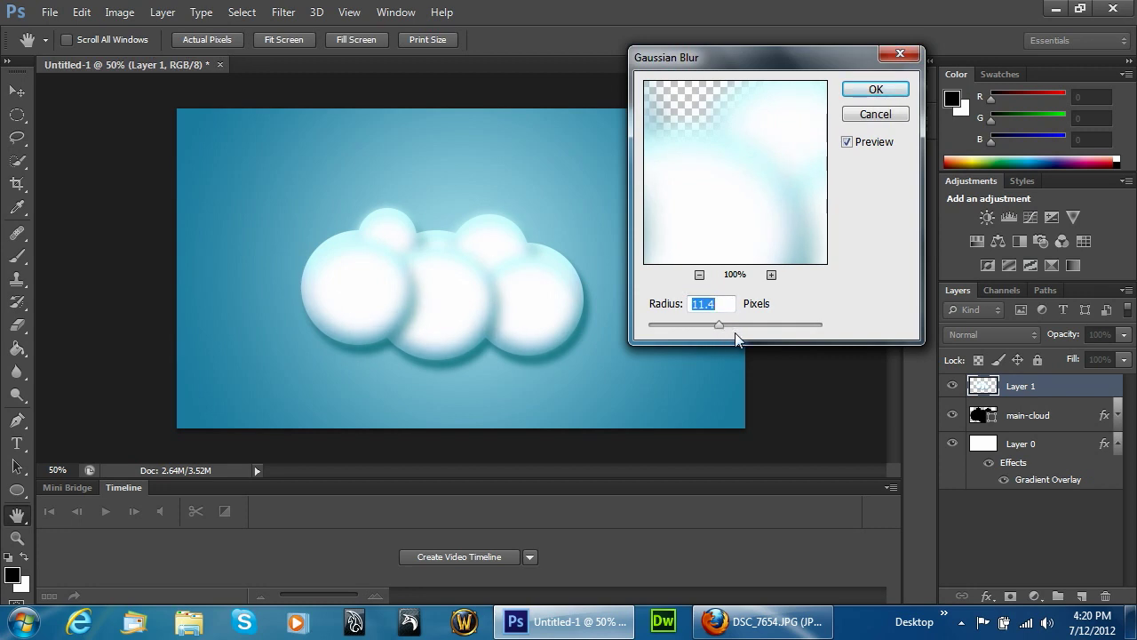
pyautogui.moveTo(761, 339); pyautogui.dragTo(720, 329)
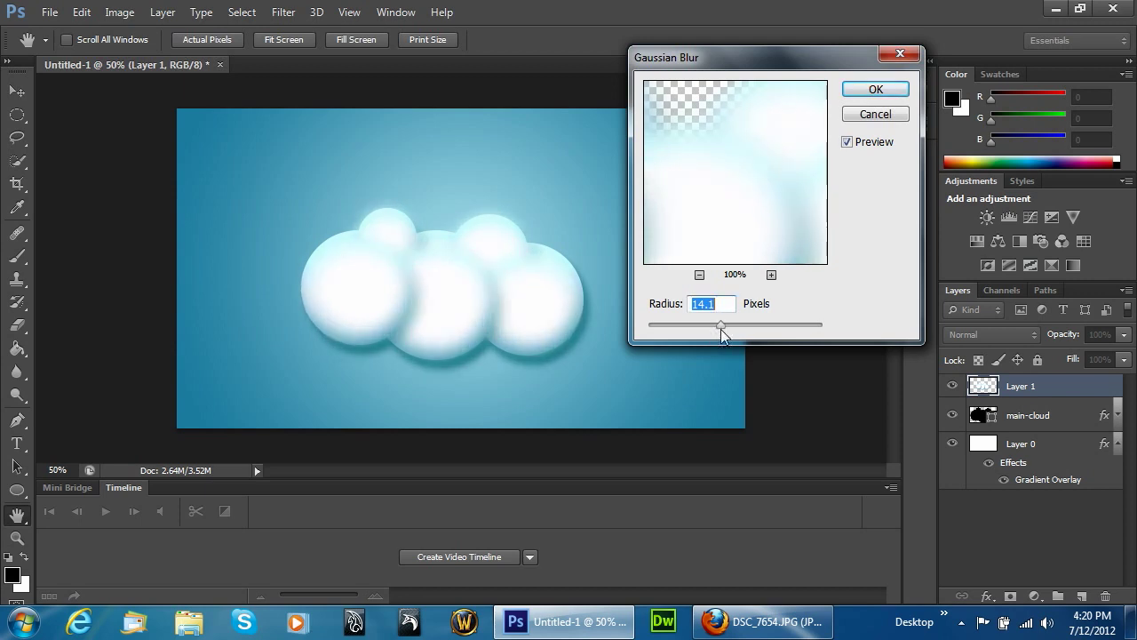
pyautogui.click(875, 90)
# Load the main-cloud outline as a selection, invert it to clear Layer 1's blur outside the cloud, and deselect.
pyautogui.keyDown('ctrl'); pyautogui.click(985, 417); pyautogui.keyUp('ctrl')
pyautogui.hotkey('ctrl', 'shift', 'i')
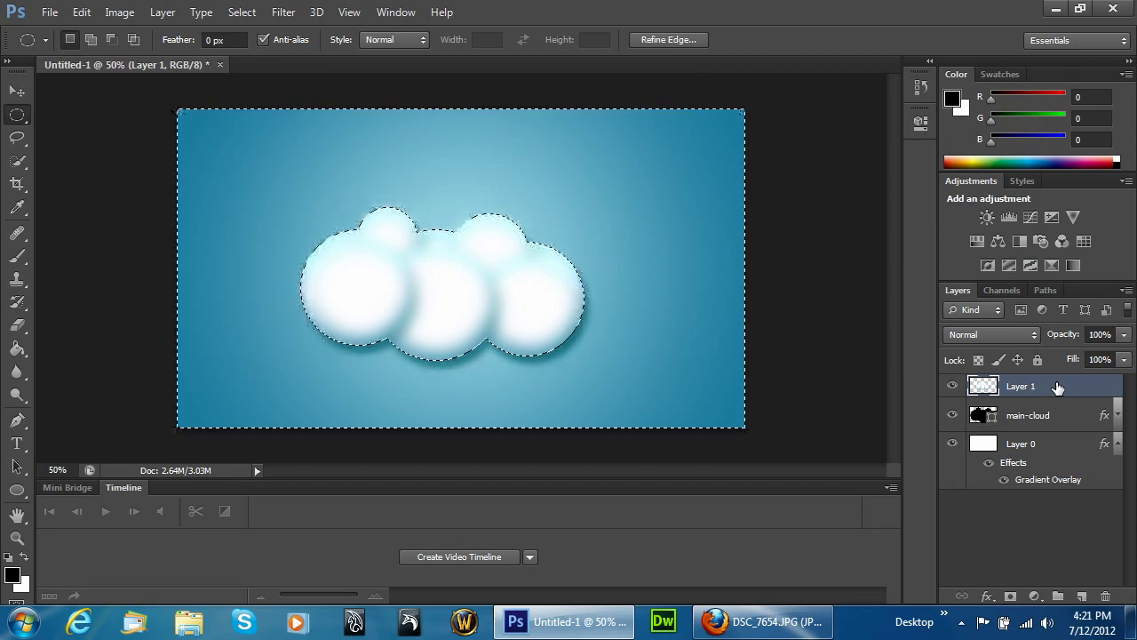
pyautogui.hotkey('ctrl', 'd')
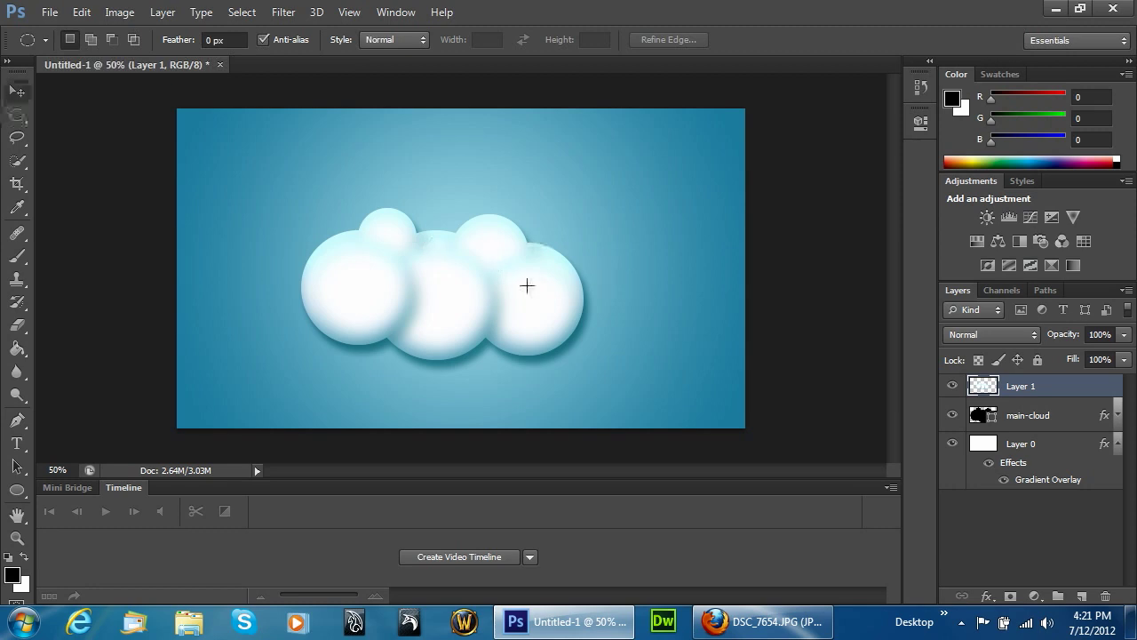
# Switch to the Move tool and lower Layer 1's opacity to 70%.
pyautogui.press('v')
pyautogui.moveTo(581, 302); pyautogui.dragTo(523, 246)
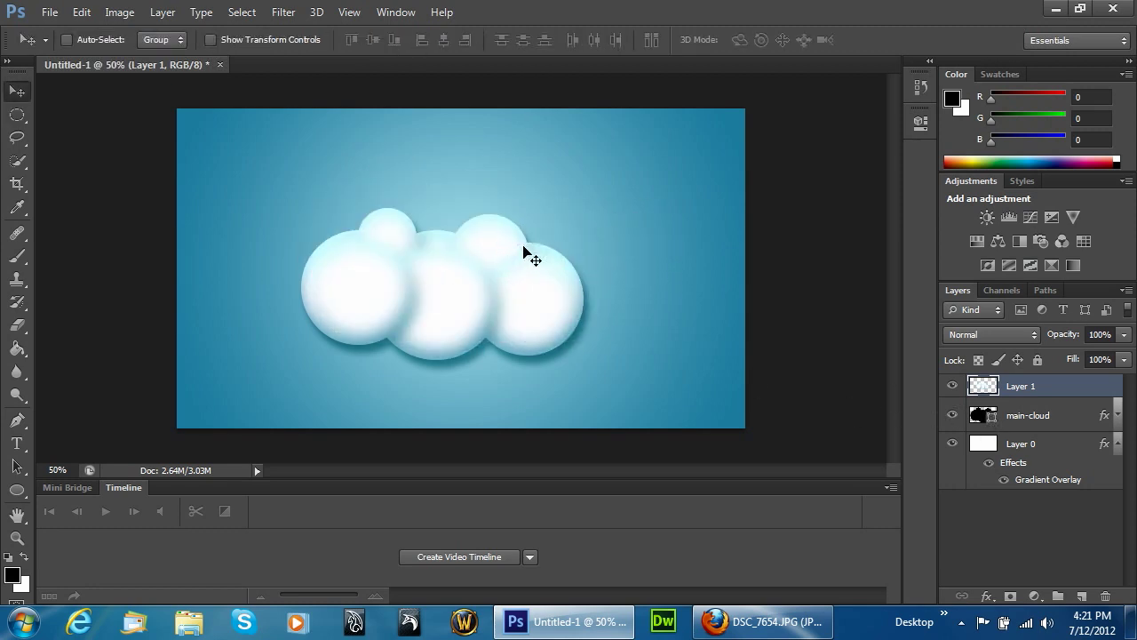
pyautogui.click(1124, 334)
pyautogui.moveTo(1120, 354); pyautogui.dragTo(1102, 360)
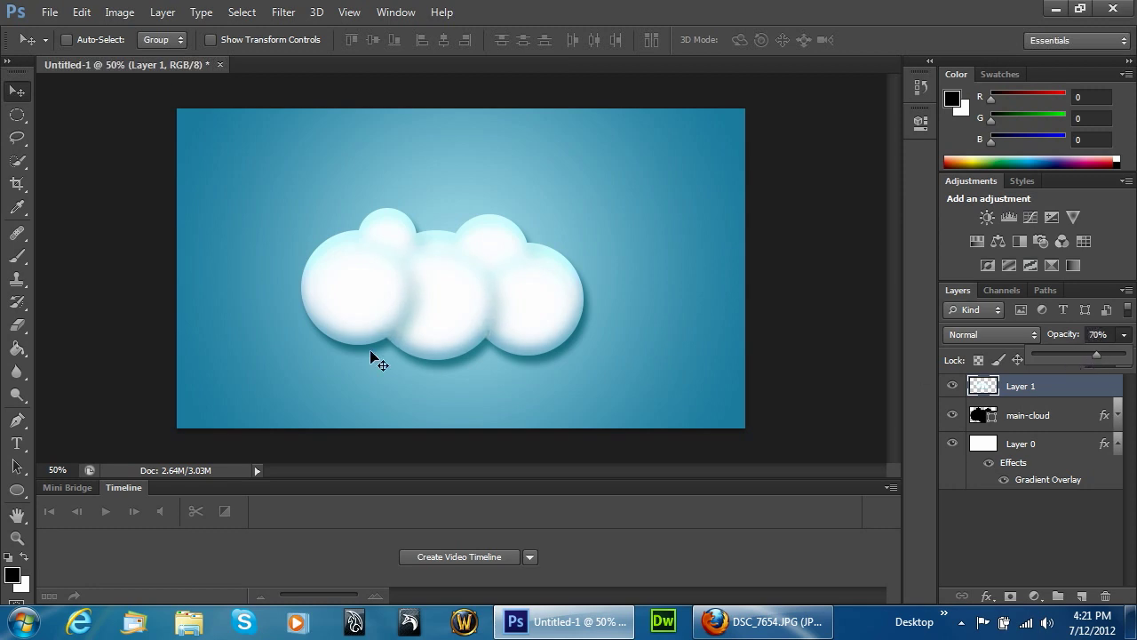
# Select Layer 1 and main-cloud together and move the cloud slightly down on the canvas.
pyautogui.click(1074, 399)
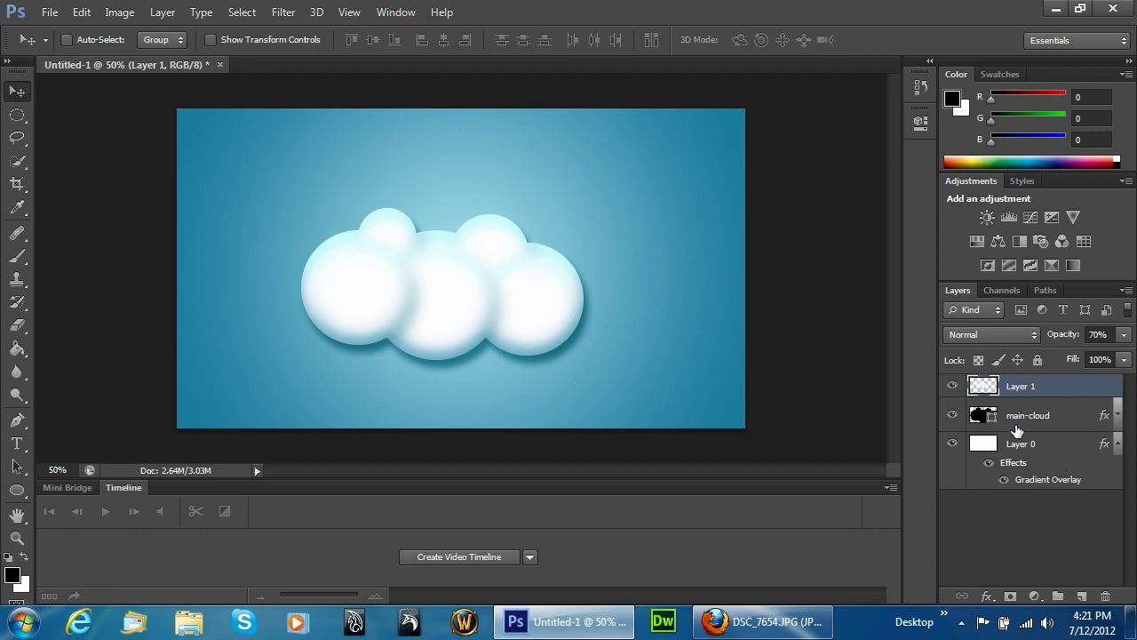
pyautogui.keyDown('shift'); pyautogui.click(1050, 421); pyautogui.keyUp('shift')
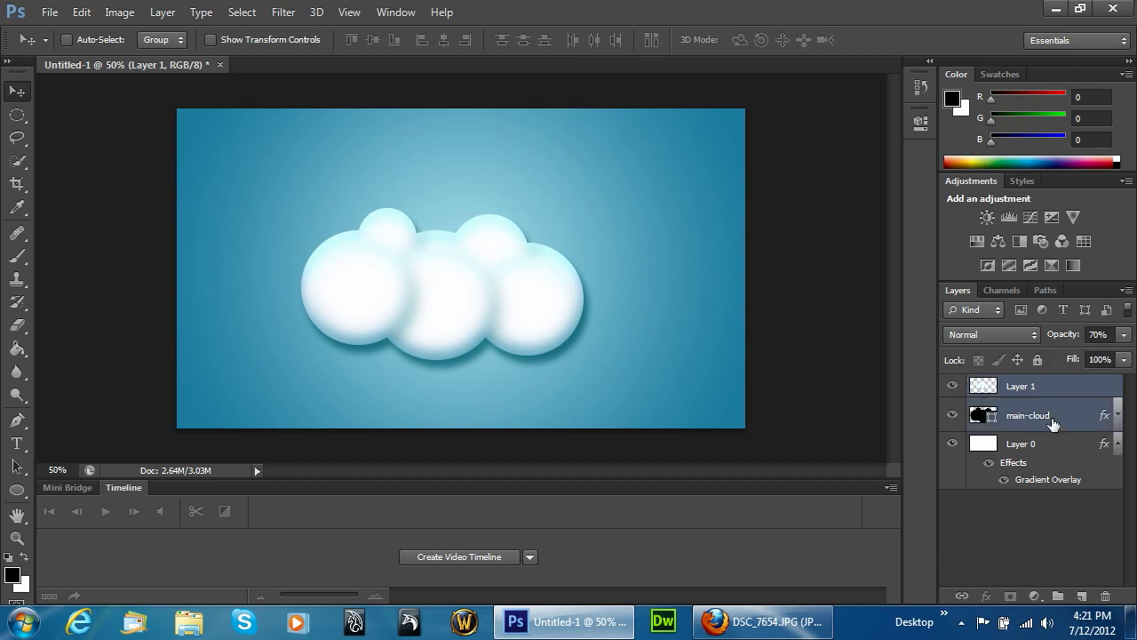
pyautogui.moveTo(503, 281)
pyautogui.mouseDown()
pyautogui.moveTo(522, 302)
pyautogui.moveTo(490, 322)
pyautogui.moveTo(500, 301)
pyautogui.mouseUp()
# Rename Layer 1 to cloud-blur.
pyautogui.click(1021, 389)
pyautogui.doubleClick(1021, 391)
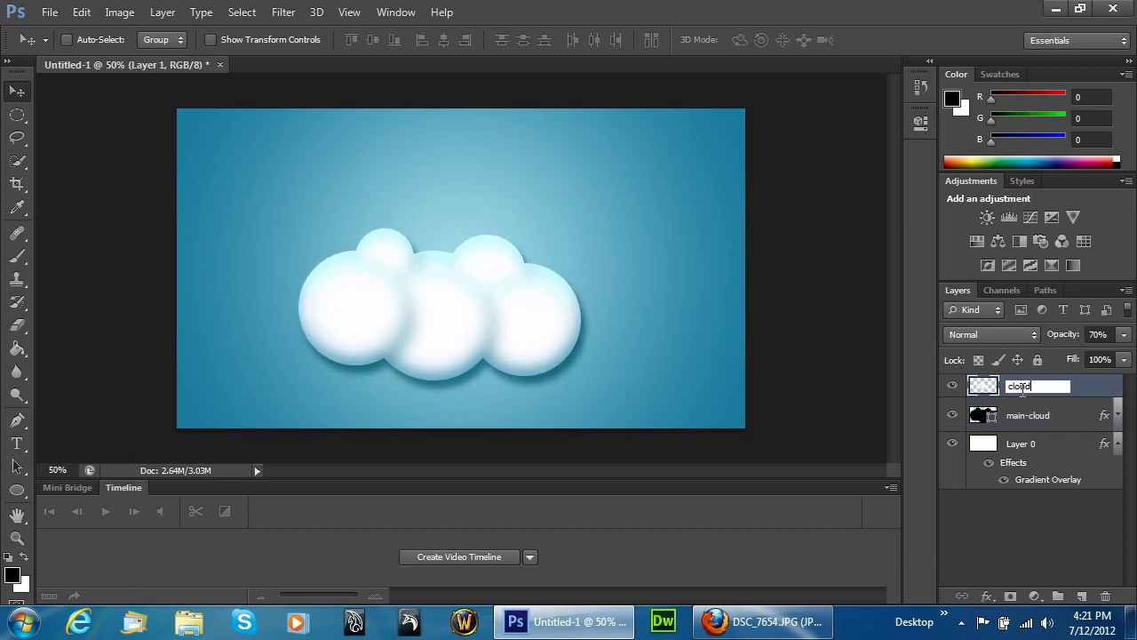
pyautogui.write('cloud-blur')
pyautogui.press('Return')
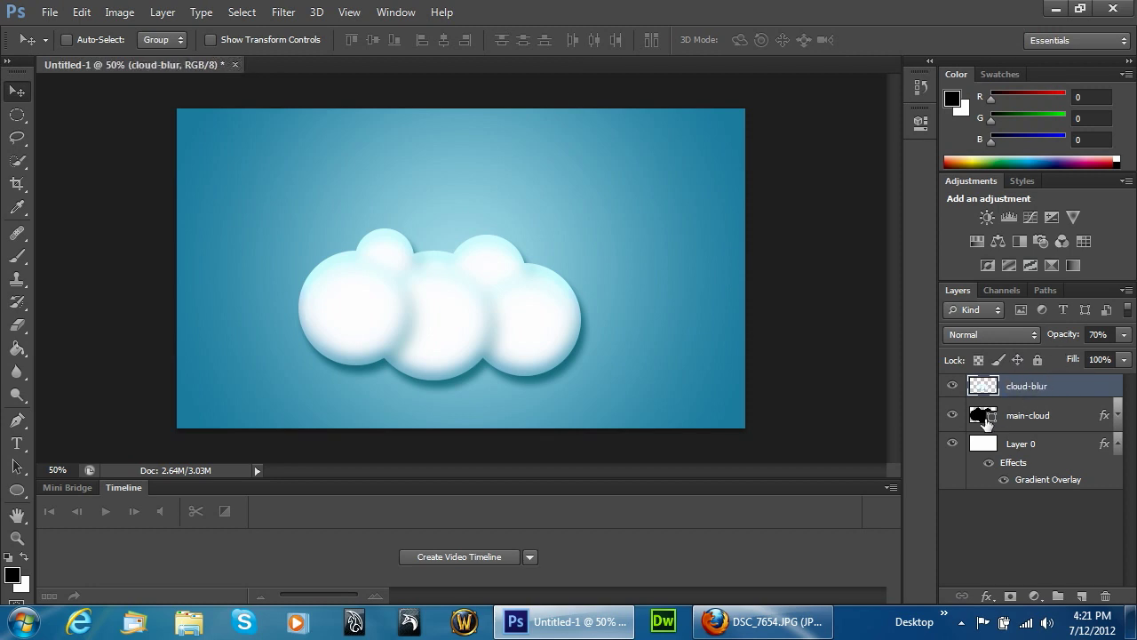
# Select the cloud-blur and main-cloud layers together and move the cloud slightly up and to the right on the canvas.
pyautogui.click(952, 415)
pyautogui.keyDown('shift'); pyautogui.click(1051, 416); pyautogui.keyUp('shift')
pyautogui.moveTo(467, 333); pyautogui.dragTo(487, 309)
# Duplicate the two cloud layers, scale the copy to about 44%, and place it in the canvas's lower-right corner.
pyautogui.moveTo(1063, 392); pyautogui.dragTo(1082, 596)
pyautogui.hotkey('ctrl', 't')
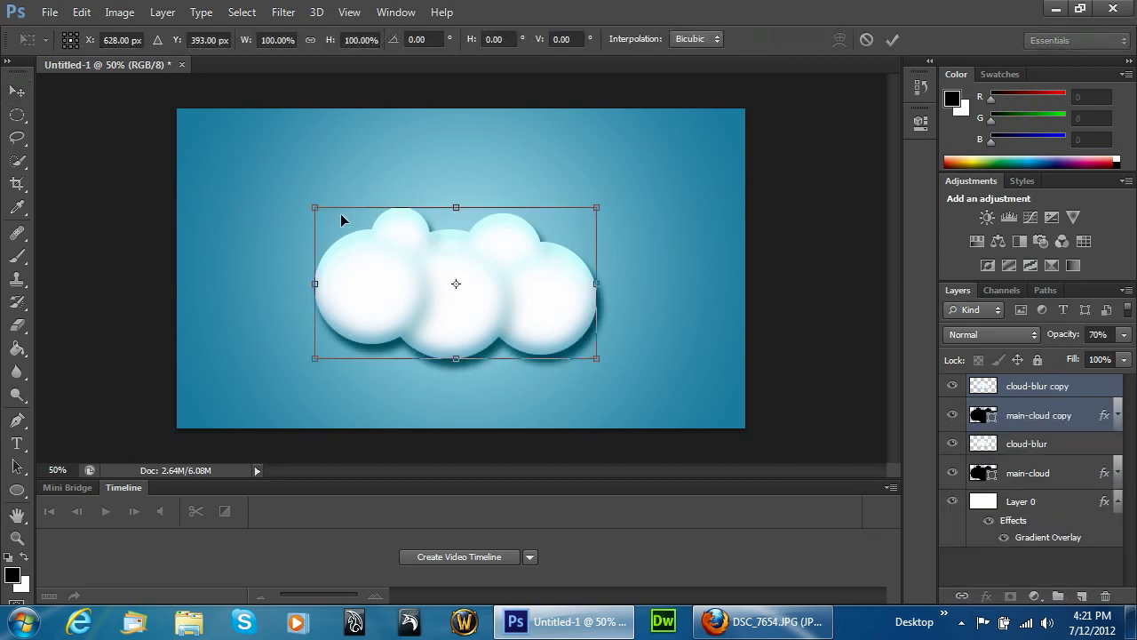
pyautogui.moveTo(345, 223); pyautogui.dragTo(617, 381)
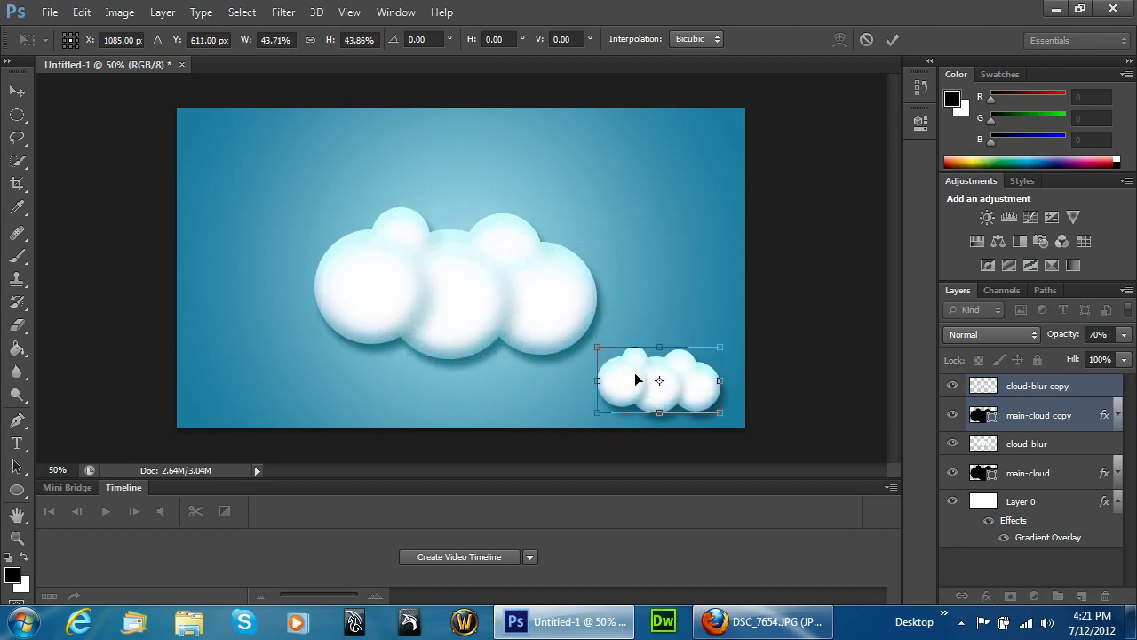
pyautogui.press('Return')
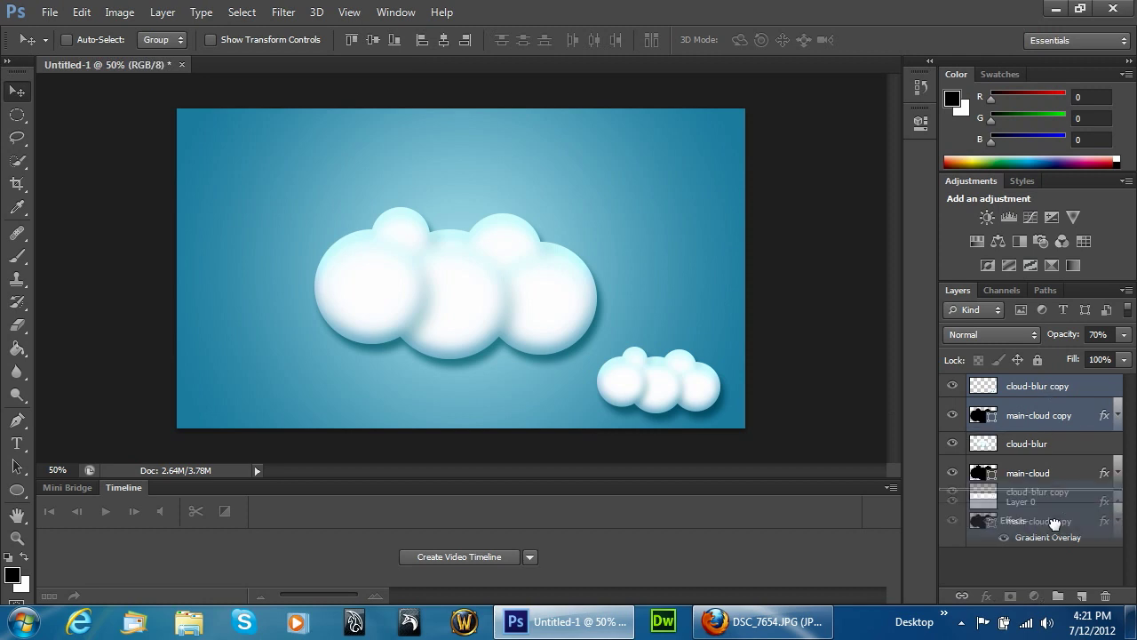
# Duplicate the small cloud's layers and place the copy in the canvas's lower-left corner.
pyautogui.hotkey('ctrl', 'j')
pyautogui.moveTo(719, 393); pyautogui.dragTo(307, 397)
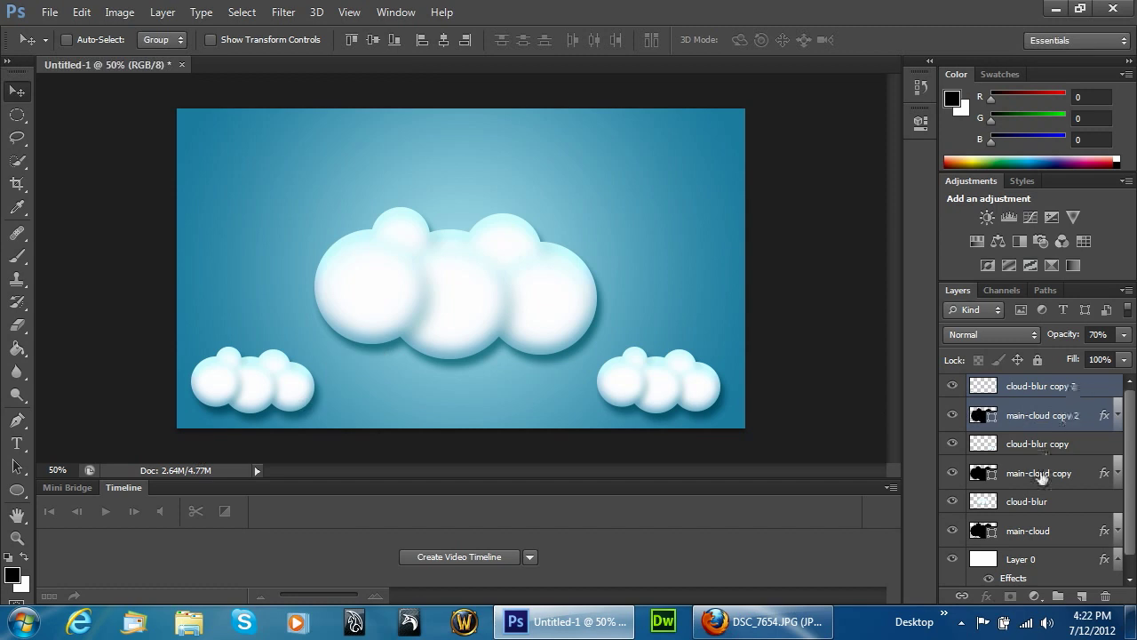
pyautogui.click(1051, 529)
pyautogui.scroll(-1, 1051, 540)
pyautogui.keyDown('shift'); pyautogui.click(1051, 540); pyautogui.keyUp('shift')
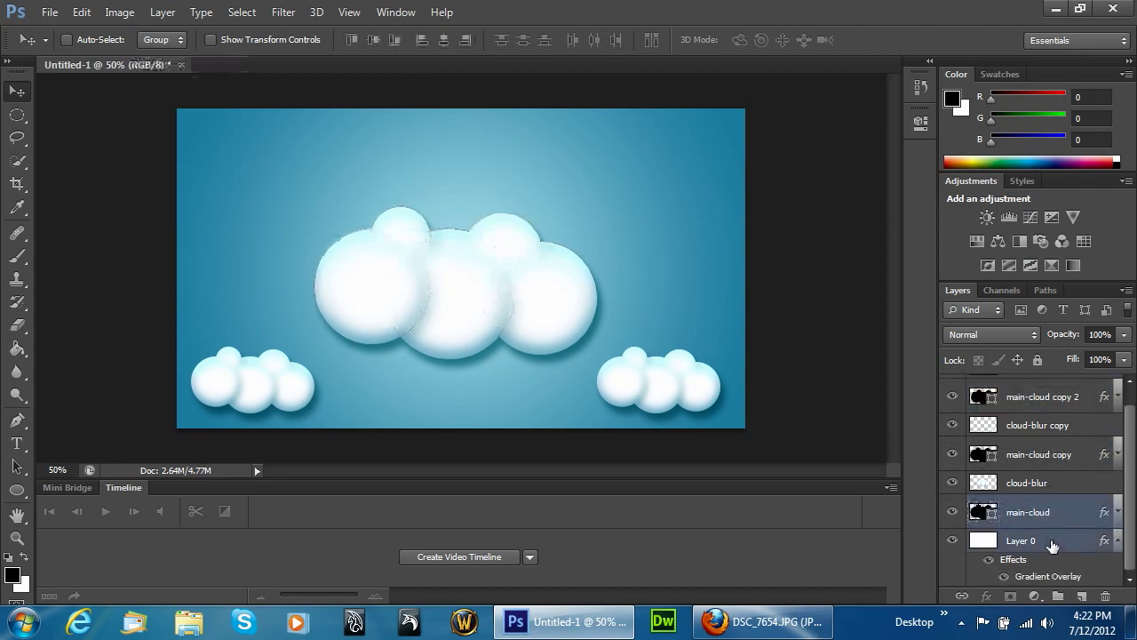
pyautogui.hotkey('ctrl', 'j')
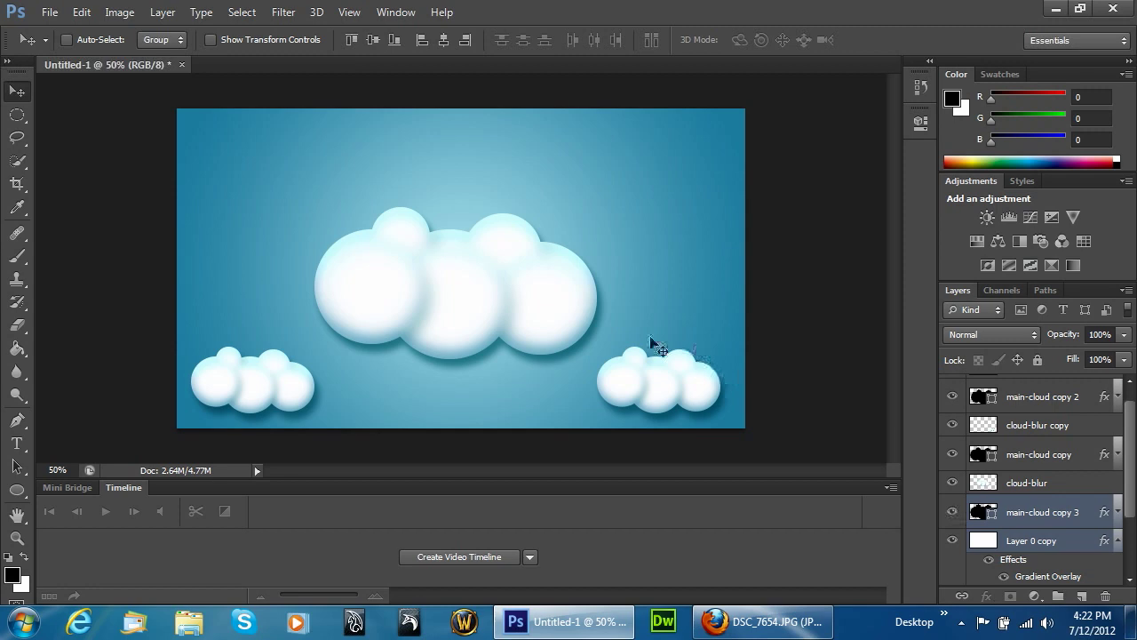
pyautogui.hotkey('ctrl', 't')
pyautogui.press('Return')
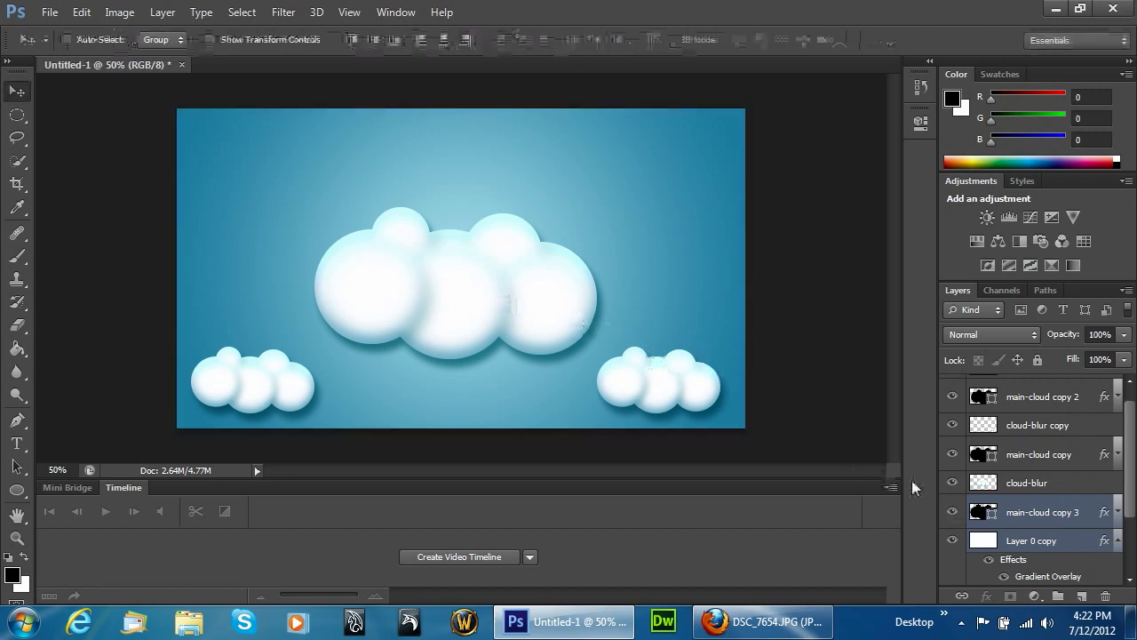
pyautogui.scroll(-2, 1120, 529)
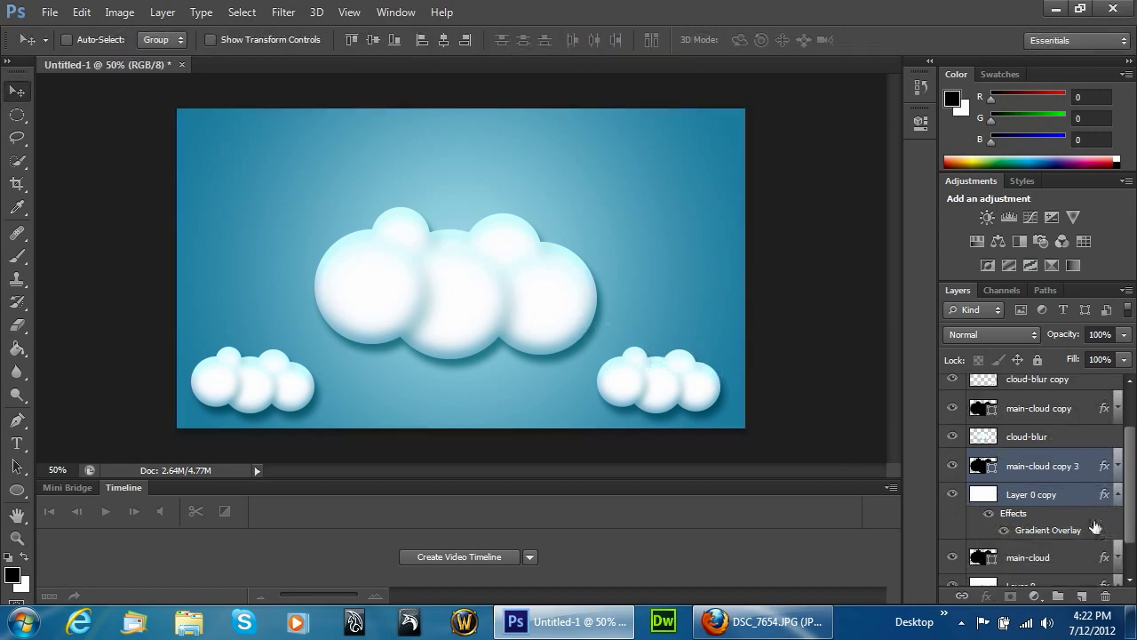
pyautogui.hotkey('ctrl', 'z')
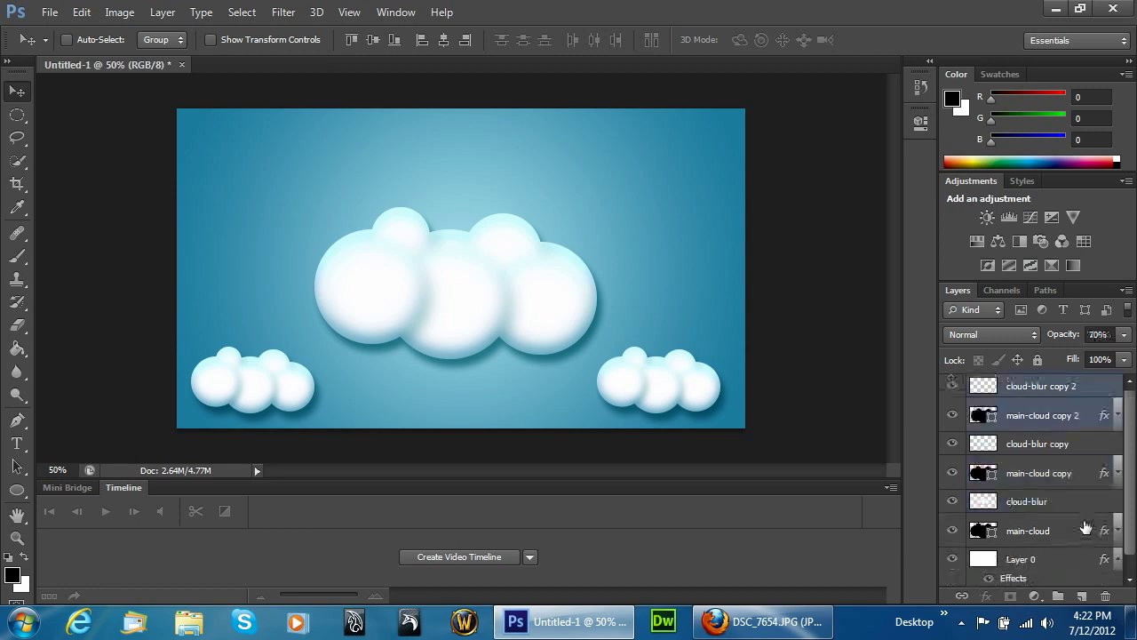
# Select the main-cloud and cloud-blur layers together and duplicate both.
pyautogui.click(1106, 443)
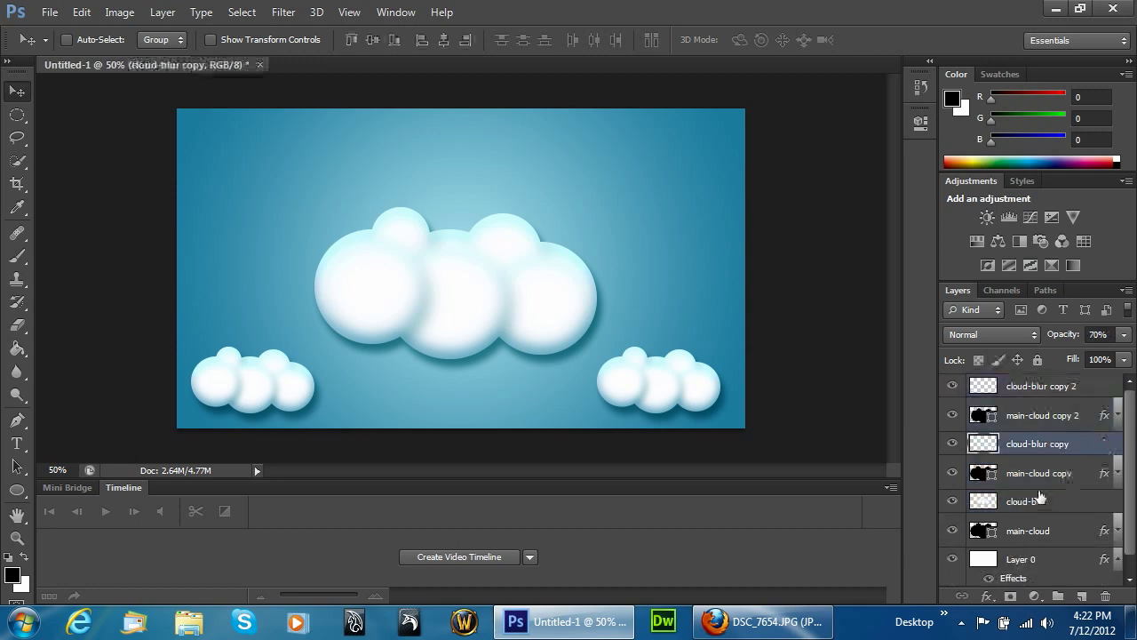
pyautogui.scroll(-1, 1053, 506)
pyautogui.click(1071, 508)
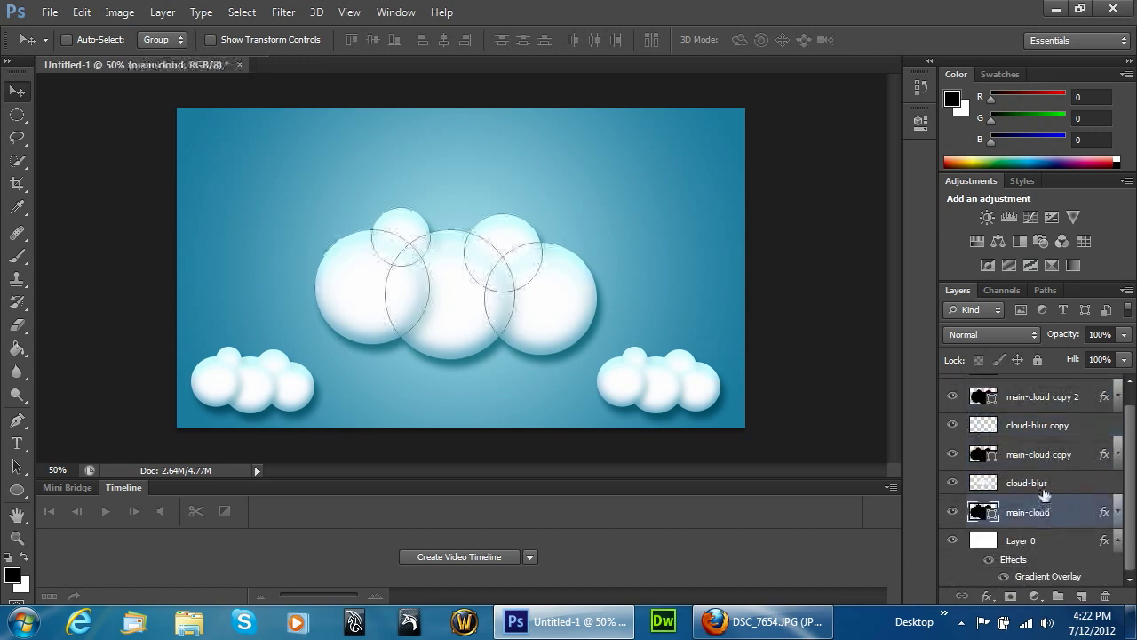
pyautogui.keyDown('shift'); pyautogui.click(1044, 491); pyautogui.keyUp('shift')
pyautogui.hotkey('ctrl', 'j')
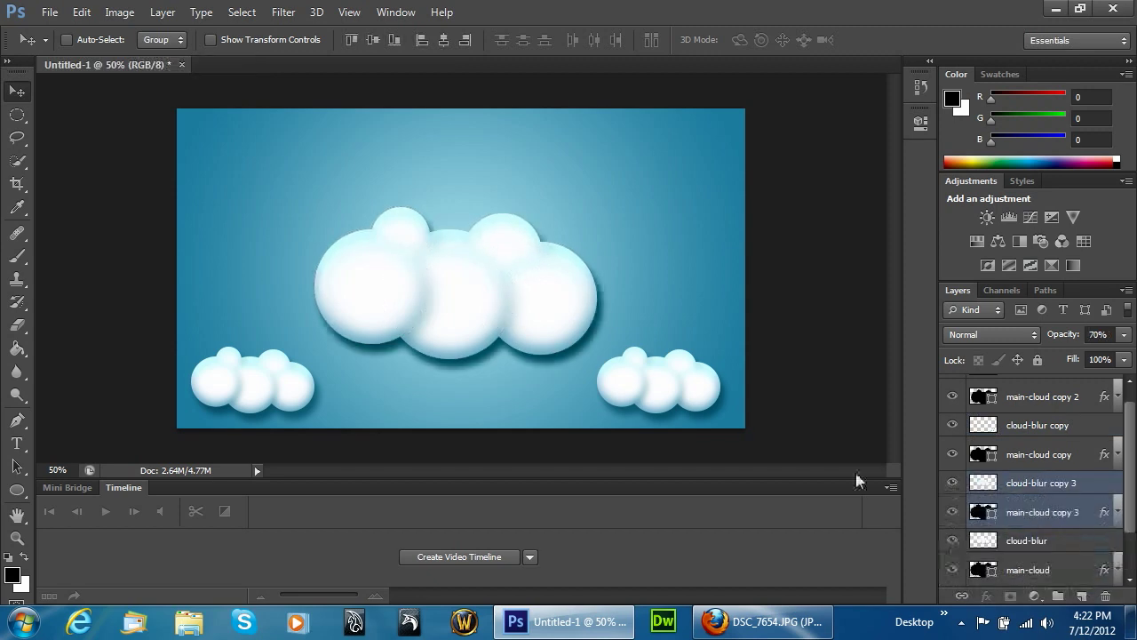
# Scale the new copy of the large cloud down somewhat and move it to the lower-left part of the canvas.
pyautogui.hotkey('ctrl', 't')
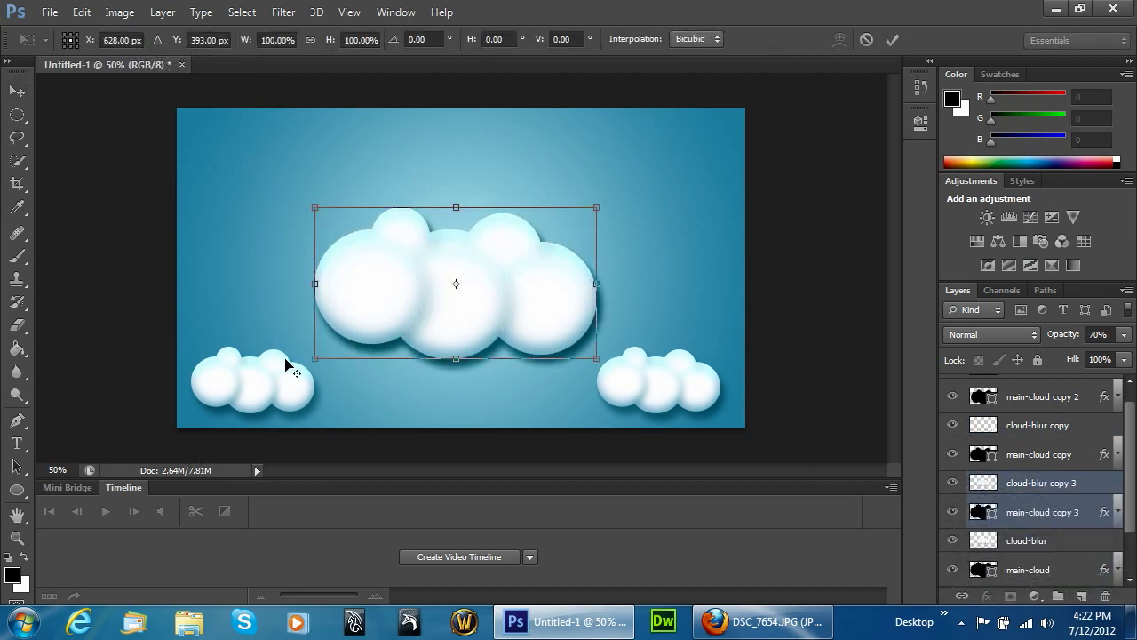
pyautogui.moveTo(322, 358); pyautogui.dragTo(352, 352)
pyautogui.press('Return')
pyautogui.moveTo(466, 305); pyautogui.dragTo(322, 355)
# Delete the cloud-blur copy 2 and main-cloud copy 2 layers.
pyautogui.scroll(1, 1035, 457)
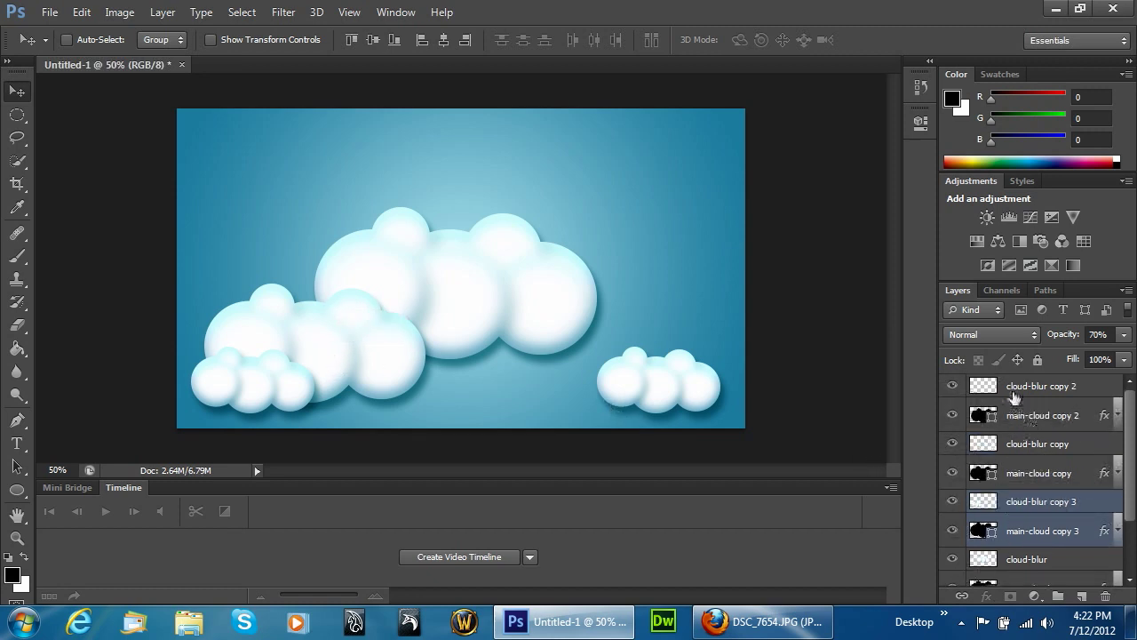
pyautogui.click(1000, 384)
pyautogui.keyDown('shift'); pyautogui.click(1039, 415); pyautogui.keyUp('shift')
pyautogui.click(1105, 596)
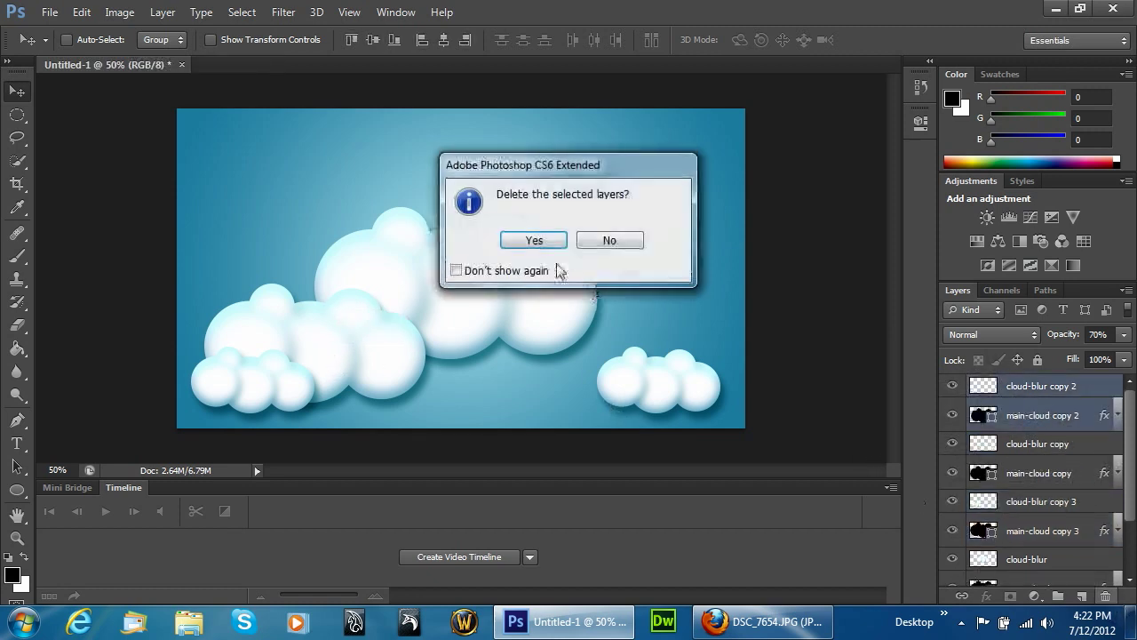
pyautogui.click(524, 240)
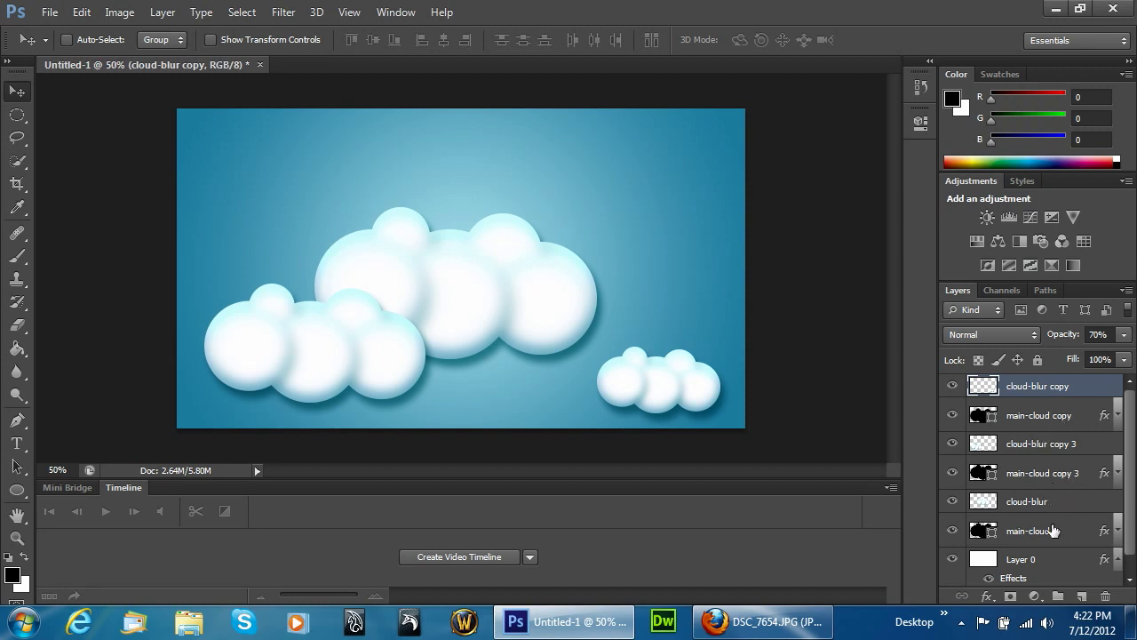
# Bring cloud-blur copy 3 and main-cloud copy 3 to the top of the layer stack and move that cloud slightly down.
pyautogui.click(1068, 481)
pyautogui.keyDown('shift'); pyautogui.click(1053, 447); pyautogui.keyUp('shift')
pyautogui.moveTo(1050, 451); pyautogui.dragTo(1064, 384)
pyautogui.moveTo(426, 293)
pyautogui.mouseDown()
pyautogui.moveTo(406, 292)
pyautogui.moveTo(424, 302)
pyautogui.mouseUp()
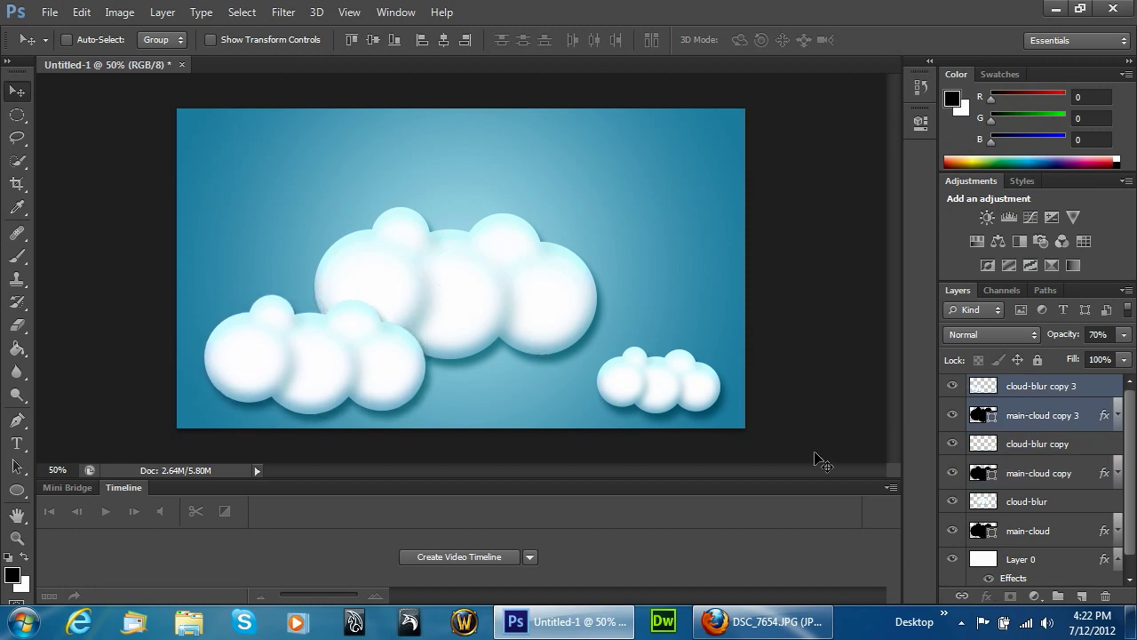
# Select main-cloud and cloud-blur and move the large cloud slightly down and to the right.
pyautogui.click(1044, 532)
pyautogui.keyDown('shift'); pyautogui.click(1031, 501); pyautogui.keyUp('shift')
pyautogui.moveTo(563, 310); pyautogui.dragTo(616, 255)
pyautogui.moveTo(489, 236); pyautogui.dragTo(520, 296)
# Scale the lower-left cloud, cloud-blur copy 3 with main-cloud copy 3, down until it stands clear of the large cloud.
pyautogui.click(1069, 398)
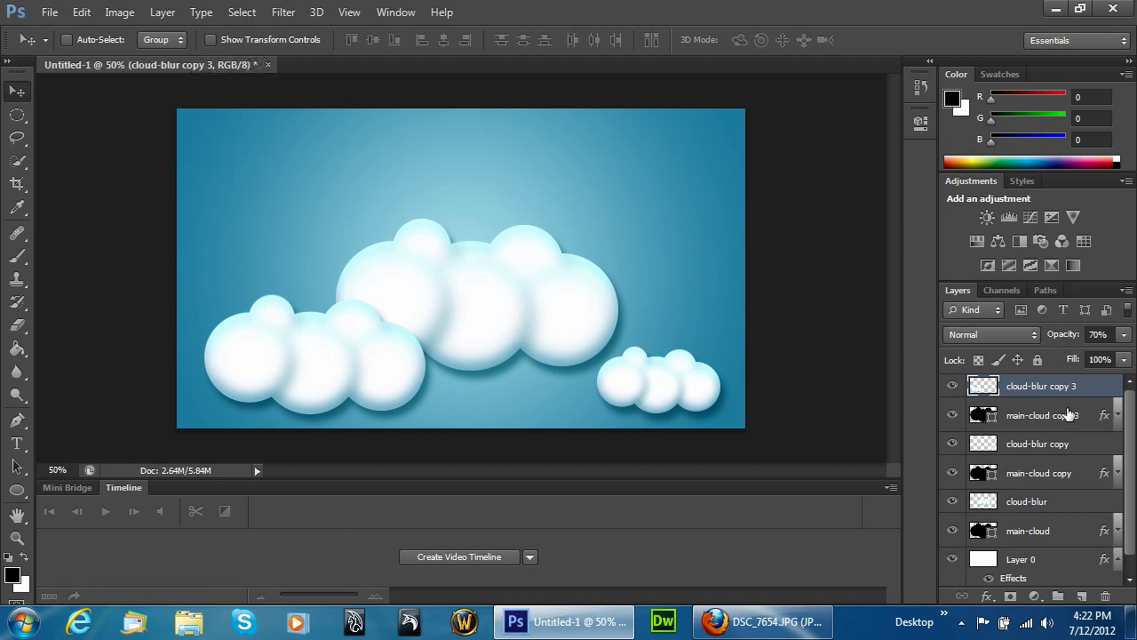
pyautogui.keyDown('shift'); pyautogui.click(1066, 415); pyautogui.keyUp('shift')
pyautogui.hotkey('ctrl', 't')
pyautogui.moveTo(425, 302); pyautogui.dragTo(362, 318)
pyautogui.press('Return')
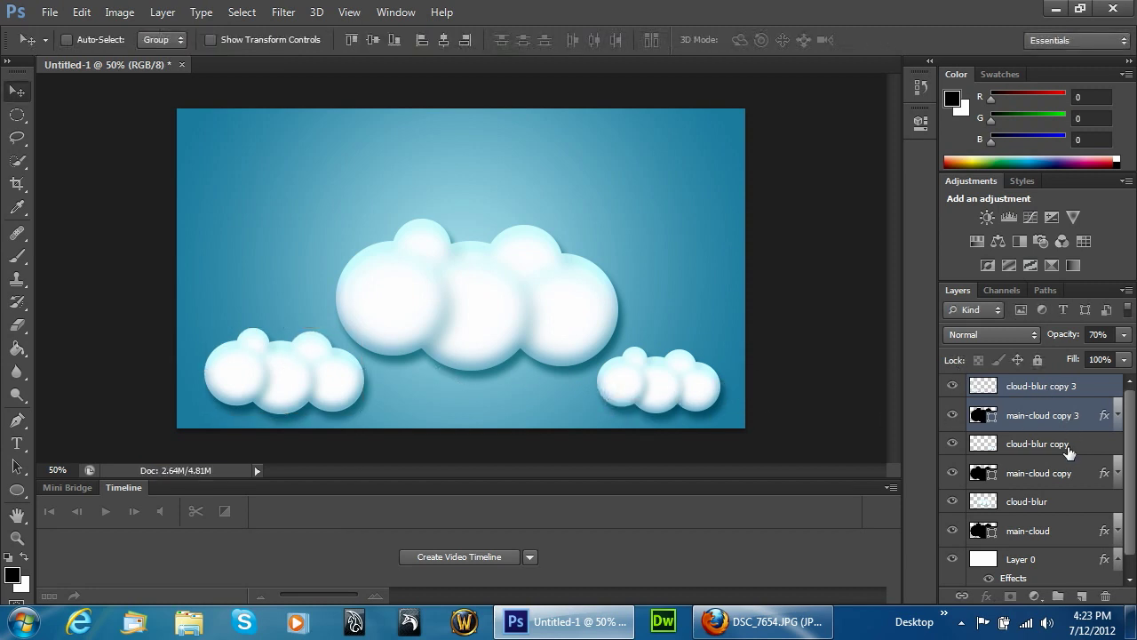
# Scale the main-cloud and cloud-blur layers to about 77% and move that cloud down between the two smaller ones.
pyautogui.click(1058, 531)
pyautogui.keyDown('ctrl'); pyautogui.click(1034, 502); pyautogui.keyUp('ctrl')
pyautogui.hotkey('ctrl', 't')
pyautogui.moveTo(616, 379); pyautogui.dragTo(544, 342)
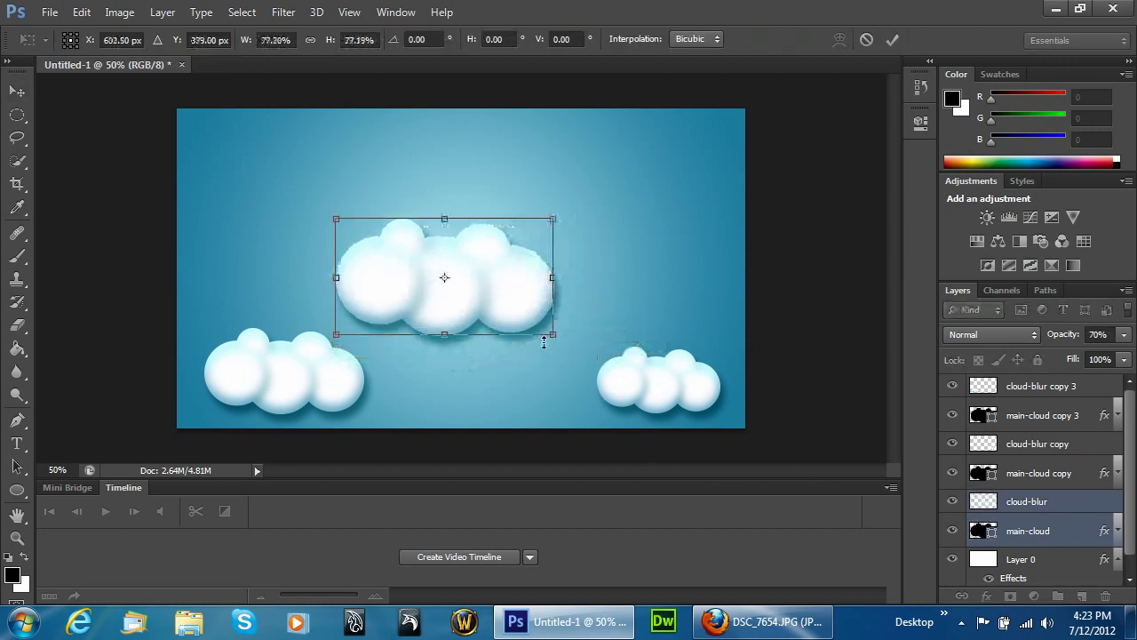
pyautogui.press('Return')
pyautogui.moveTo(456, 322); pyautogui.dragTo(479, 352)
# Draw a thin, wide rectangular marquee selection centred near the canvas's upper edge.
pyautogui.rightClick(17, 114)
pyautogui.click(97, 119)
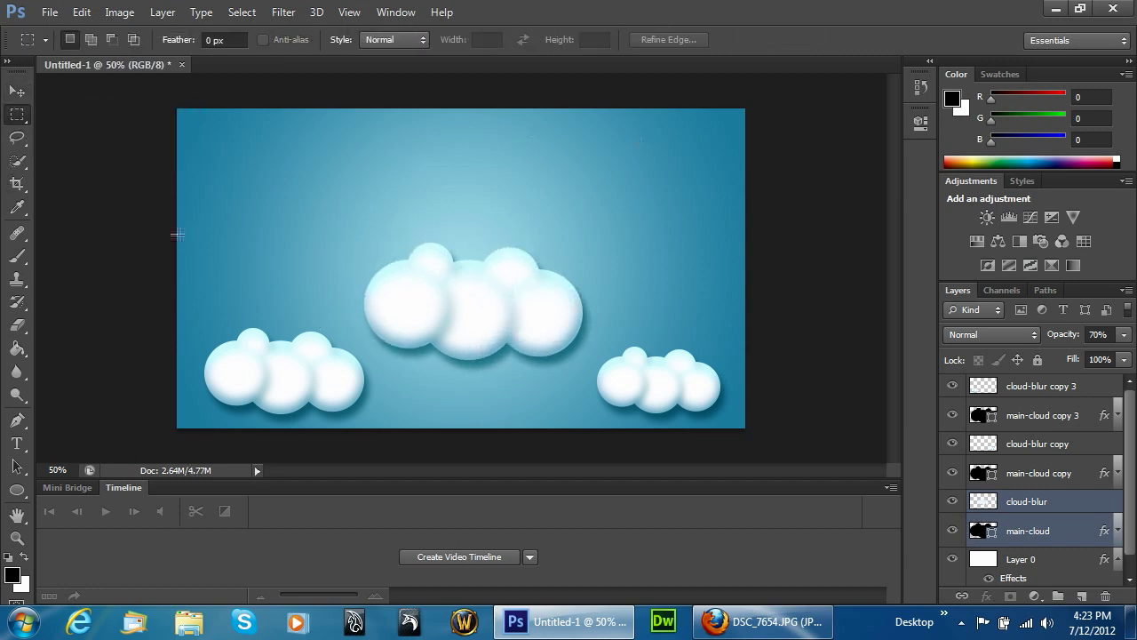
pyautogui.moveTo(393, 123); pyautogui.dragTo(525, 135)
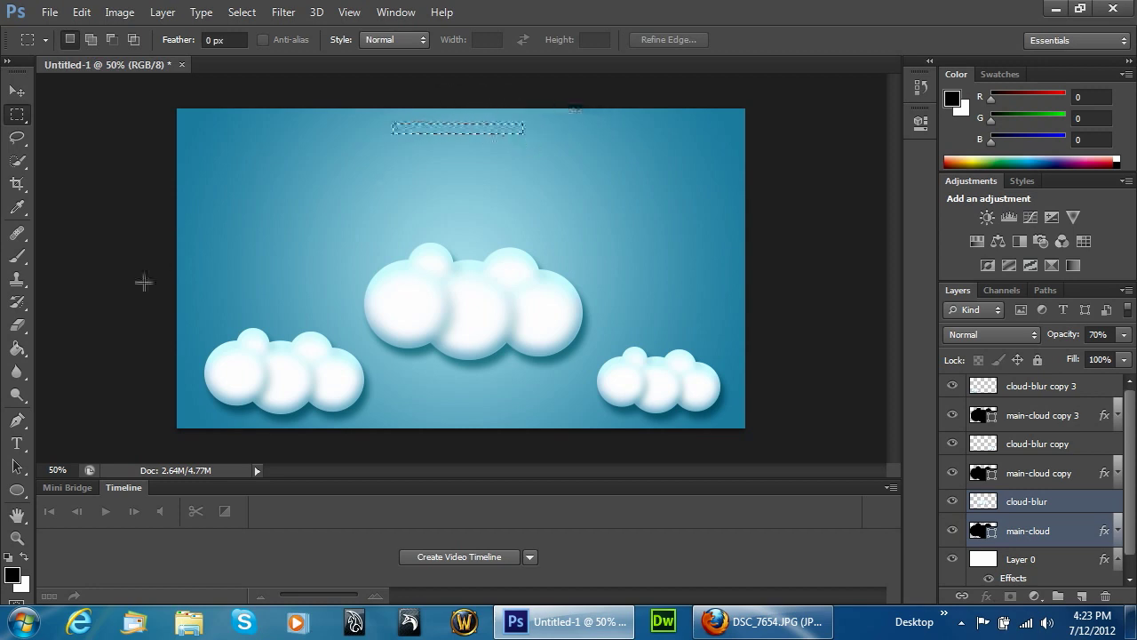
# Fill the thin selection with a horizontal rainbow gradient on a new layer above all the others.
pyautogui.click(18, 348)
pyautogui.click(103, 345)
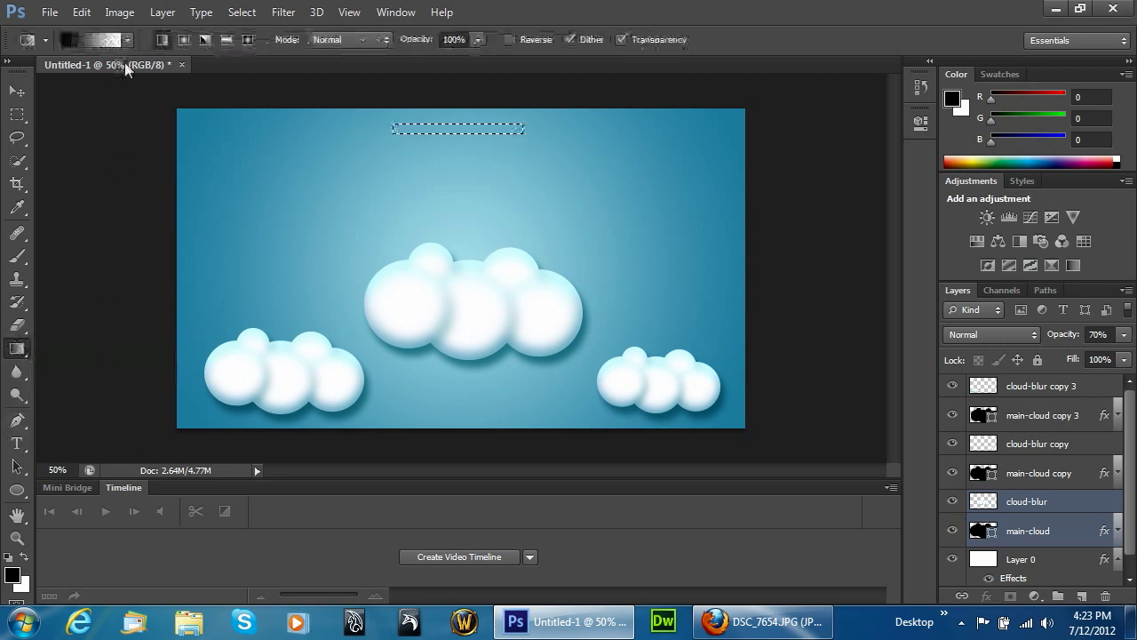
pyautogui.click(127, 40)
pyautogui.click(42, 139)
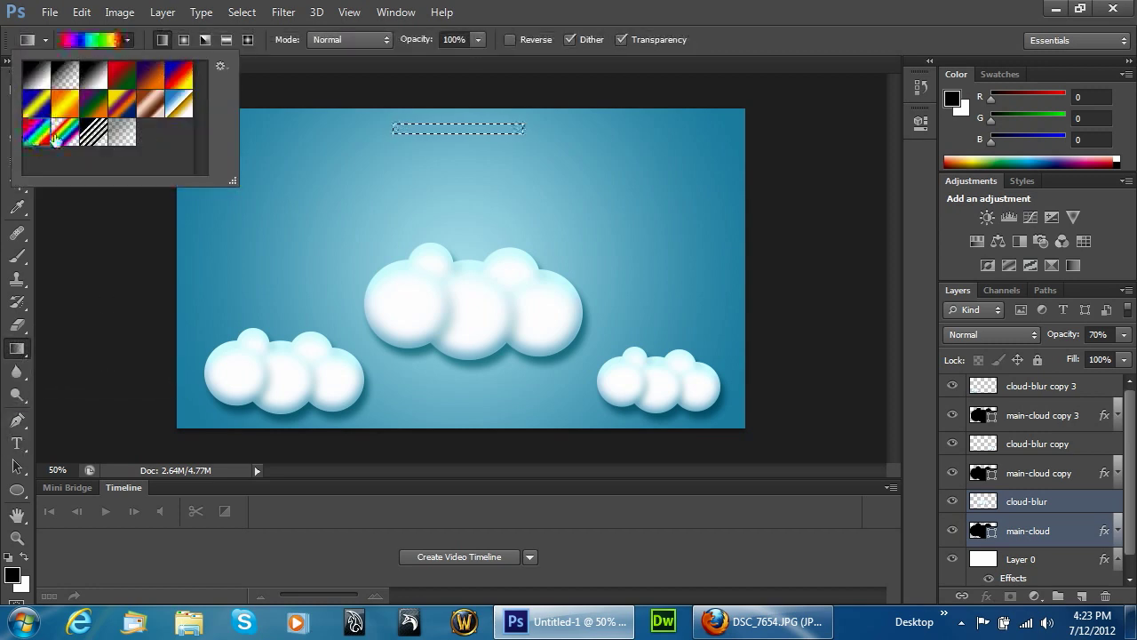
pyautogui.click(1097, 400)
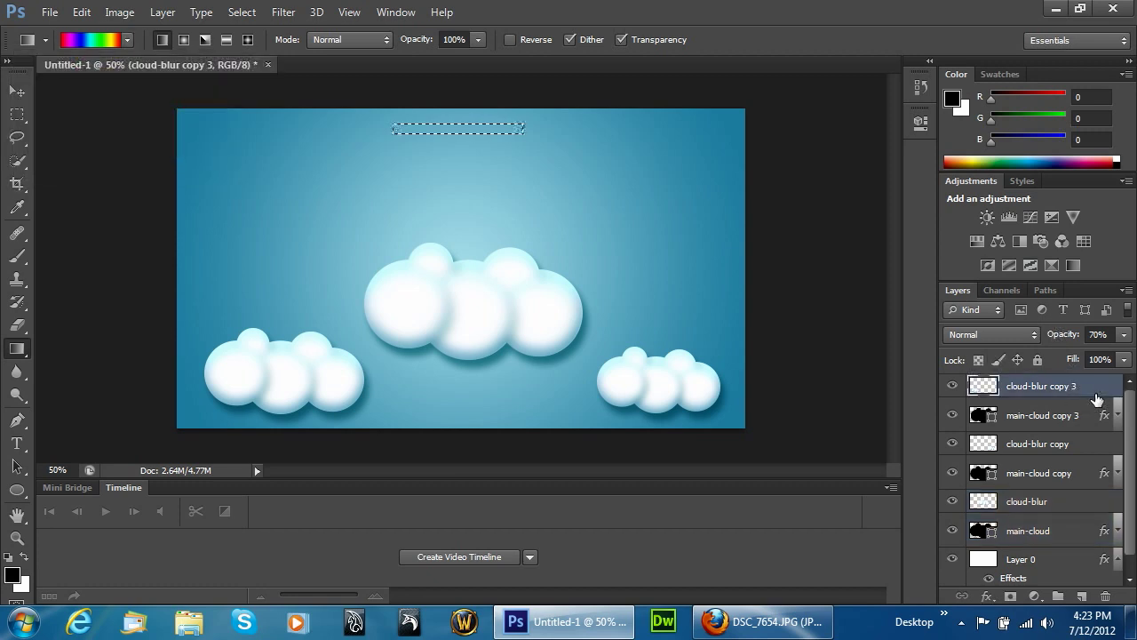
pyautogui.click(1081, 596)
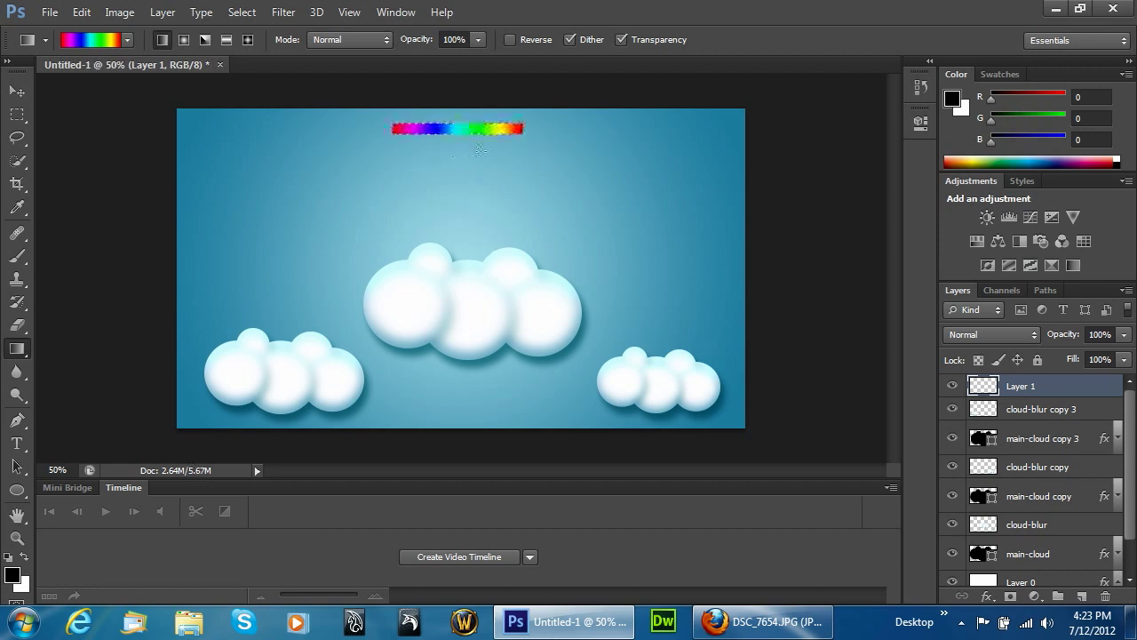
# Reshape the rainbow strip into a band that tapers from the canvas's upper edge down to the middle of the main cloud.
pyautogui.press('v')
pyautogui.moveTo(497, 152); pyautogui.dragTo(499, 132)
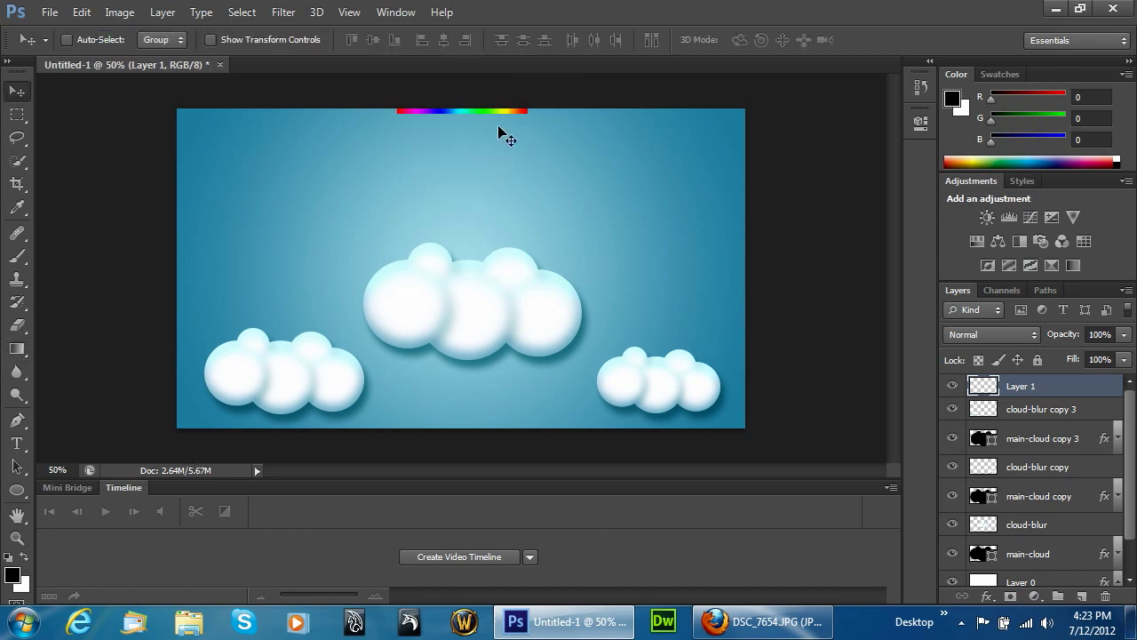
pyautogui.hotkey('ctrl', 't')
pyautogui.moveTo(462, 159); pyautogui.dragTo(510, 305)
pyautogui.moveTo(401, 303); pyautogui.dragTo(433, 302)
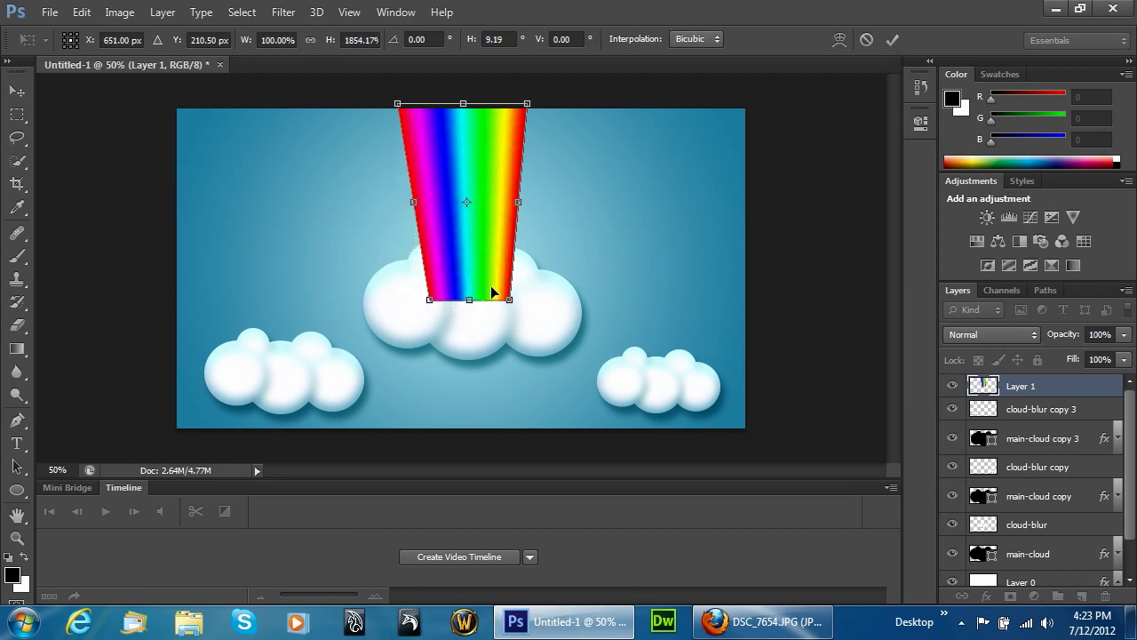
pyautogui.press('Return')
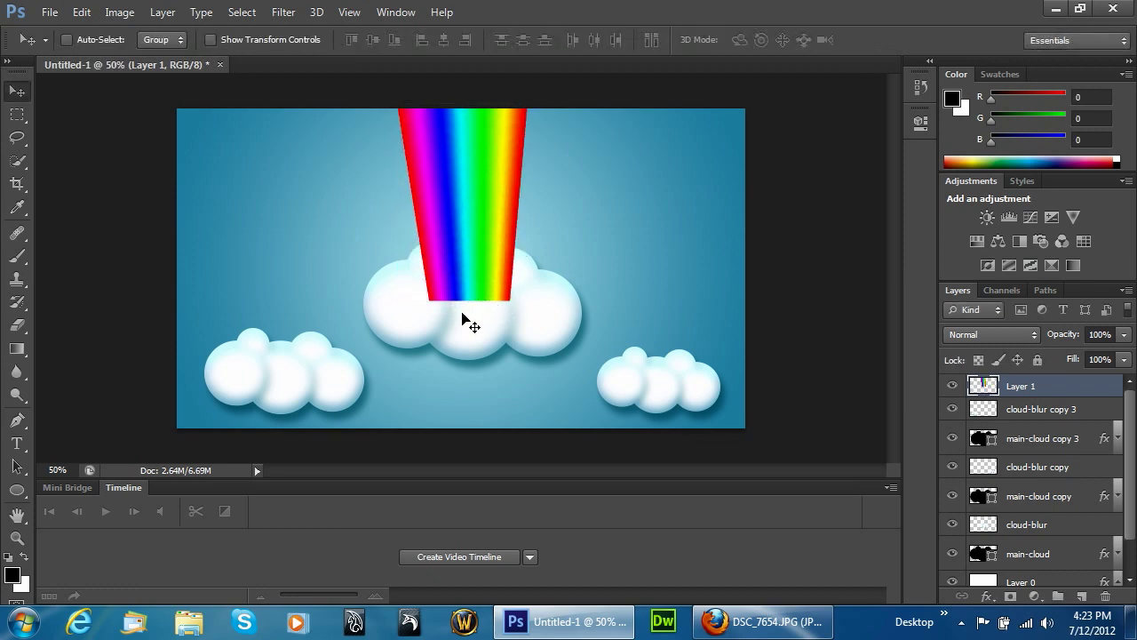
# Place Layer 1 directly below cloud-blur and erase the rainbow's lower end with a soft 187 px eraser.
pyautogui.moveTo(1067, 392); pyautogui.dragTo(1029, 494)
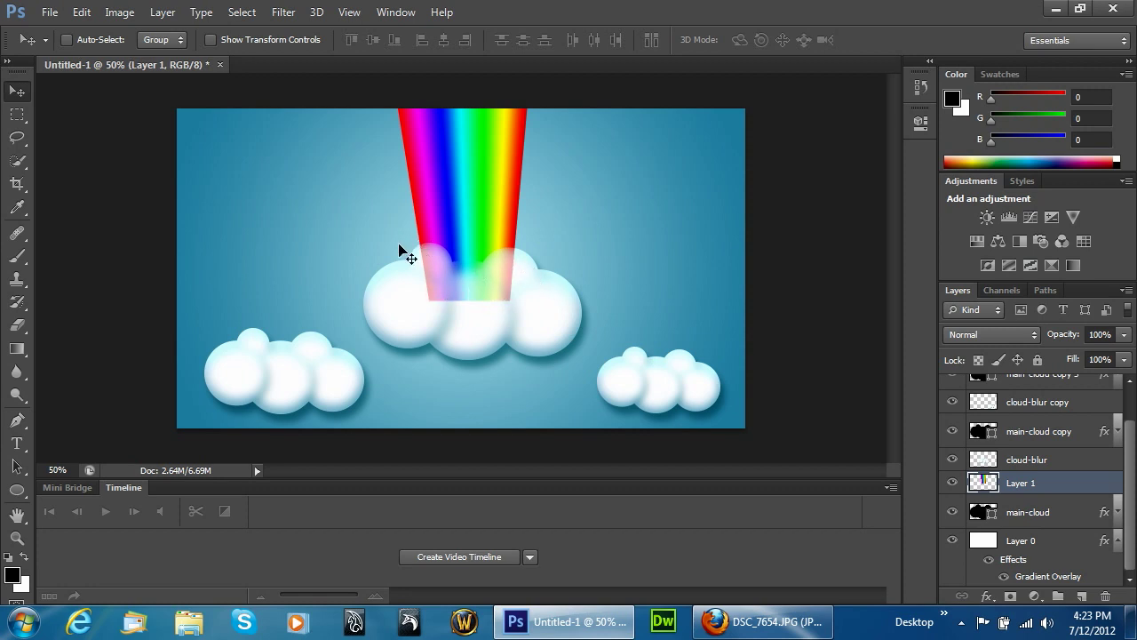
pyautogui.click(19, 328)
pyautogui.rightClick(425, 307)
pyautogui.click(573, 433)
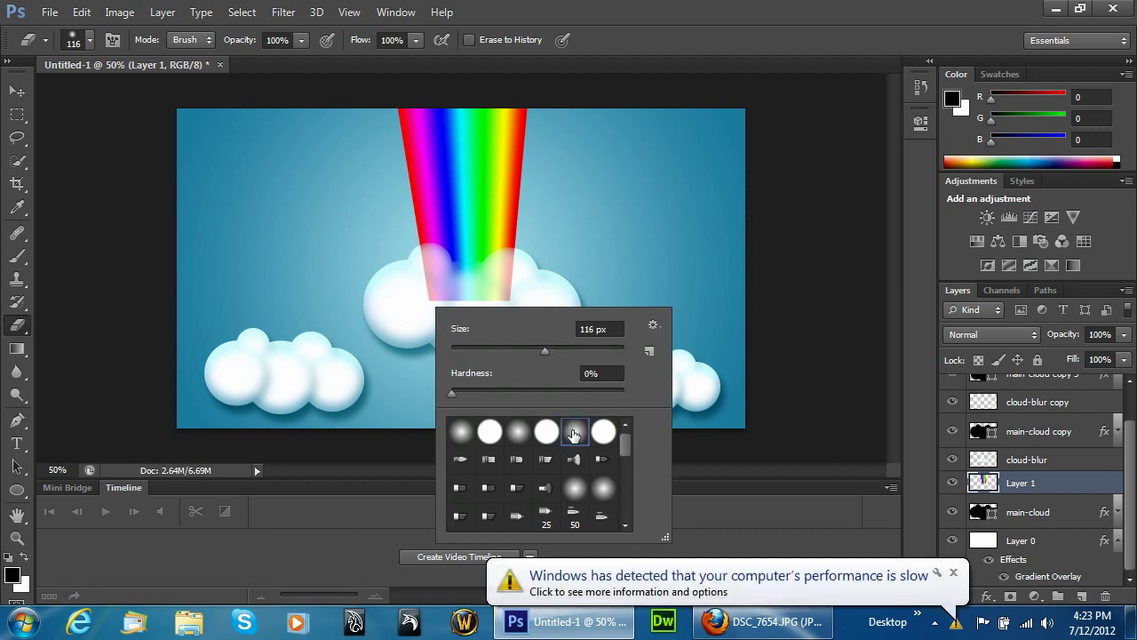
pyautogui.moveTo(563, 357); pyautogui.dragTo(575, 349)
pyautogui.click(432, 300)
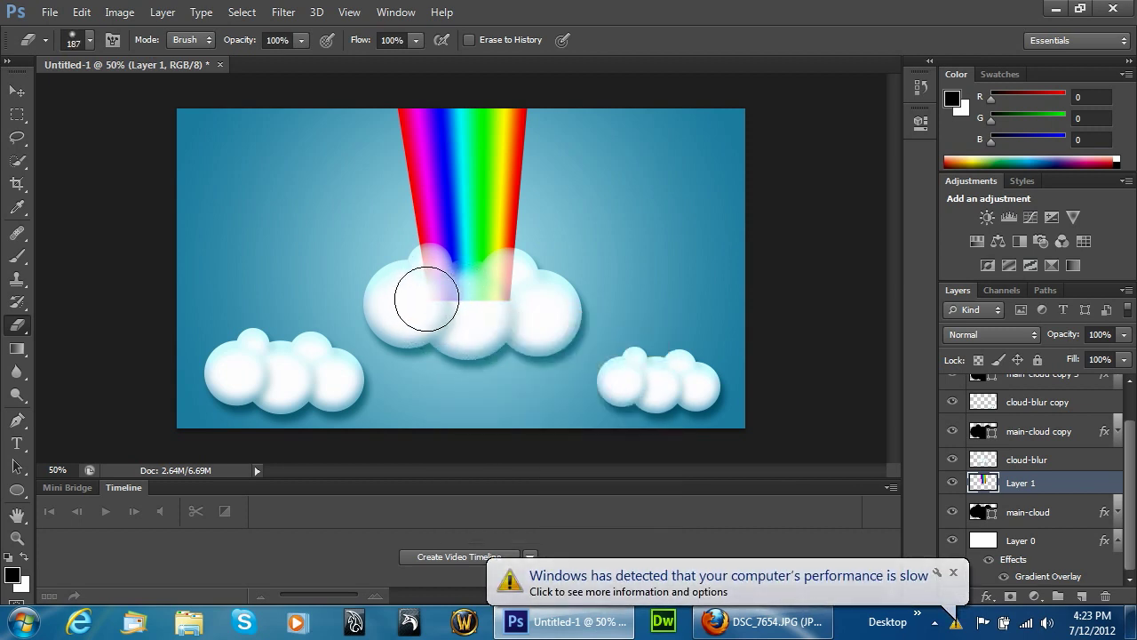
pyautogui.moveTo(449, 323)
pyautogui.mouseDown()
pyautogui.moveTo(500, 311)
pyautogui.moveTo(521, 321)
pyautogui.moveTo(528, 275)
pyautogui.mouseUp()
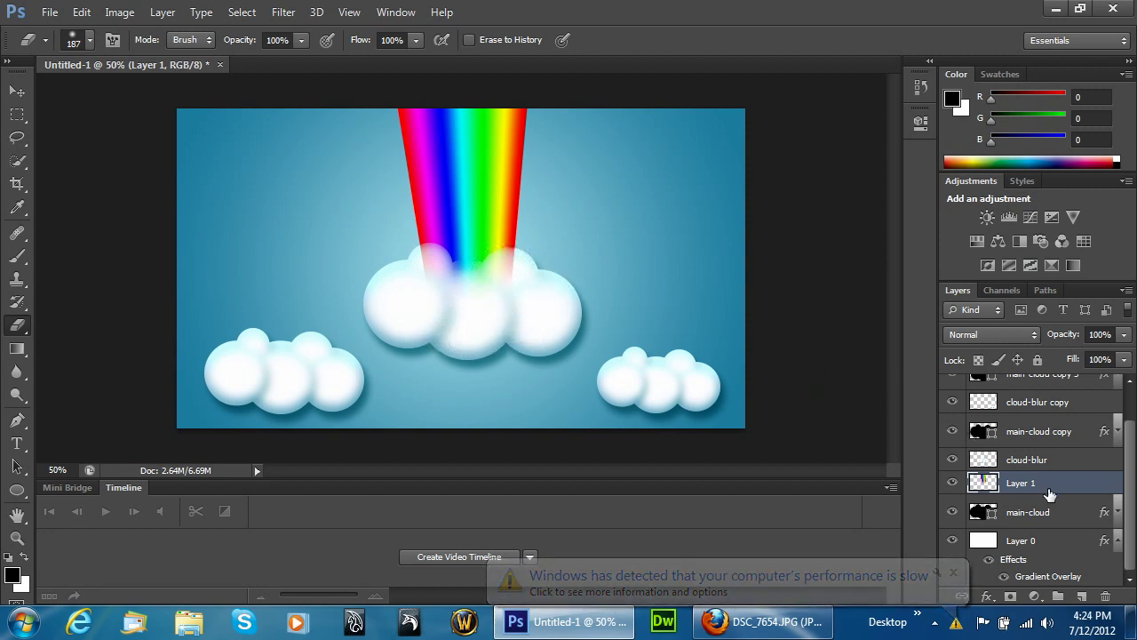
# Blur the cloud-blur layer where the rainbow meets the main cloud, using the Blur tool with a soft 319 px brush.
pyautogui.click(1047, 461)
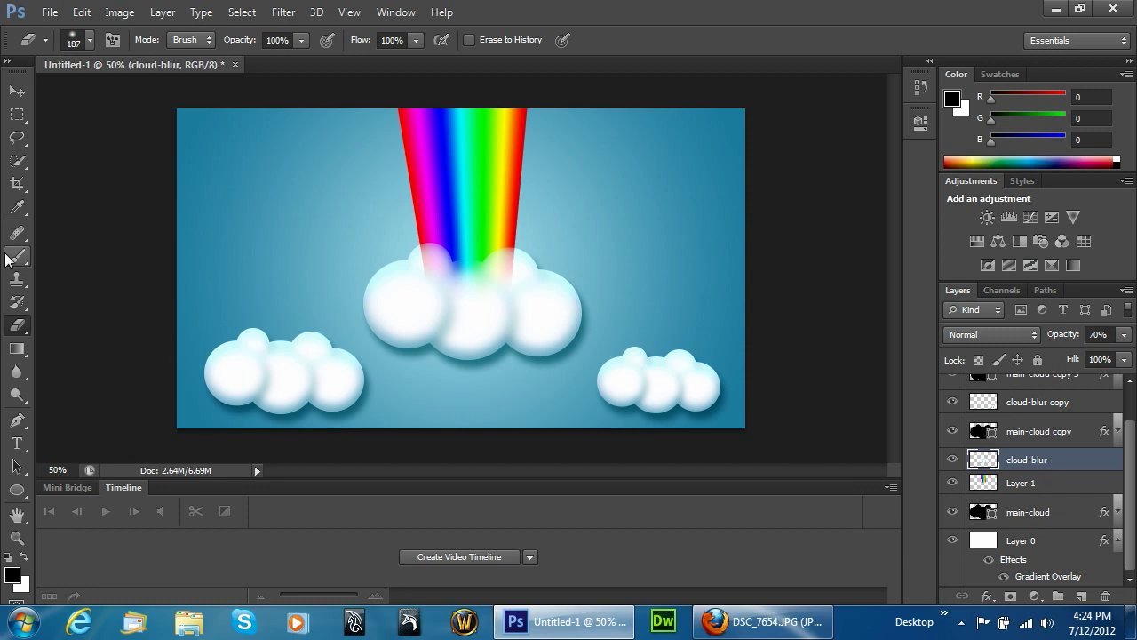
pyautogui.click(17, 371)
pyautogui.rightClick(435, 297)
pyautogui.moveTo(462, 339); pyautogui.dragTo(604, 338)
pyautogui.click(576, 420)
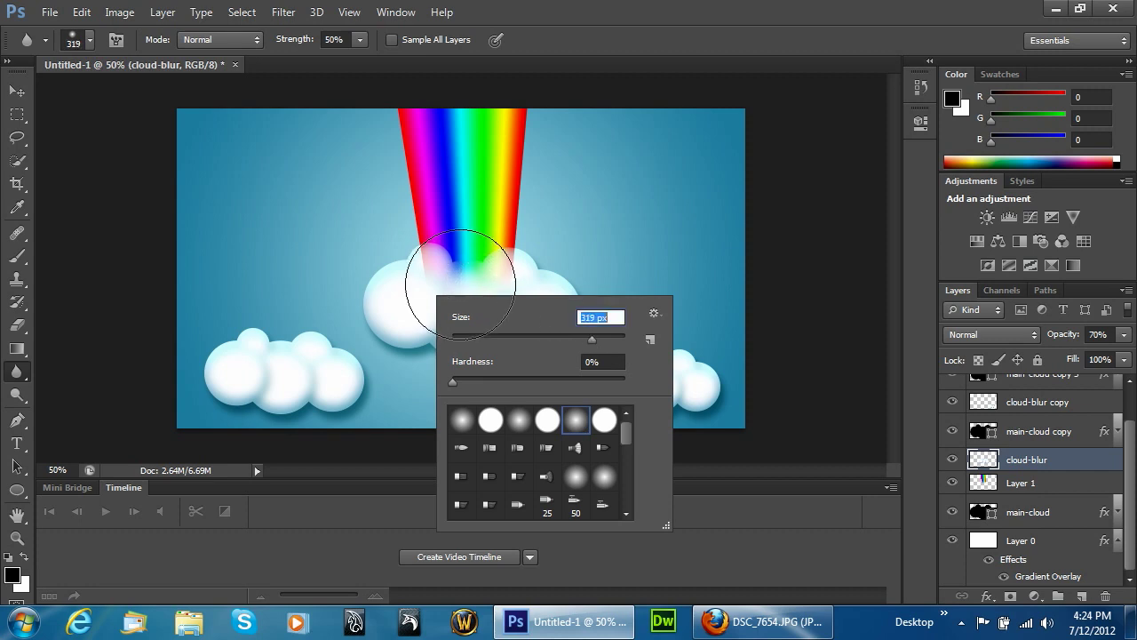
pyautogui.press('Return')
pyautogui.moveTo(467, 249)
pyautogui.mouseDown()
pyautogui.moveTo(482, 263)
pyautogui.moveTo(476, 248)
pyautogui.moveTo(480, 261)
pyautogui.moveTo(456, 256)
pyautogui.mouseUp()
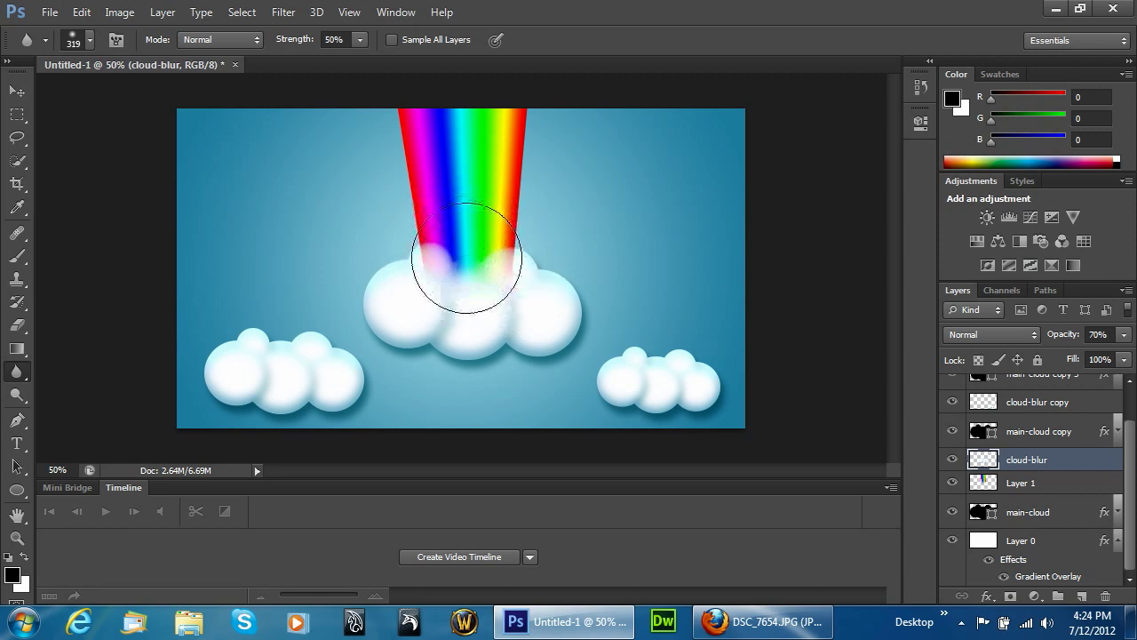
# Set the Blur tool's strength to 100% and blur the cloud-blur layer over the main cloud again.
pyautogui.click(360, 40)
pyautogui.moveTo(391, 69); pyautogui.dragTo(436, 62)
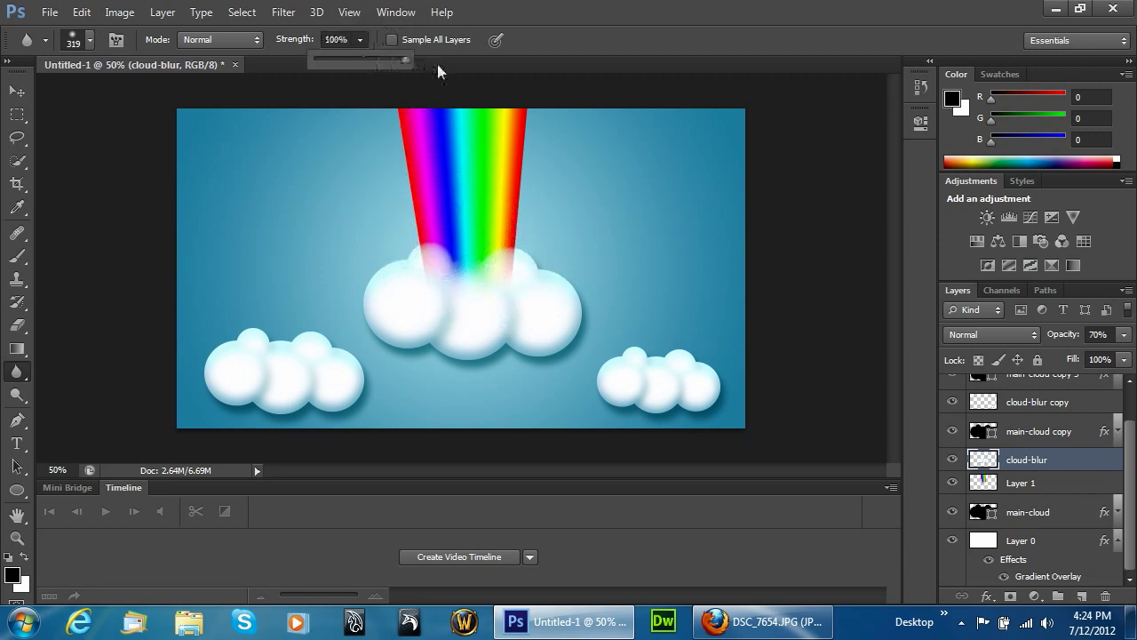
pyautogui.moveTo(460, 261)
pyautogui.mouseDown()
pyautogui.moveTo(463, 229)
pyautogui.moveTo(479, 237)
pyautogui.moveTo(459, 233)
pyautogui.moveTo(478, 237)
pyautogui.moveTo(475, 249)
pyautogui.moveTo(528, 287)
pyautogui.mouseUp()
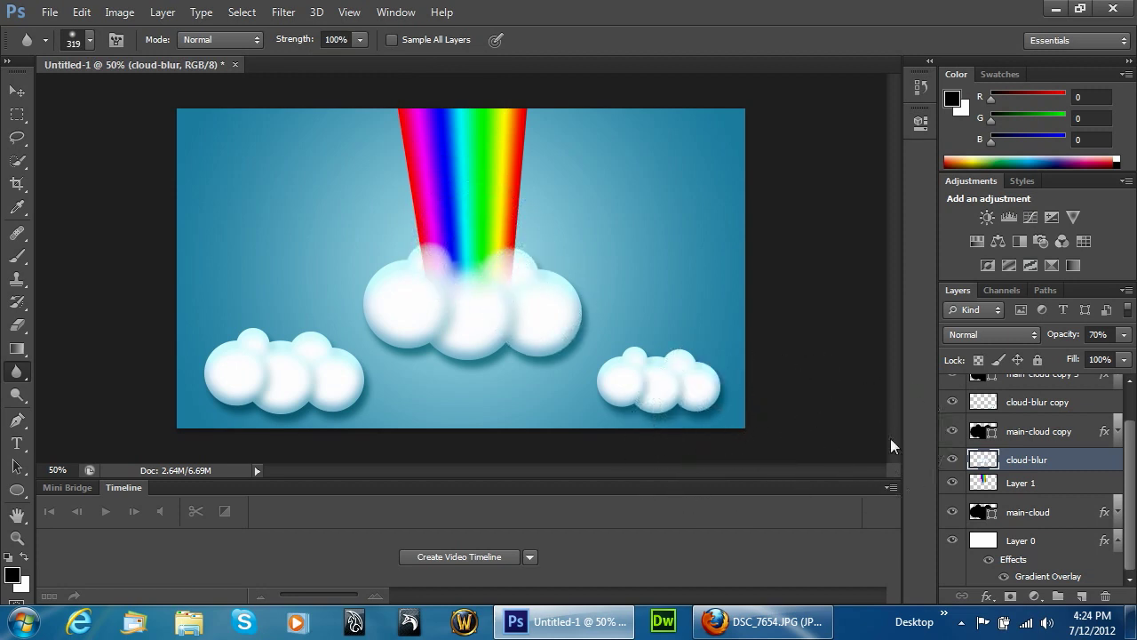
pyautogui.moveTo(554, 338)
pyautogui.mouseDown()
pyautogui.moveTo(471, 186)
pyautogui.moveTo(376, 116)
pyautogui.mouseUp()
# Delete Layer 1 with the gradient rainbow band.
pyautogui.click(1049, 483)
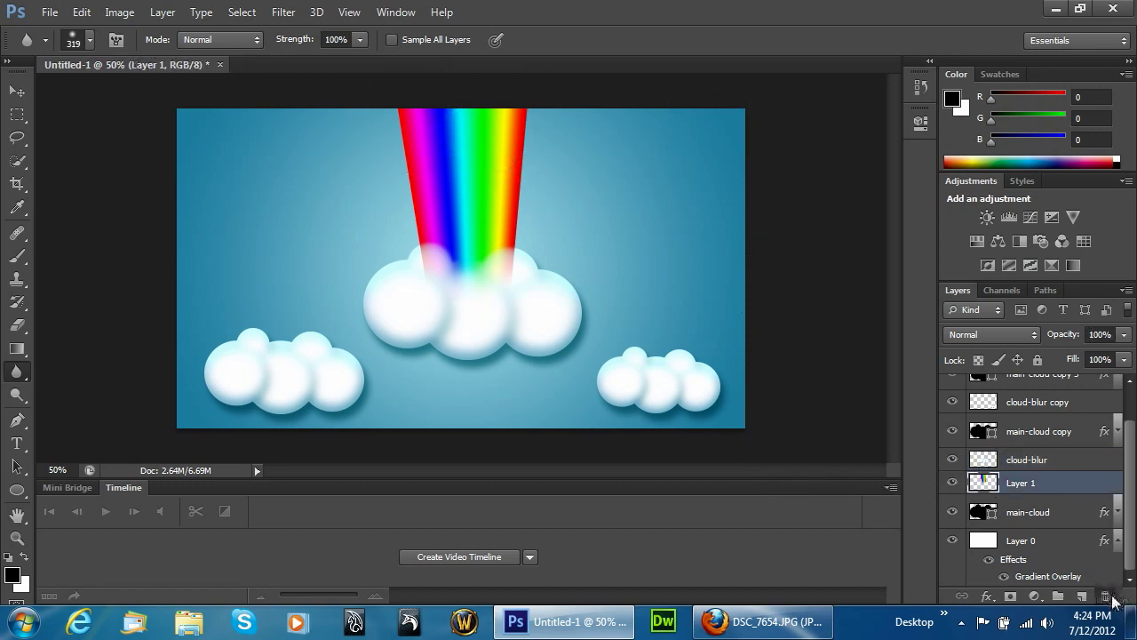
pyautogui.click(1106, 597)
pyautogui.press('Return')
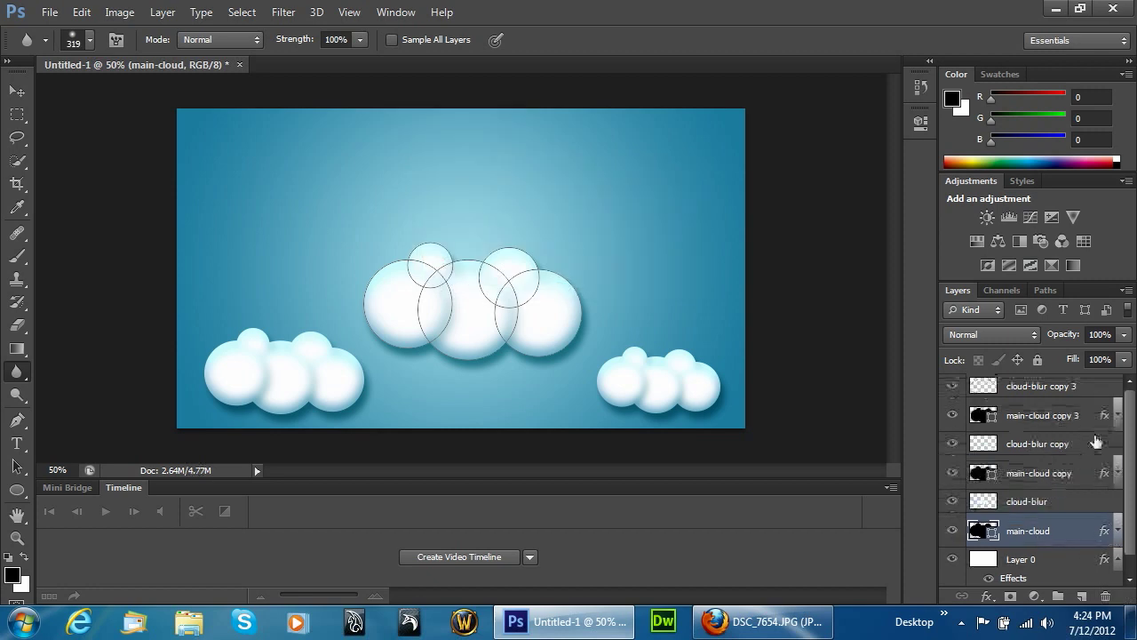
# Merge the layers from cloud-blur copy 3 down to main-cloud copy and blur the small right-hand cloud on the merged layer.
pyautogui.click(1092, 387)
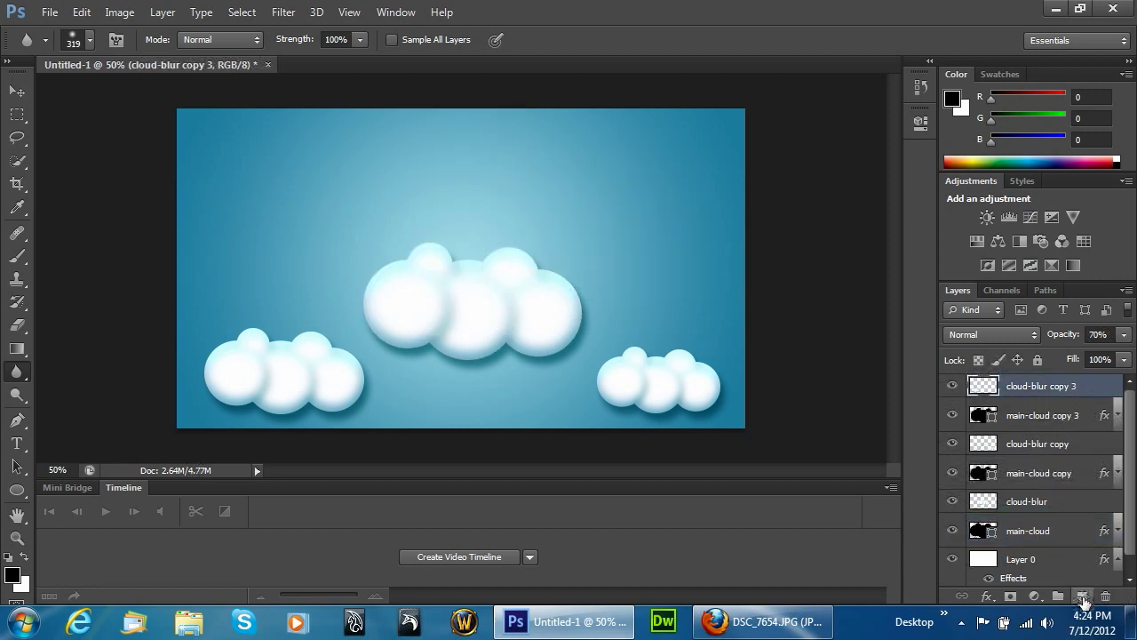
pyautogui.keyDown('shift'); pyautogui.click(1071, 480); pyautogui.keyUp('shift')
pyautogui.hotkey('ctrl', 'e')
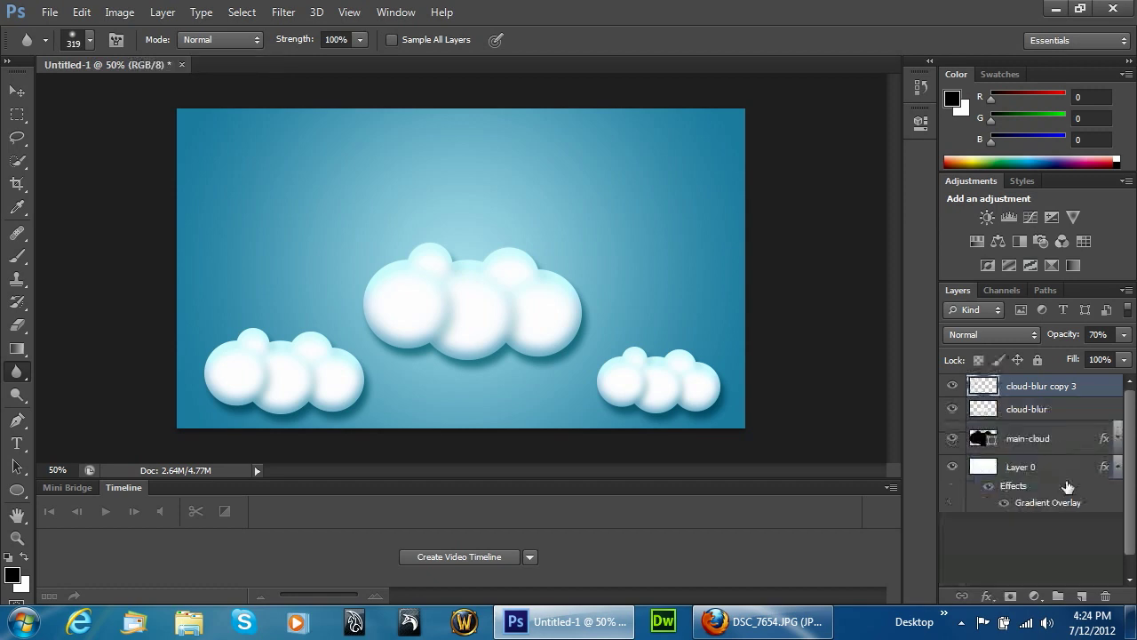
pyautogui.click(952, 385)
pyautogui.click(952, 385)
pyautogui.moveTo(666, 397); pyautogui.dragTo(704, 405)
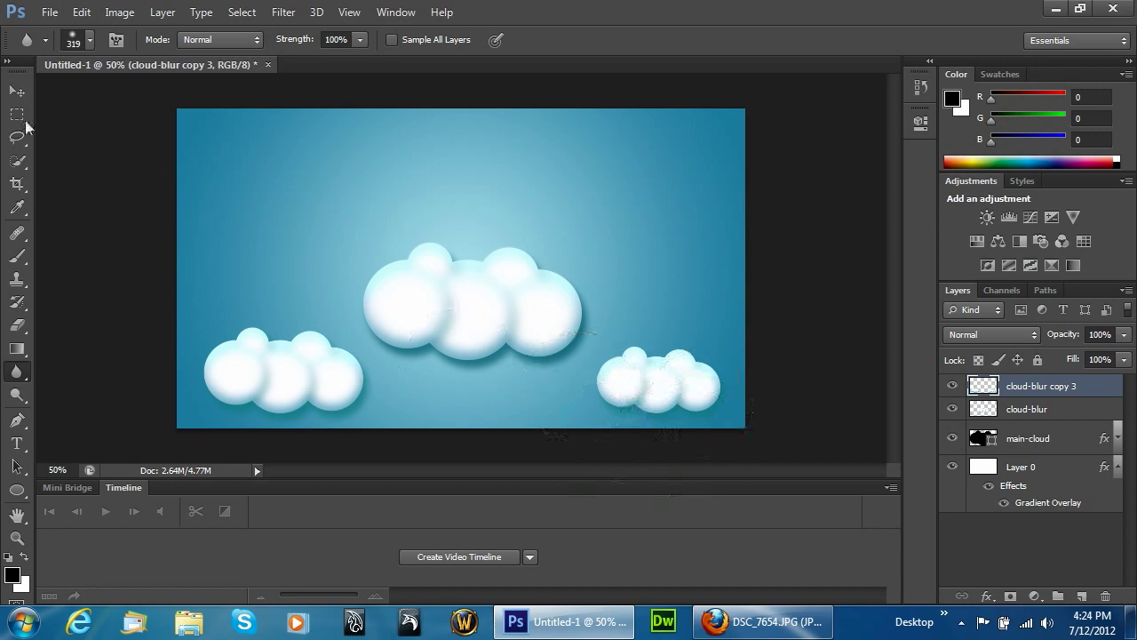
# Create a layer group named clouds above cloud-blur copy 3.
pyautogui.click(17, 90)
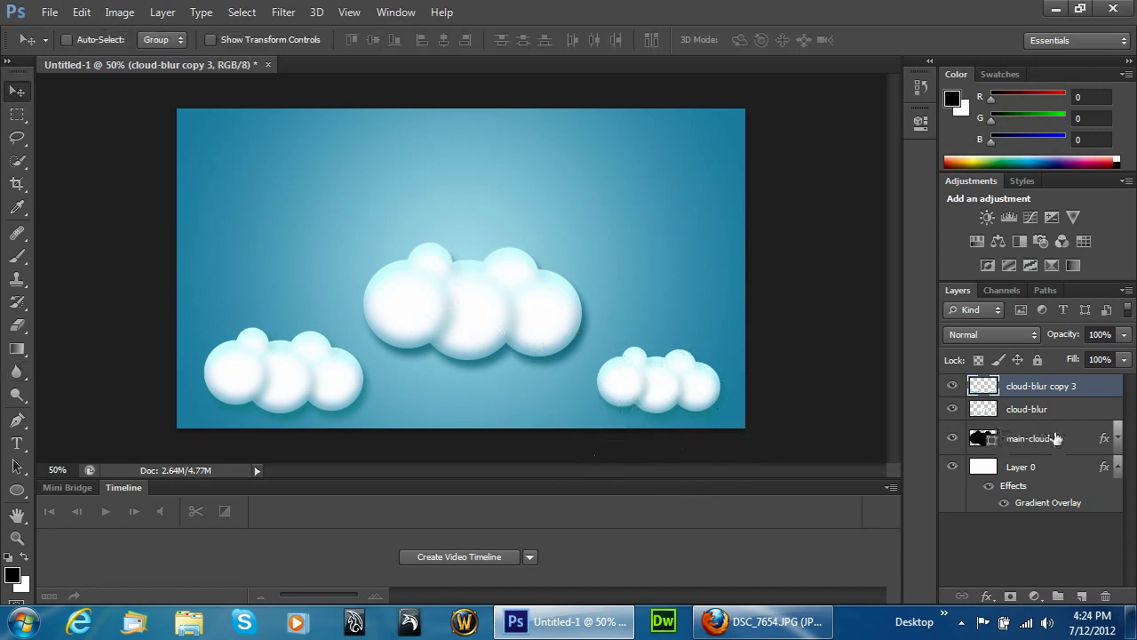
pyautogui.click(1091, 441)
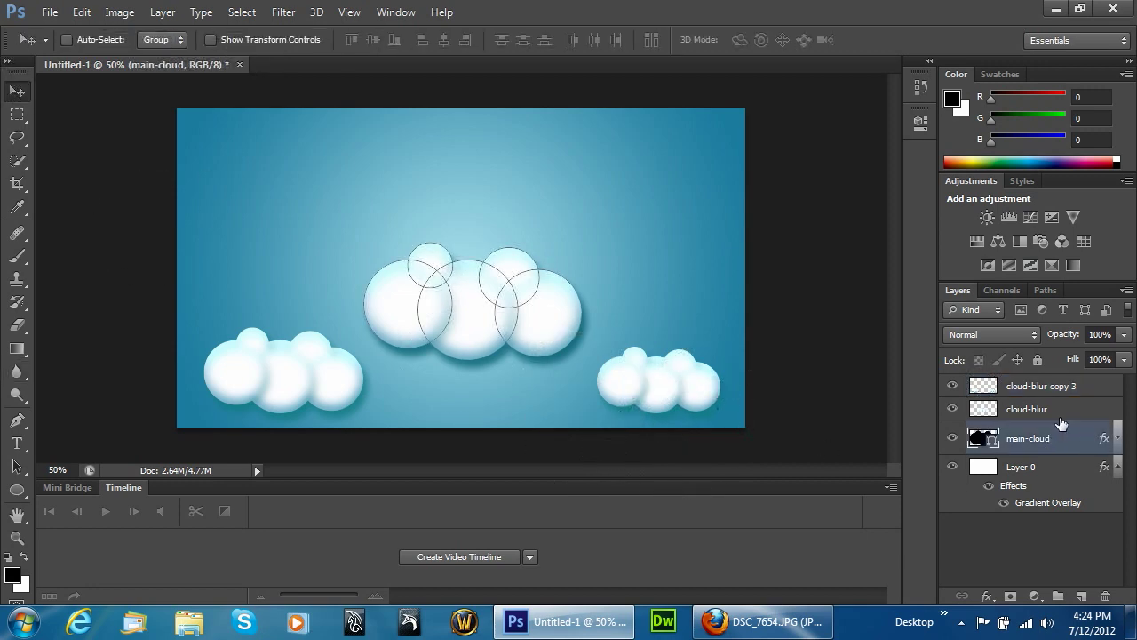
pyautogui.click(1043, 387)
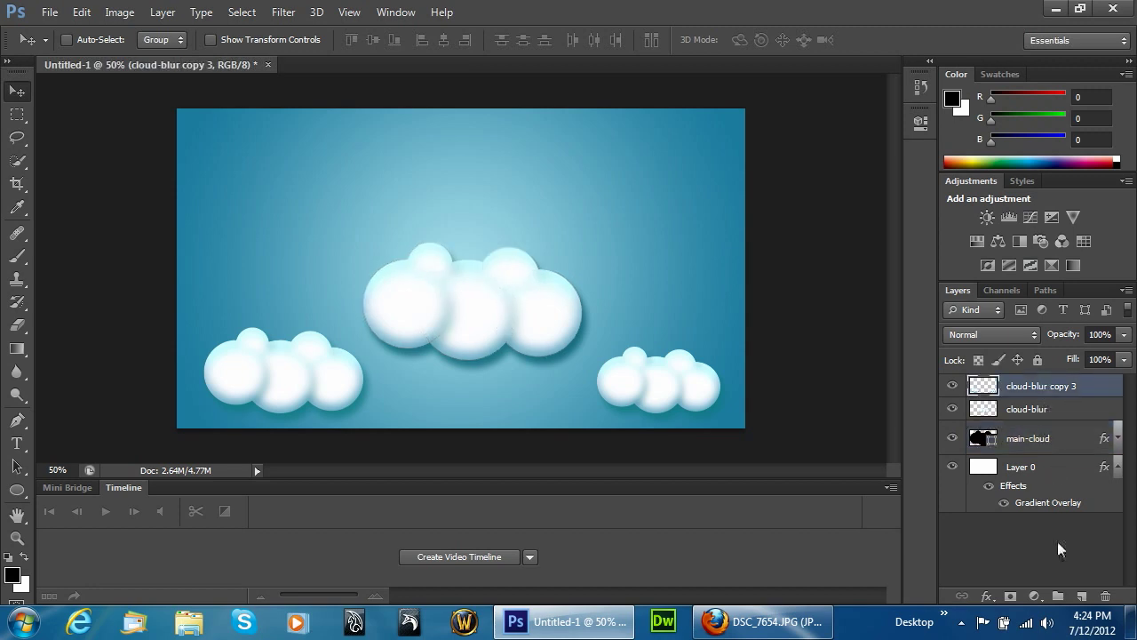
pyautogui.click(1057, 596)
pyautogui.doubleClick(1019, 389)
pyautogui.write('clouds')
pyautogui.press('Return')
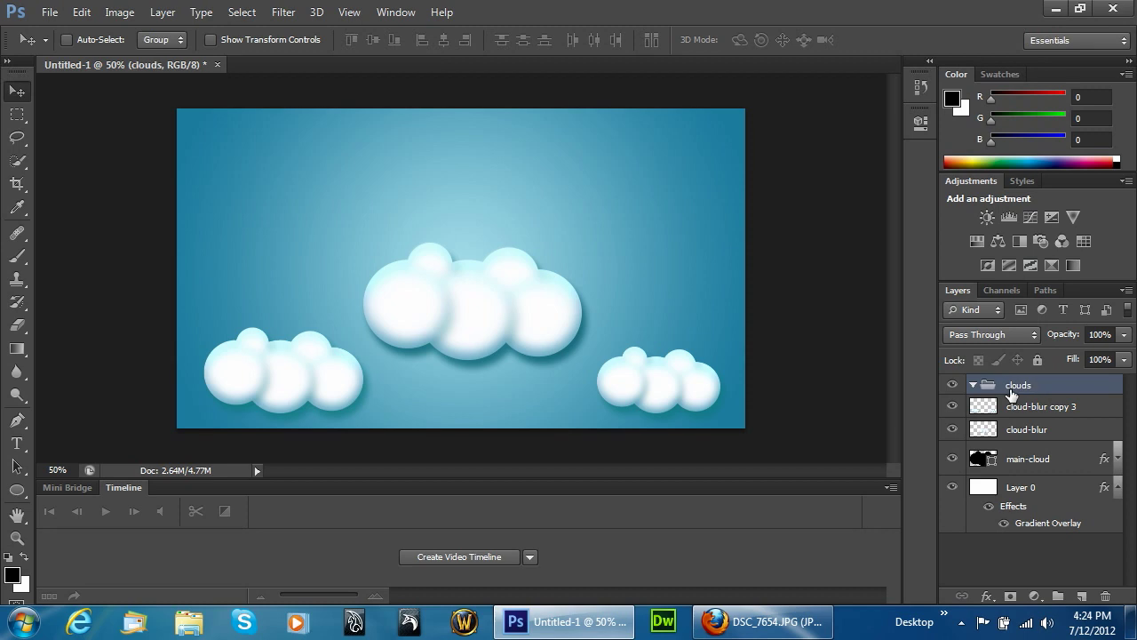
# Move the cloud-blur copy 3, cloud-blur and main-cloud layers into the clouds group and collapse the group.
pyautogui.click(1033, 411)
pyautogui.keyDown('shift'); pyautogui.click(1032, 490); pyautogui.keyUp('shift')
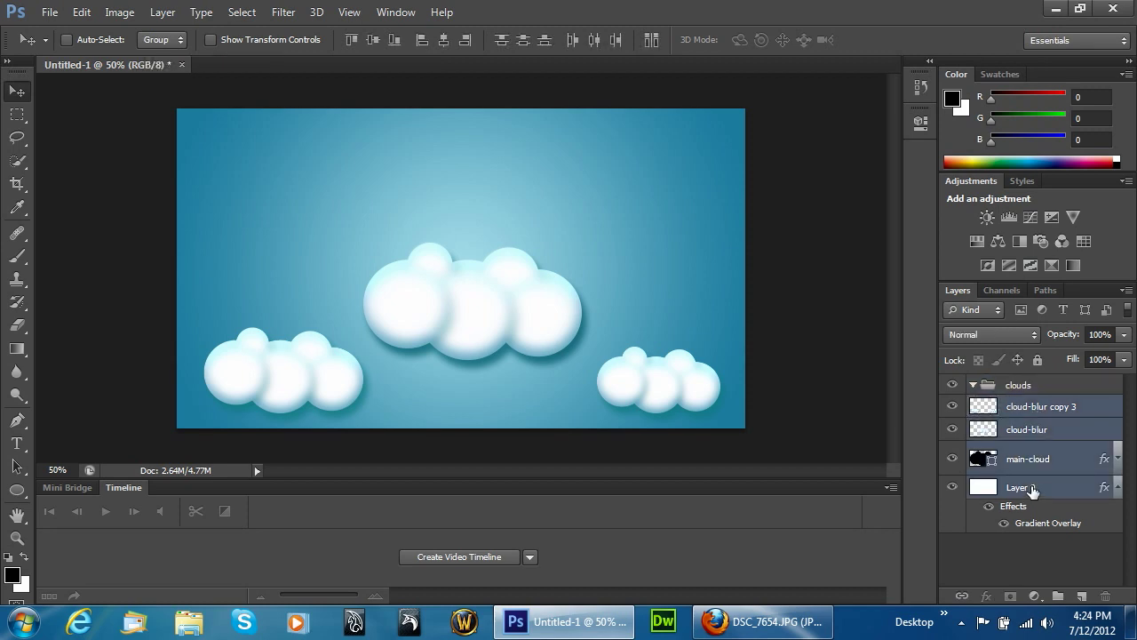
pyautogui.keyDown('ctrl'); pyautogui.click(1024, 491); pyautogui.keyUp('ctrl')
pyautogui.moveTo(1036, 415); pyautogui.dragTo(1020, 391)
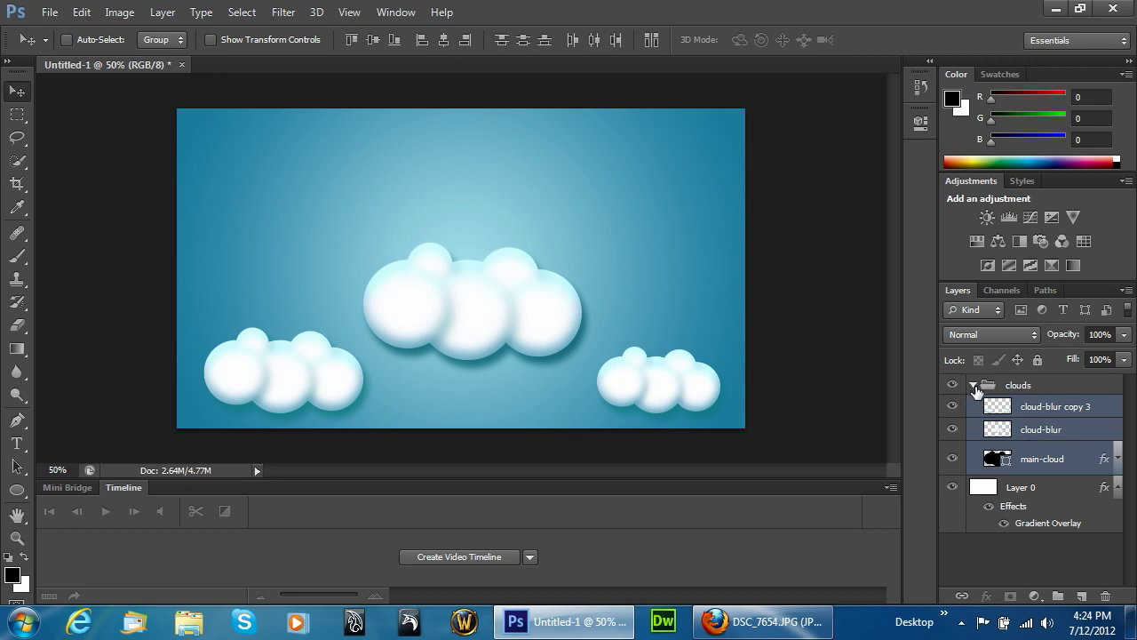
pyautogui.click(973, 386)
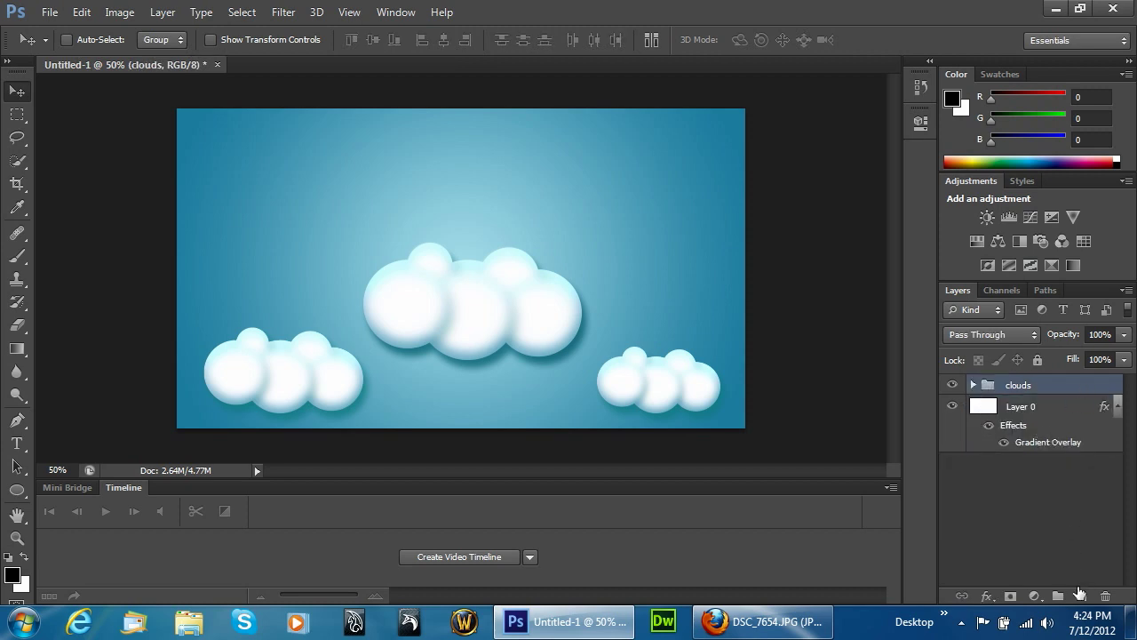
# Add a new layer named rainbow above the clouds group.
pyautogui.click(1080, 595)
pyautogui.doubleClick(1018, 388)
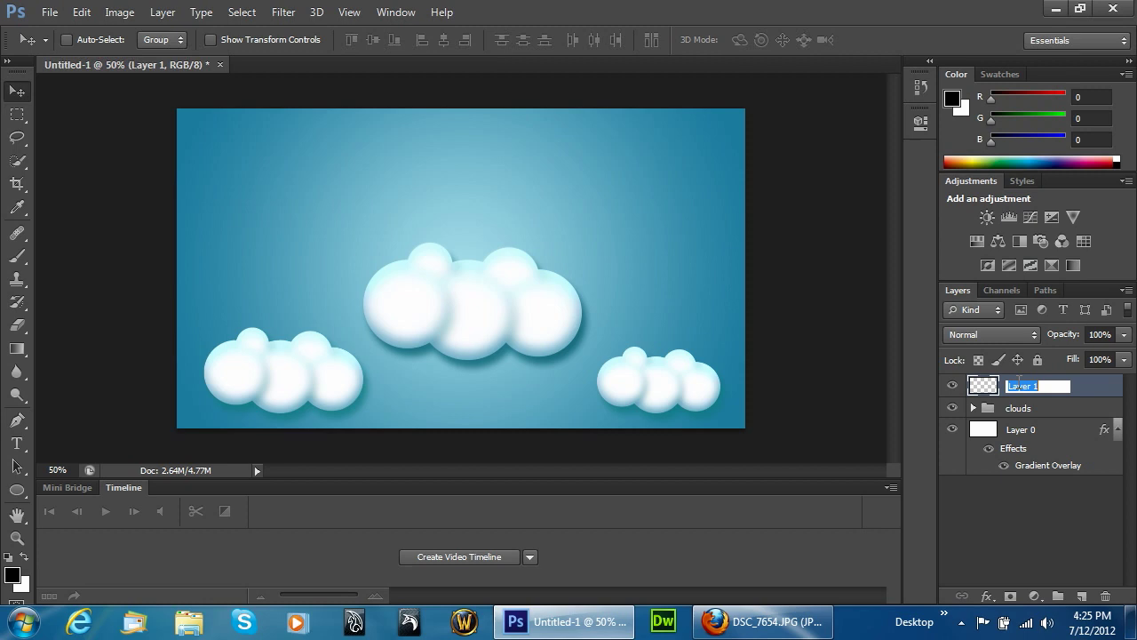
pyautogui.write('raindow')
pyautogui.press('Return')
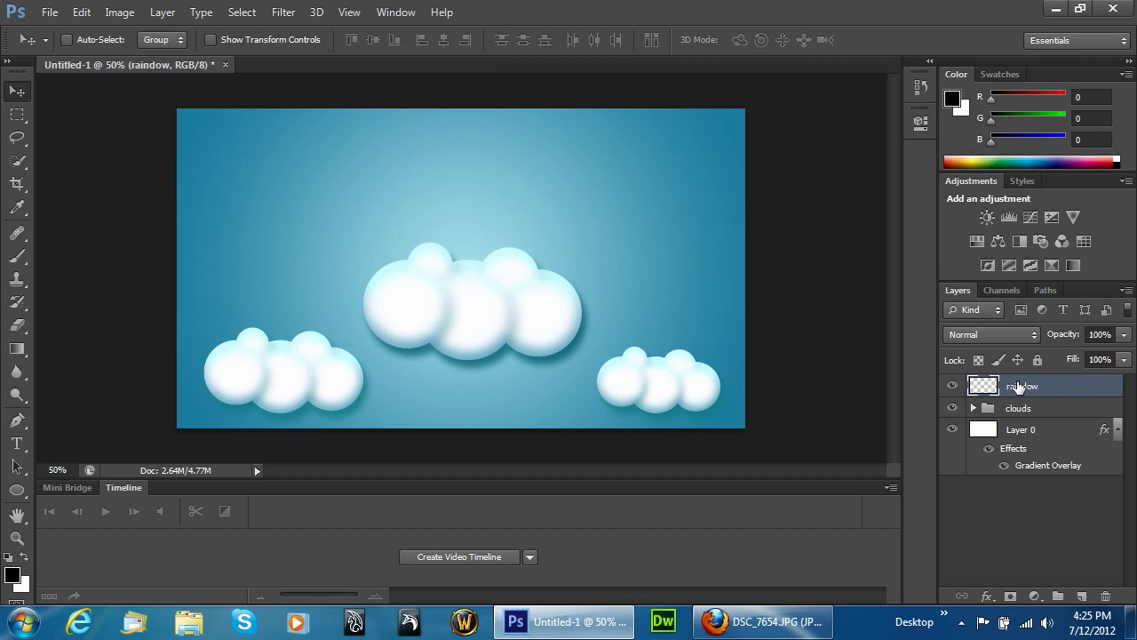
pyautogui.doubleClick(1027, 388)
pyautogui.click(1025, 387)
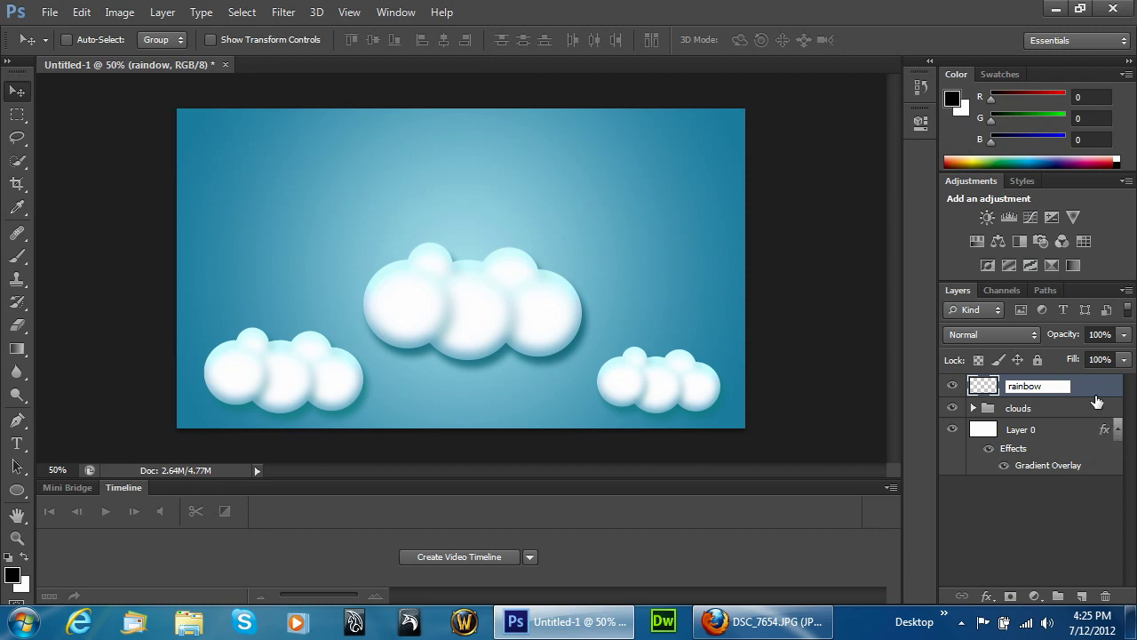
pyautogui.write('b')
pyautogui.press('Return')
# Draw a thin vertical rectangular selection from the canvas's upper edge to the main cloud's left part and fill it with red.
pyautogui.click(17, 113)
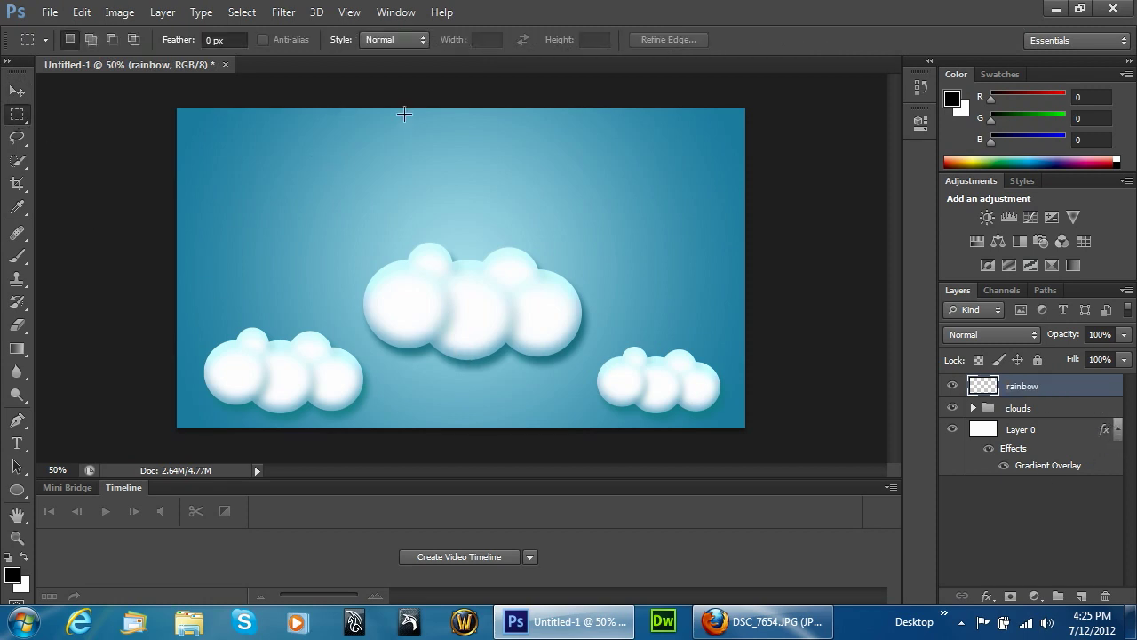
pyautogui.moveTo(386, 103); pyautogui.dragTo(391, 287)
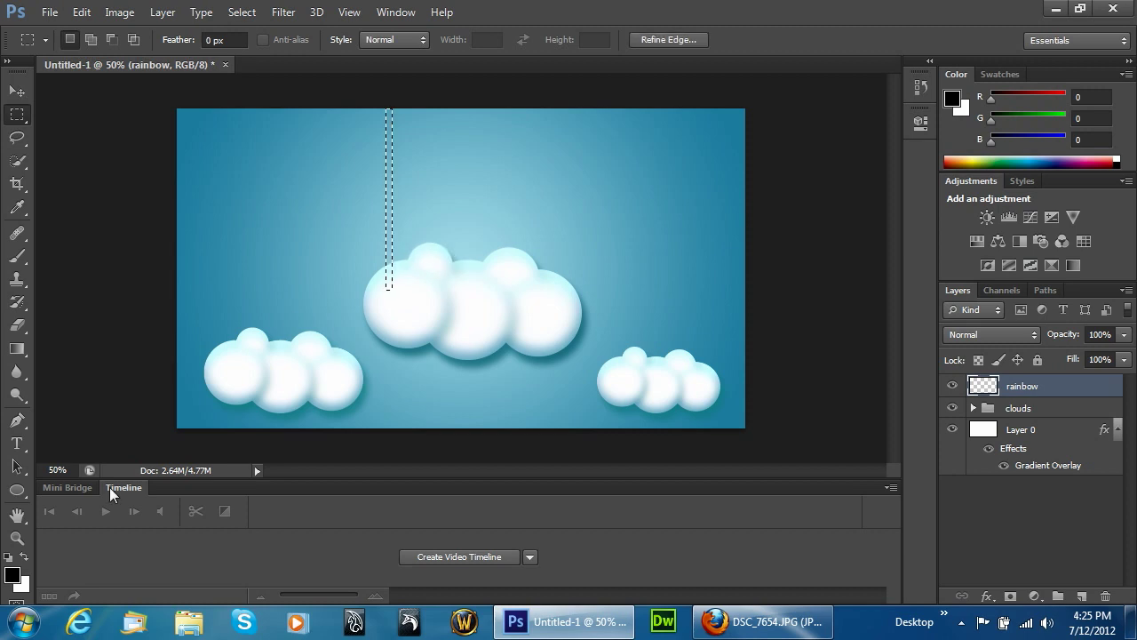
pyautogui.click(27, 352)
pyautogui.click(100, 362)
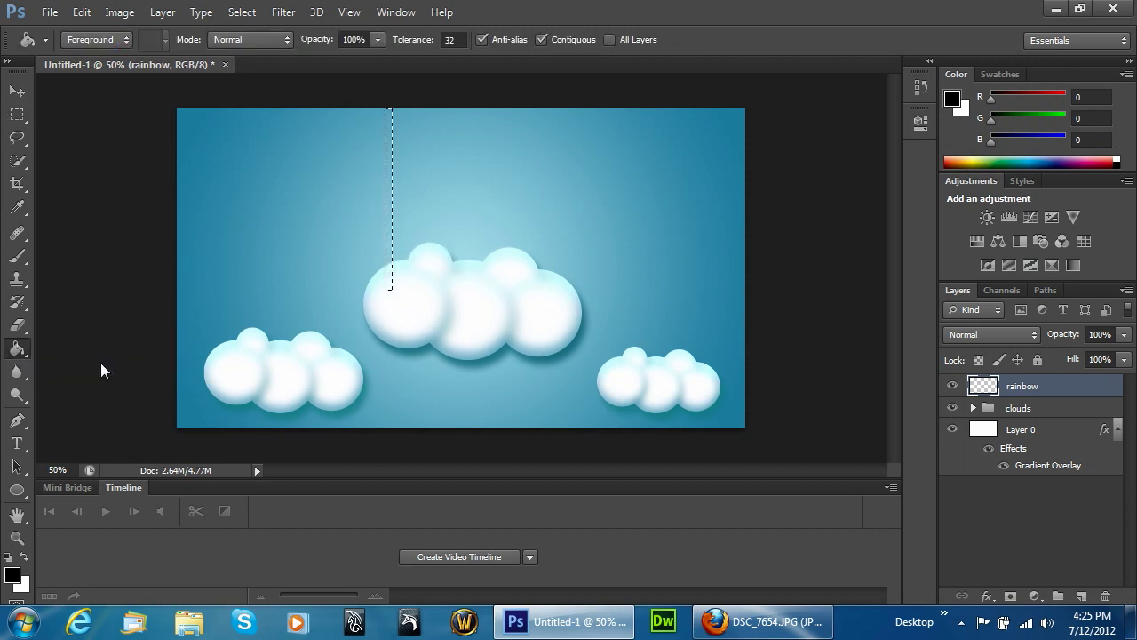
pyautogui.click(1000, 74)
pyautogui.click(943, 88)
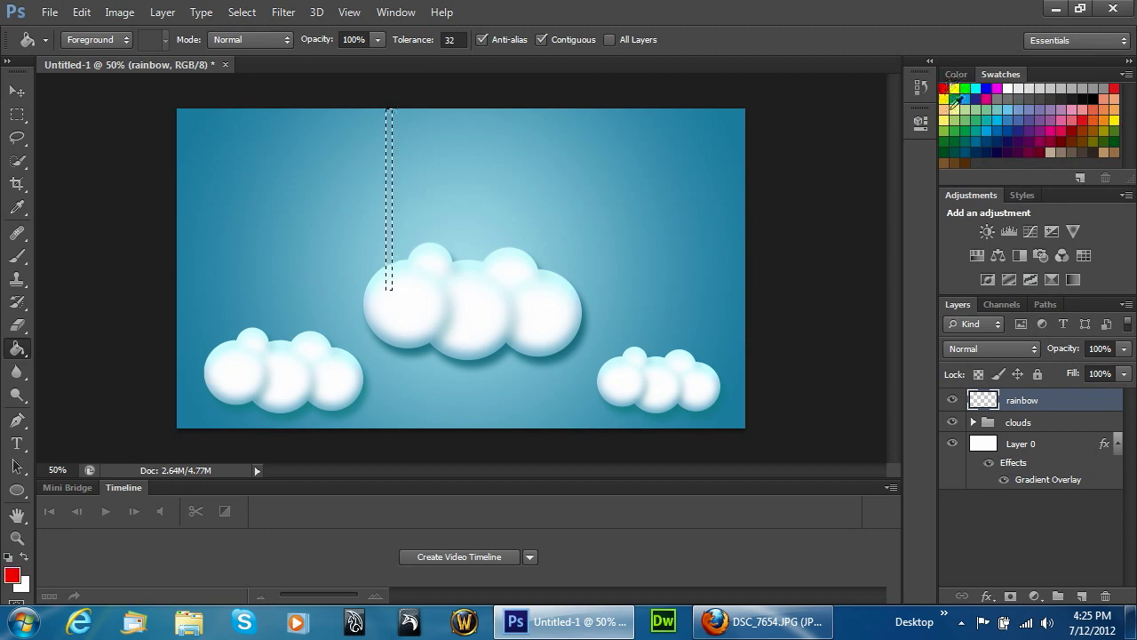
pyautogui.click(391, 199)
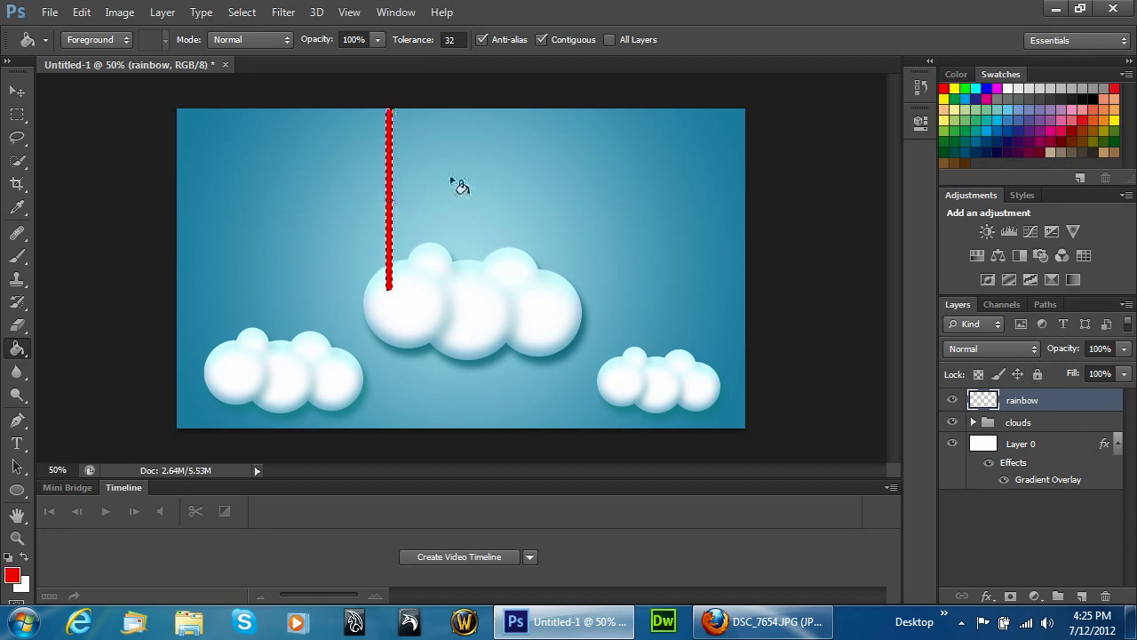
# Add a yellow and a green stripe directly right of the red one by shifting the same selection one stripe width each time.
pyautogui.hotkey('shift', 'Right')
pyautogui.hotkey('shift', 'Right')
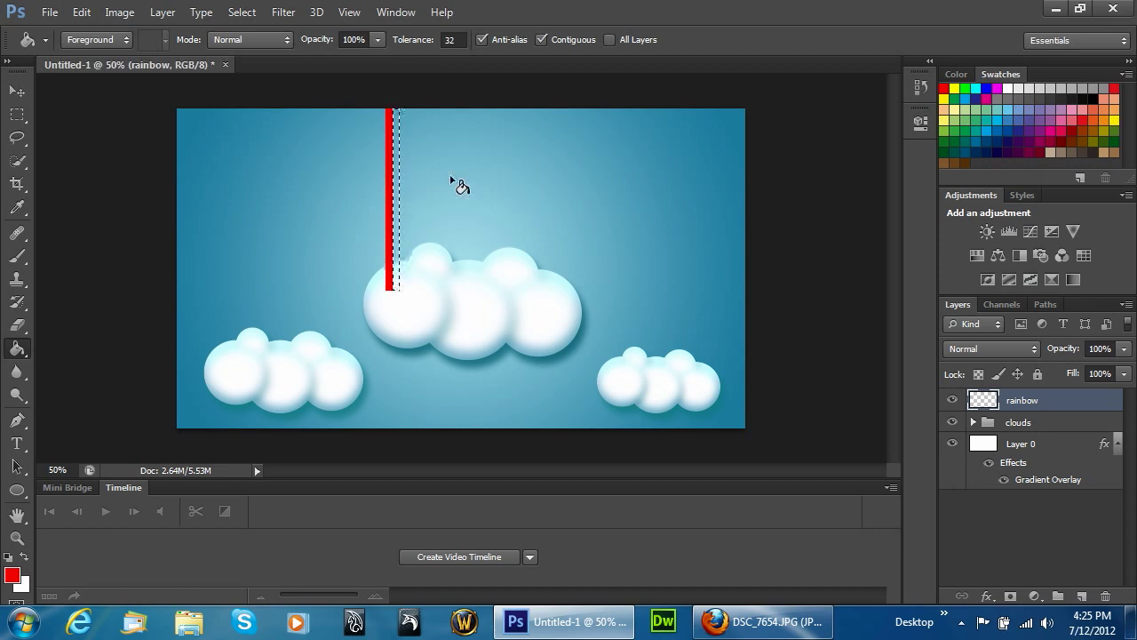
pyautogui.click(955, 87)
pyautogui.click(398, 181)
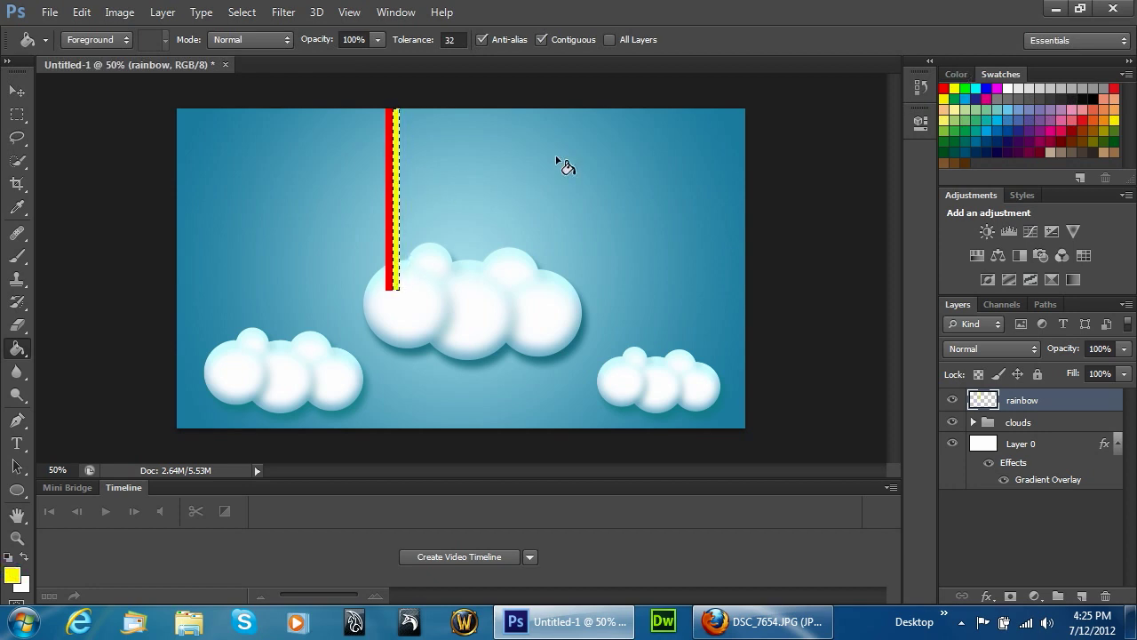
pyautogui.hotkey('shift', 'Right')
pyautogui.hotkey('shift', 'Right')
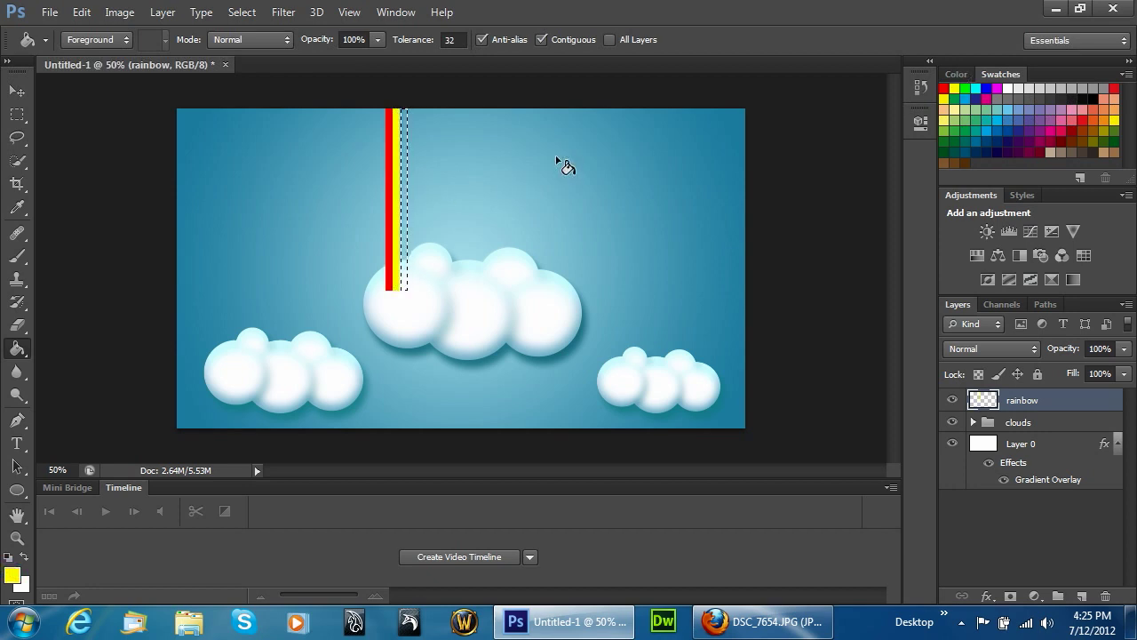
pyautogui.click(966, 87)
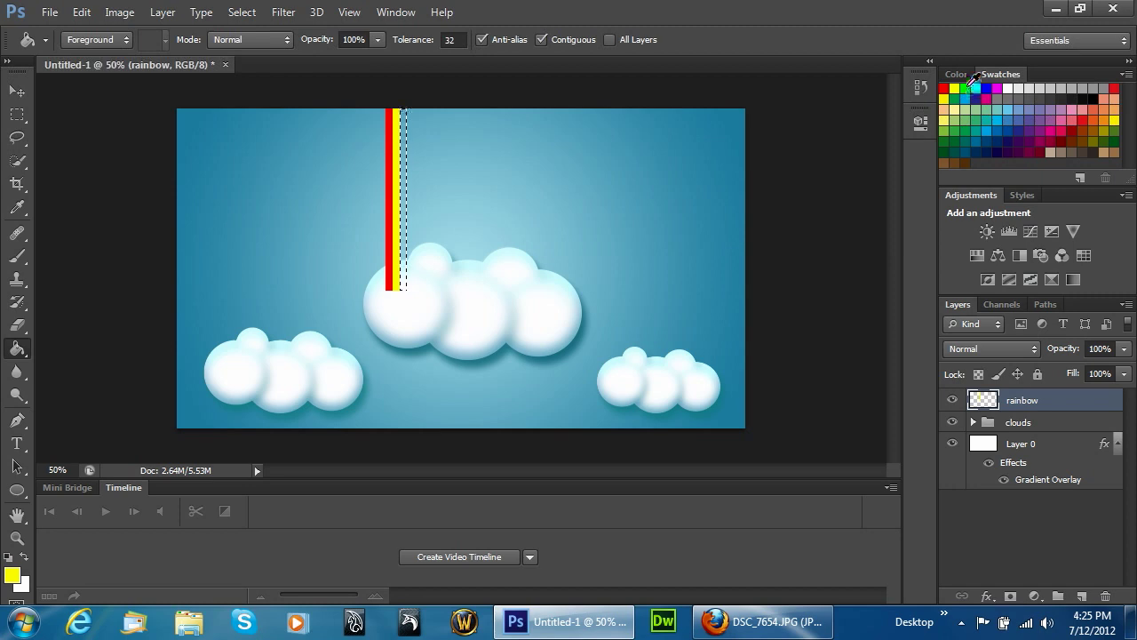
pyautogui.click(405, 154)
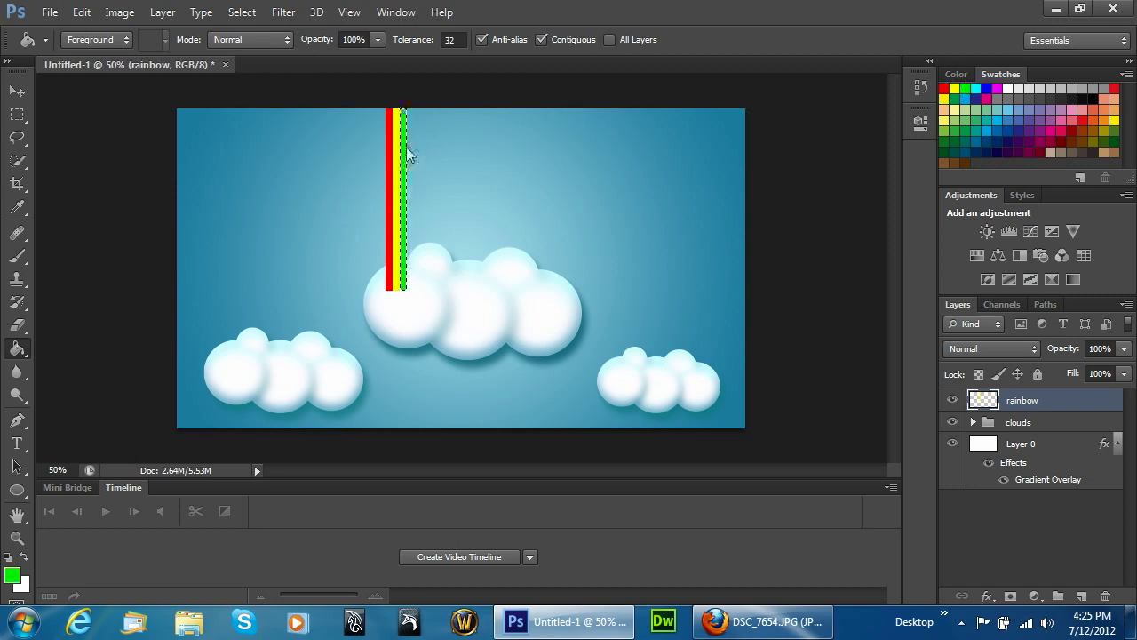
# Continue the stripes to the right of the green one with a blue and a magenta stripe of equal width.
pyautogui.hotkey('shift', 'Right')
pyautogui.hotkey('shift', 'Right')
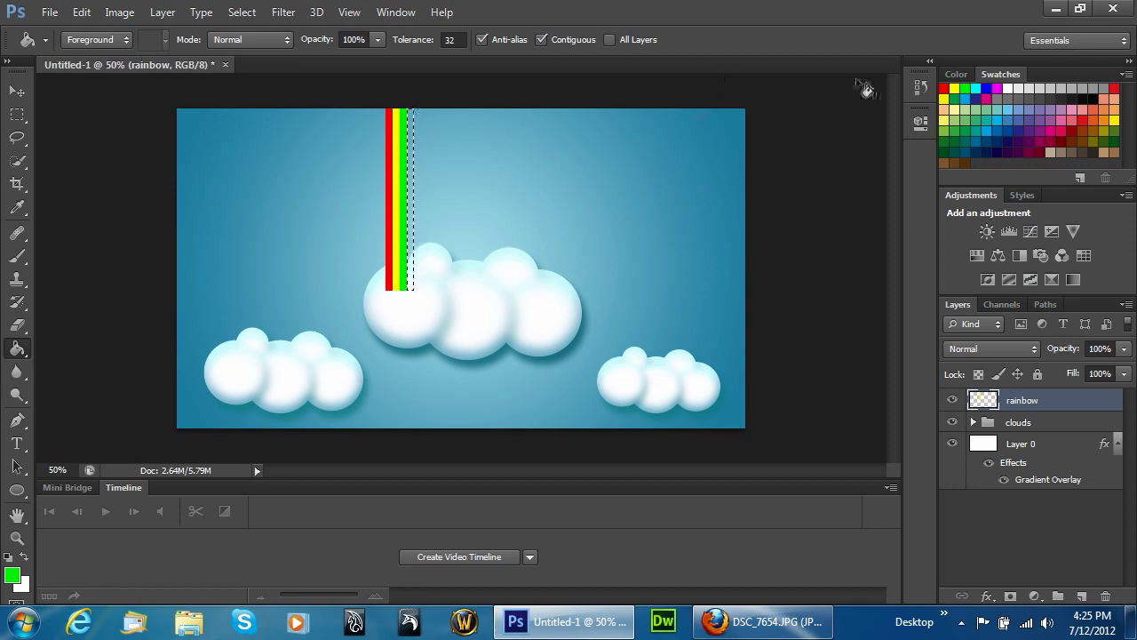
pyautogui.click(986, 88)
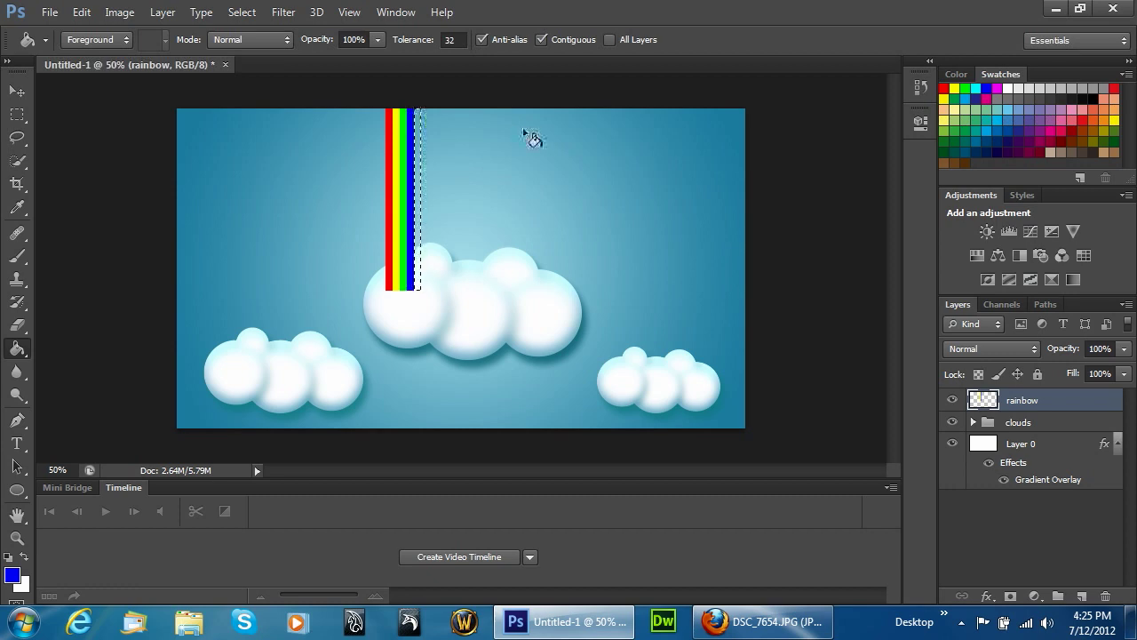
pyautogui.click(997, 87)
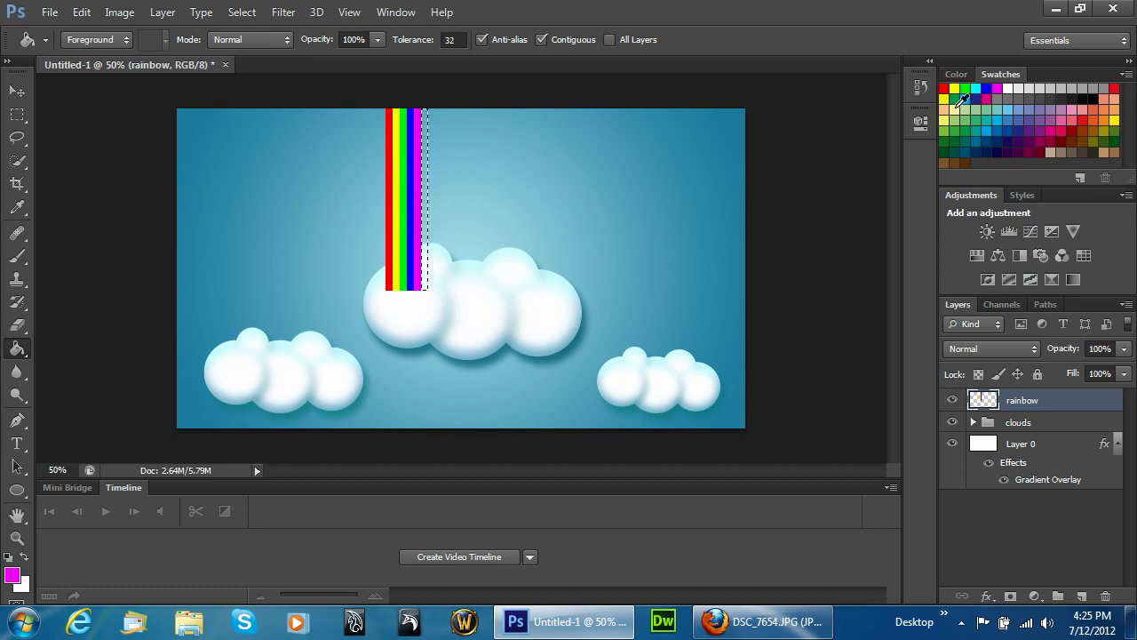
# Fill the stripe beside the magenta one with dark purple and shift the selection one stripe width further right.
pyautogui.click(1022, 151)
pyautogui.click(426, 194)
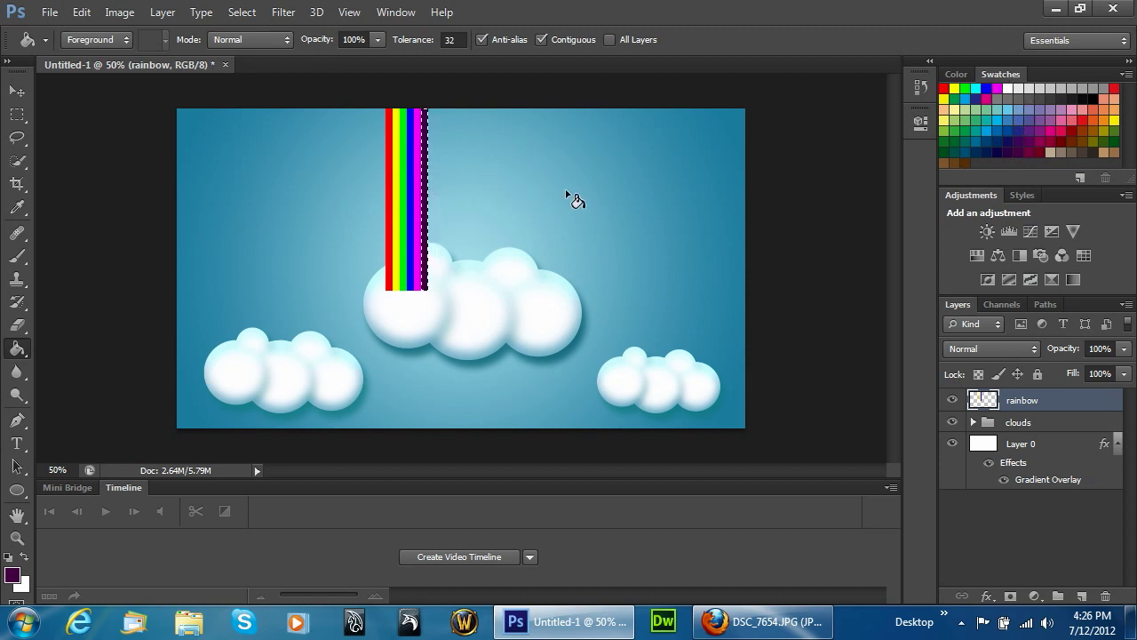
pyautogui.hotkey('shift', 'Right')
pyautogui.hotkey('shift', 'Right')
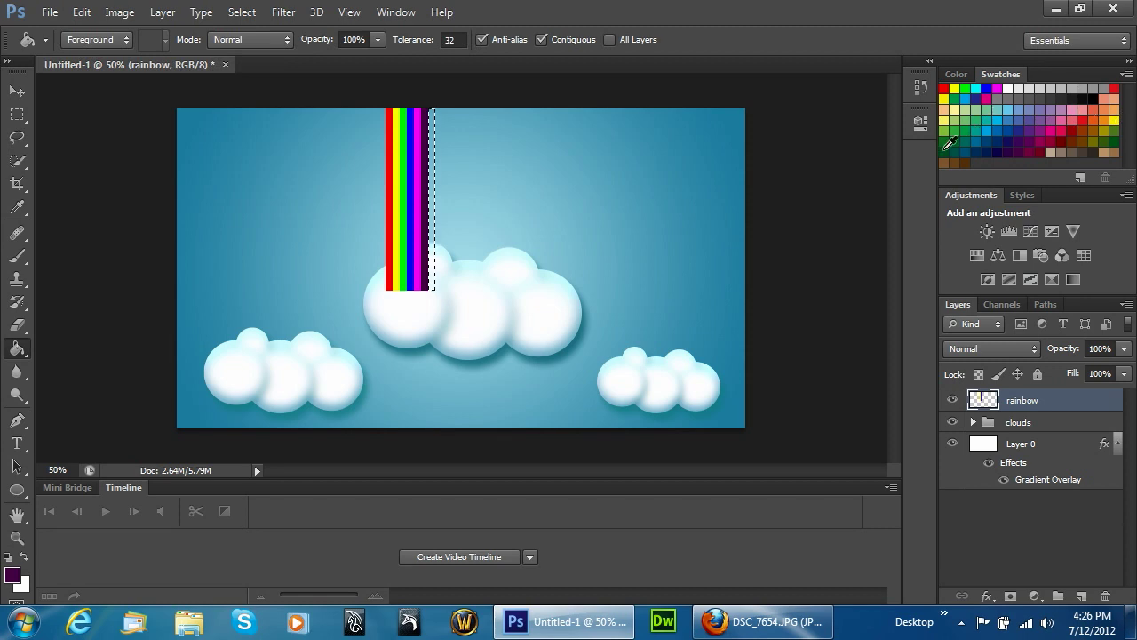
# Try filling the selected stripe beside the dark purple one with cyan.
pyautogui.click(976, 88)
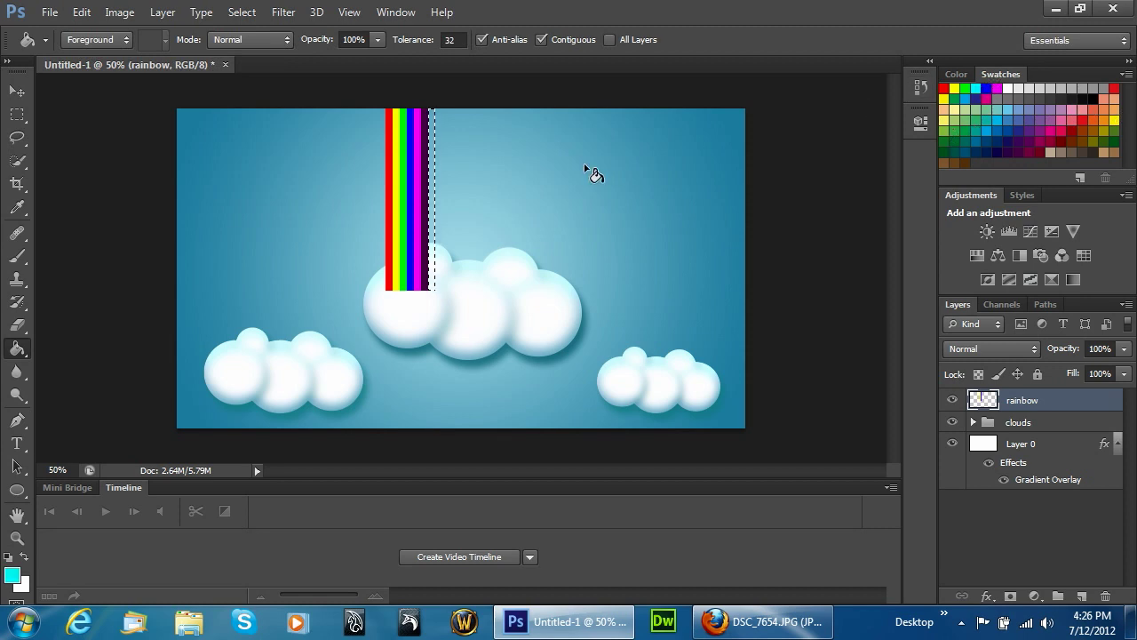
pyautogui.click(434, 167)
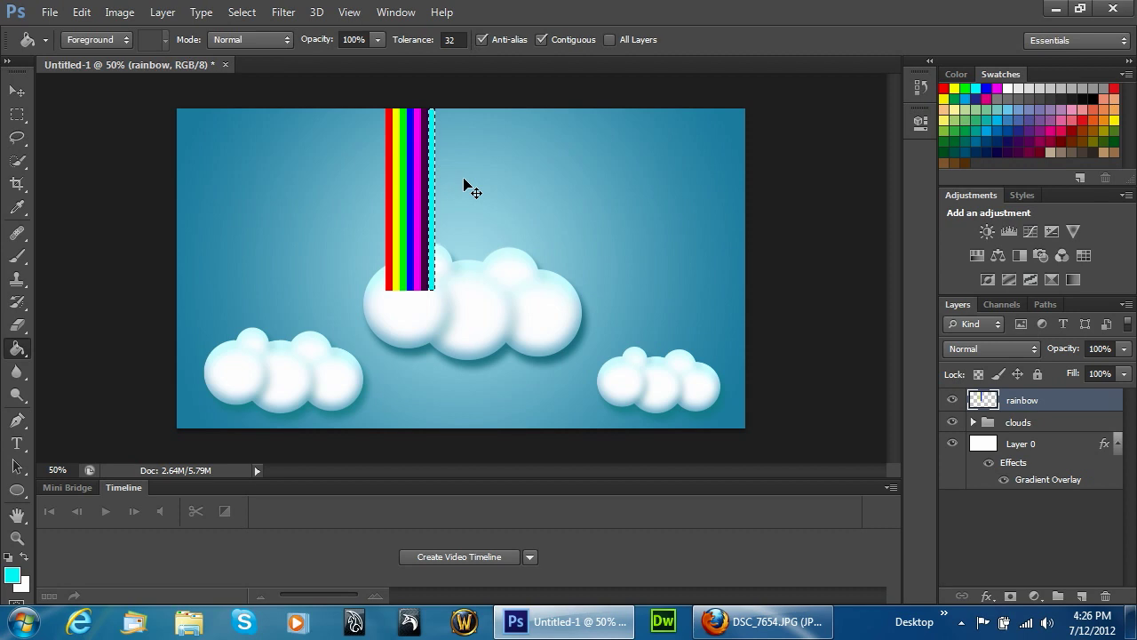
# Clear the selection, centre the rainbow over the main cloud and place the rainbow layer below the clouds group.
pyautogui.hotkey('ctrl', 'd')
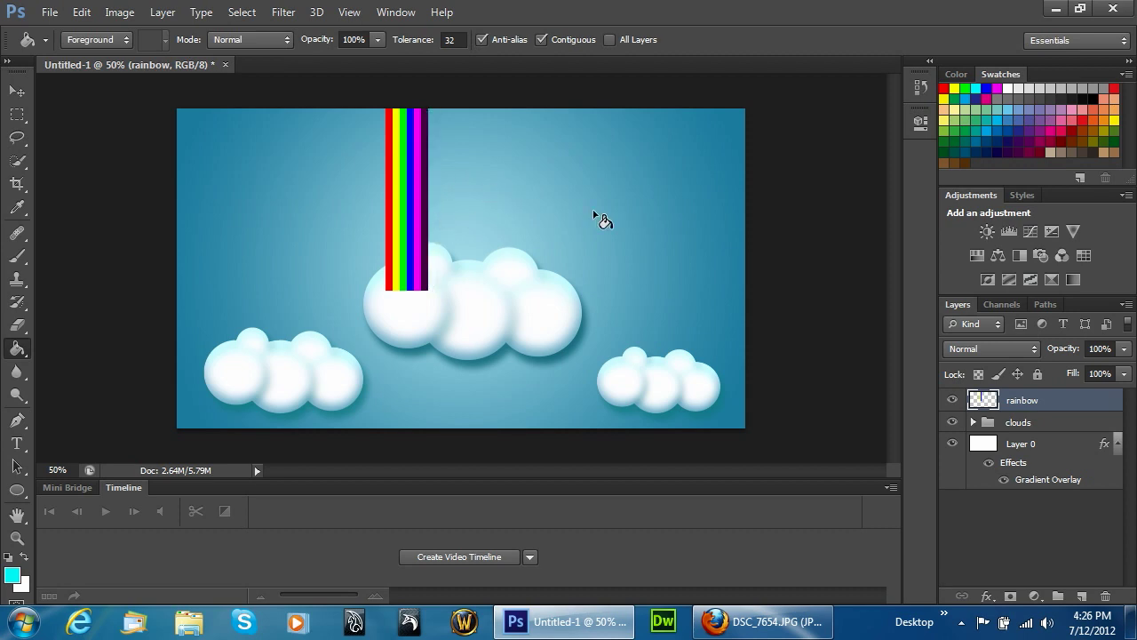
pyautogui.press('v')
pyautogui.moveTo(432, 240); pyautogui.dragTo(485, 242)
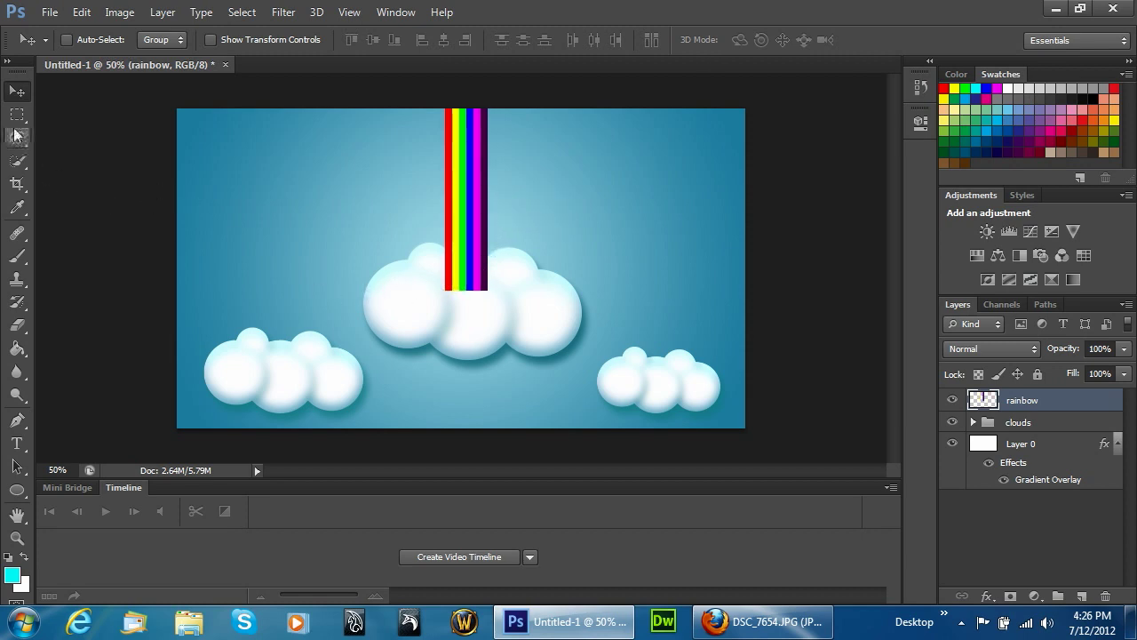
pyautogui.moveTo(1053, 401); pyautogui.dragTo(1059, 434)
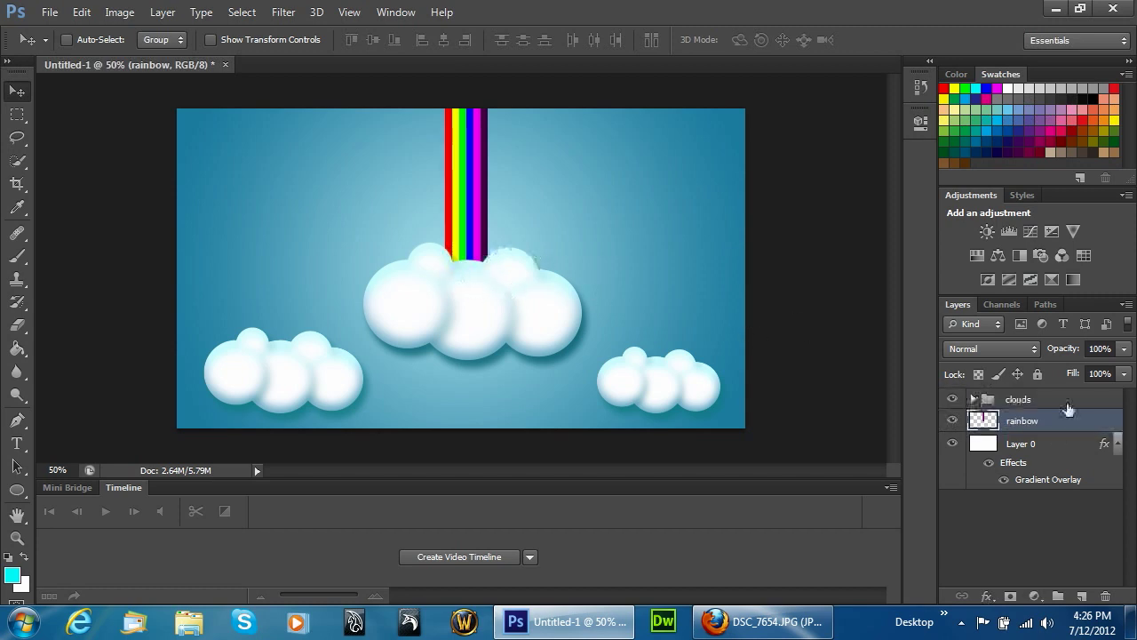
# Lower the fill of the clouds group to 86% so the rainbow shows faintly through.
pyautogui.click(1026, 404)
pyautogui.click(1124, 374)
pyautogui.moveTo(1123, 400); pyautogui.dragTo(1106, 401)
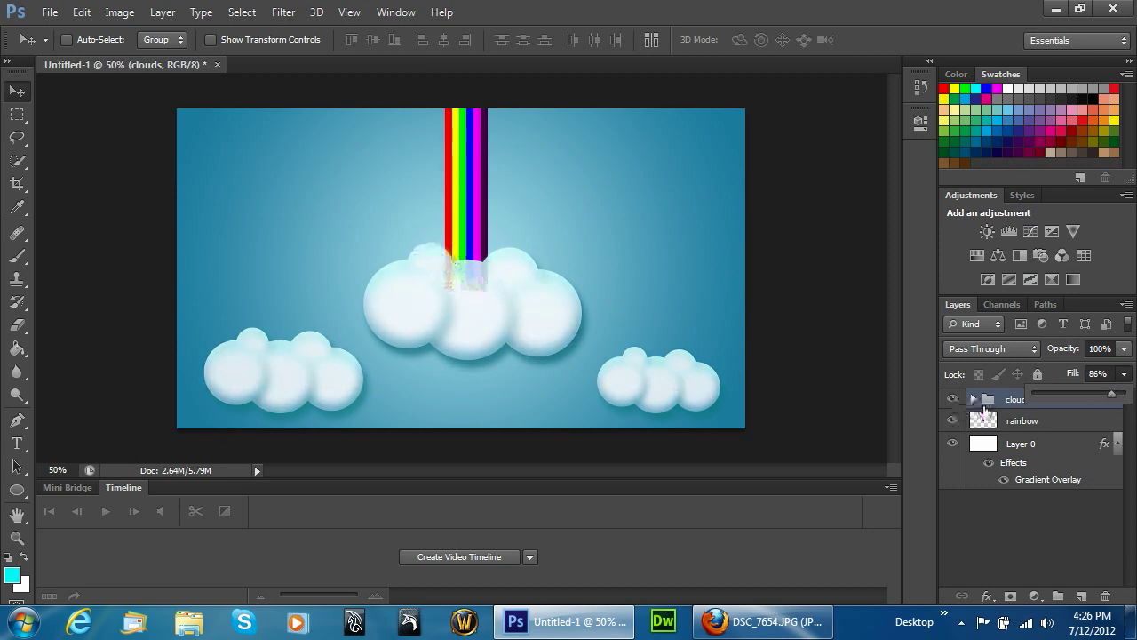
# Erase the rainbow layer's lower end inside the main cloud with a soft 187 px eraser.
pyautogui.click(986, 419)
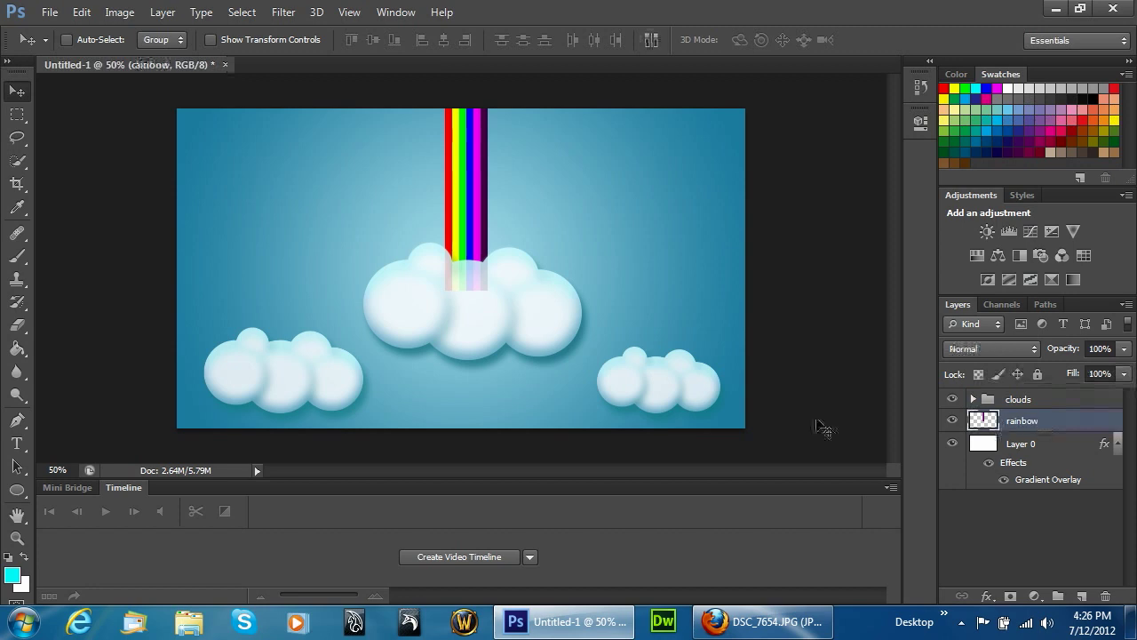
pyautogui.click(17, 326)
pyautogui.moveTo(415, 295)
pyautogui.mouseDown()
pyautogui.moveTo(448, 292)
pyautogui.moveTo(452, 317)
pyautogui.moveTo(518, 312)
pyautogui.mouseUp()
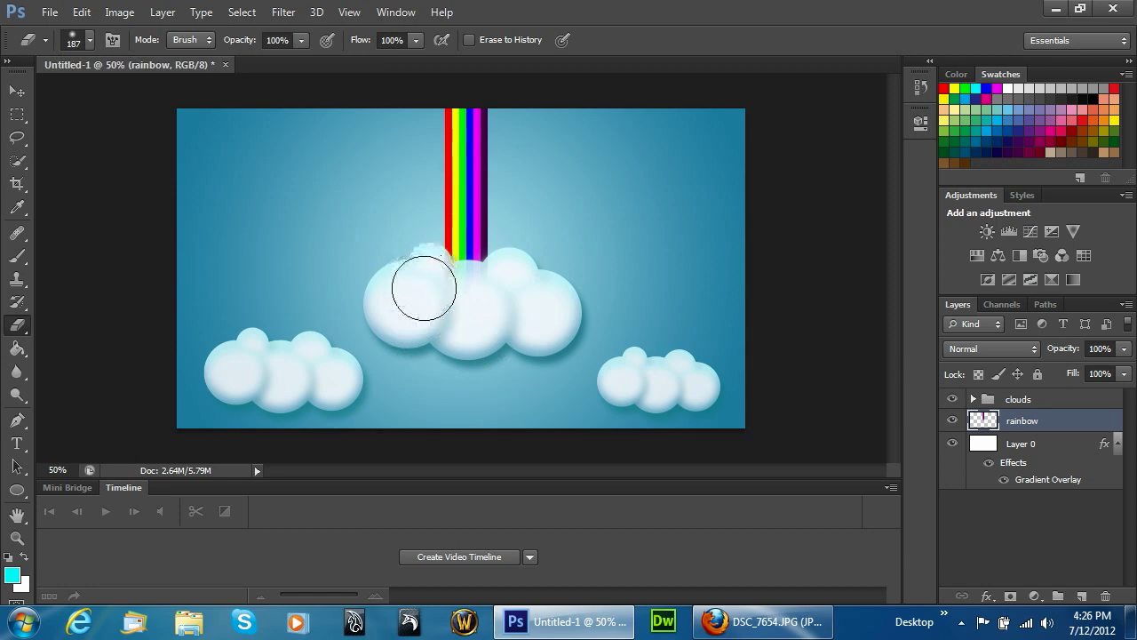
pyautogui.moveTo(427, 269)
pyautogui.mouseDown()
pyautogui.moveTo(496, 245)
pyautogui.moveTo(421, 272)
pyautogui.mouseUp()
pyautogui.click(17, 90)
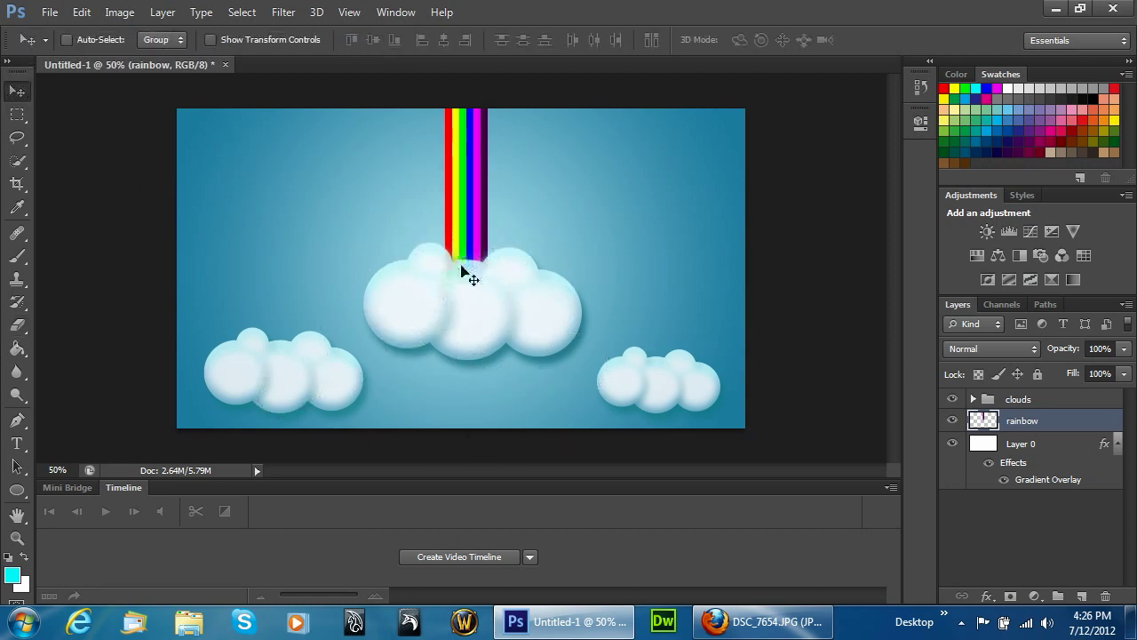
# Add a text layer reading "Cloud Ser" across the canvas's upper part and set its size to 51 pt.
pyautogui.click(17, 442)
pyautogui.click(244, 205)
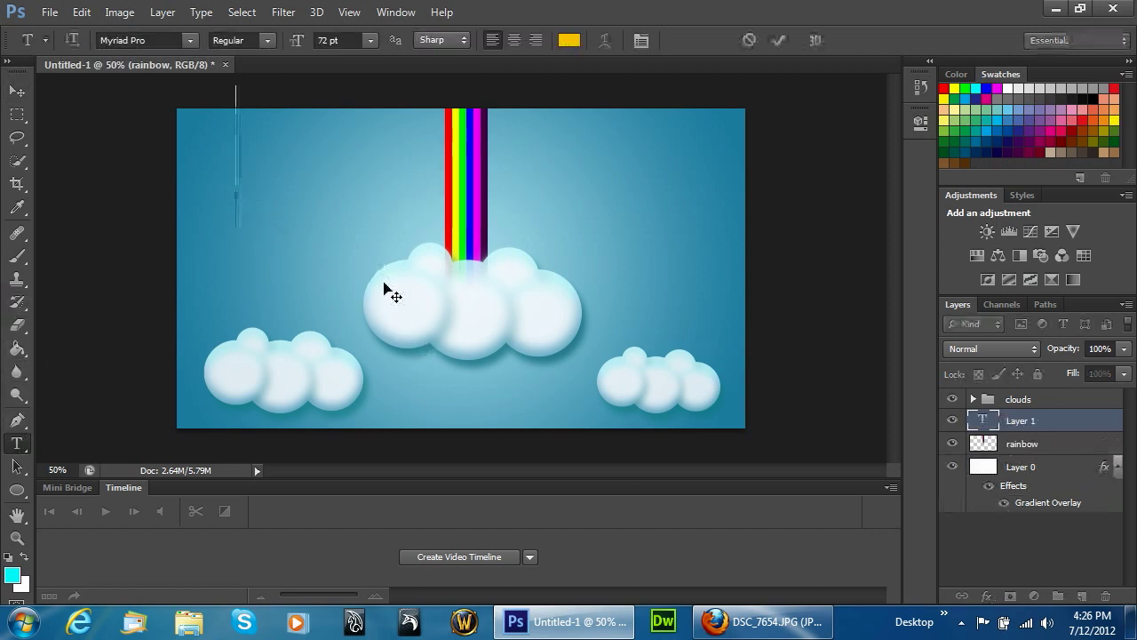
pyautogui.write('Cloud')
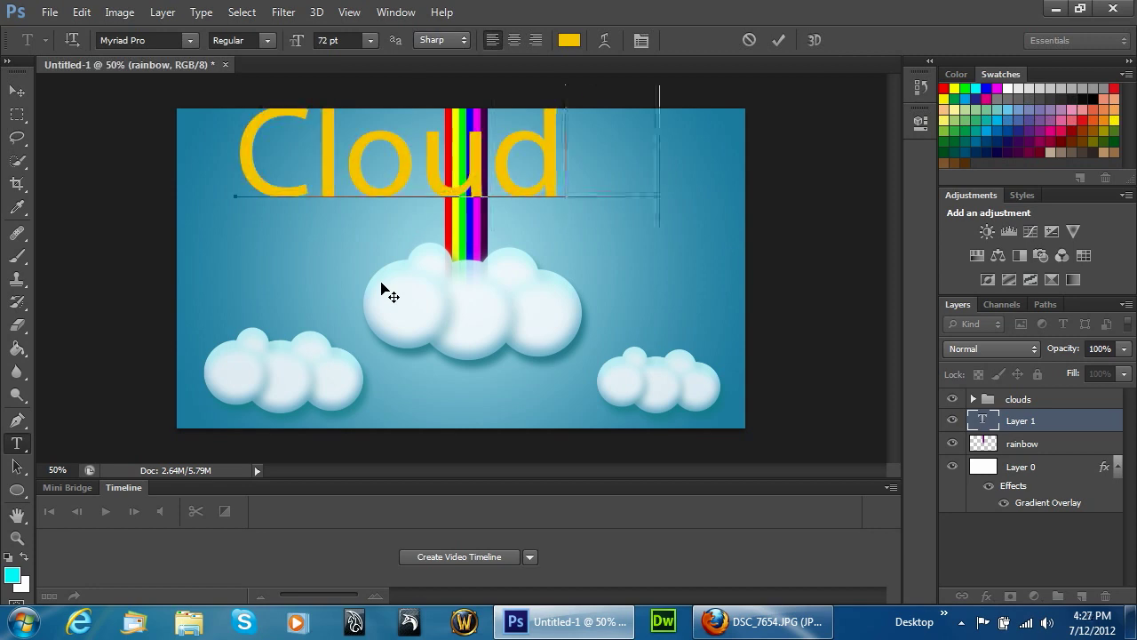
pyautogui.write(' Ser')
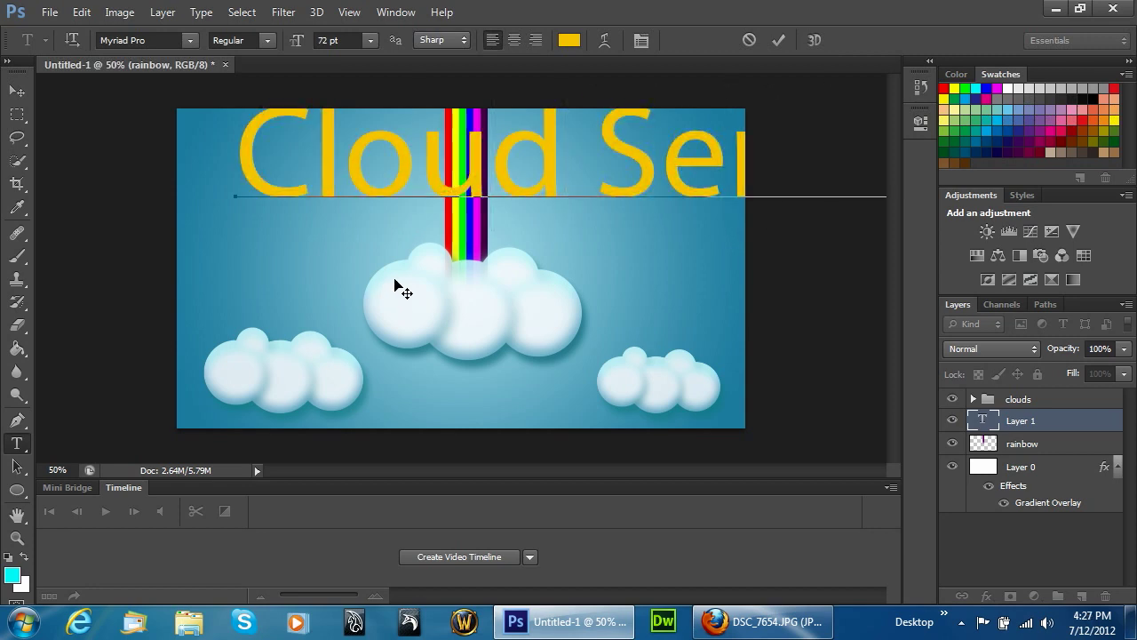
pyautogui.hotkey('ctrl', 'a')
pyautogui.click(351, 41)
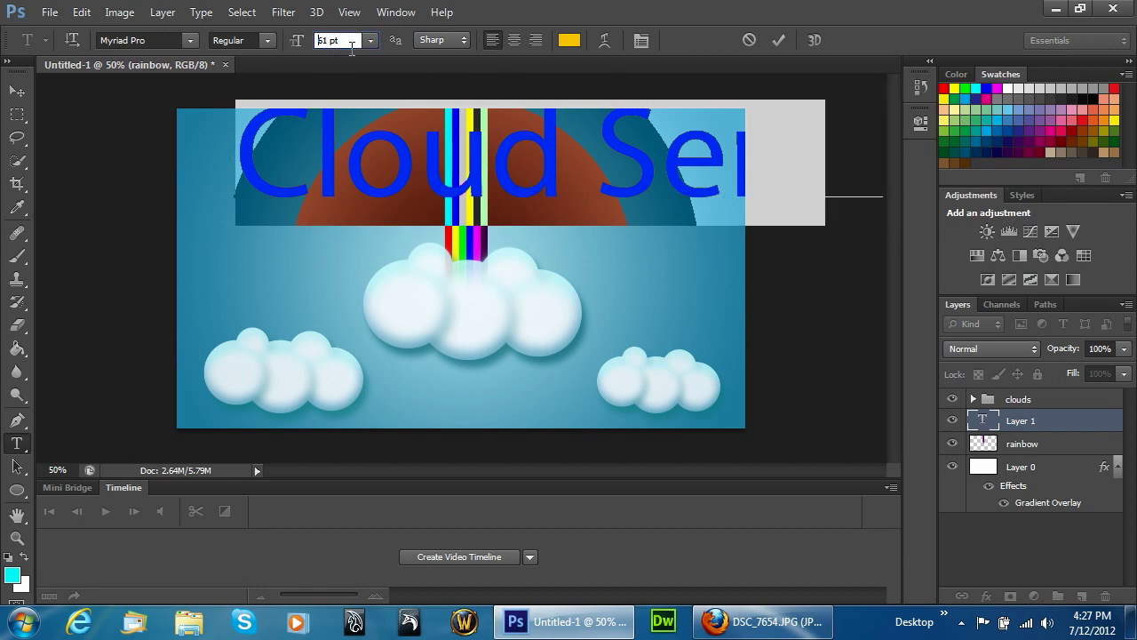
pyautogui.press('Return')
# Complete the second word of the text so the title reads "Cloud Services".
pyautogui.click(713, 162)
pyautogui.hotkey('shift', 'Right')
pyautogui.hotkey('shift', 'Right')
pyautogui.hotkey('shift', 'Right')
pyautogui.press('Left')
pyautogui.press('Delete')
pyautogui.press('Delete')
pyautogui.press('Delete')
pyautogui.write('vice')
# Reduce the whole title to 37 pt and add spaces between its two words to clear the rainbow.
pyautogui.hotkey('ctrl', 'a')
pyautogui.click(337, 40)
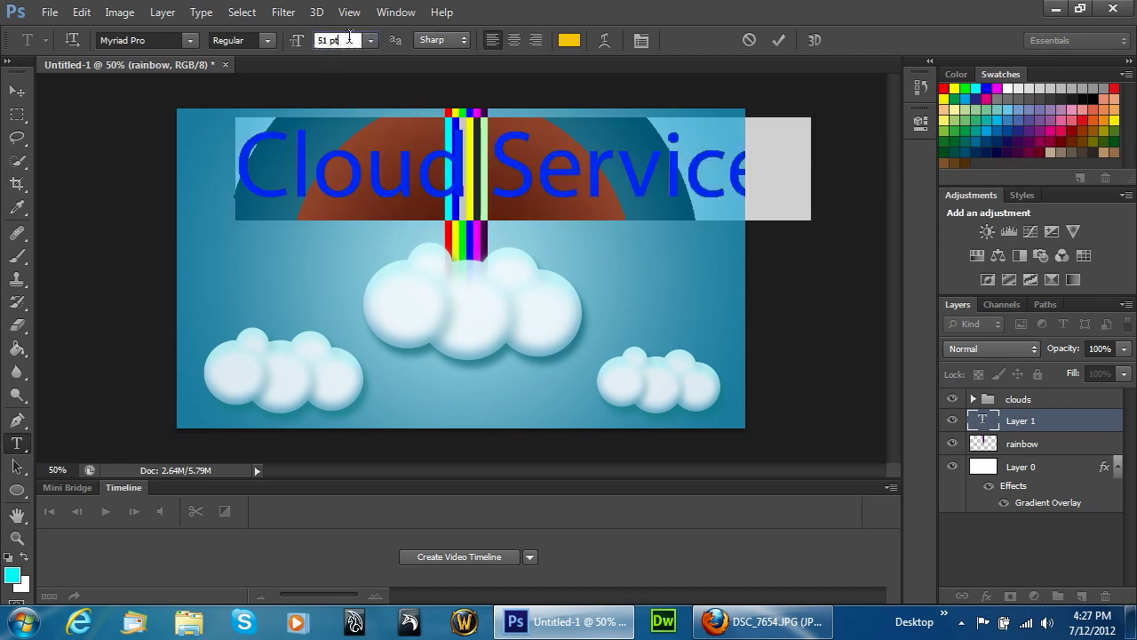
pyautogui.write('41')
pyautogui.press('Return')
pyautogui.press('Down')
pyautogui.press('Down')
pyautogui.press('Down')
pyautogui.press('Down')
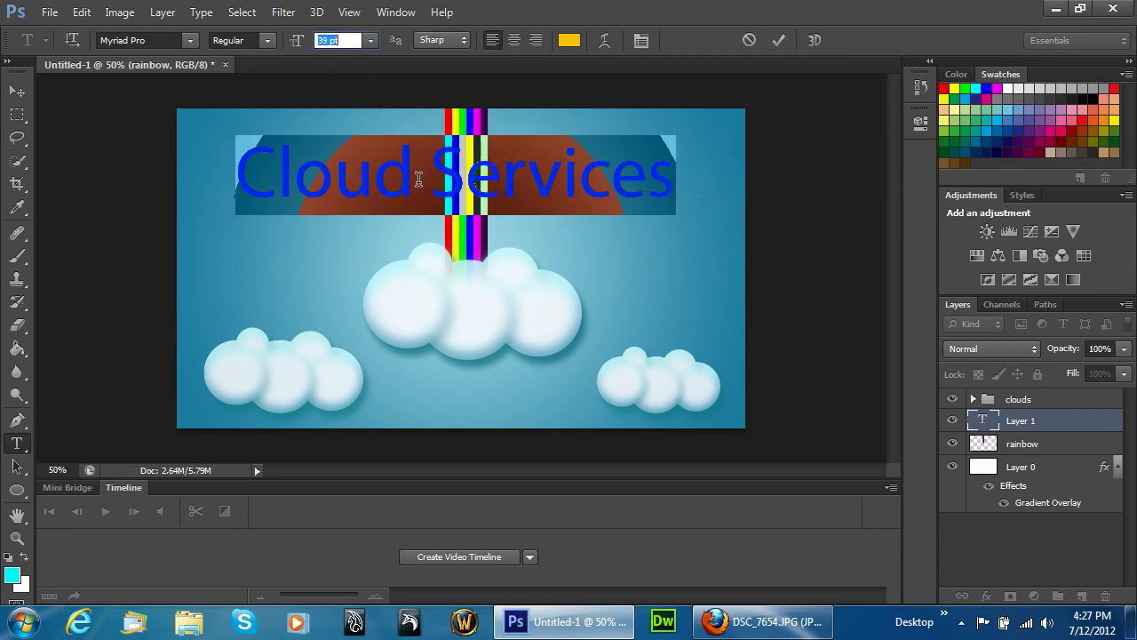
pyautogui.click(421, 185)
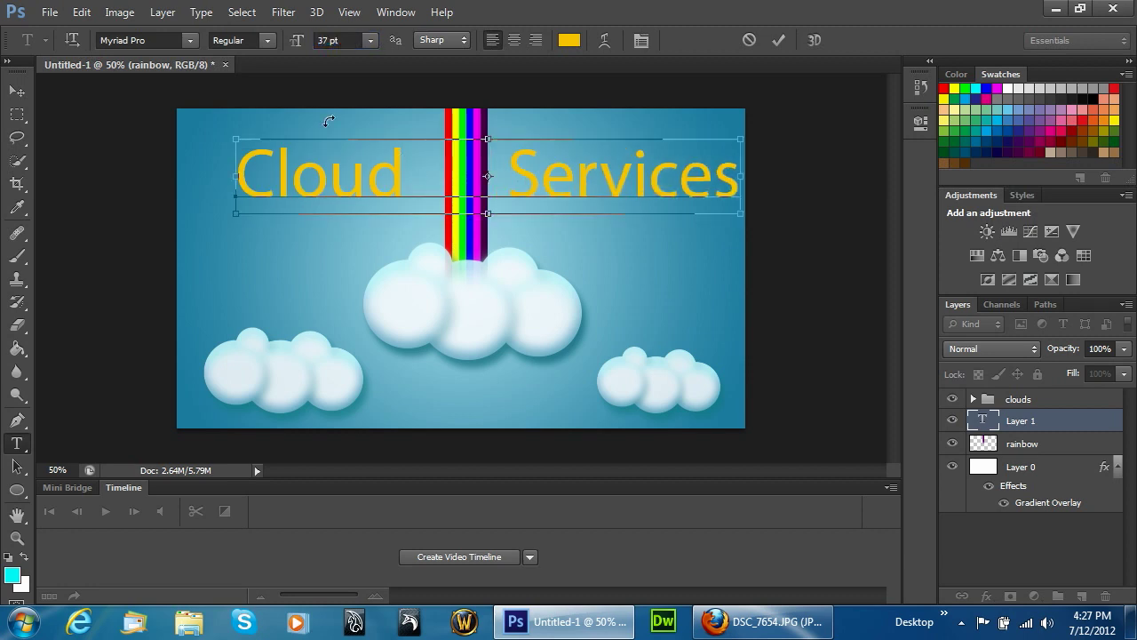
# Select the whole title and go through the fonts until it is set in Aharoni.
pyautogui.hotkey('ctrl', 'a')
pyautogui.press('Down')
pyautogui.press('Down')
pyautogui.press('Down')
pyautogui.press('Down')
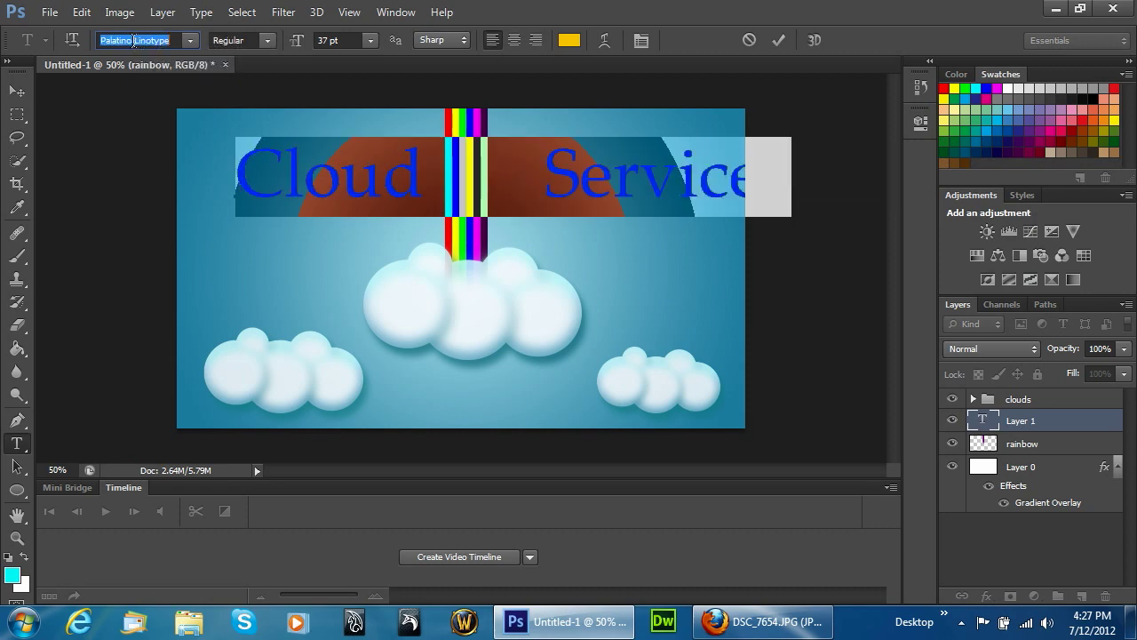
pyautogui.press('Down')
pyautogui.press('Down')
pyautogui.press('Down')
pyautogui.press('Down')
pyautogui.press('Down')
pyautogui.press('Down')
pyautogui.press('Down')
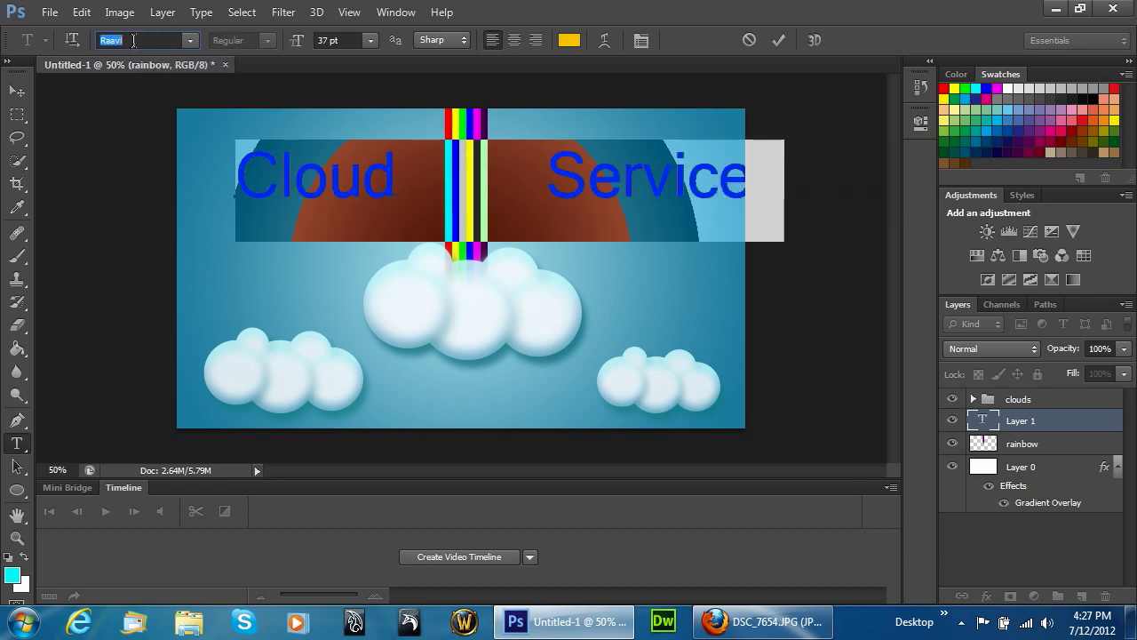
pyautogui.press('Down')
pyautogui.press('Down')
pyautogui.press('Down')
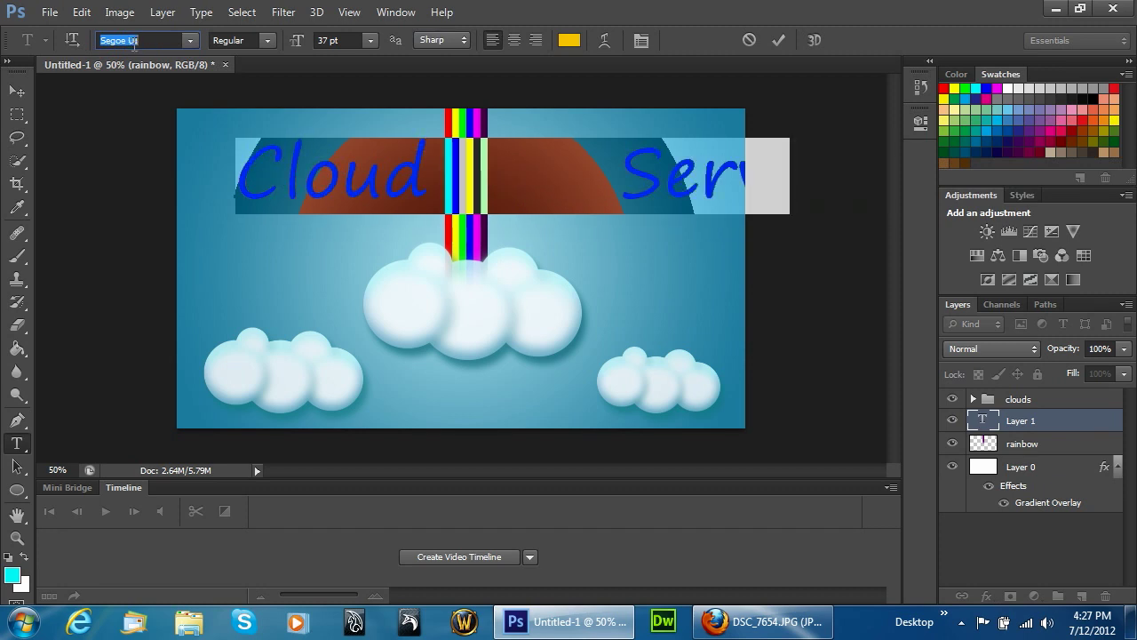
pyautogui.press('Down')
pyautogui.press('Down')
pyautogui.press('Down')
pyautogui.press('Down')
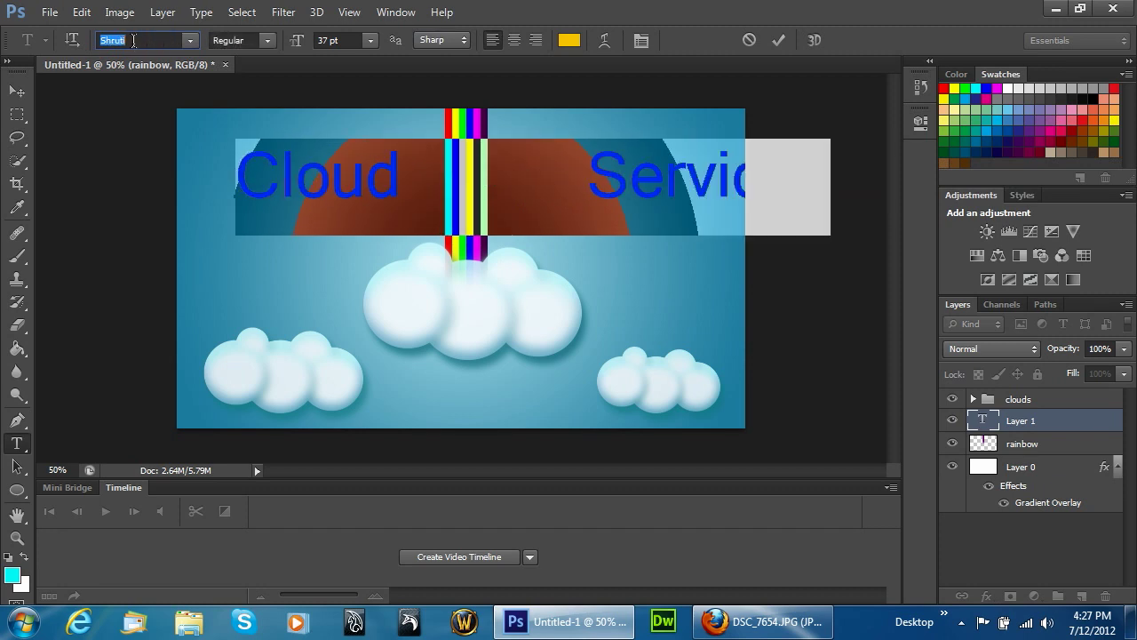
pyautogui.press('Down')
pyautogui.press('Down')
pyautogui.press('Down')
pyautogui.press('Down')
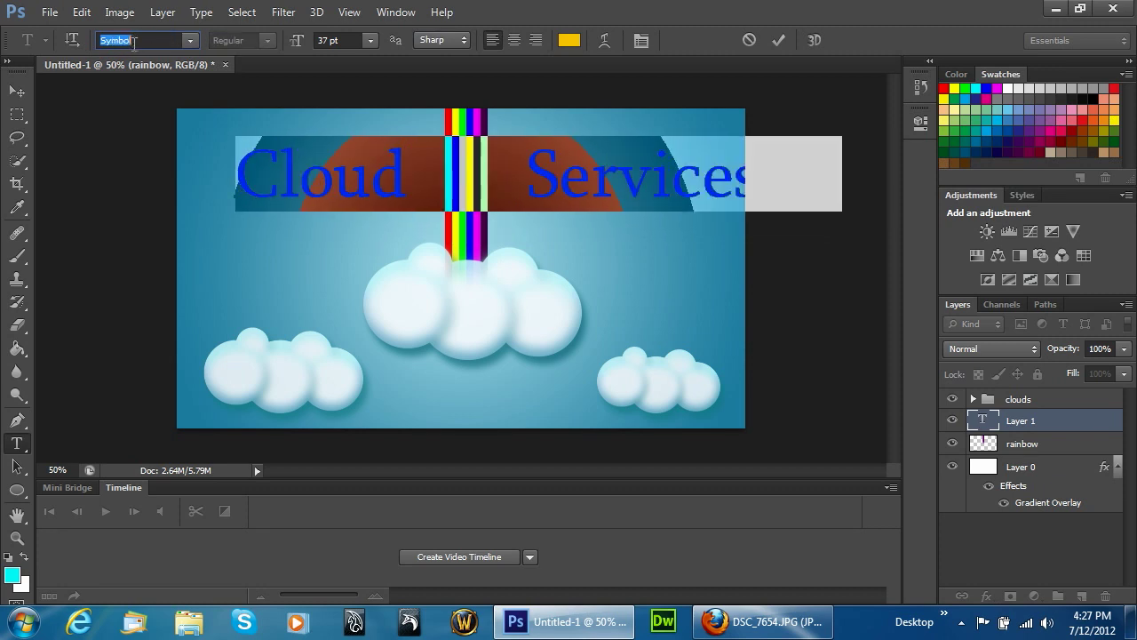
pyautogui.press('Down')
pyautogui.press('Down')
pyautogui.press('Down')
pyautogui.press('Down')
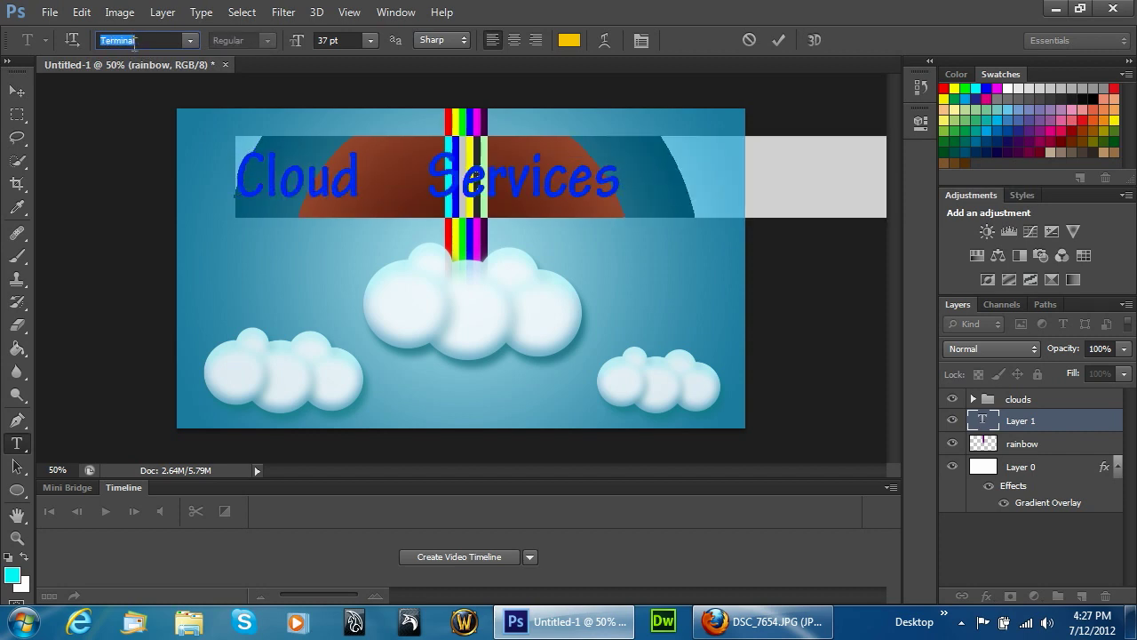
pyautogui.press('Down')
pyautogui.press('Down')
pyautogui.press('Down')
pyautogui.press('Down')
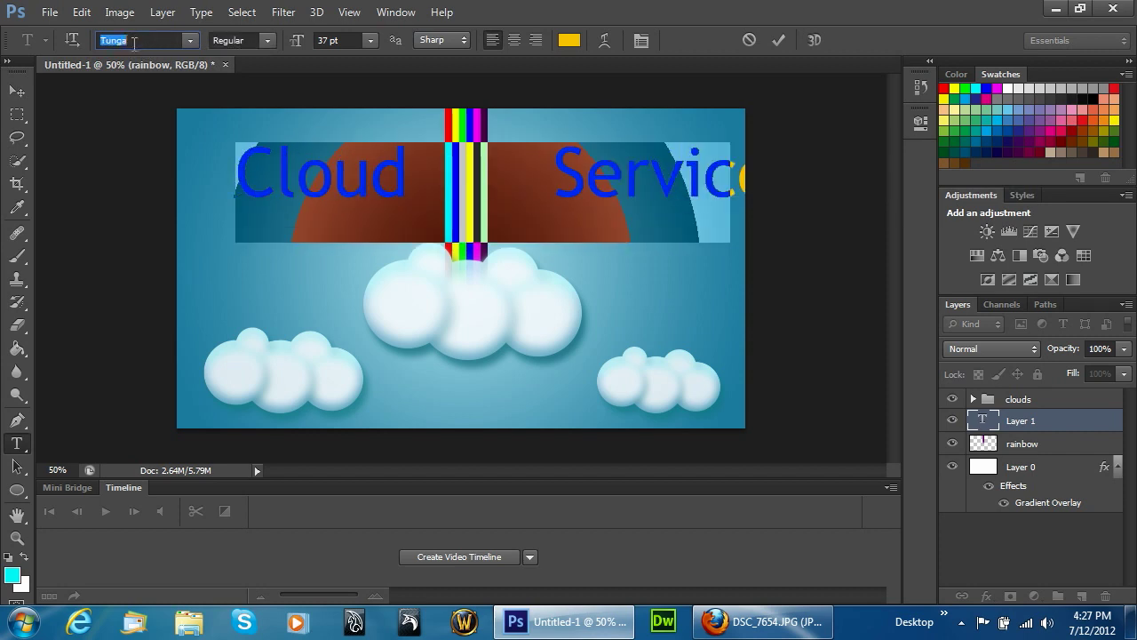
pyautogui.press('Down')
pyautogui.press('Down')
pyautogui.press('Down')
pyautogui.press('Down')
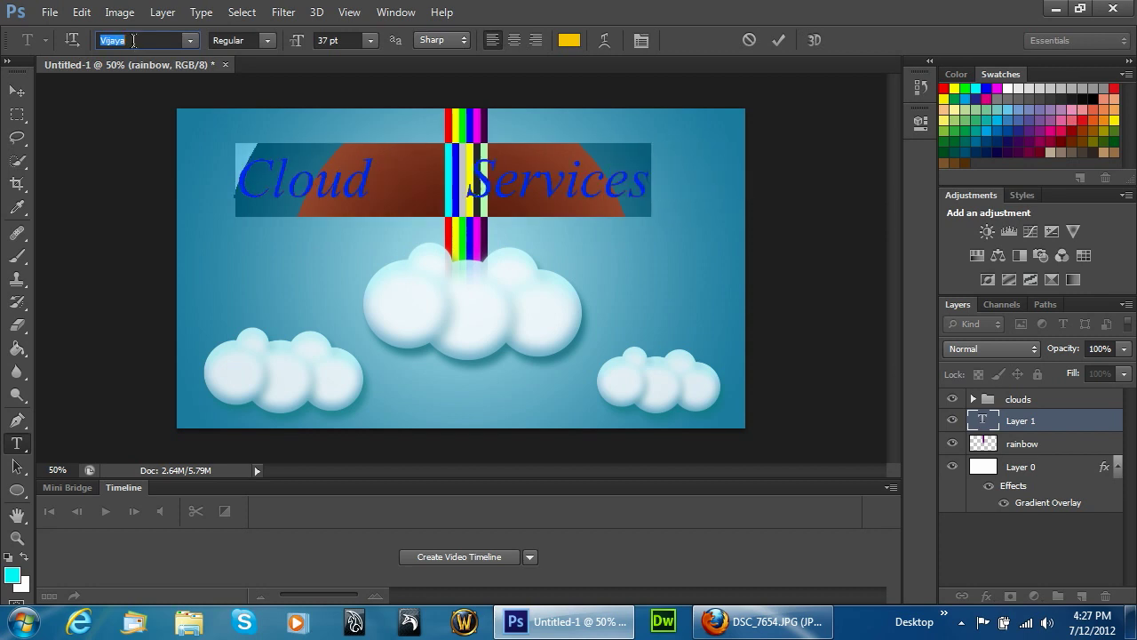
pyautogui.press('Down')
pyautogui.press('Down')
pyautogui.press('Down')
pyautogui.press('Down')
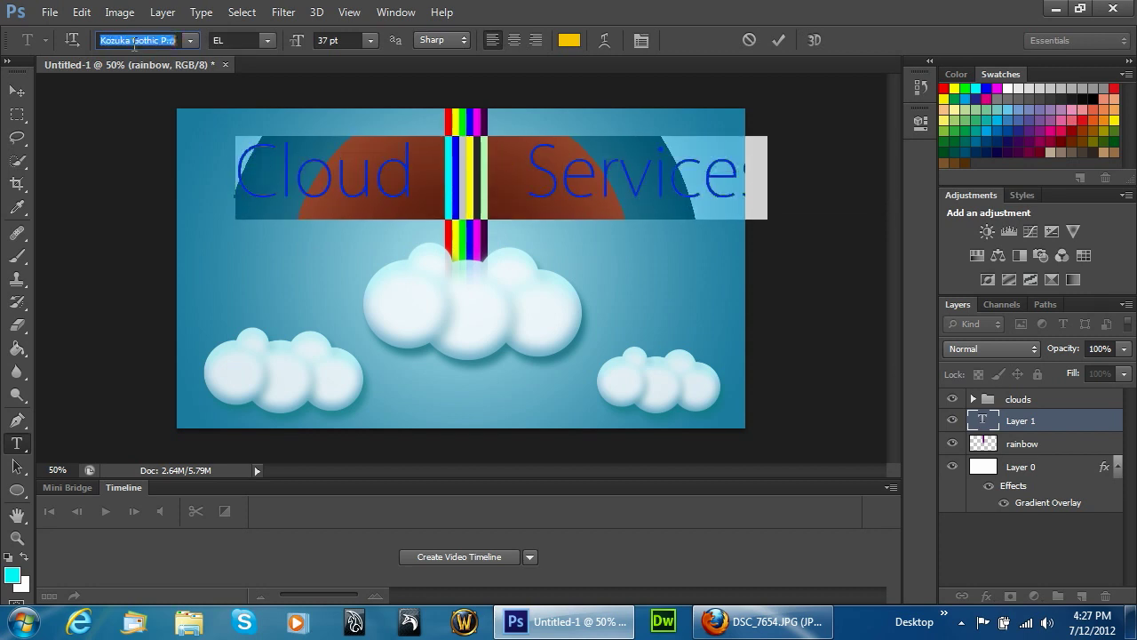
pyautogui.press('Down')
pyautogui.press('Down')
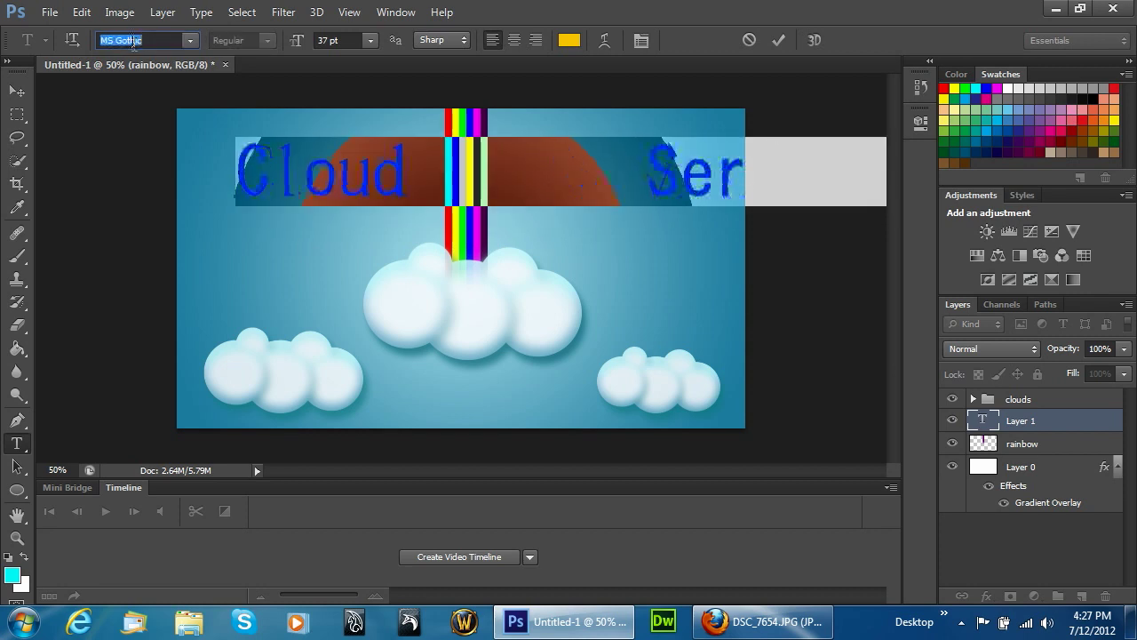
pyautogui.press('Down')
pyautogui.press('Down')
pyautogui.press('Down')
pyautogui.press('Down')
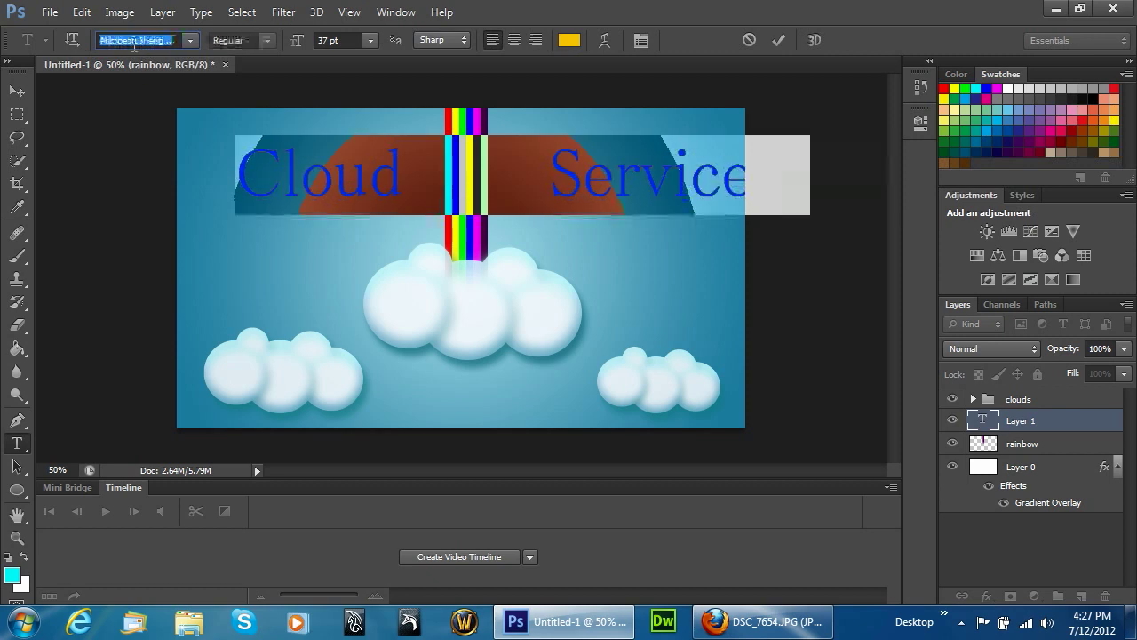
pyautogui.press('Down')
pyautogui.press('Down')
pyautogui.press('Down')
pyautogui.press('Down')
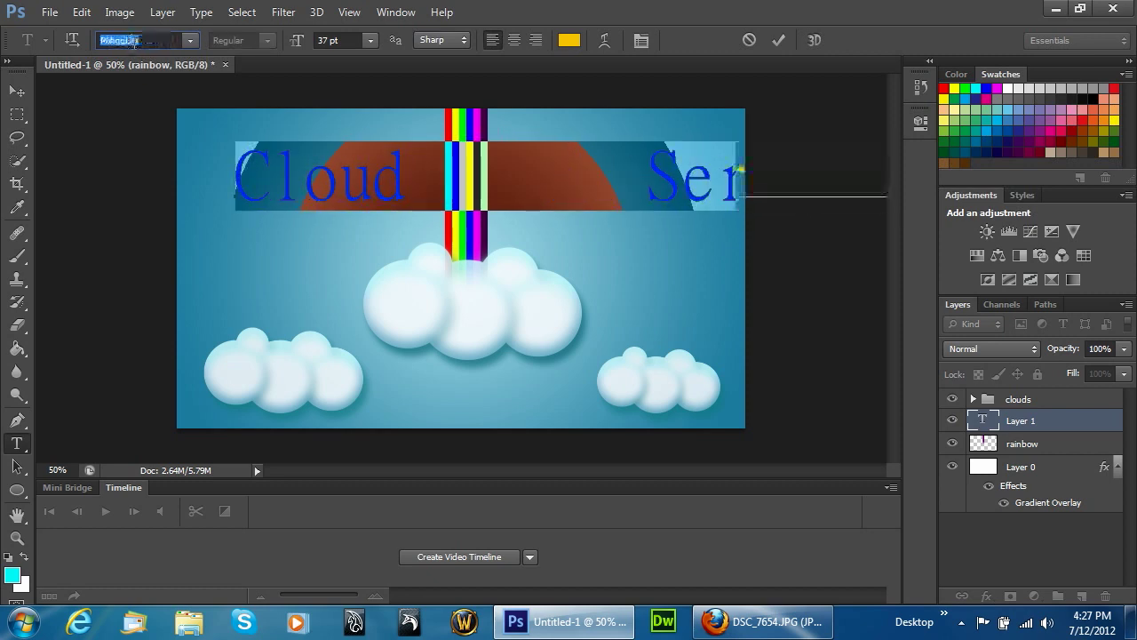
pyautogui.press('Down')
pyautogui.press('Down')
pyautogui.press('Down')
pyautogui.press('Down')
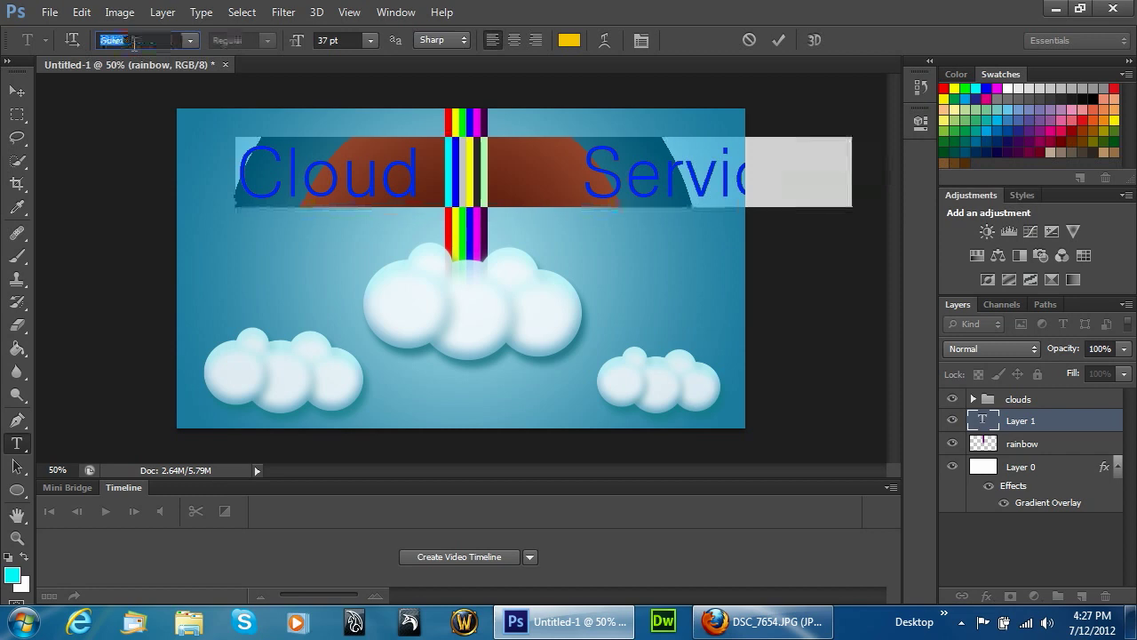
pyautogui.press('Down')
pyautogui.press('Down')
pyautogui.press('Down')
pyautogui.press('Down')
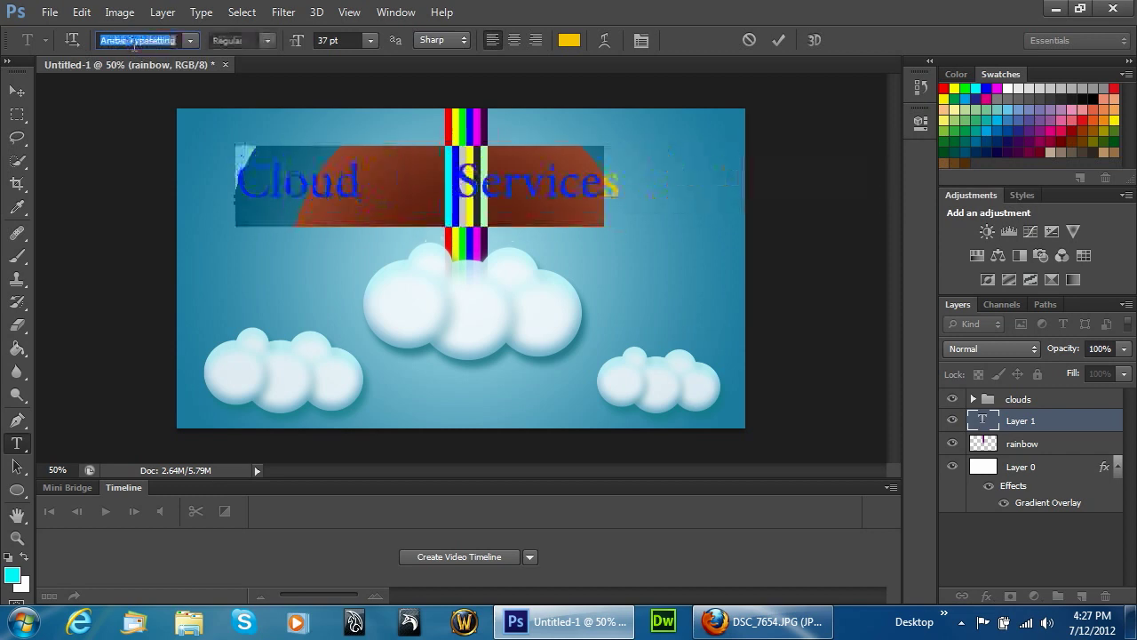
pyautogui.press('Down')
pyautogui.press('Down')
pyautogui.press('Down')
pyautogui.press('Down')
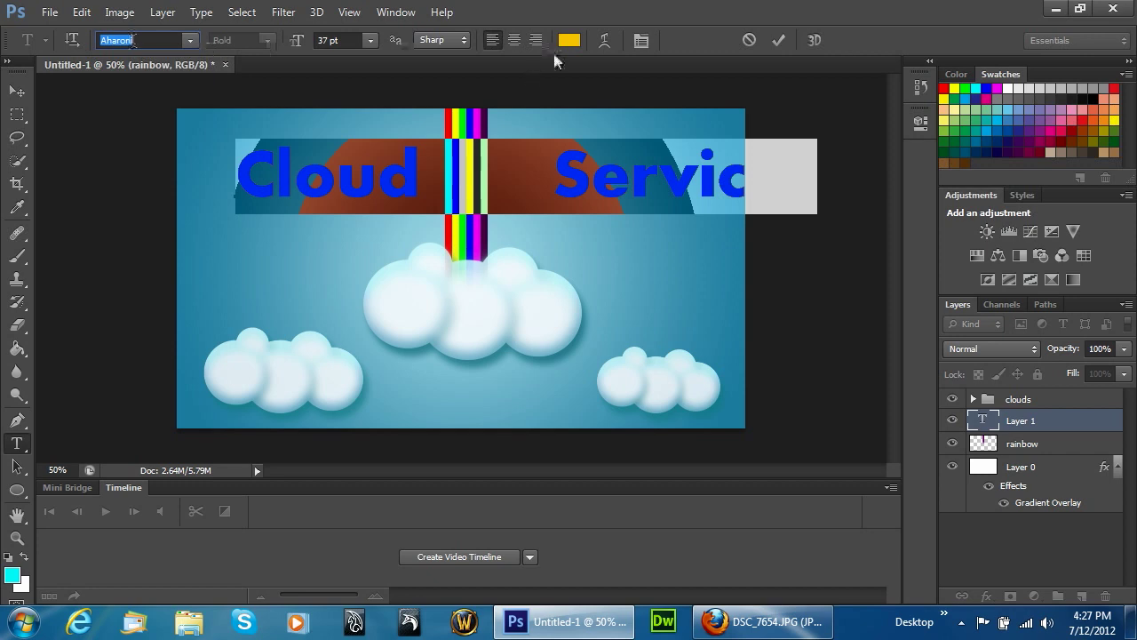
# Change the title's text color to white (ffffff).
pyautogui.click(569, 40)
pyautogui.click(582, 153)
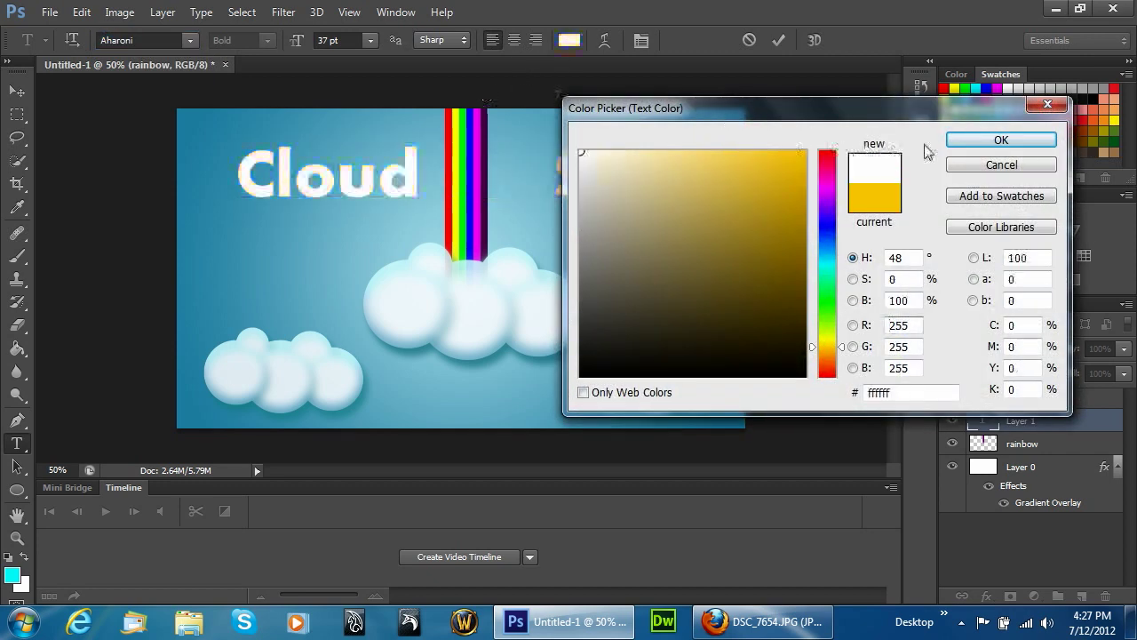
pyautogui.click(986, 140)
# Scale the title to about 83% and position it so its two words flank the rainbow.
pyautogui.click(17, 91)
pyautogui.moveTo(607, 188); pyautogui.dragTo(554, 189)
pyautogui.hotkey('ctrl', 't')
pyautogui.moveTo(179, 141); pyautogui.dragTo(229, 164)
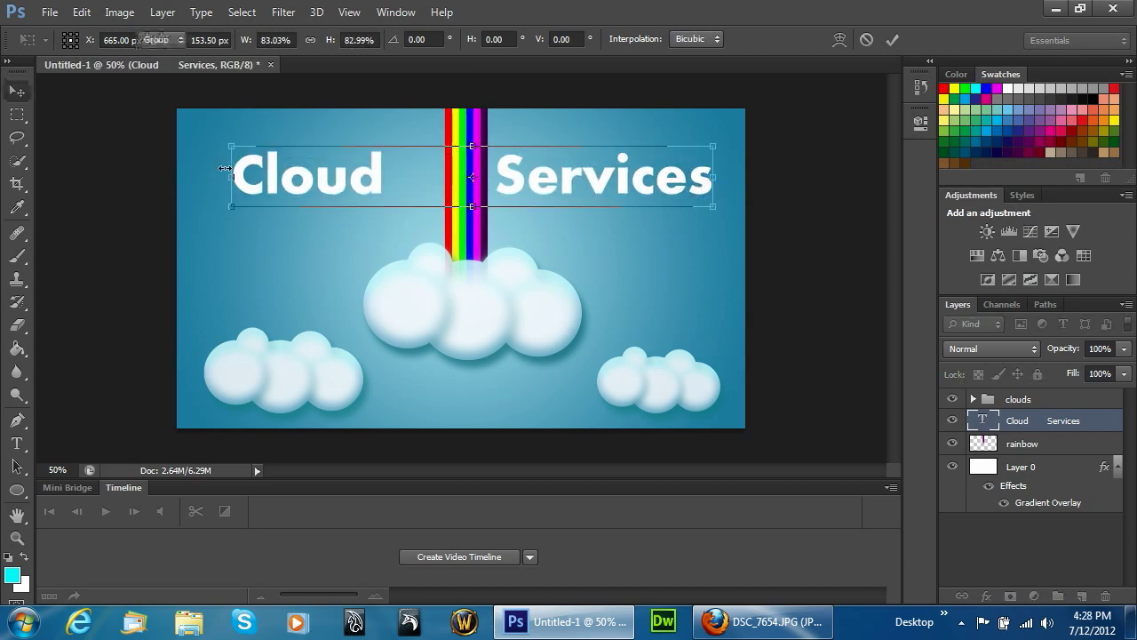
pyautogui.press('Return')
pyautogui.moveTo(329, 163); pyautogui.dragTo(329, 210)
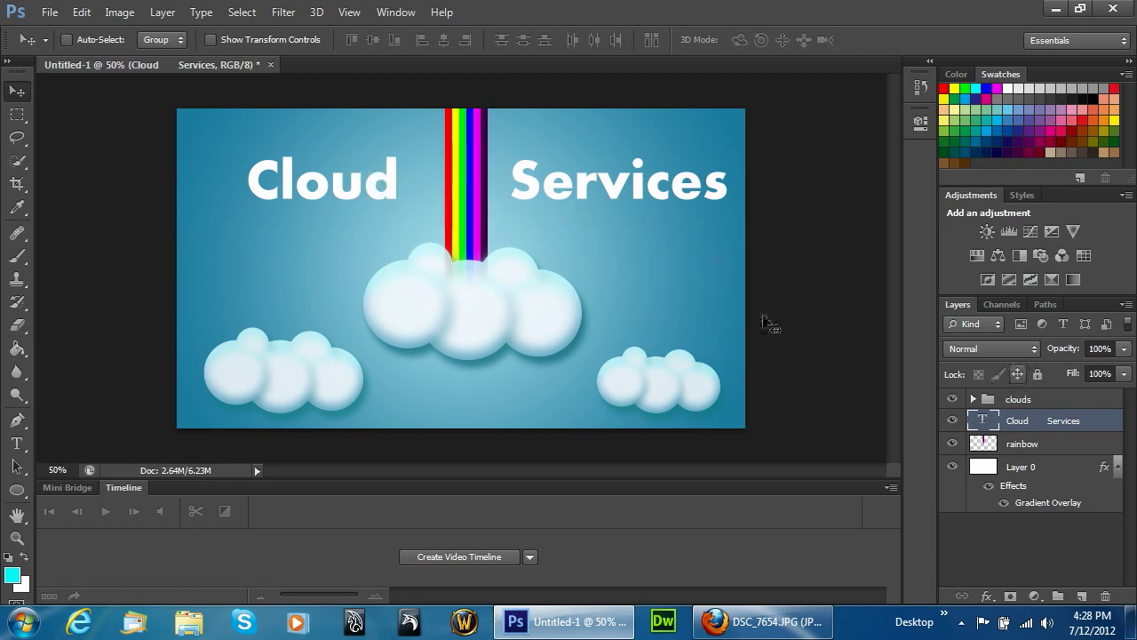
# Widen the gap between the title's two words with extra spaces and shift the title left to clear the rainbow.
pyautogui.click(17, 444)
pyautogui.click(407, 185)
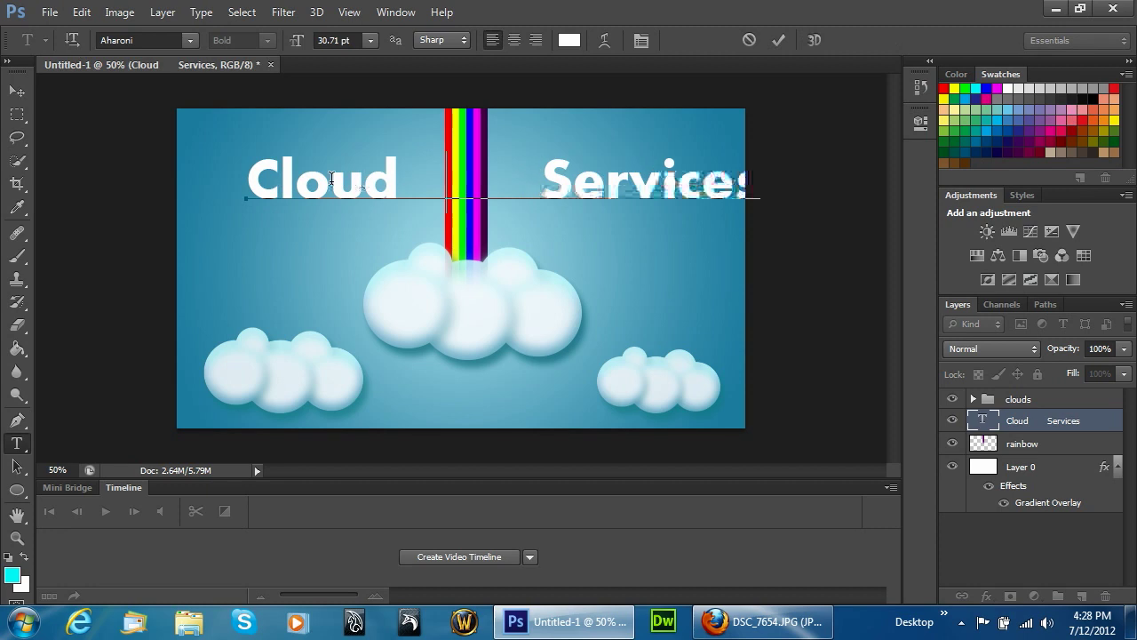
pyautogui.click(17, 91)
pyautogui.moveTo(449, 201); pyautogui.dragTo(414, 203)
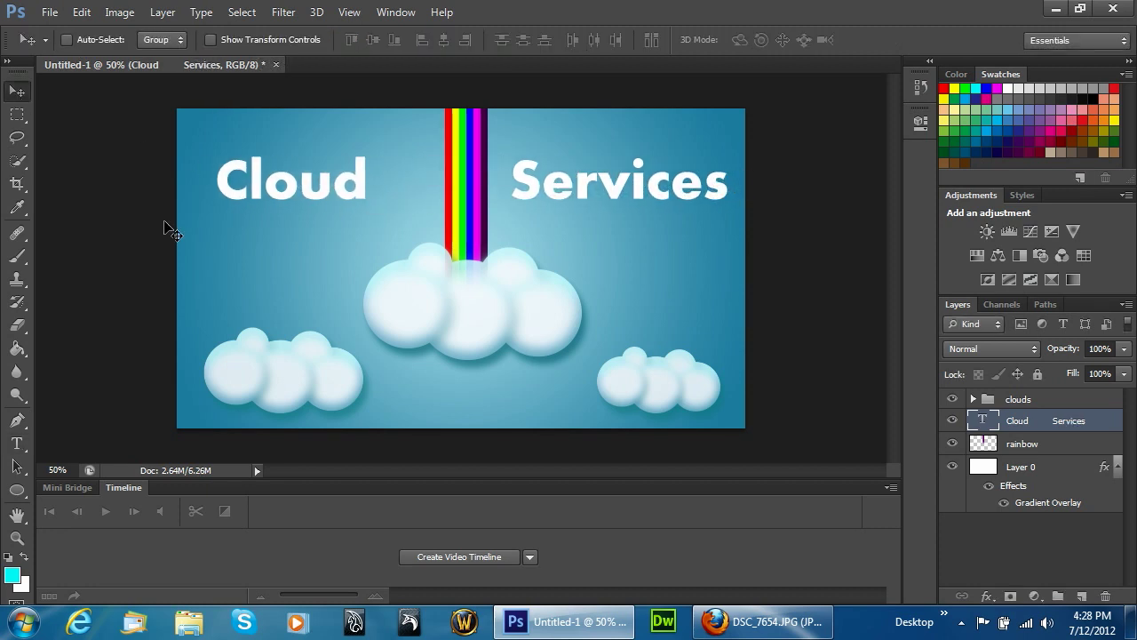
# Add a leading space before "Cloud" and delete one space from the gap over the rainbow.
pyautogui.click(18, 449)
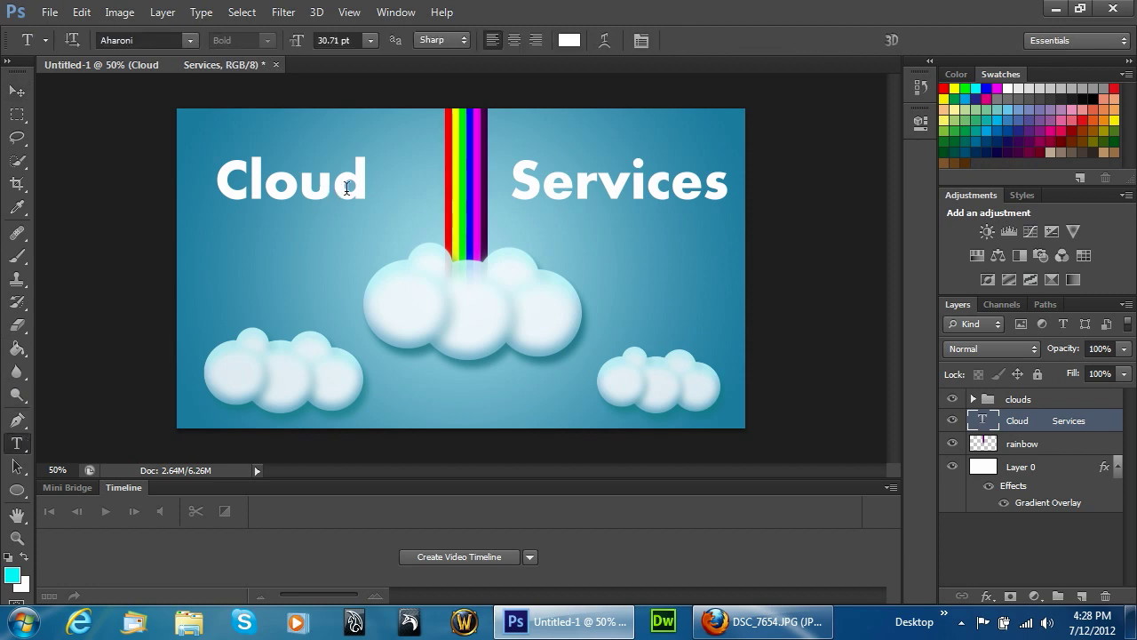
pyautogui.click(219, 180)
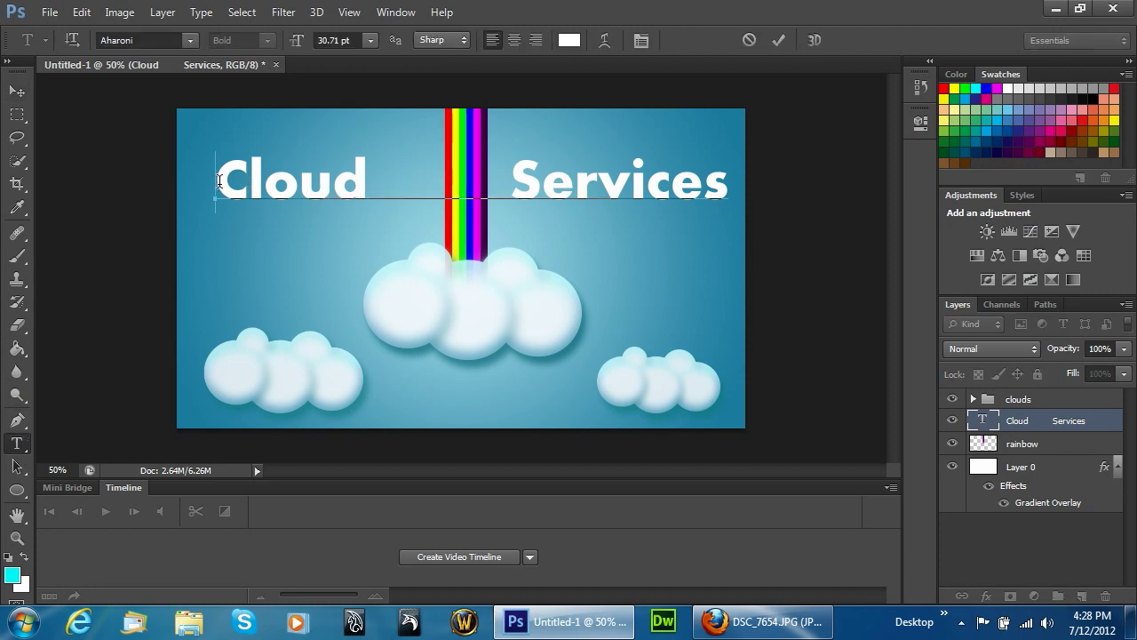
pyautogui.click(468, 176)
pyautogui.press('BackSpace')
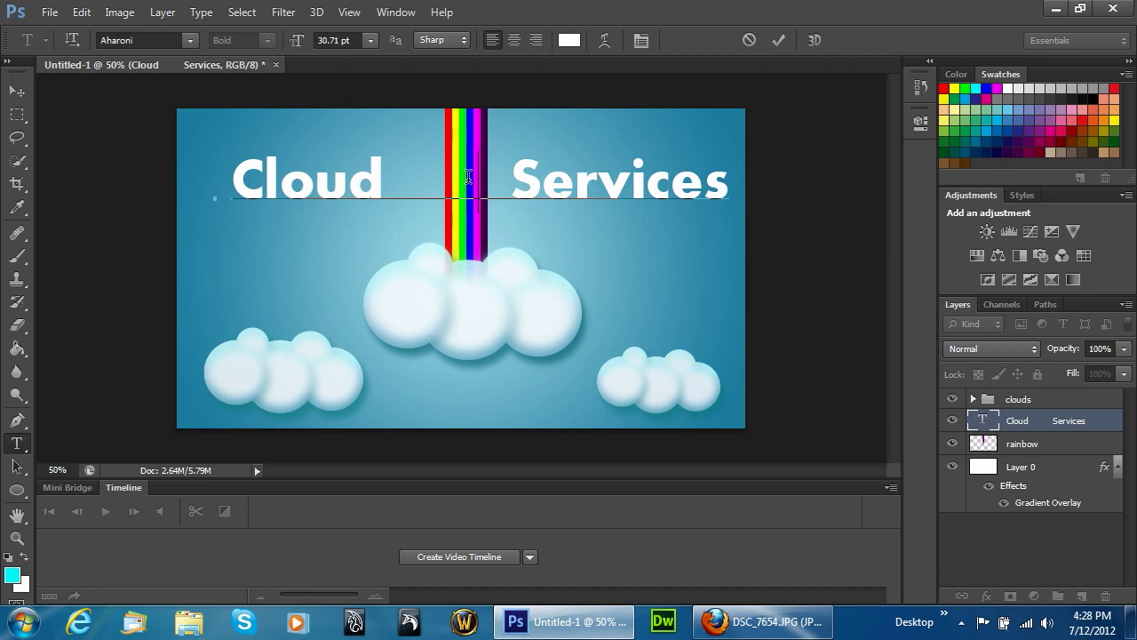
pyautogui.click(17, 91)
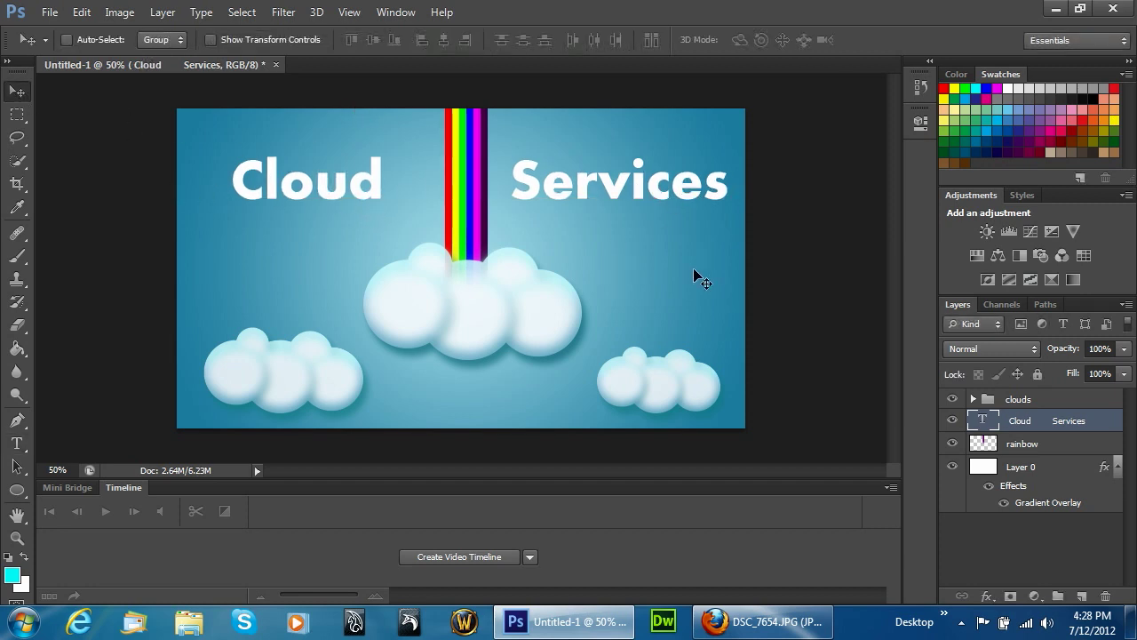
# Copy the layer style of the main-cloud layer inside the clouds group and collapse the group.
pyautogui.click(973, 400)
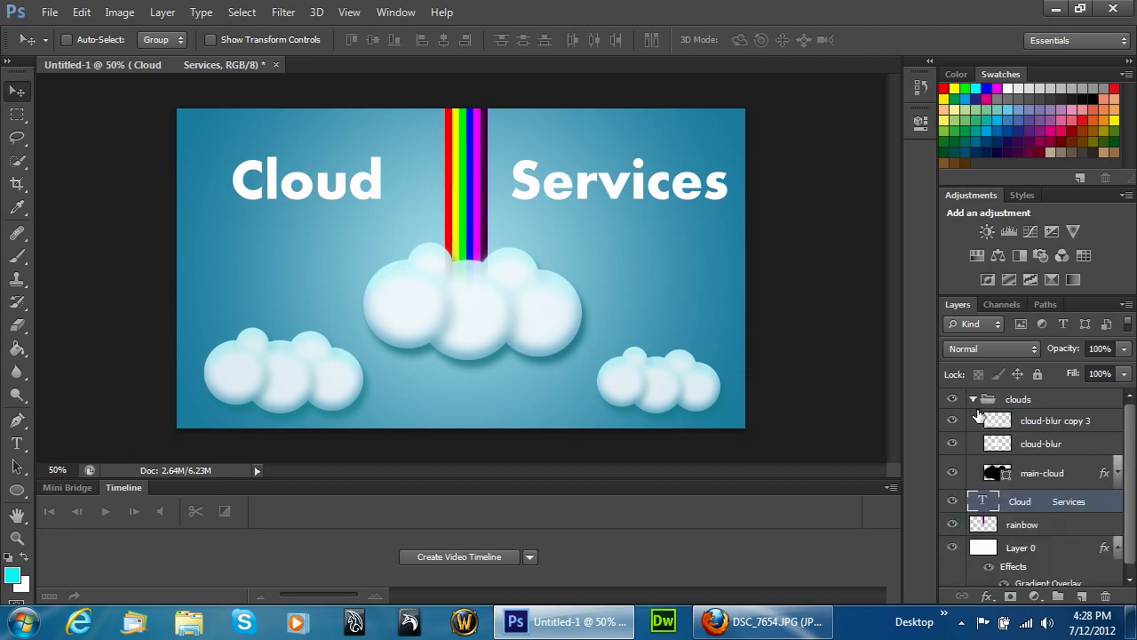
pyautogui.click(1078, 475)
pyautogui.rightClick(1106, 472)
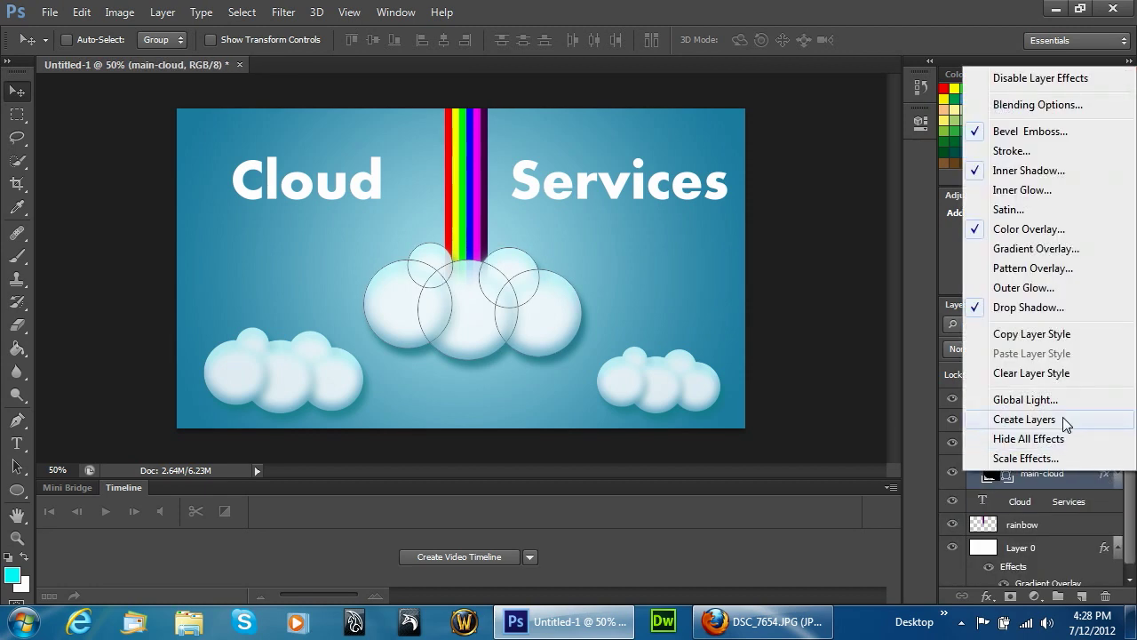
pyautogui.click(1042, 333)
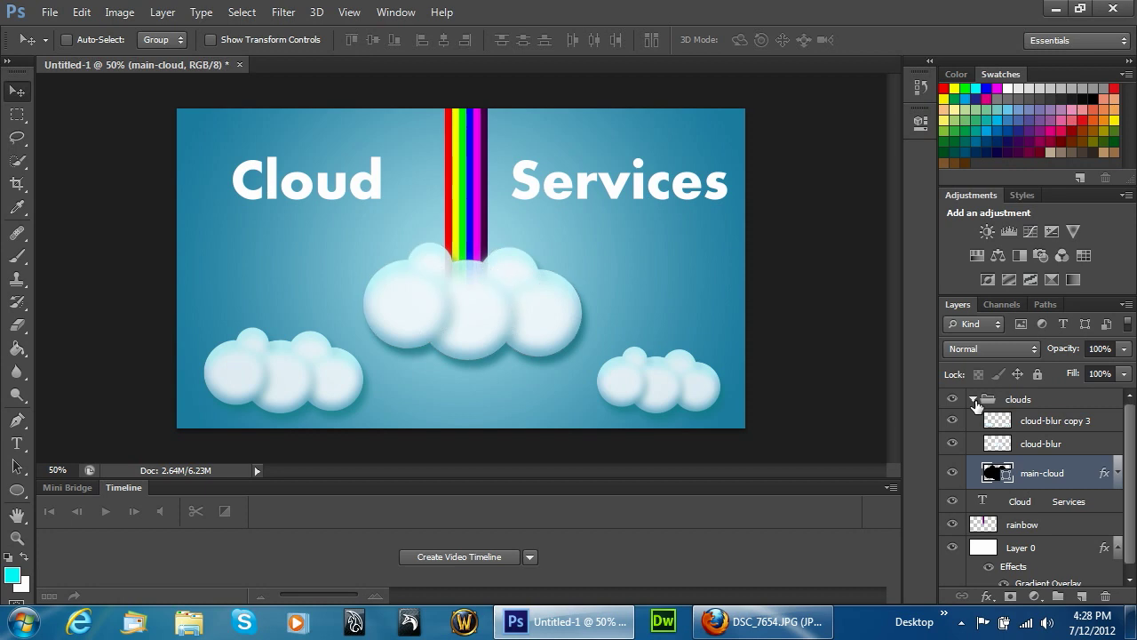
pyautogui.click(972, 400)
pyautogui.moveTo(1066, 425); pyautogui.dragTo(1037, 400)
pyautogui.hotkey('ctrl', 'z')
pyautogui.hotkey('ctrl', 'z')
pyautogui.hotkey('ctrl', 'z')
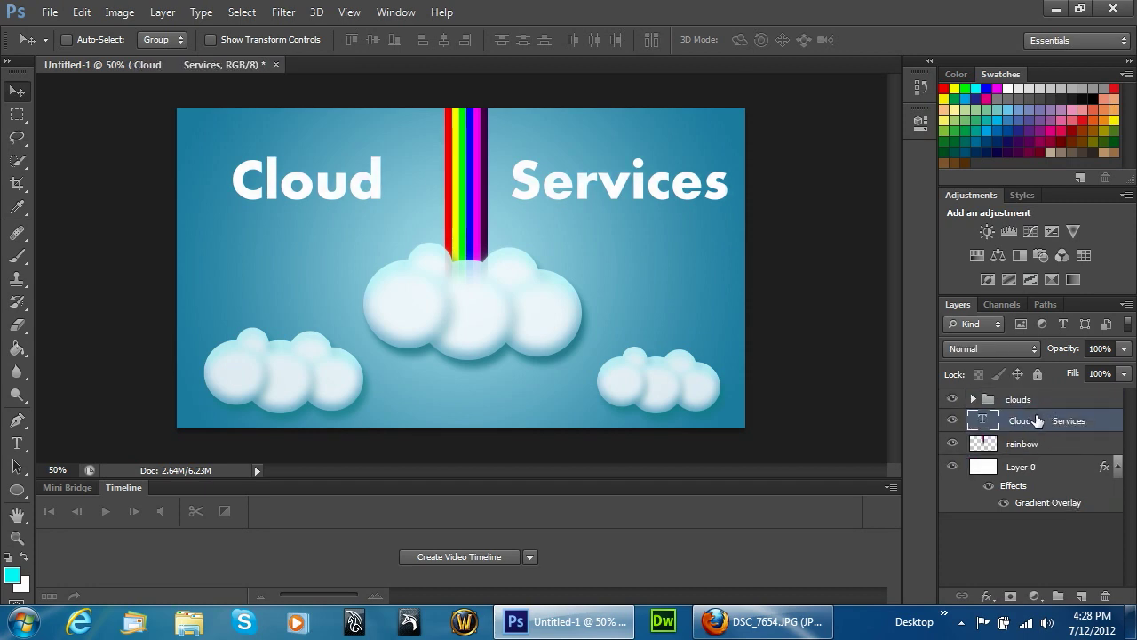
# Paste the copied cloud layer style onto the title layer and scale its effects to 41%.
pyautogui.rightClick(1041, 421)
pyautogui.click(724, 501)
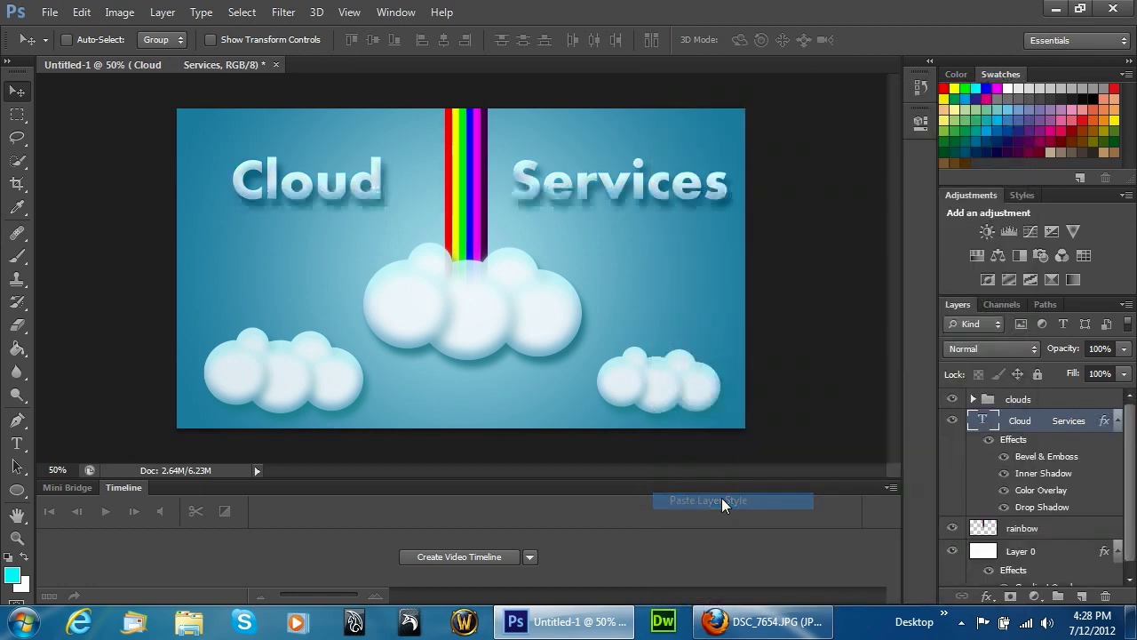
pyautogui.rightClick(1113, 430)
pyautogui.click(1004, 410)
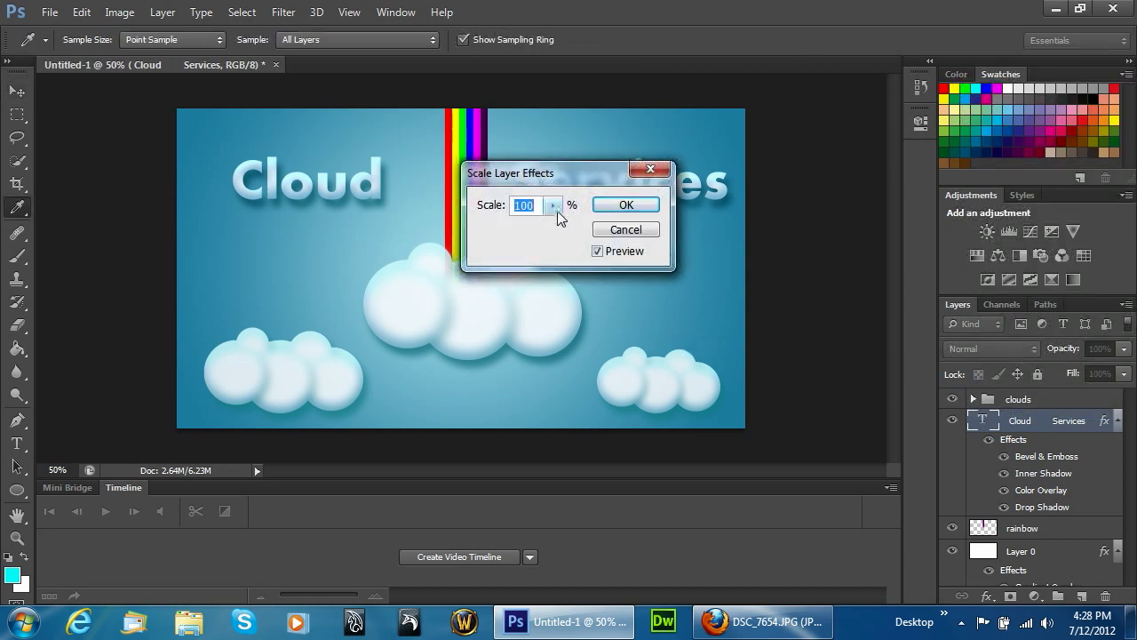
pyautogui.click(558, 212)
pyautogui.moveTo(553, 228); pyautogui.dragTo(547, 231)
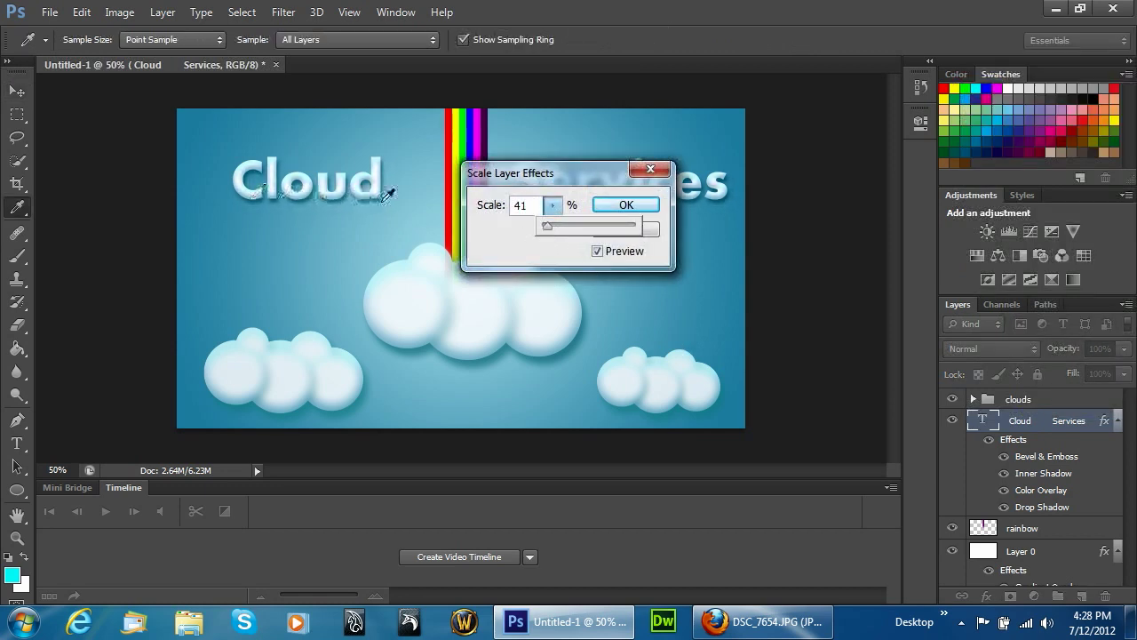
pyautogui.click(626, 205)
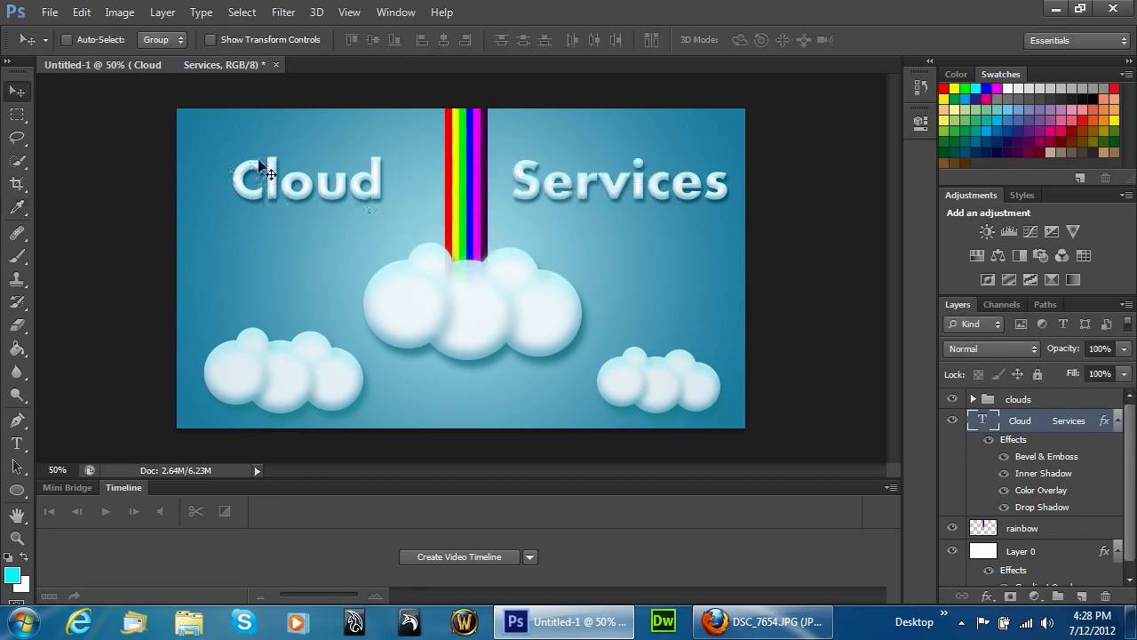
# Rasterize the title for Liquify, try a size 100 Pucker brush on the "o" in "Cloud", and undo it.
pyautogui.click(283, 12)
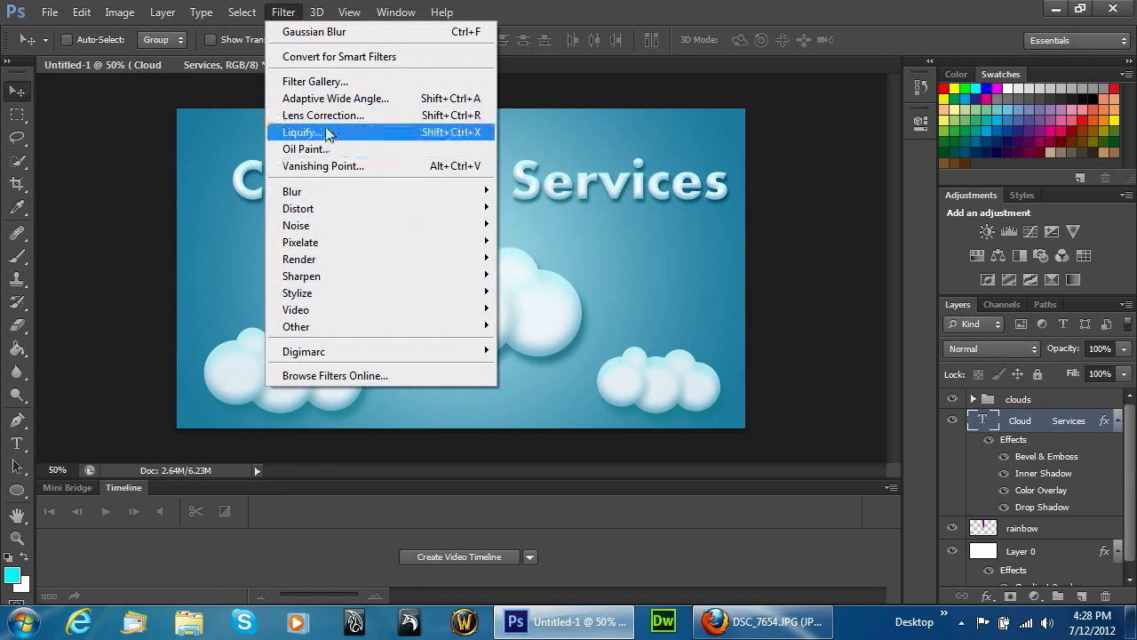
pyautogui.click(327, 133)
pyautogui.click(563, 248)
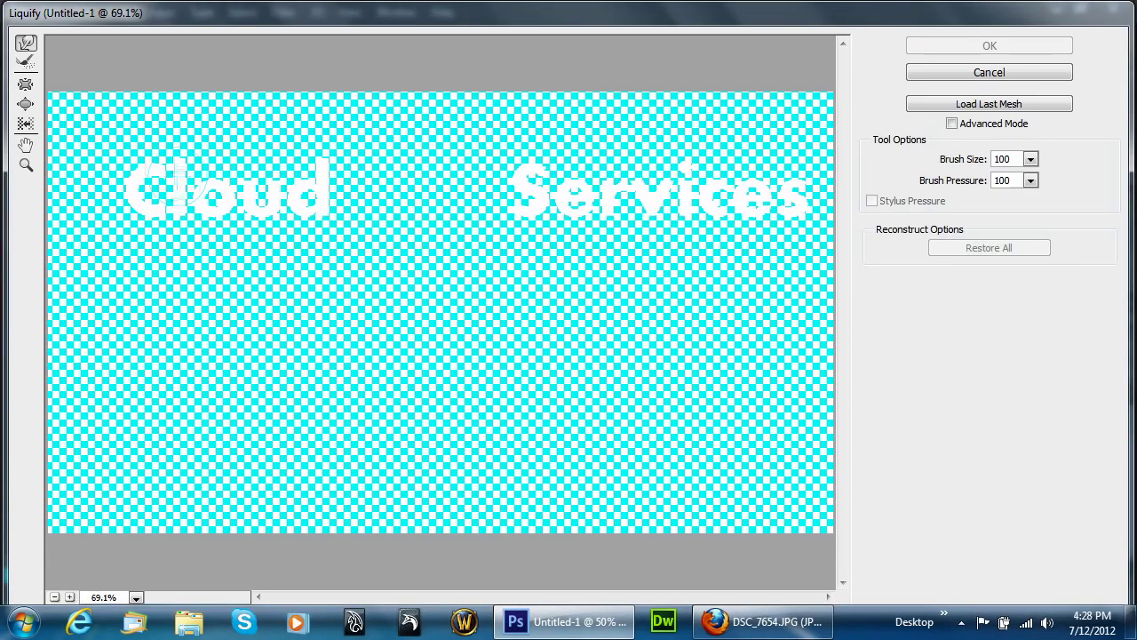
pyautogui.click(26, 84)
pyautogui.moveTo(224, 201); pyautogui.dragTo(216, 200)
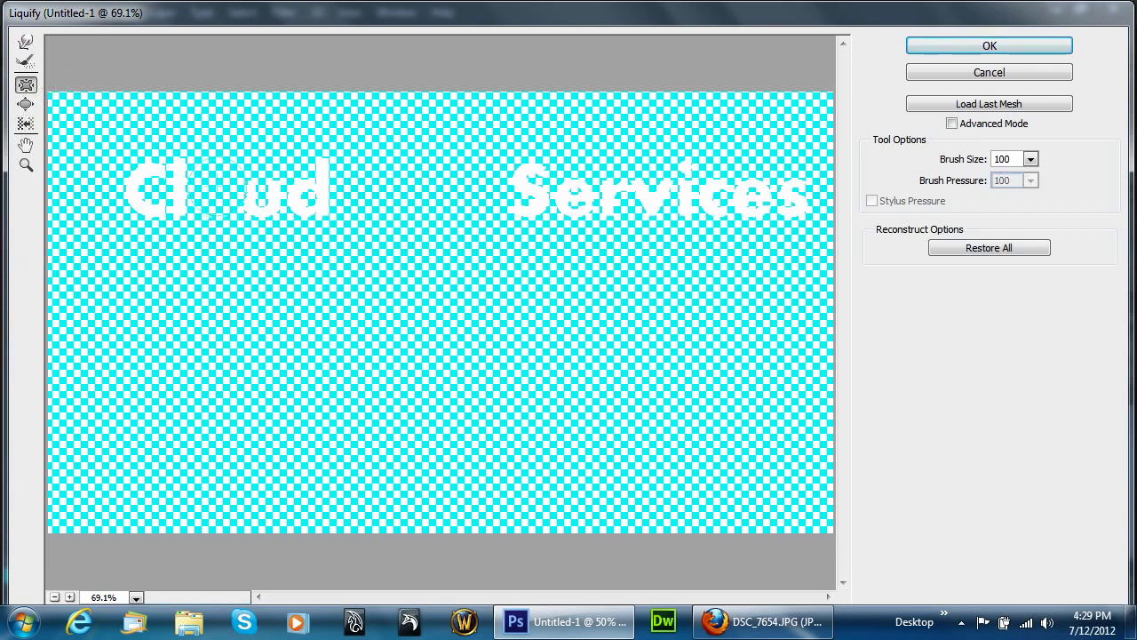
pyautogui.hotkey('ctrl', 'z')
# Enable Liquify's Advanced Mode and try puckering the title with brush size 3901 and brush pressure 44.
pyautogui.click(1031, 159)
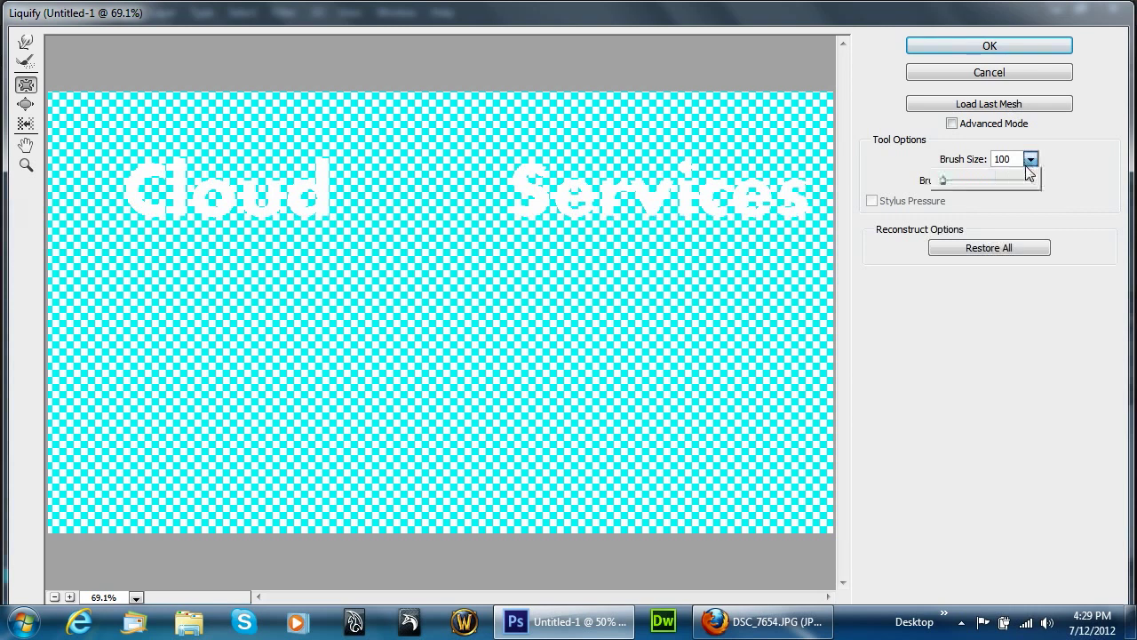
pyautogui.moveTo(949, 188)
pyautogui.mouseDown()
pyautogui.moveTo(970, 189)
pyautogui.moveTo(890, 194)
pyautogui.mouseUp()
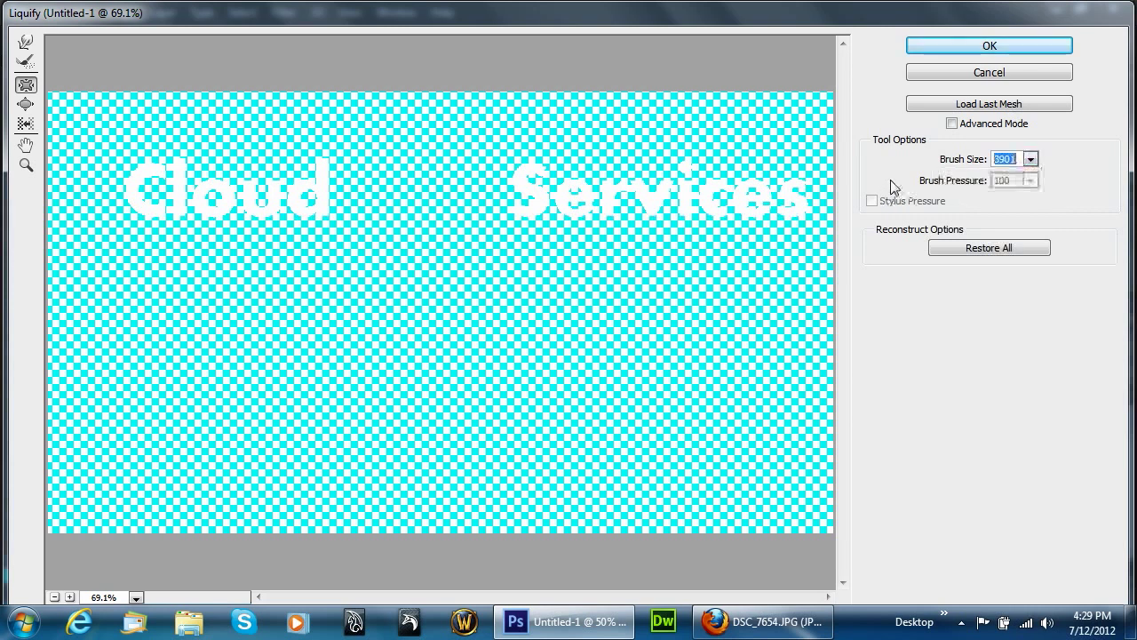
pyautogui.click(952, 124)
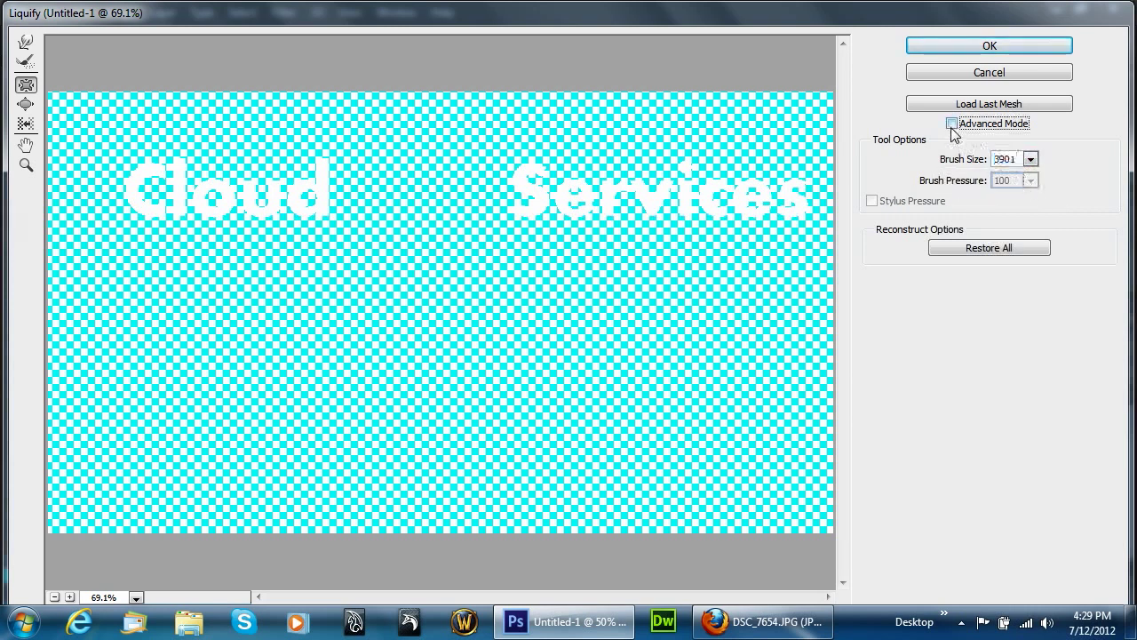
pyautogui.click(1031, 202)
pyautogui.moveTo(1031, 224); pyautogui.dragTo(1010, 230)
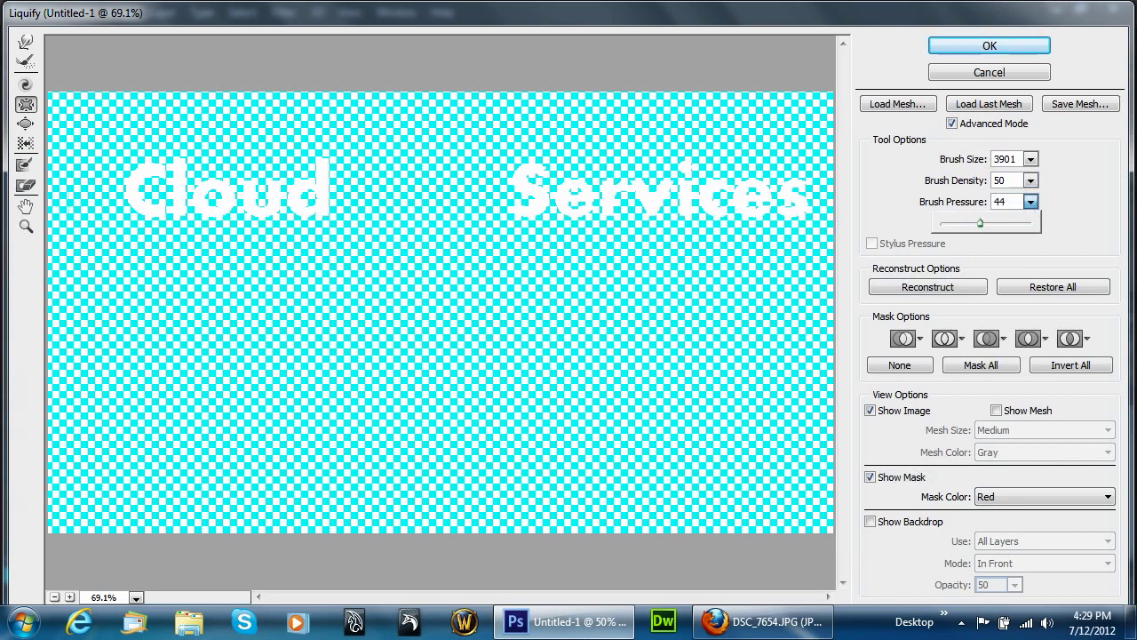
pyautogui.click(182, 177)
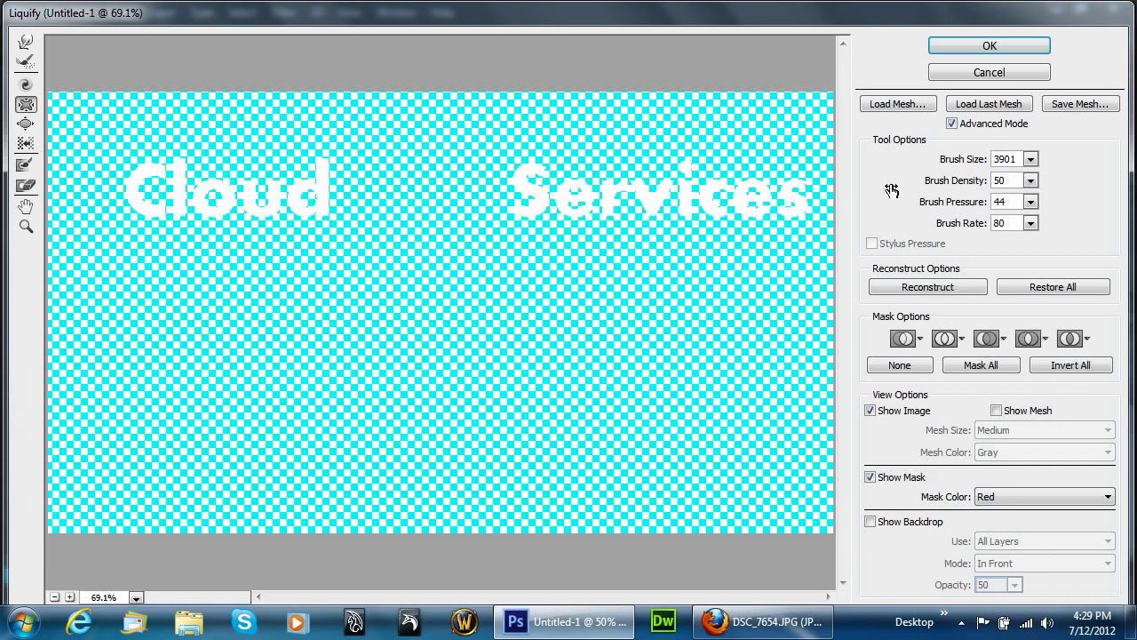
# Set the Liquify brush size to 301 and pressure to 6, and try puckering the word "Cloud".
pyautogui.click(1030, 159)
pyautogui.moveTo(966, 184); pyautogui.dragTo(945, 190)
pyautogui.press('Return')
pyautogui.click(1031, 181)
pyautogui.click(1030, 181)
pyautogui.click(1030, 201)
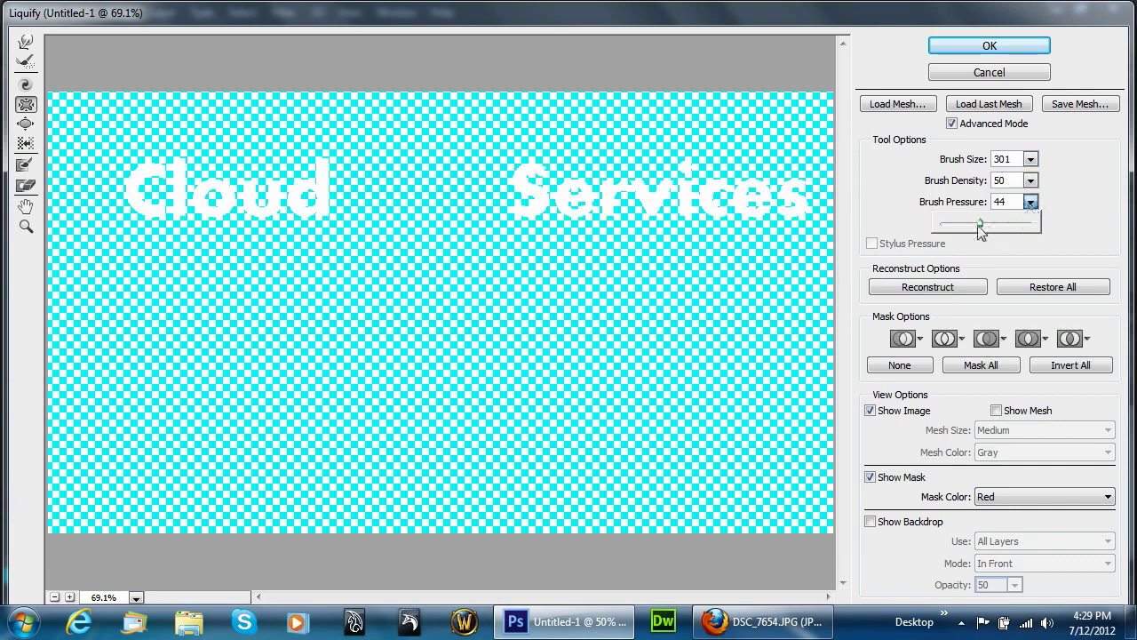
pyautogui.moveTo(946, 224); pyautogui.dragTo(945, 223)
pyautogui.click(190, 181)
# Lower the Liquify brush rate to 4 and try puckering across "Cloud" again.
pyautogui.click(1030, 159)
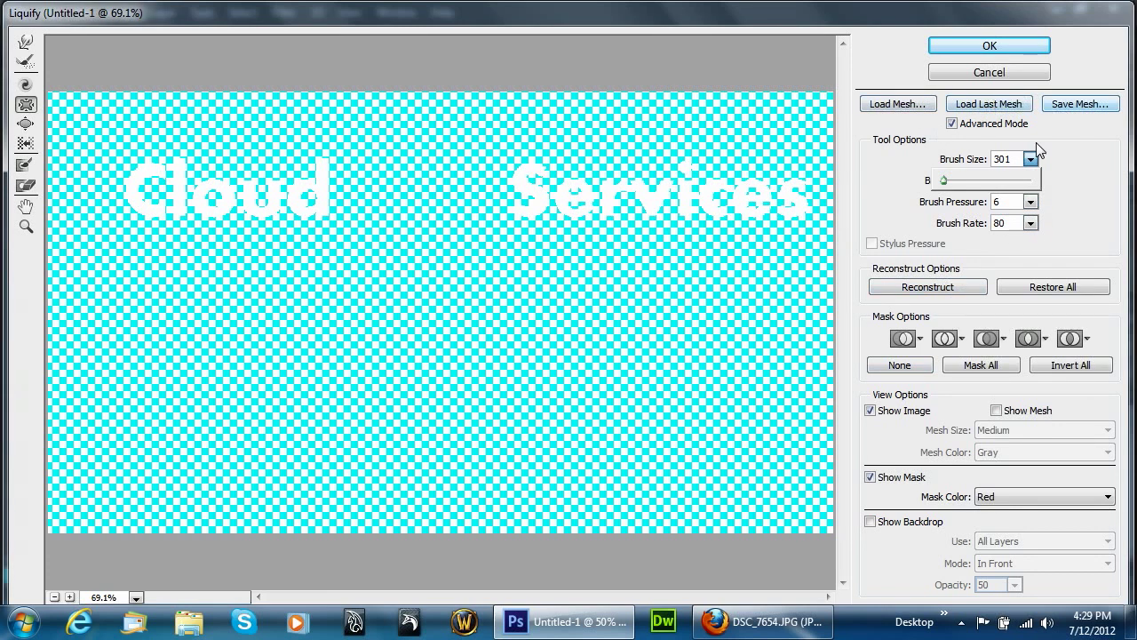
pyautogui.click(1031, 223)
pyautogui.moveTo(1014, 245); pyautogui.dragTo(986, 248)
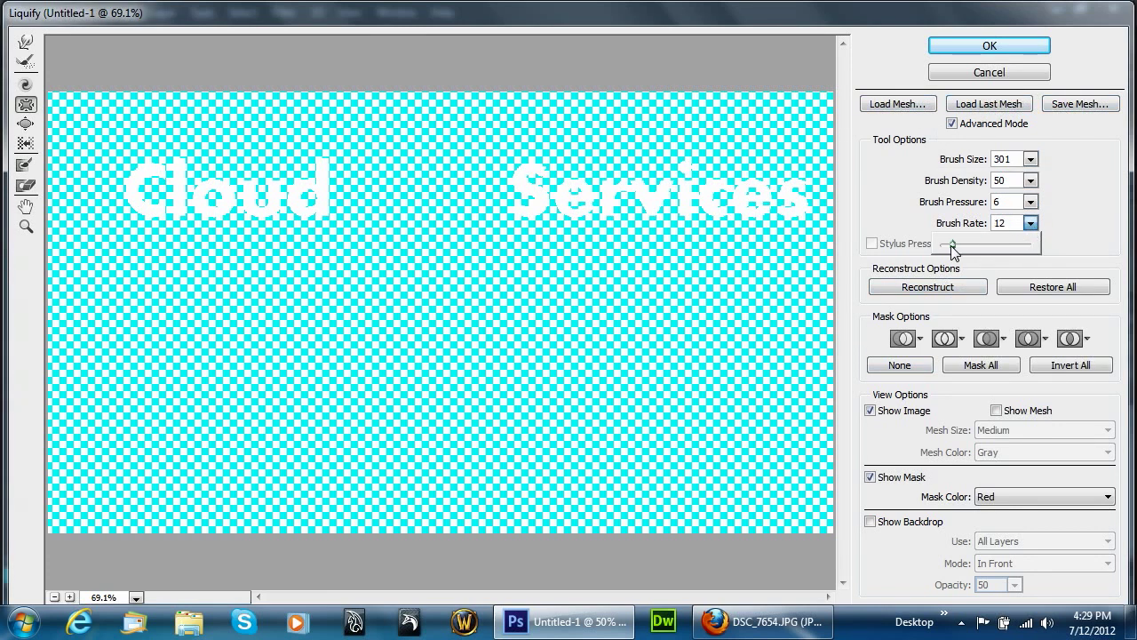
pyautogui.moveTo(305, 214); pyautogui.dragTo(187, 195)
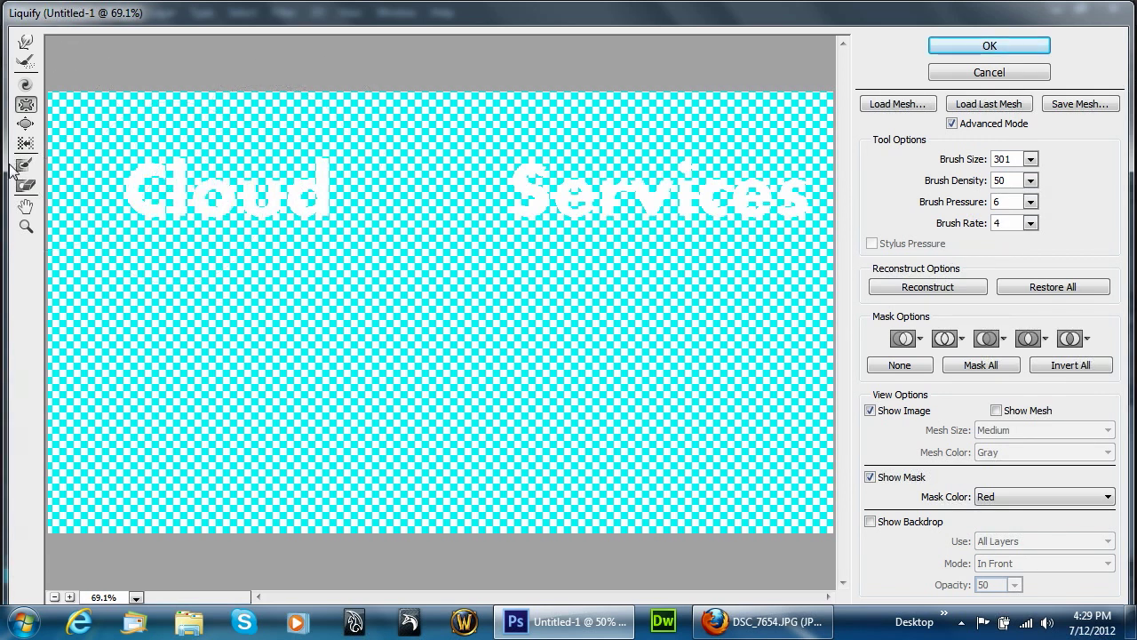
# Try the Bloat tool on the word "Cloud" and leave Liquify.
pyautogui.click(26, 123)
pyautogui.click(165, 190)
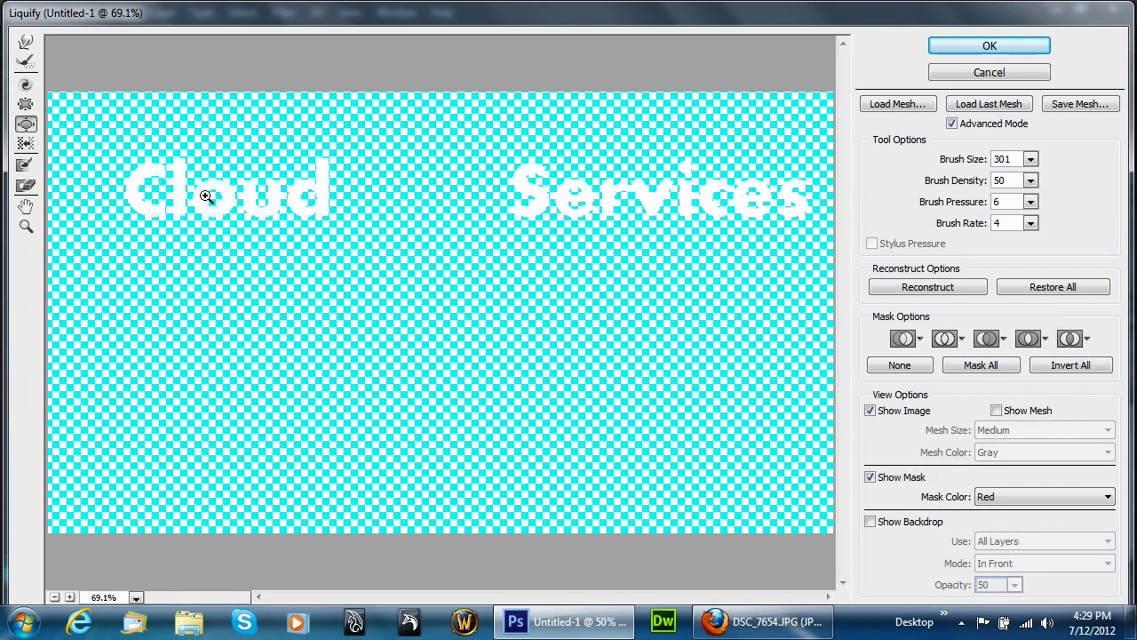
pyautogui.click(1012, 51)
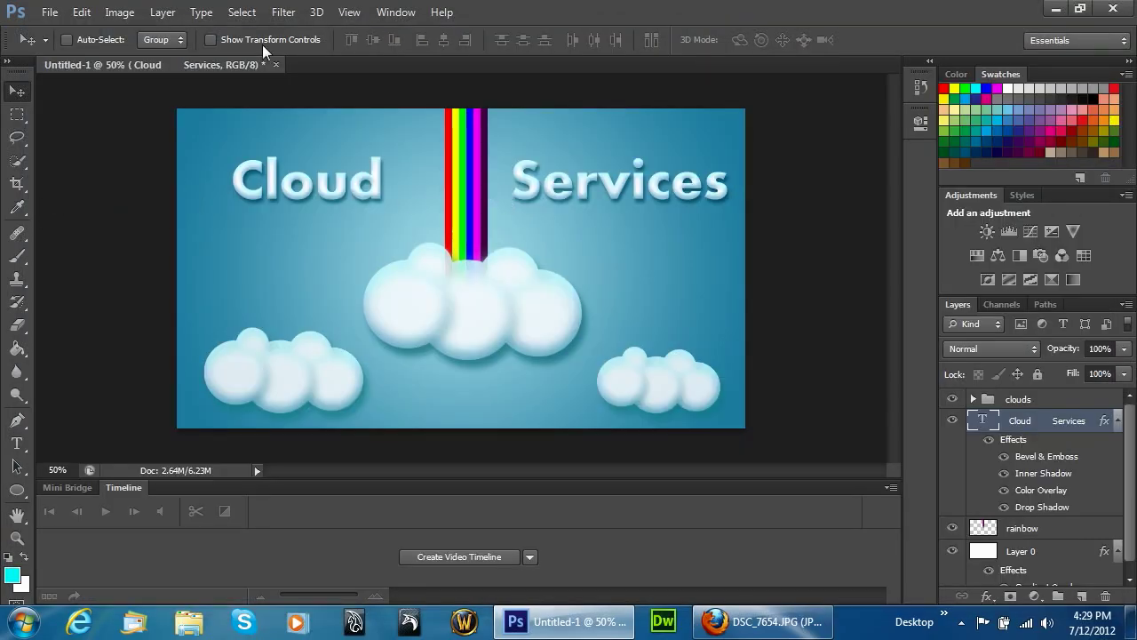
# Rasterize the title and try a Pinch distortion of 50% on it, then undo both.
pyautogui.click(284, 11)
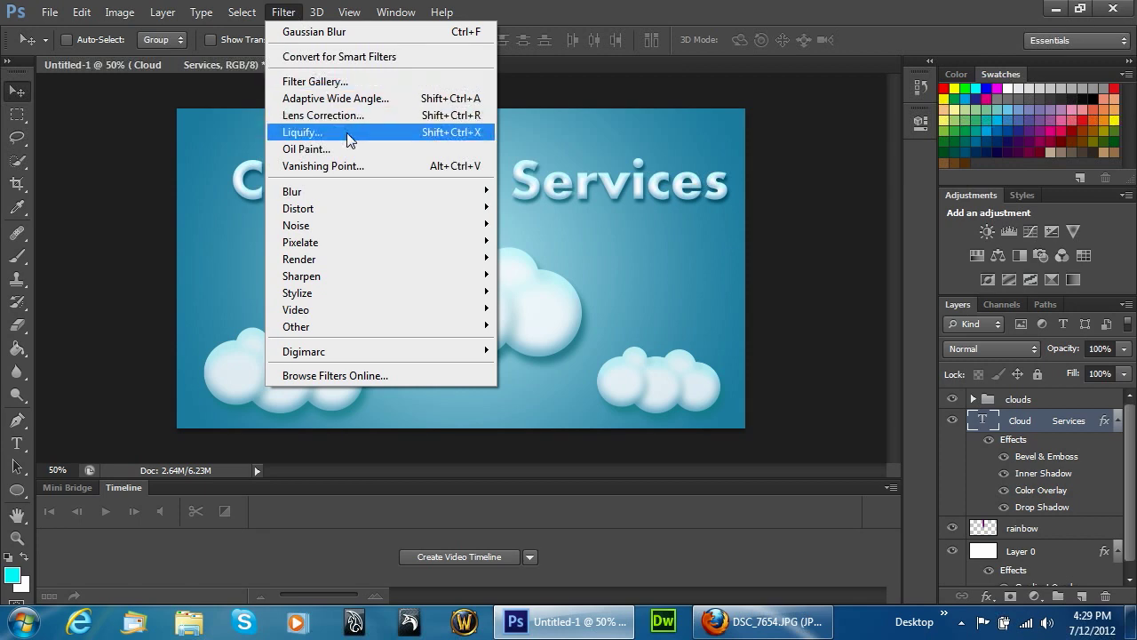
pyautogui.moveTo(348, 209)
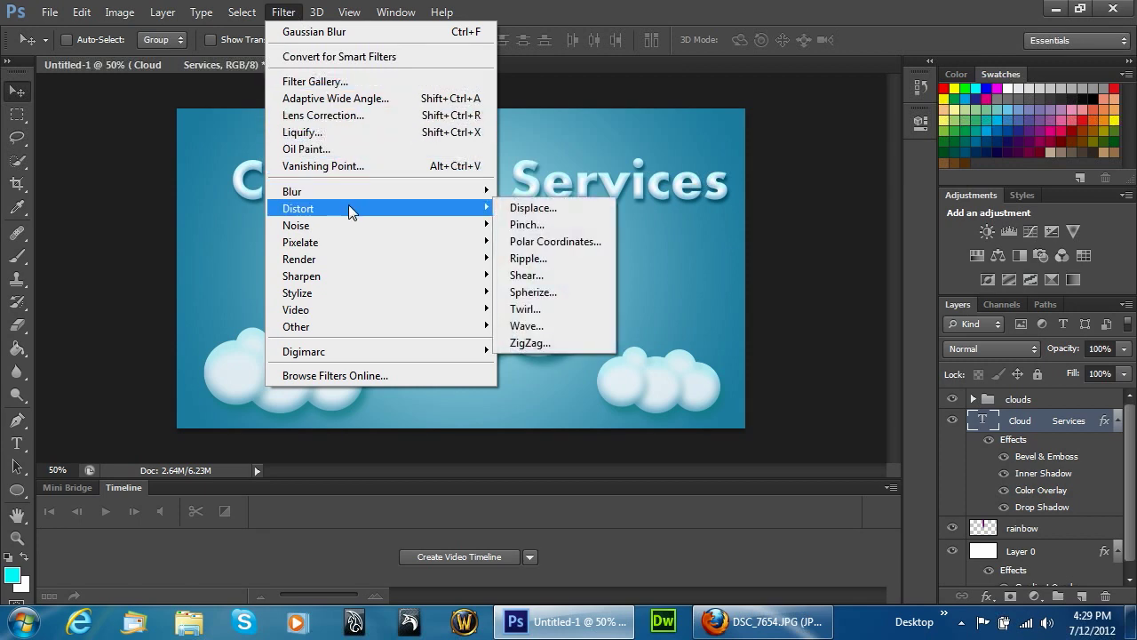
pyautogui.click(530, 225)
pyautogui.click(543, 244)
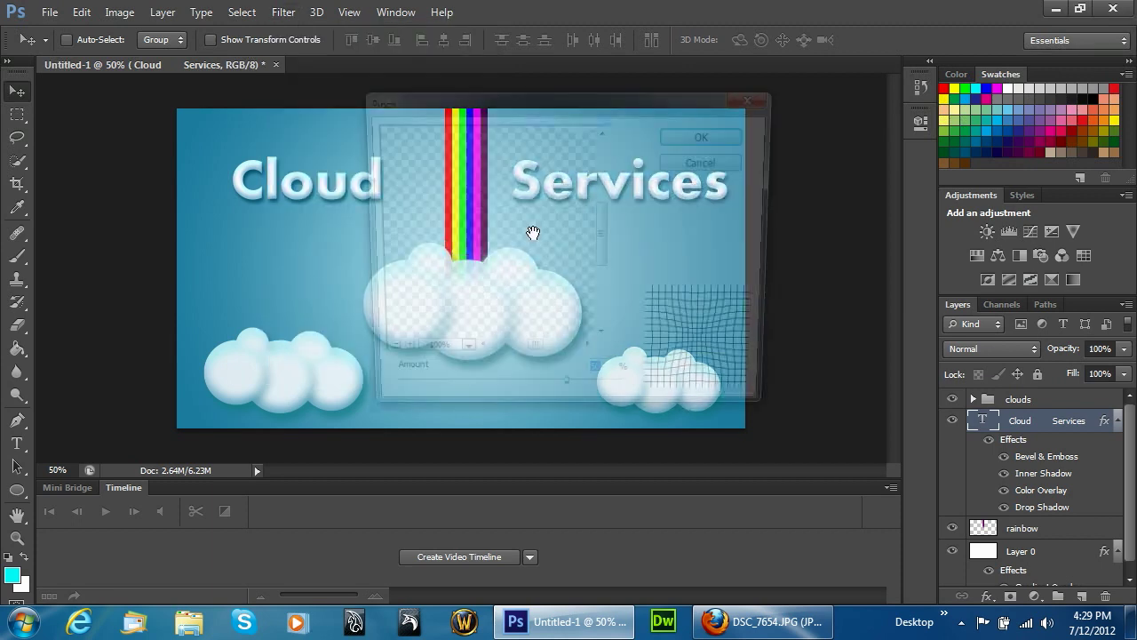
pyautogui.click(379, 356)
pyautogui.click(378, 356)
pyautogui.click(379, 356)
pyautogui.click(379, 356)
pyautogui.click(379, 356)
pyautogui.click(379, 357)
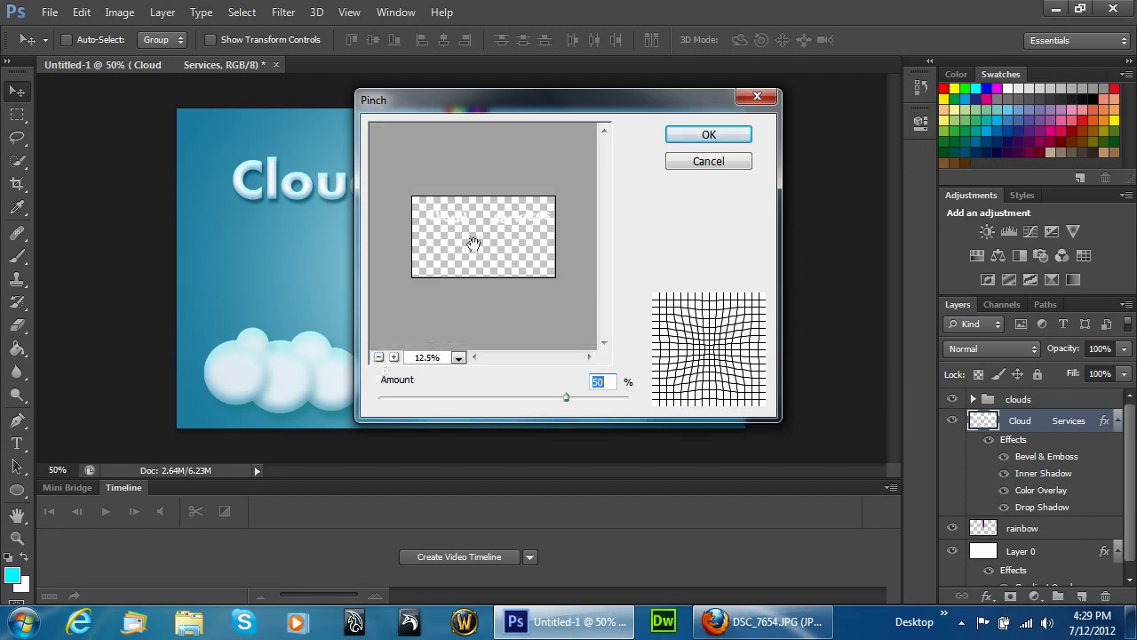
pyautogui.click(707, 134)
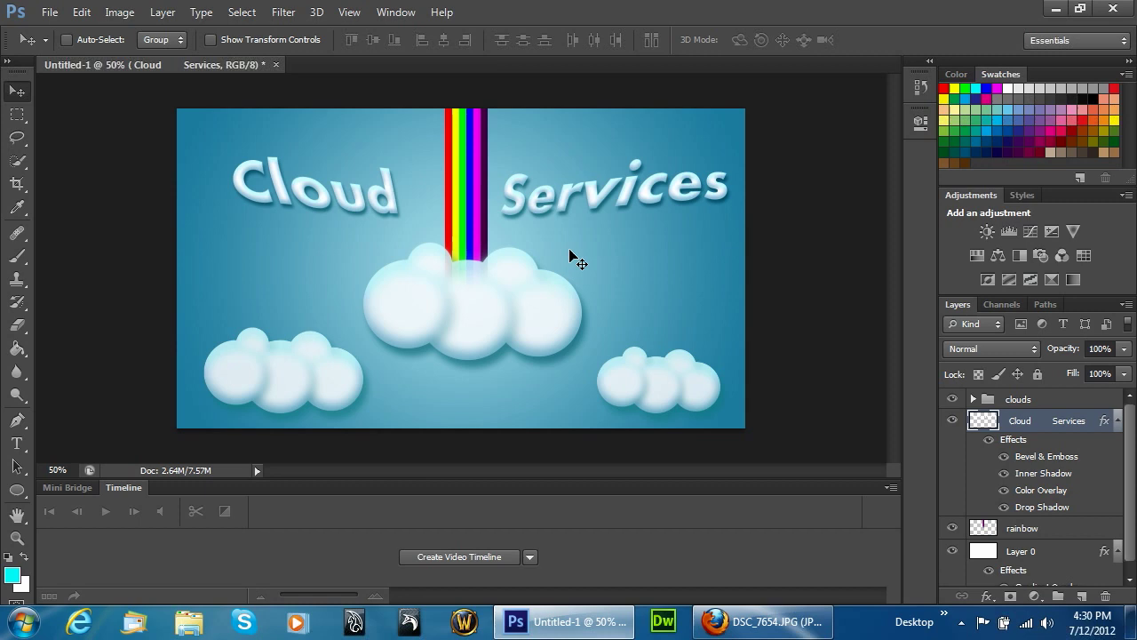
pyautogui.hotkey('ctrl', 'alt', 'z')
pyautogui.hotkey('ctrl', 'alt', 'z')
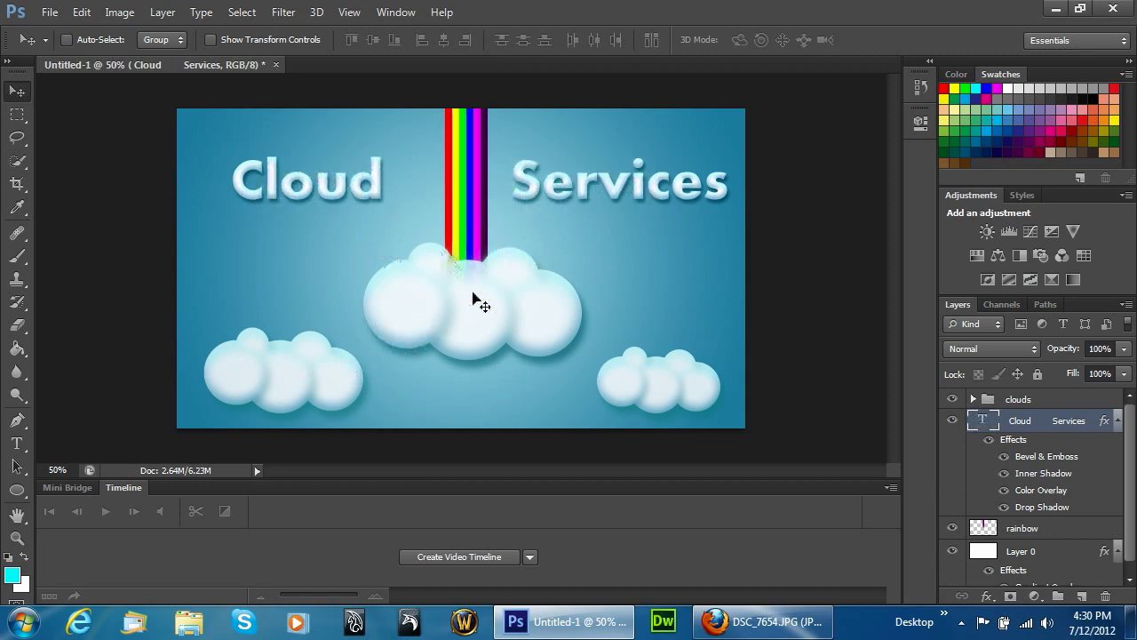
# Add a new layer above the clouds group, copy the DSC_7654.JPG grunge texture from Firefox and paste it into the Photoshop document.
pyautogui.click(1010, 402)
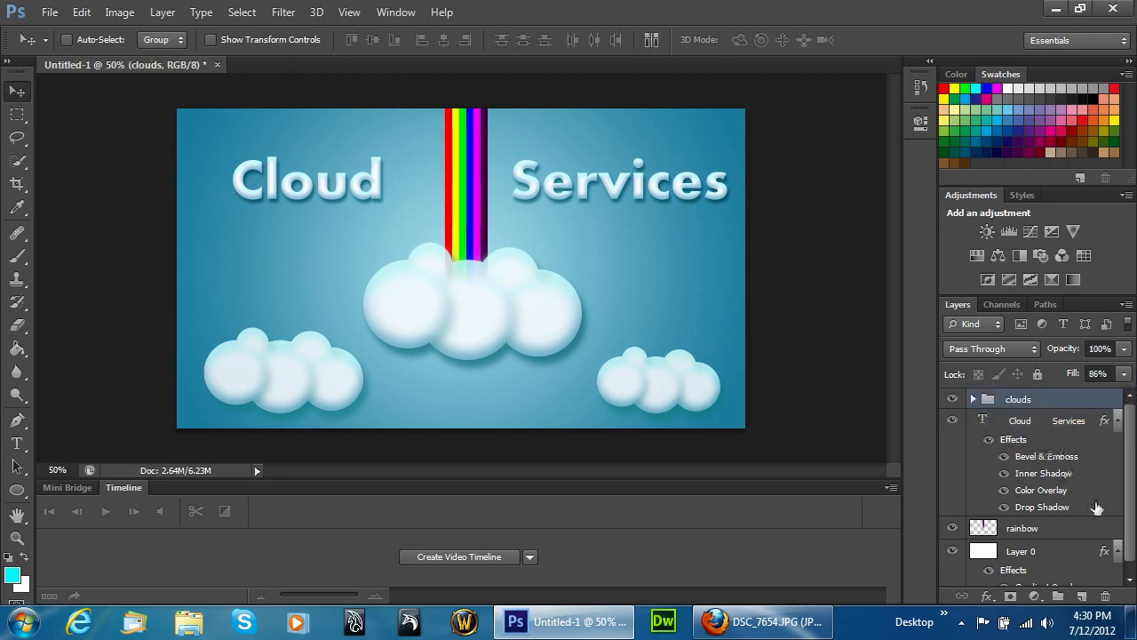
pyautogui.click(1081, 596)
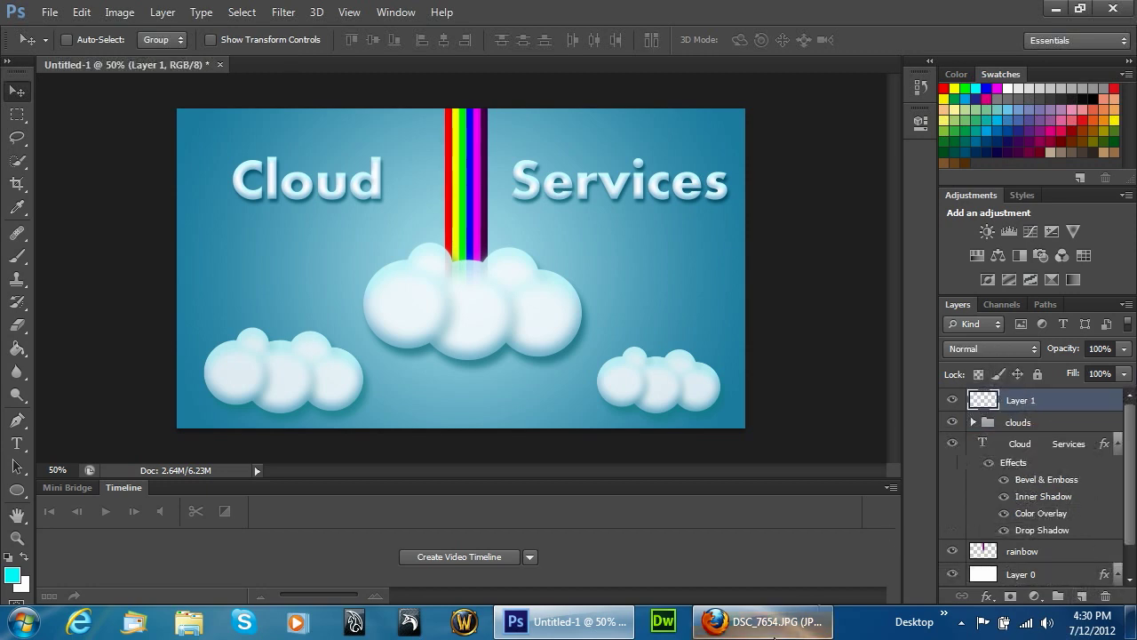
pyautogui.click(762, 622)
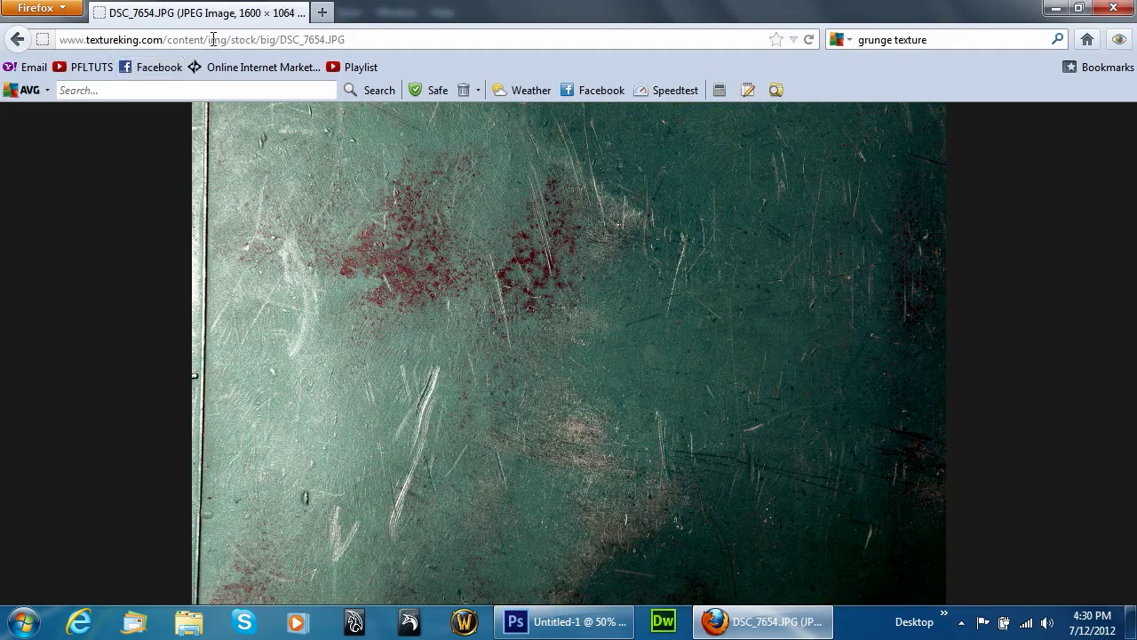
pyautogui.rightClick(524, 318)
pyautogui.click(583, 329)
pyautogui.click(595, 620)
pyautogui.hotkey('ctrl', 'v')
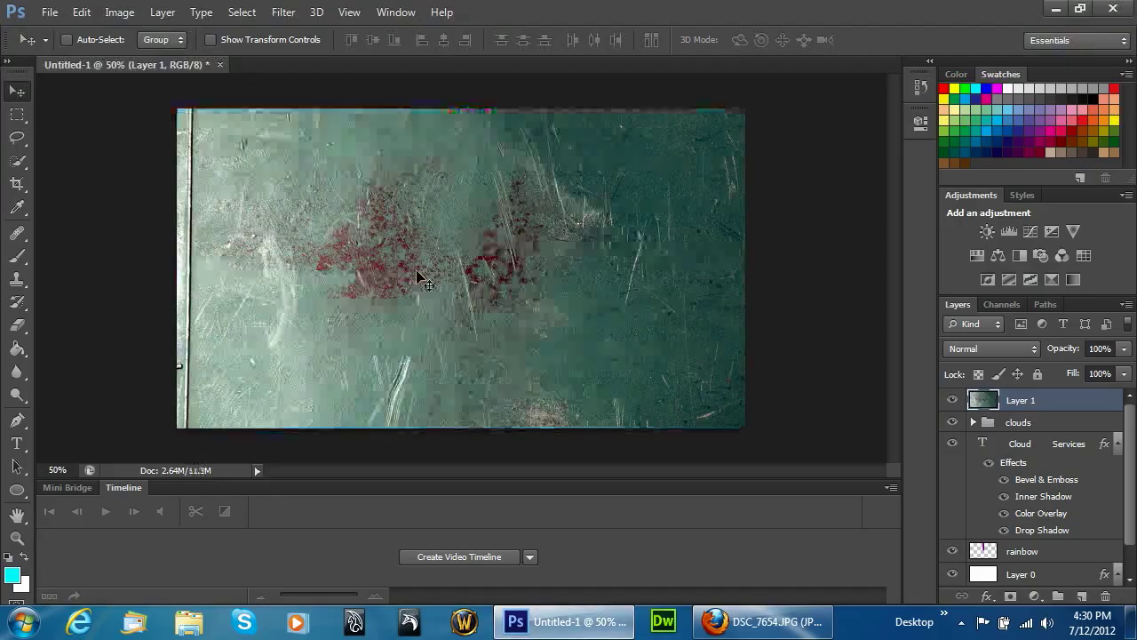
# Scale the pasted texture down to about 76%, reposition it, and widen it to cover the whole canvas.
pyautogui.hotkey('ctrl', 't')
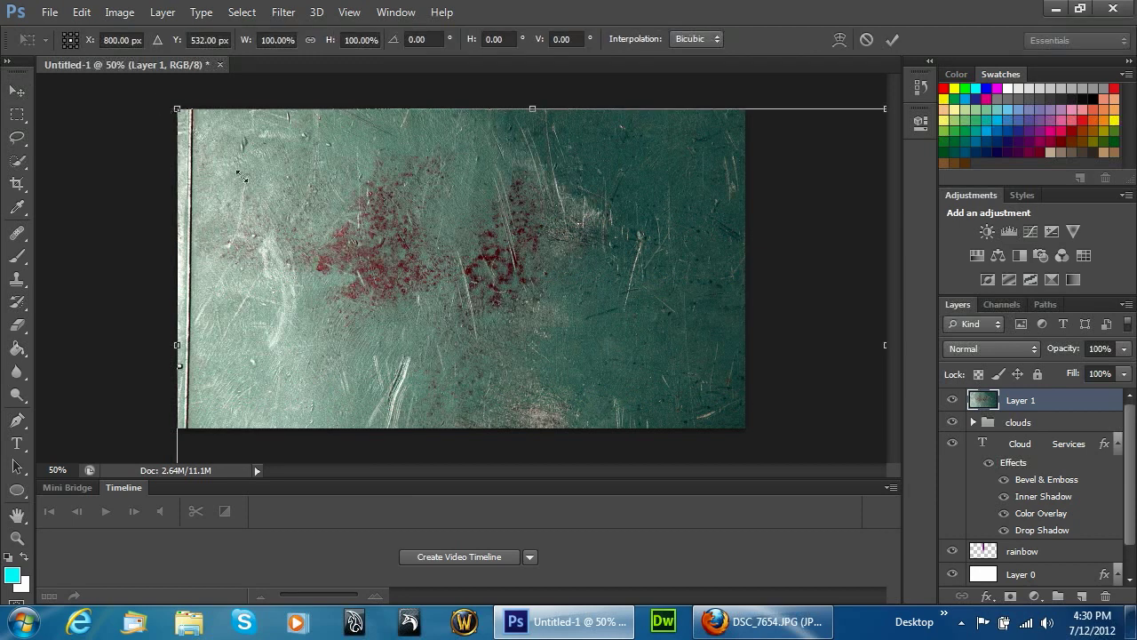
pyautogui.moveTo(177, 109); pyautogui.dragTo(347, 222)
pyautogui.moveTo(566, 365); pyautogui.dragTo(378, 242)
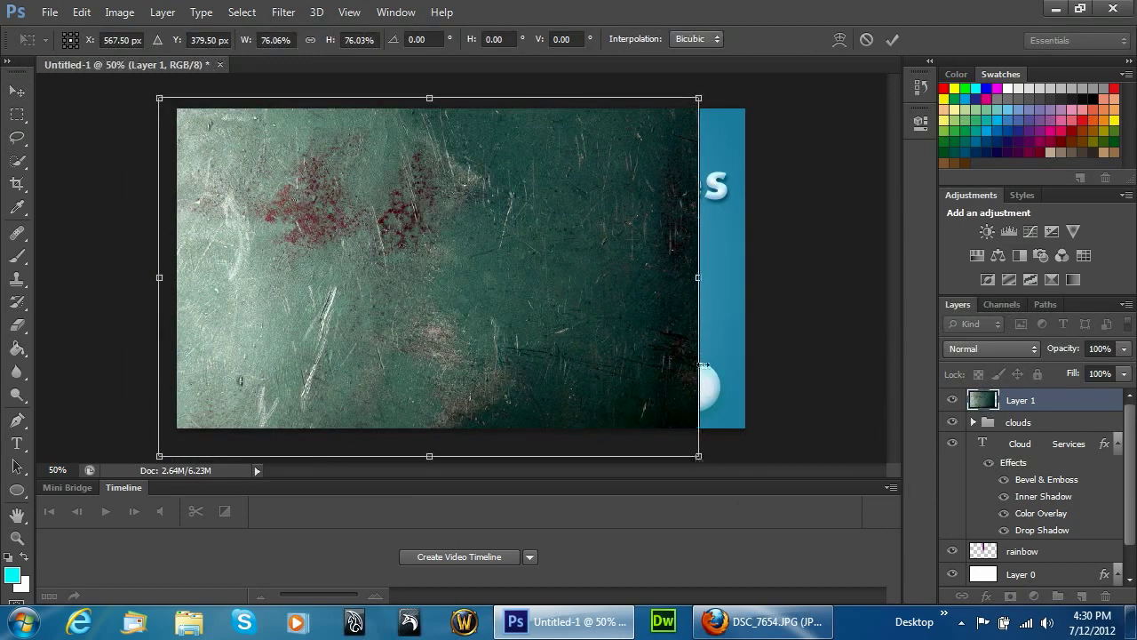
pyautogui.moveTo(701, 278); pyautogui.dragTo(865, 277)
pyautogui.press('Return')
# Set the texture layer's blend mode to Screen and its opacity to 67%, then select the clouds group.
pyautogui.click(1006, 346)
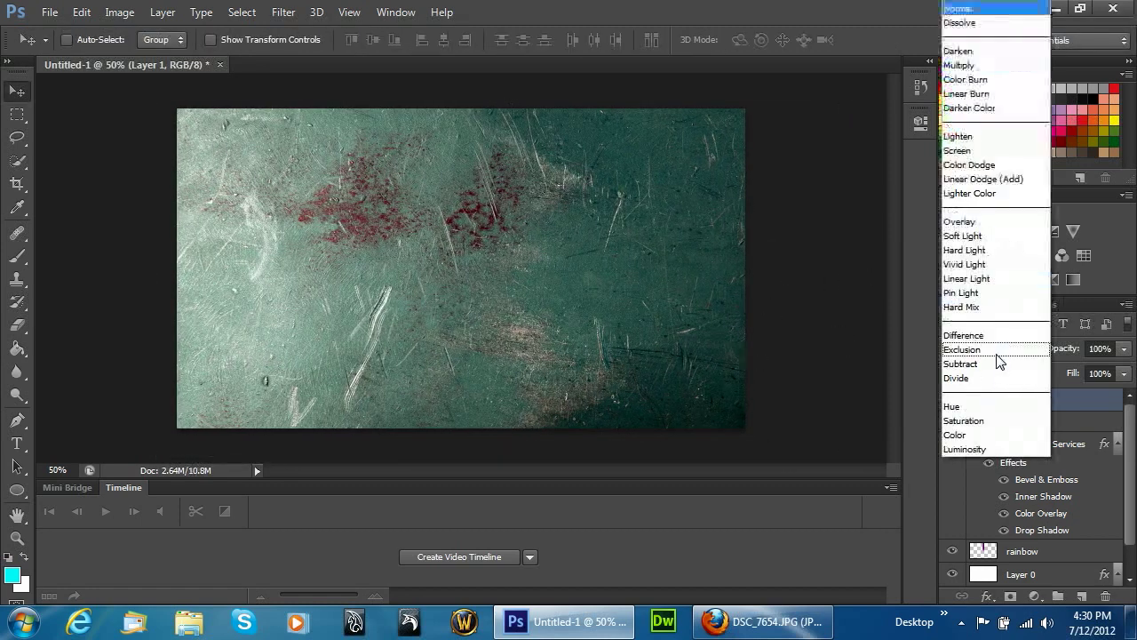
pyautogui.click(973, 150)
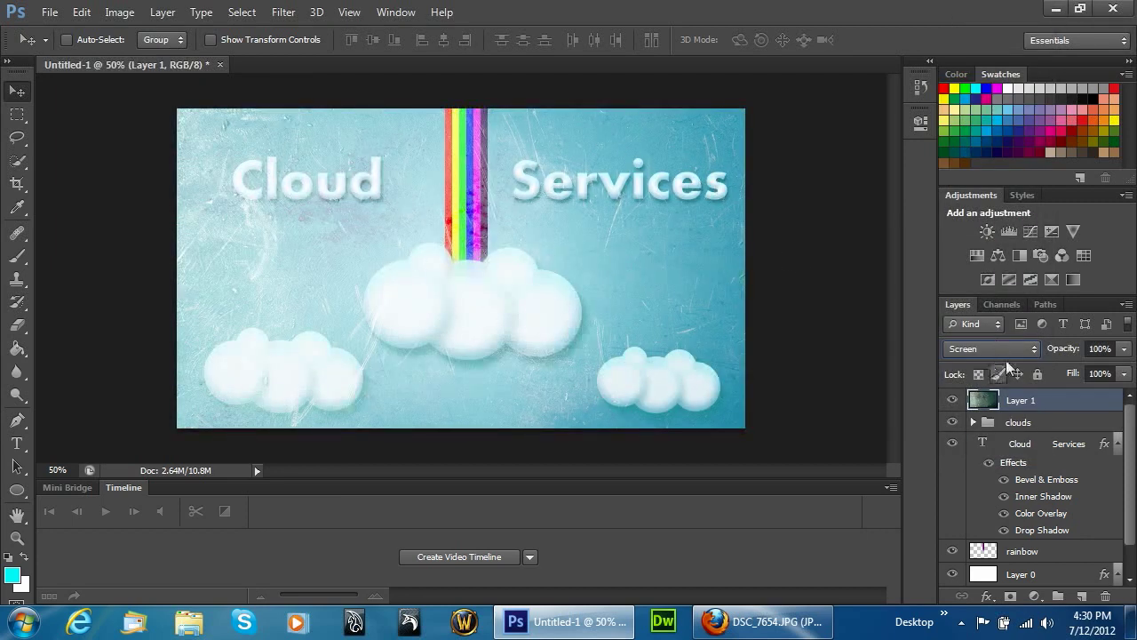
pyautogui.click(1124, 348)
pyautogui.moveTo(1111, 370); pyautogui.dragTo(1102, 371)
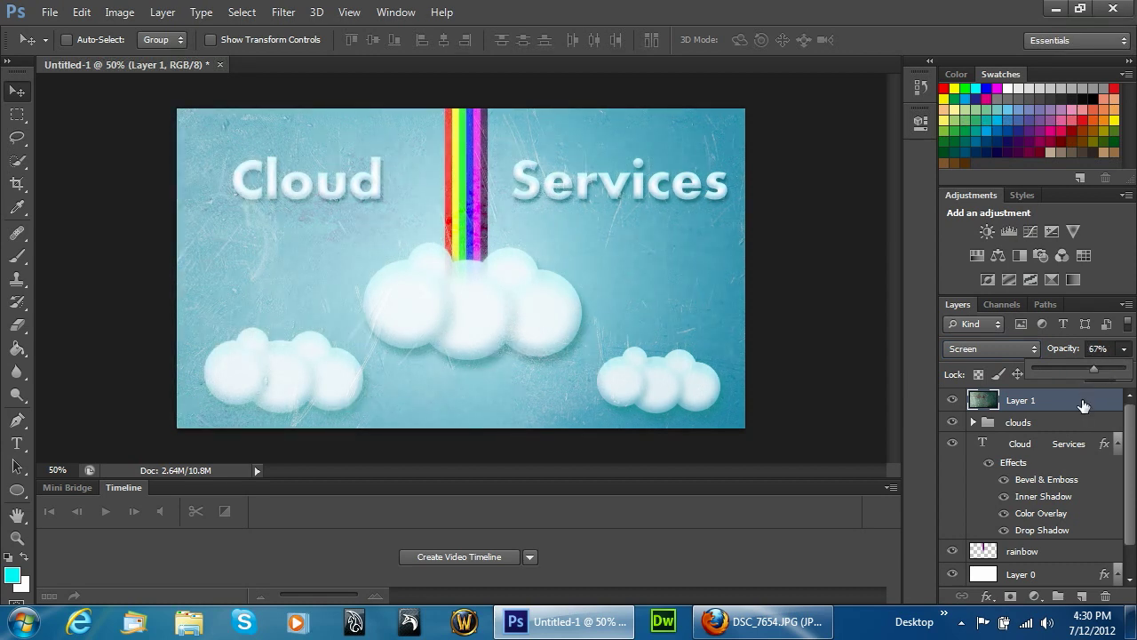
pyautogui.click(1031, 423)
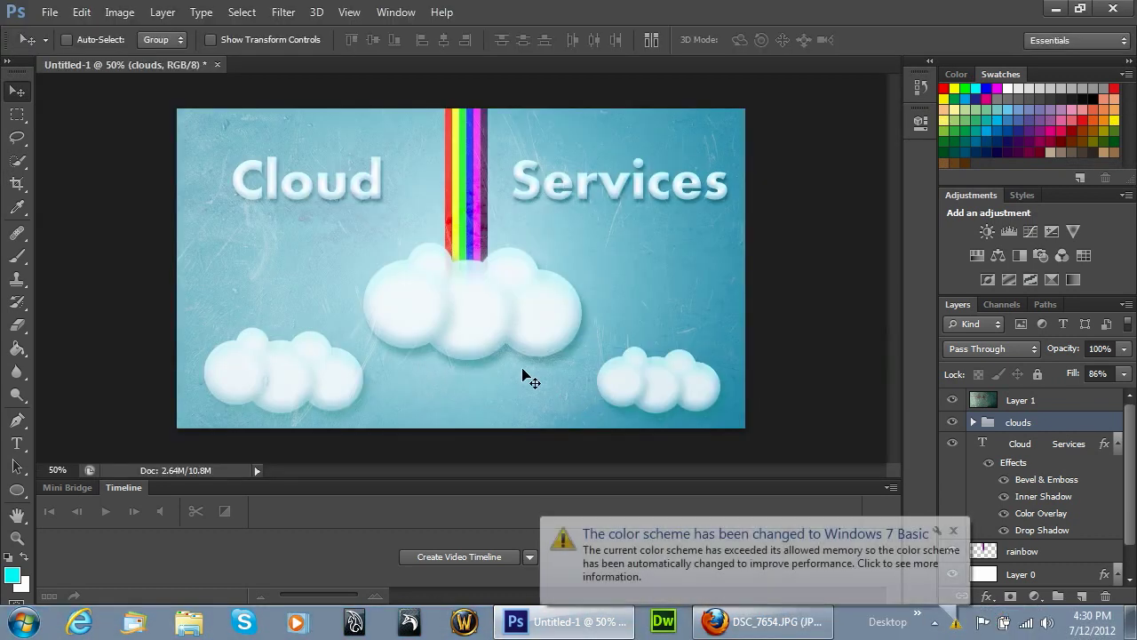
pyautogui.click(952, 530)
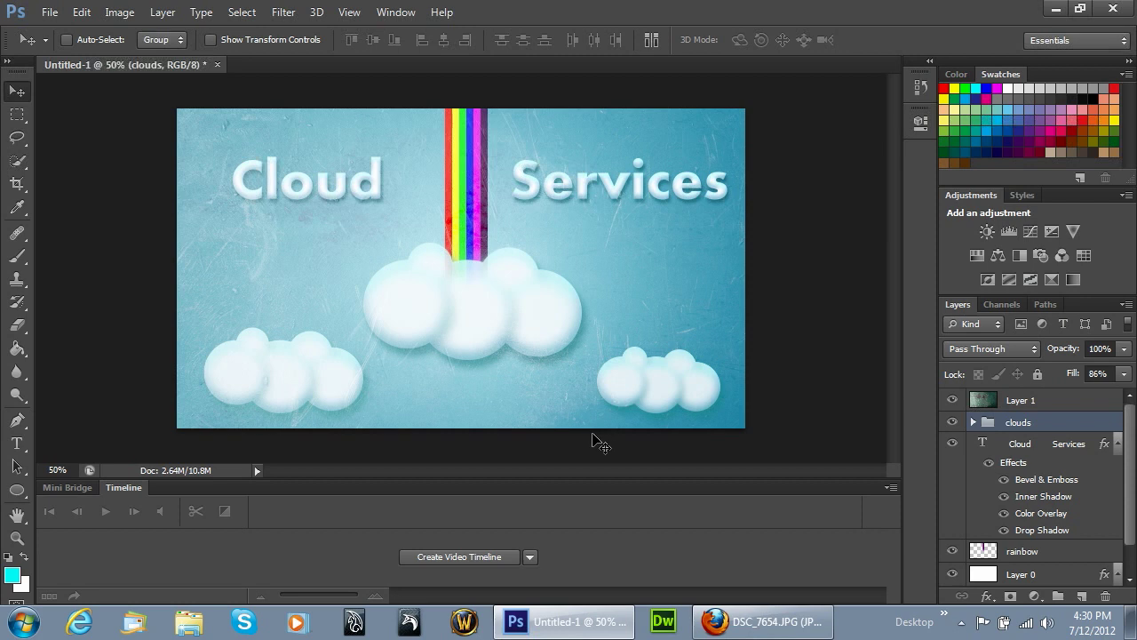
pyautogui.click(961, 622)
pyautogui.rightClick(993, 519)
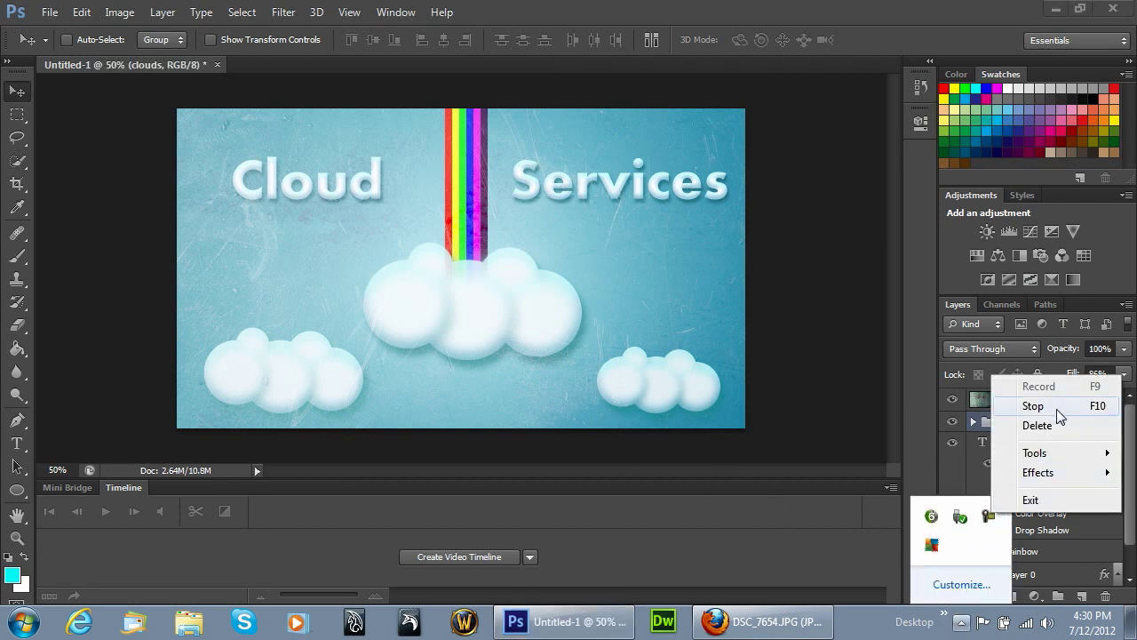